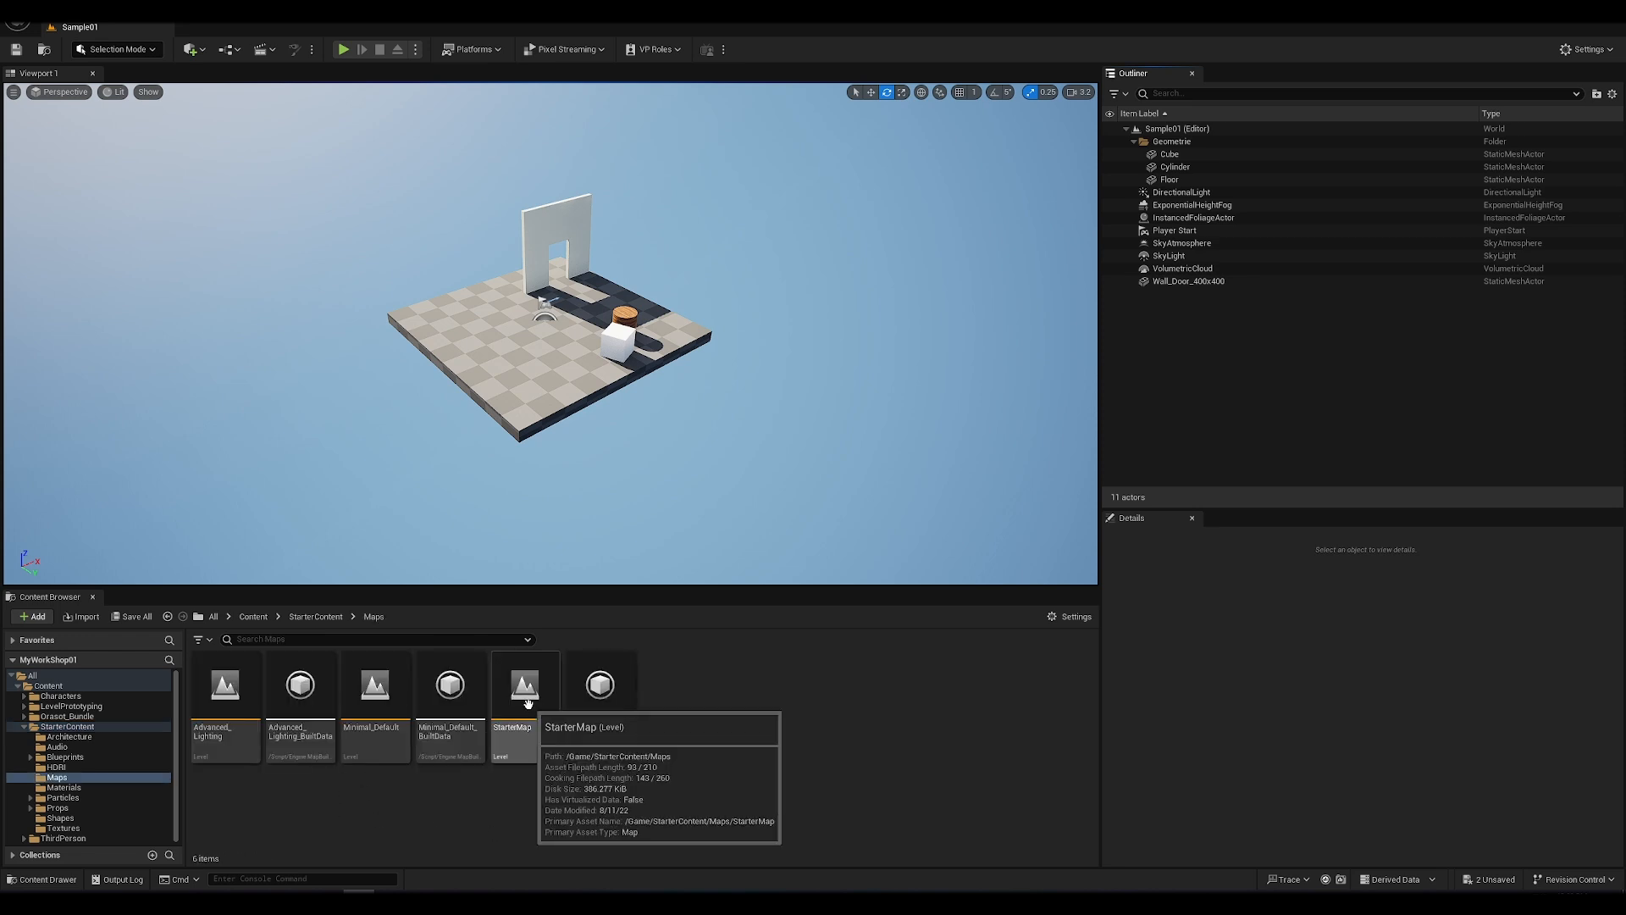
Step: Open the StarterMap level from the StarterContent maps without saving the modified M_Chair and M_TableRound materials
double_click(529, 703)
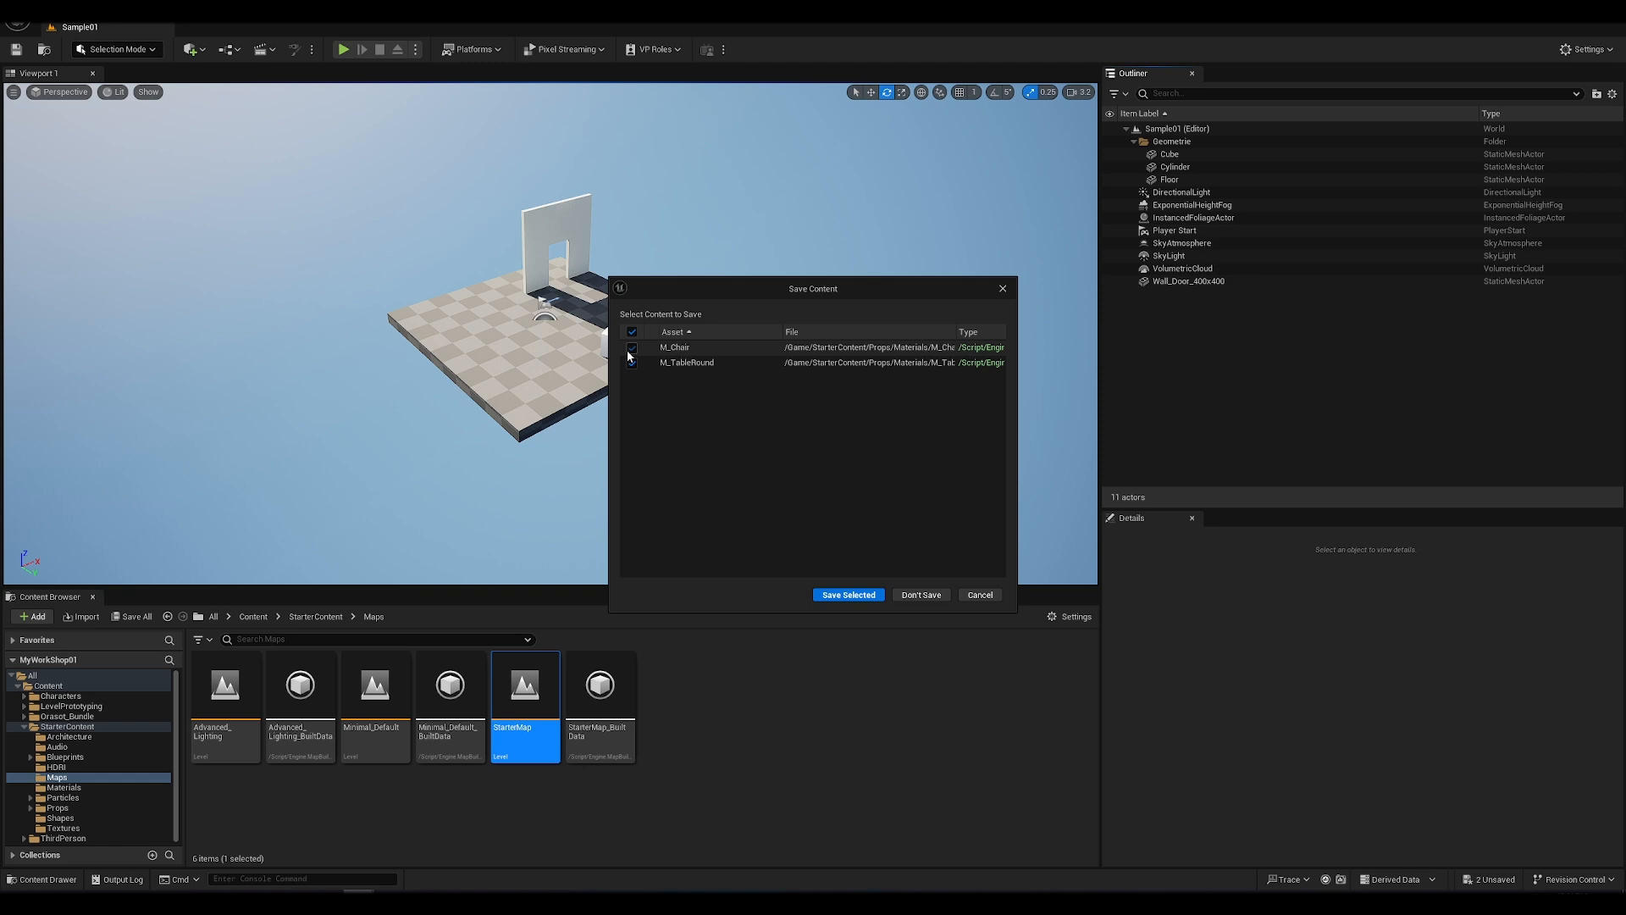
left_click(926, 595)
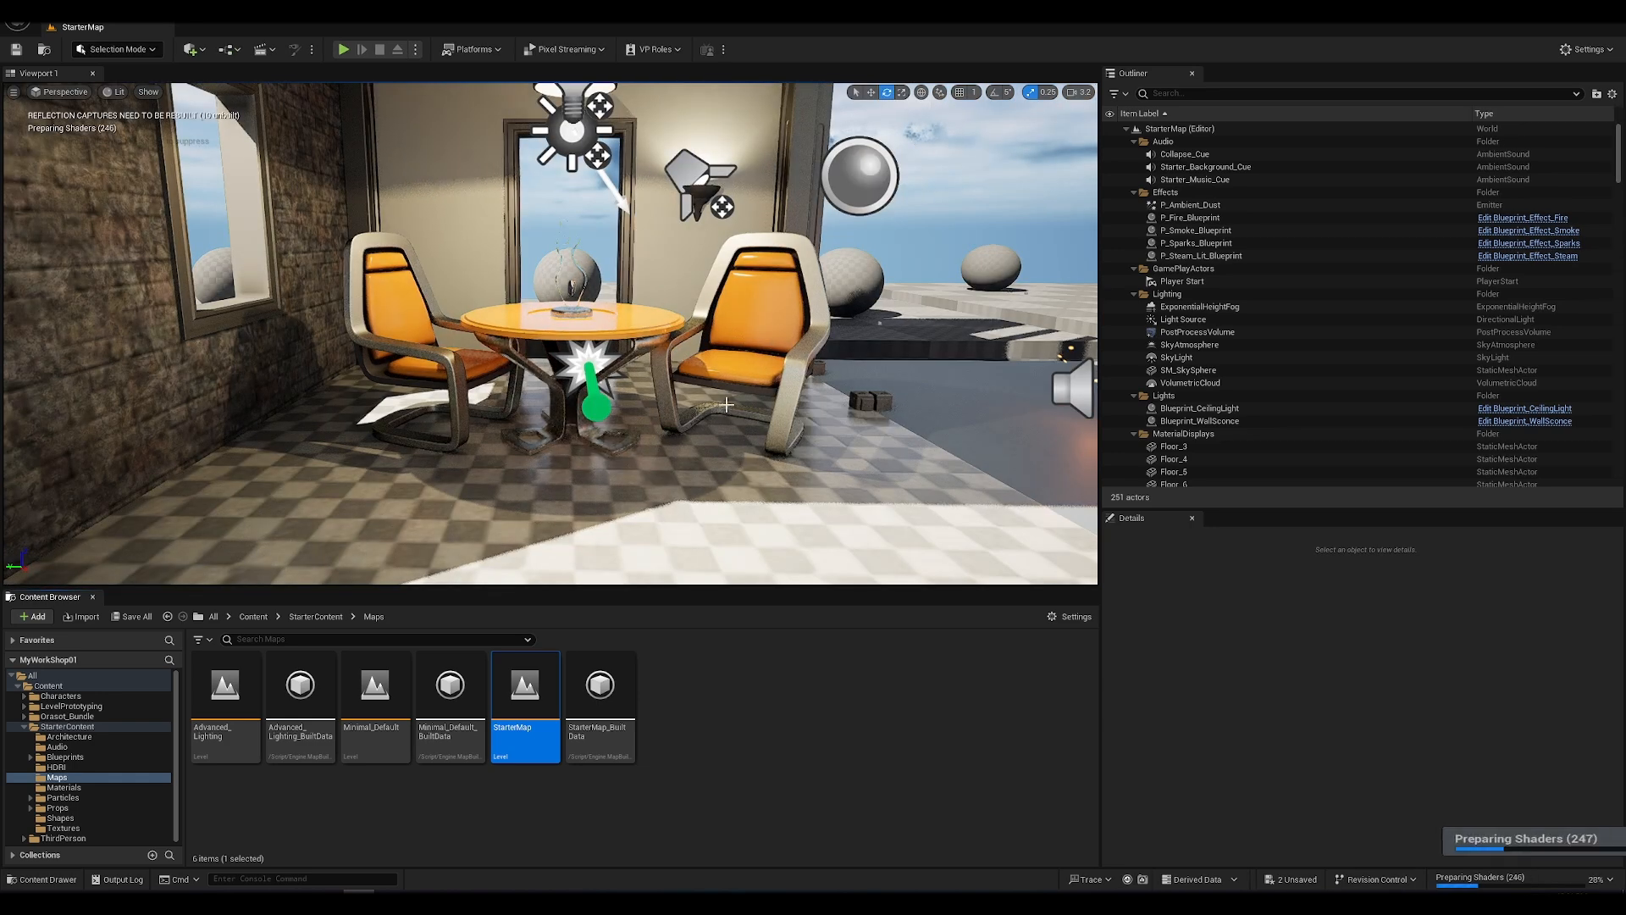
key("s")
right_click_drag(726, 405, 725, 404)
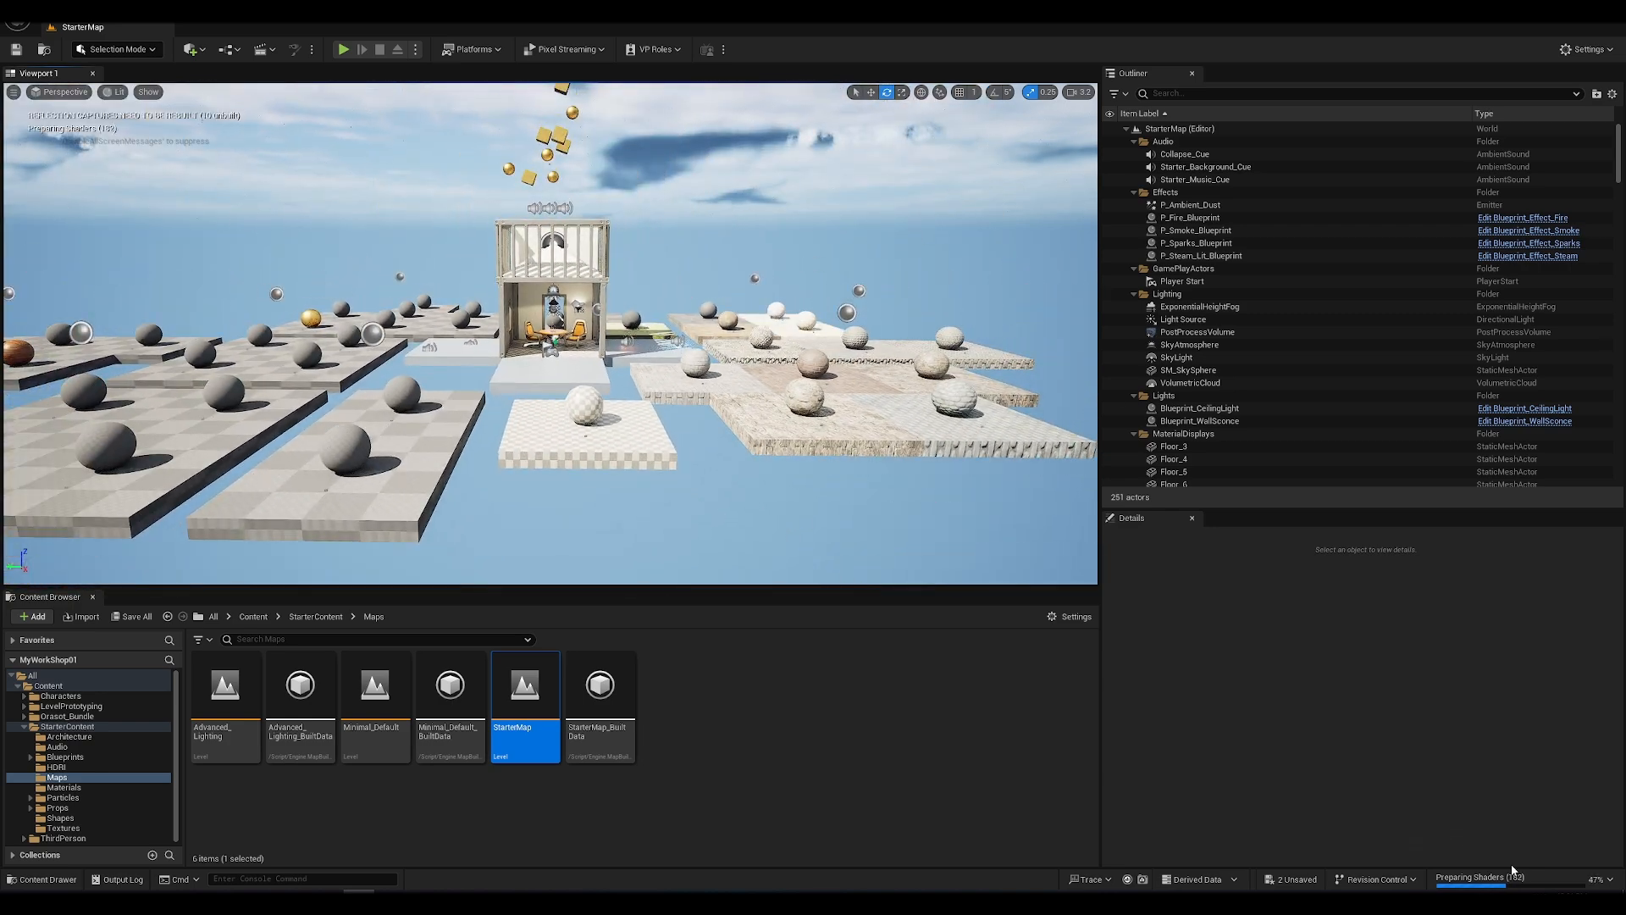
Step: Select the sphere on the Hex Tiles display and locate its M_Tech_Hex_Tile material among the project's material assets
left_click_drag(554, 320, 458, 360, "alt")
right_click_drag(766, 392, 765, 392)
right_click_drag(551, 397, 550, 397)
key("w")
left_click(560, 399)
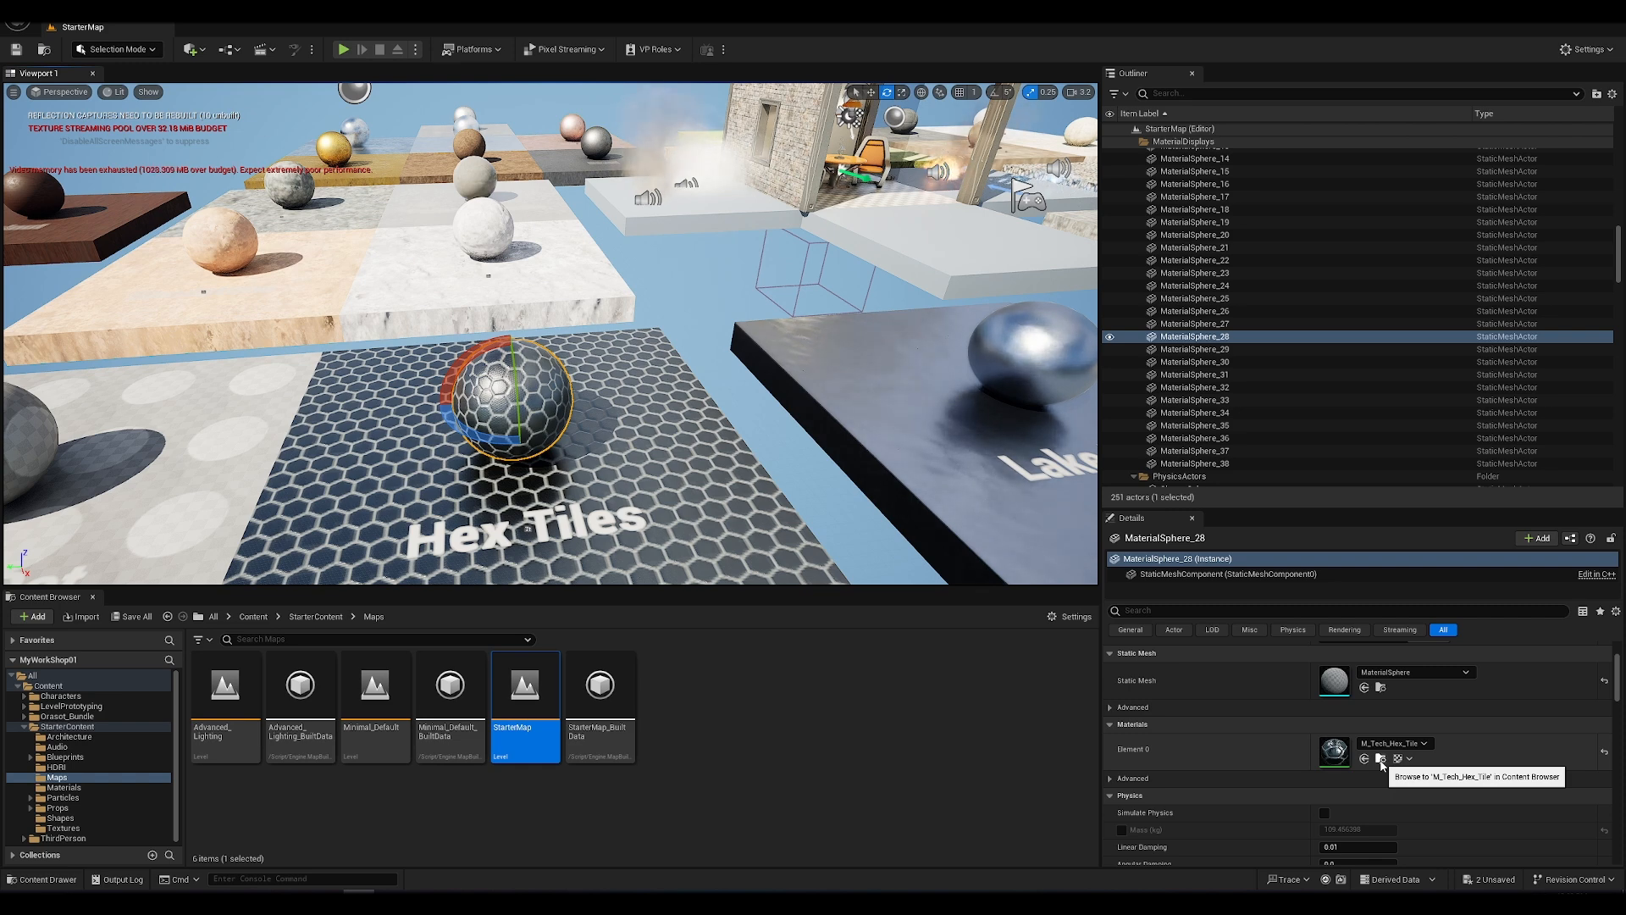
left_click(1380, 759)
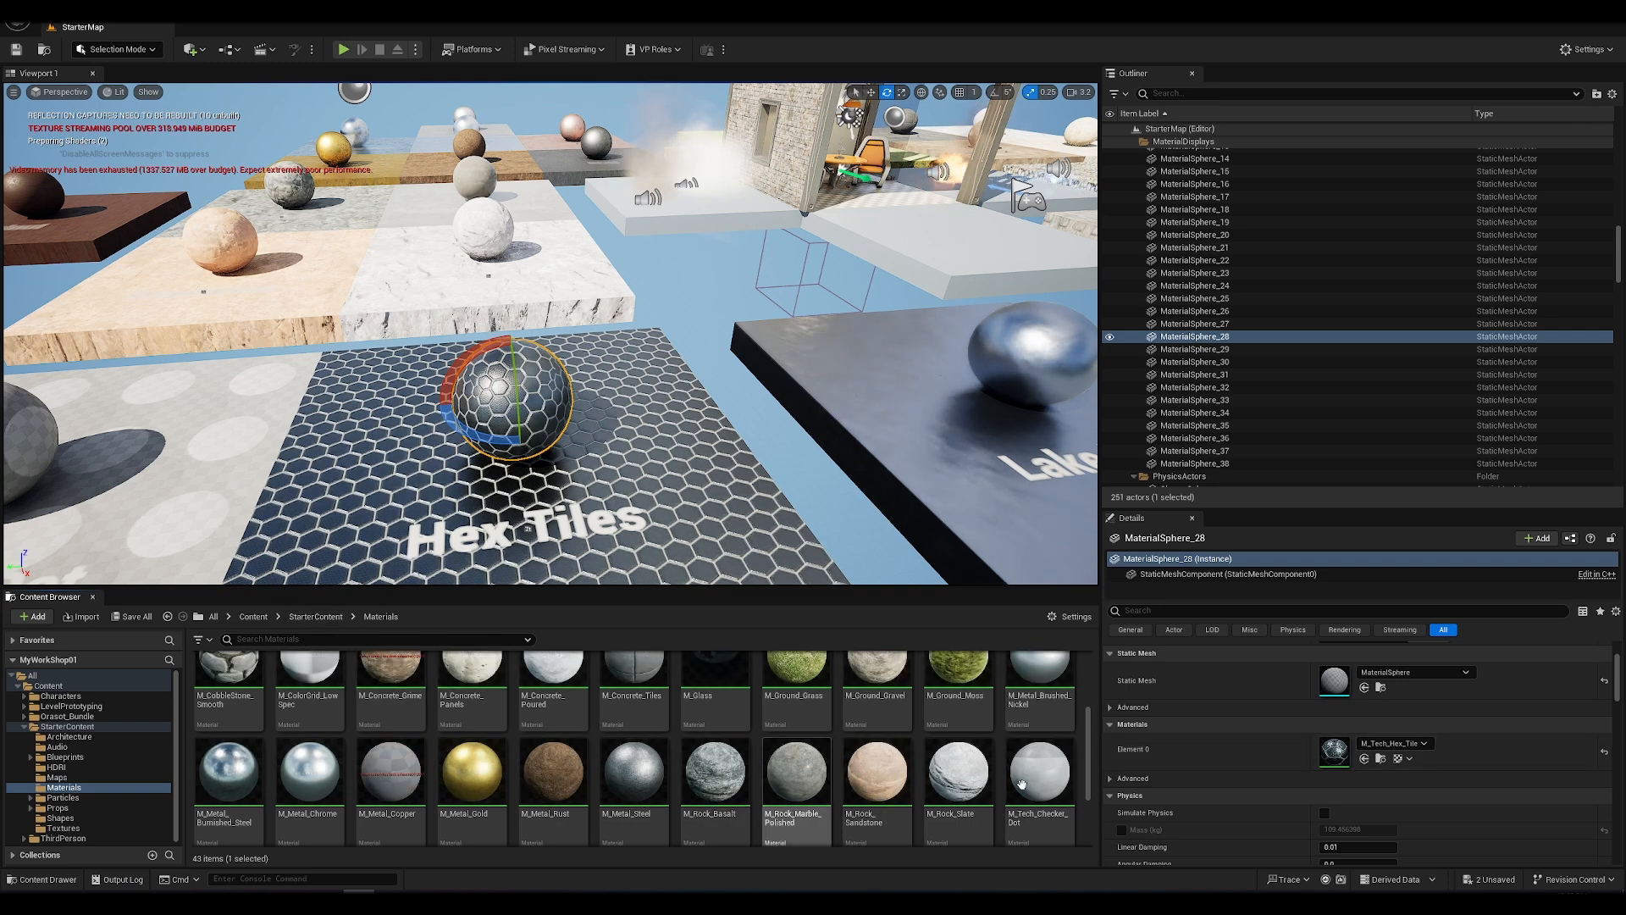
scroll(951, 756, "down", 3)
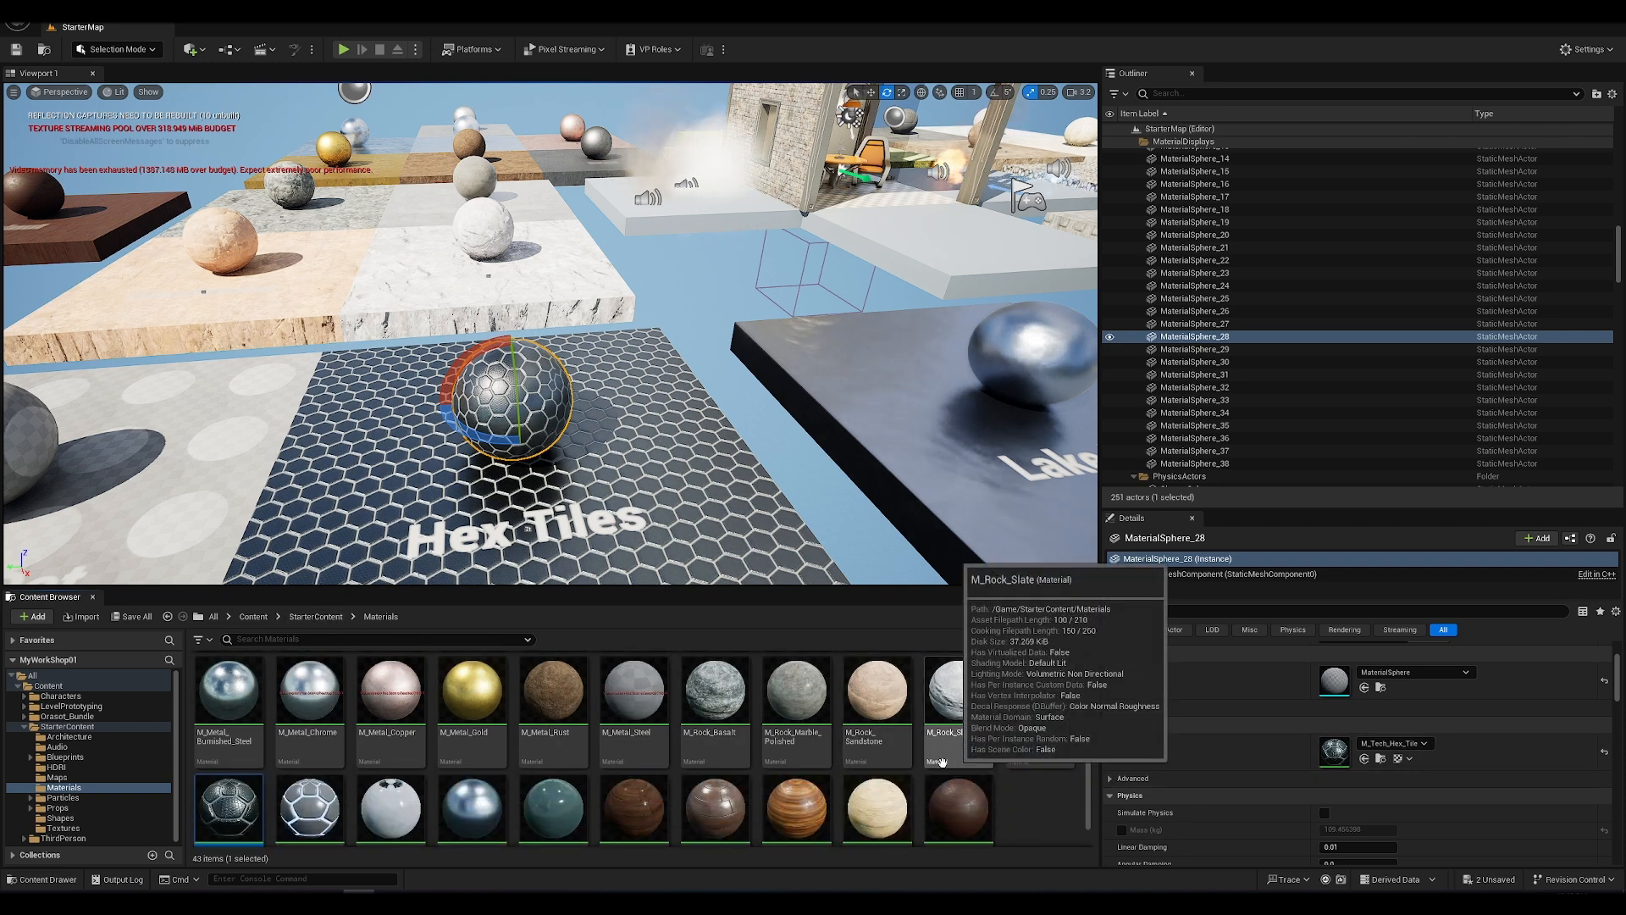
scroll(266, 803, "down", 1)
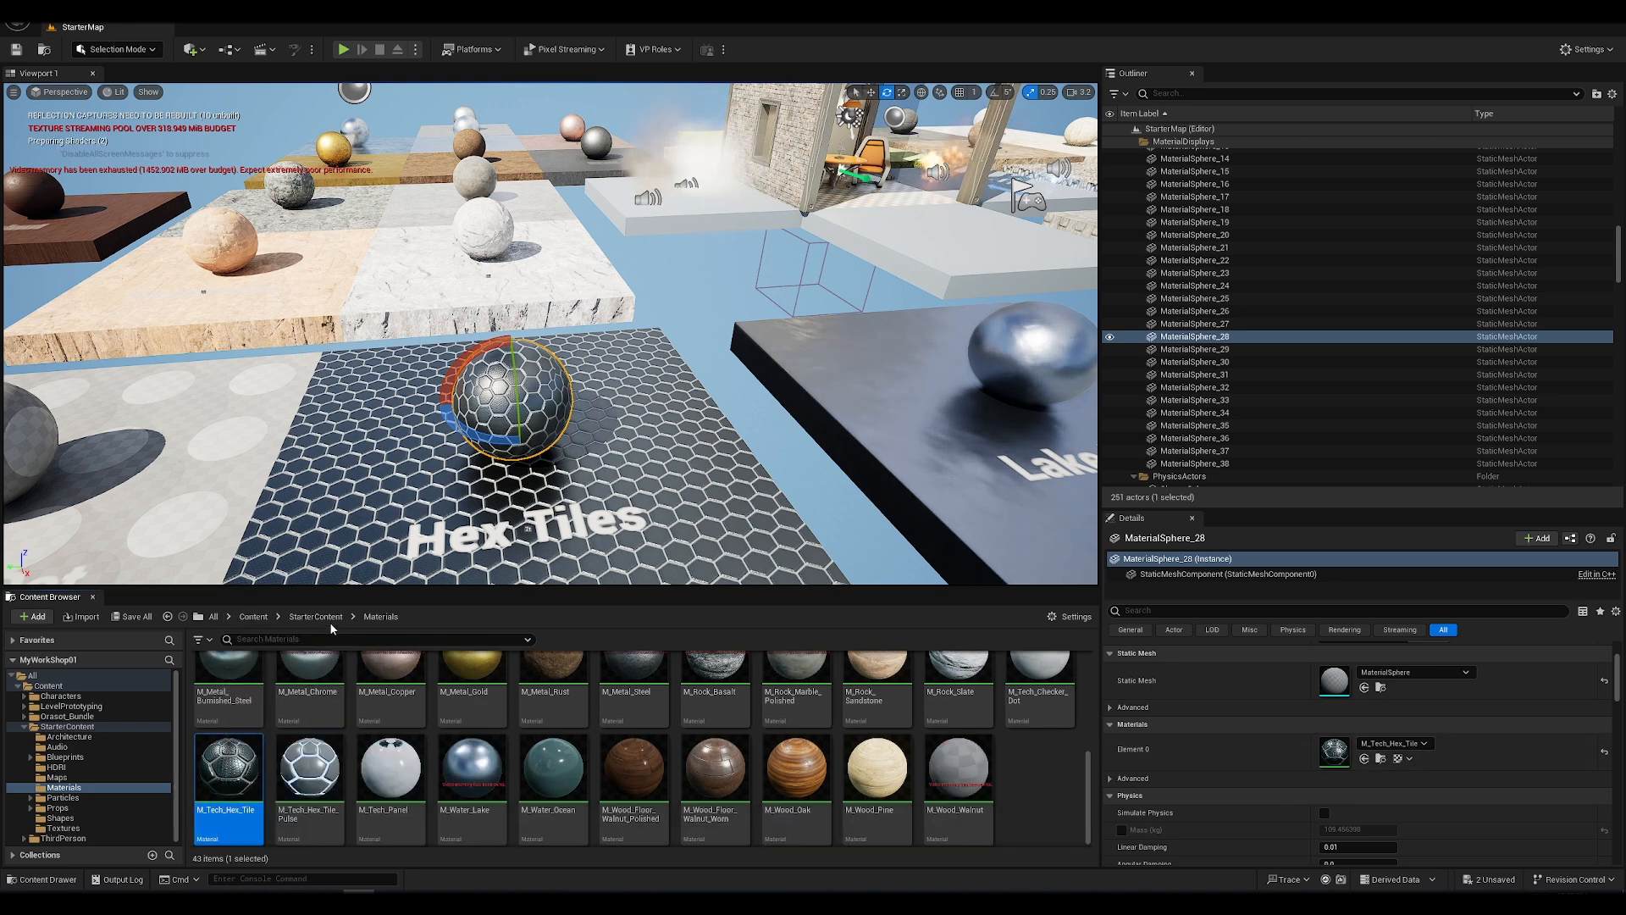
Step: Change the Hex Tiles sphere's Element 0 material to M_Wood_Floor_Walnut_Polished
left_click(1428, 744)
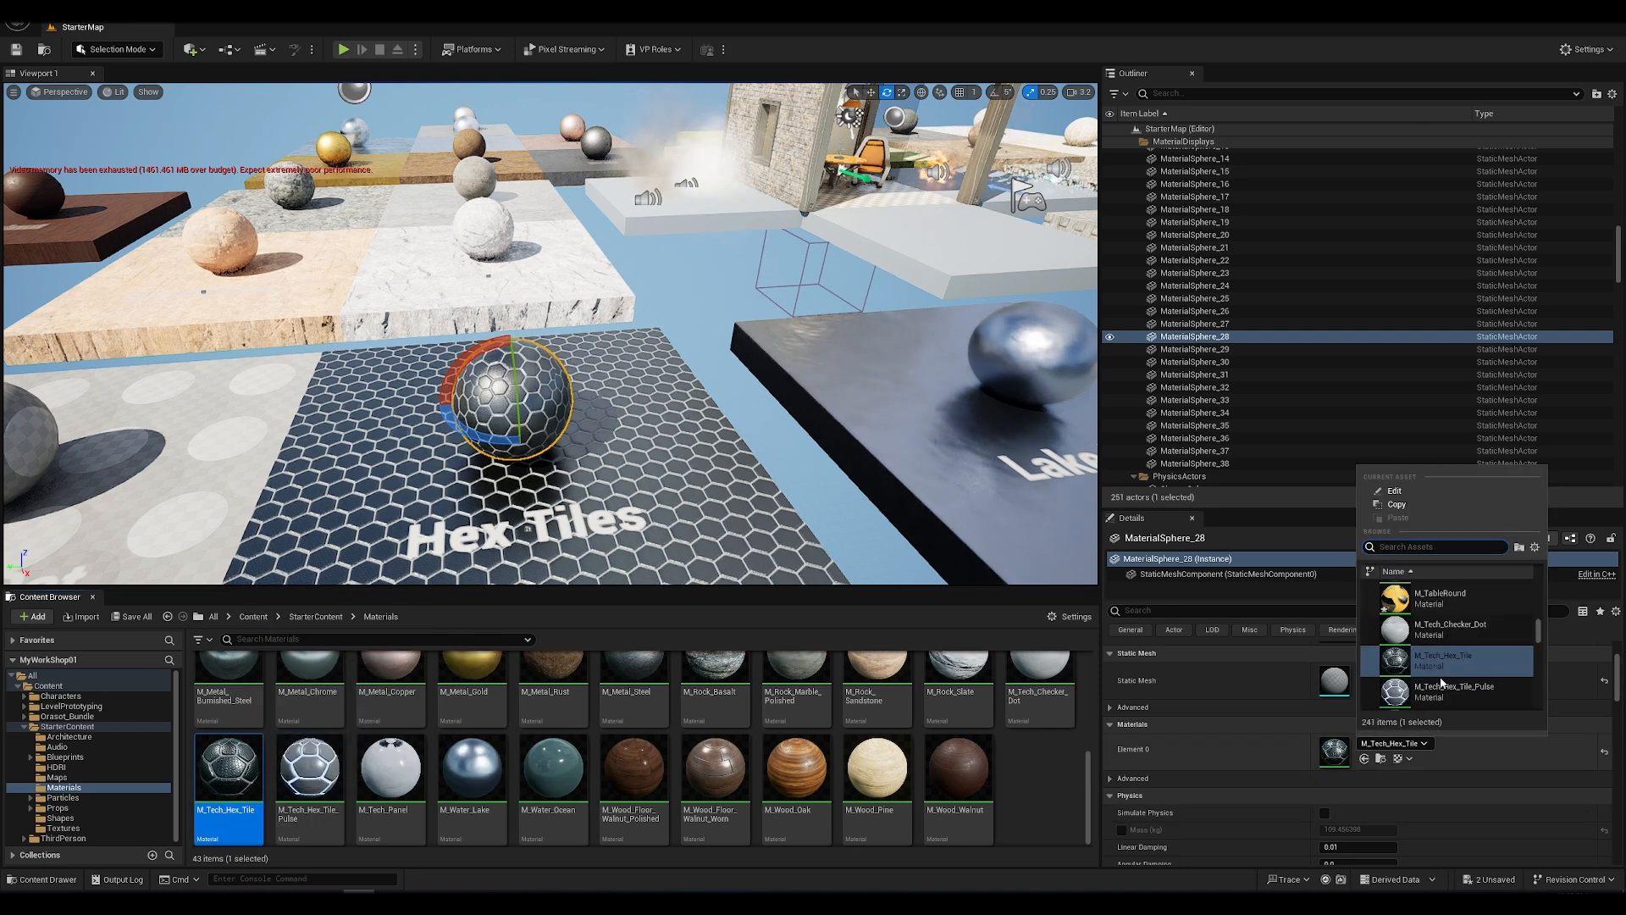
scroll(1457, 682, "down", 3)
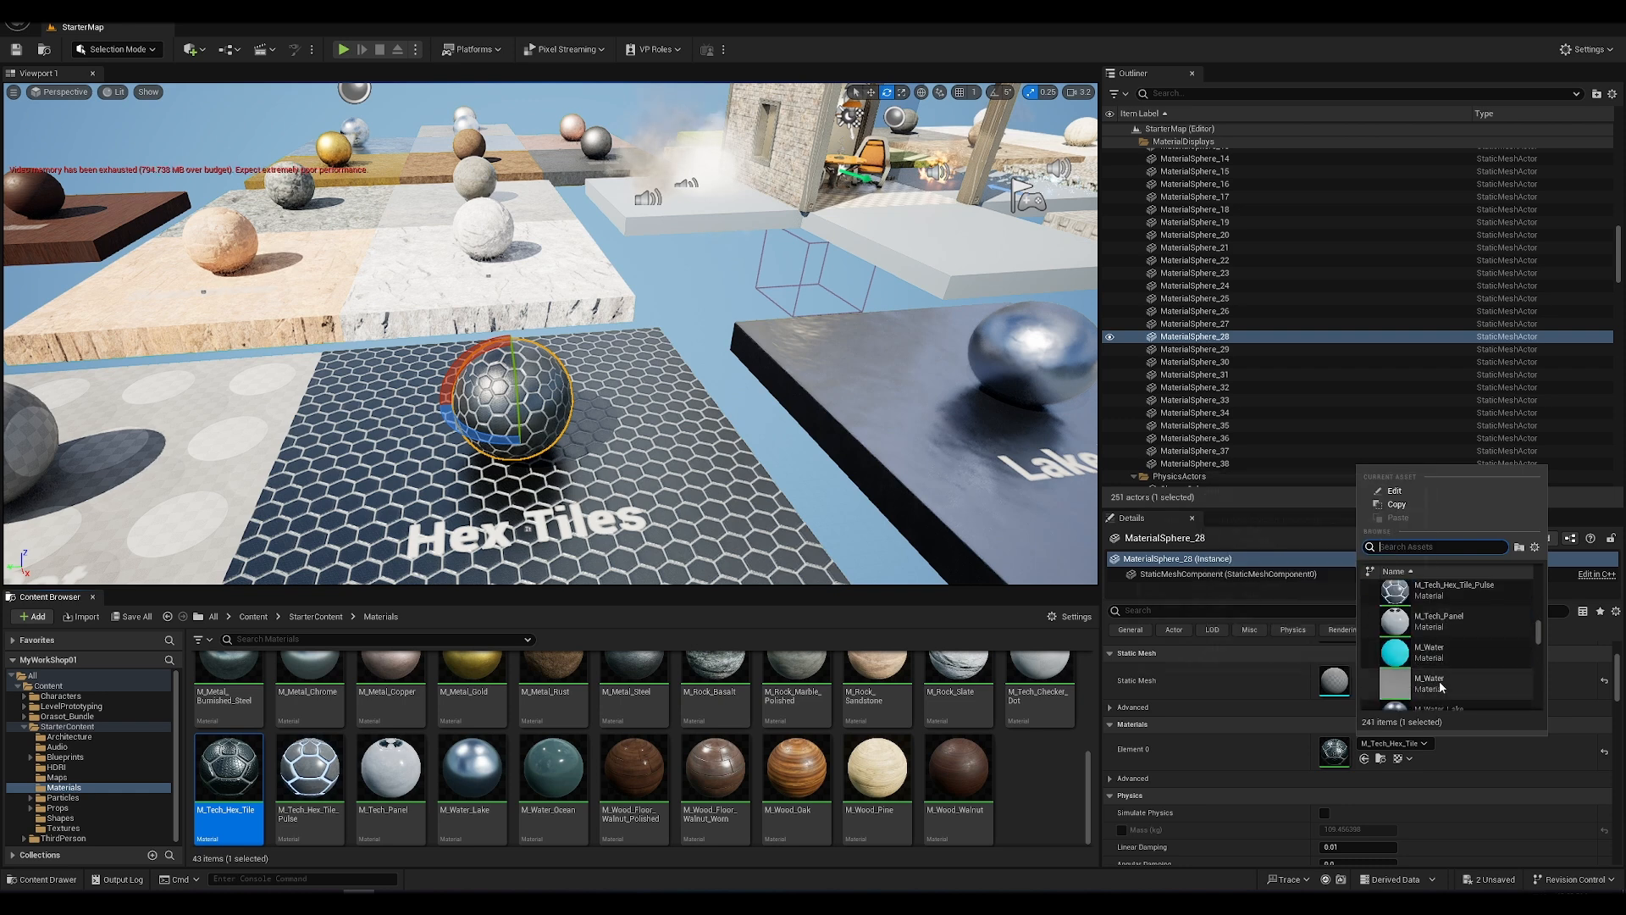
scroll(1487, 679, "down", 2)
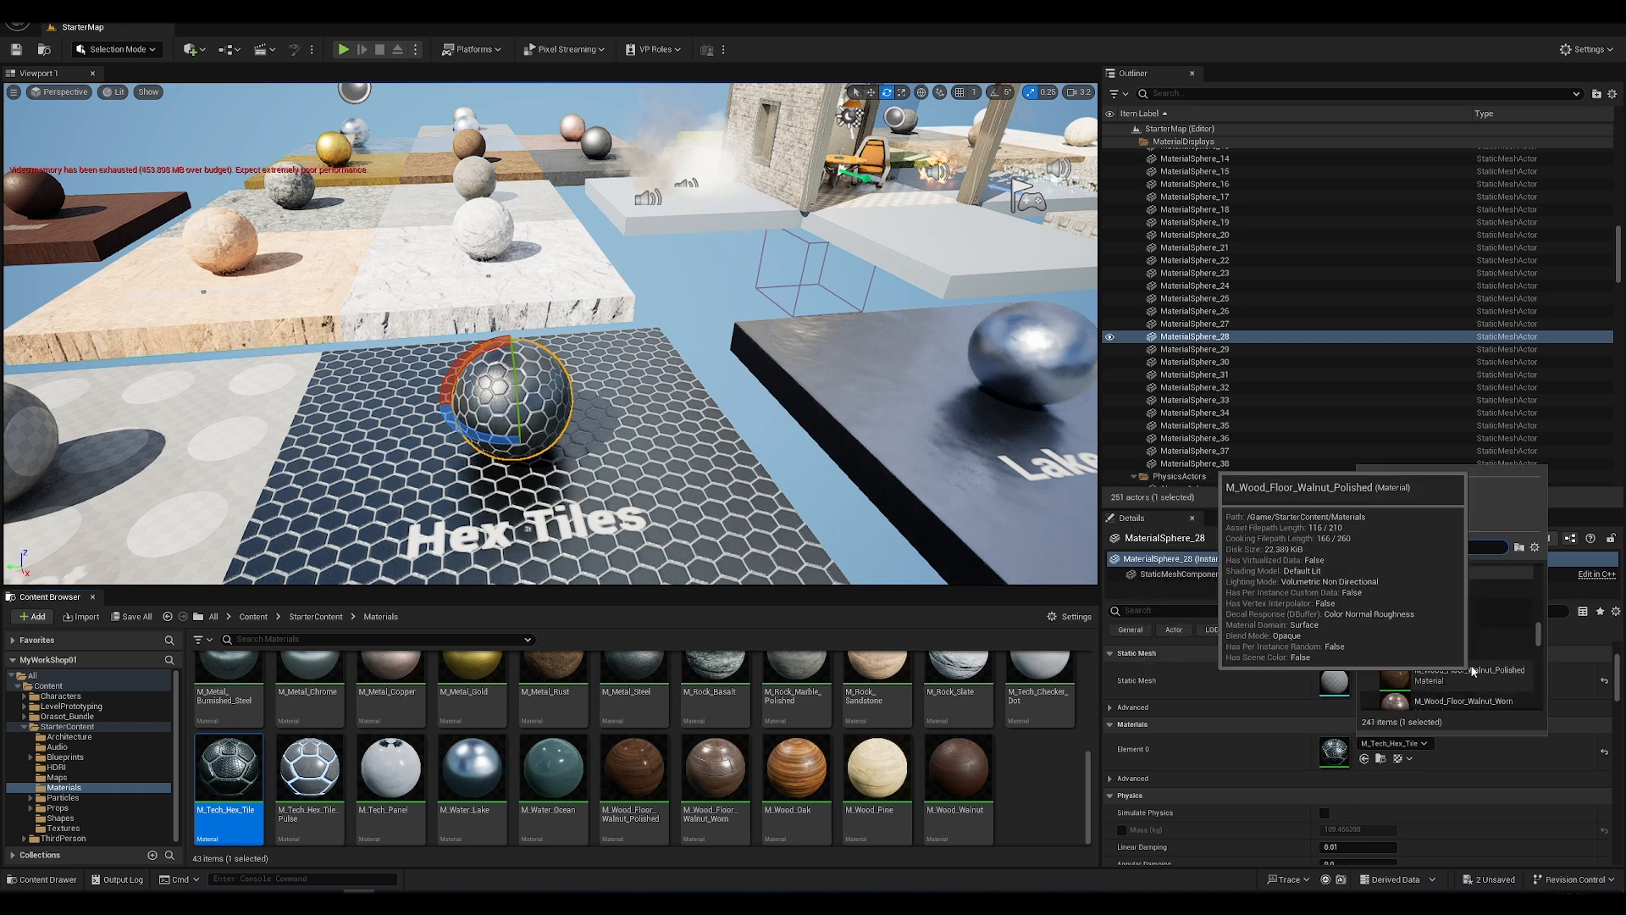
left_click(1447, 680)
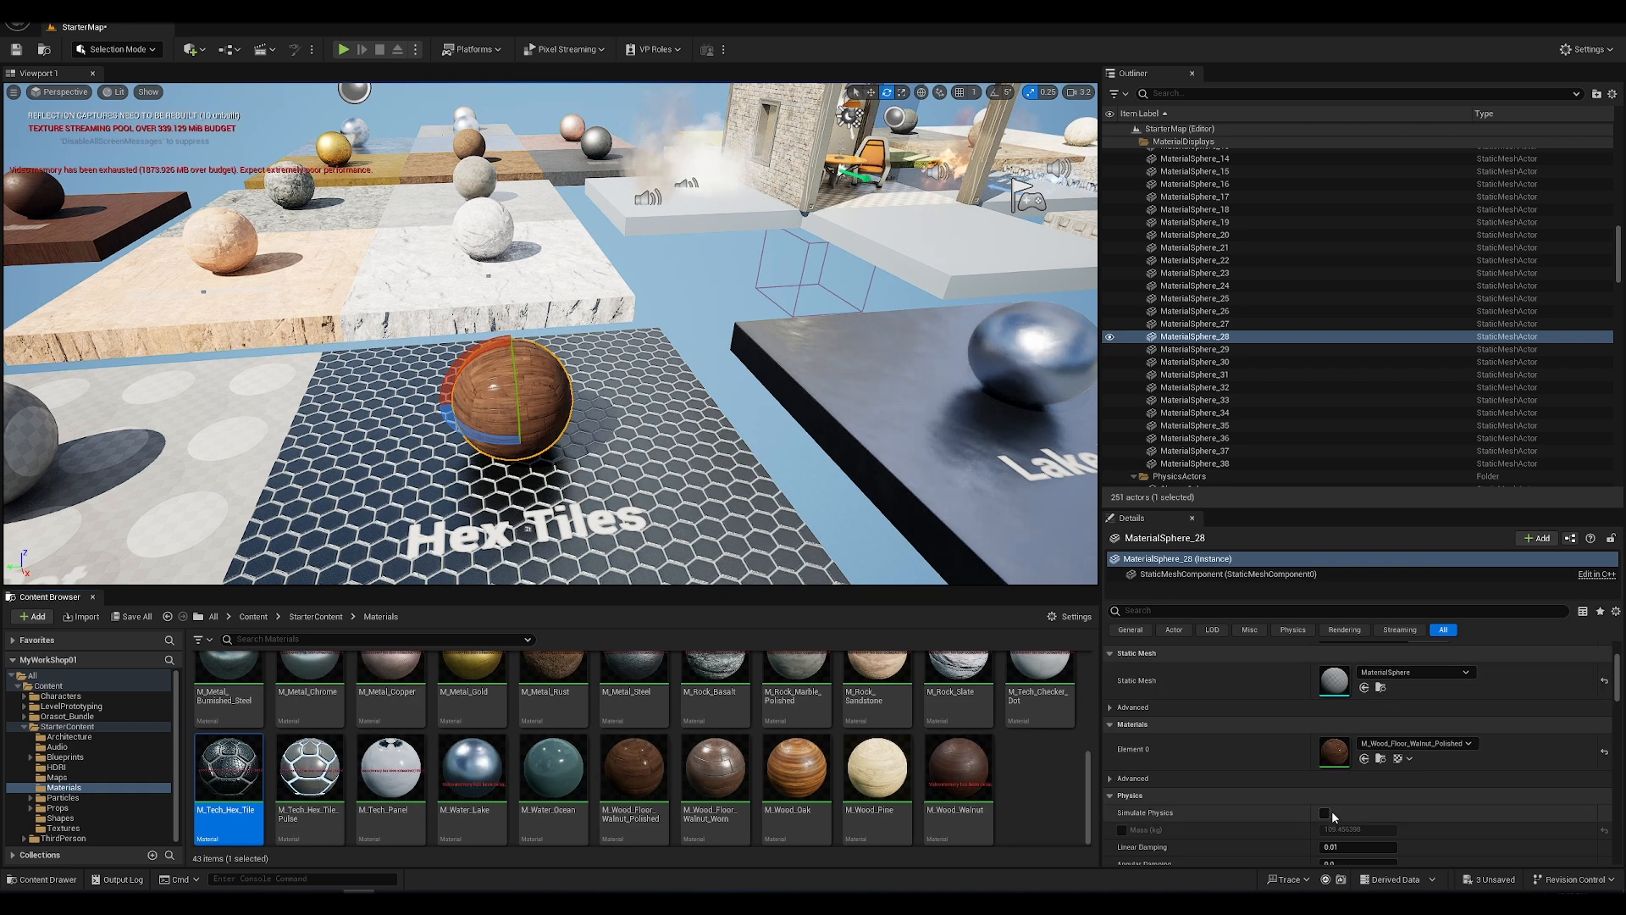
Step: Locate the sphere's walnut material among the assets and assign M_Tech_Hex_Tile to the sphere's Element 0 again
left_click(1382, 759)
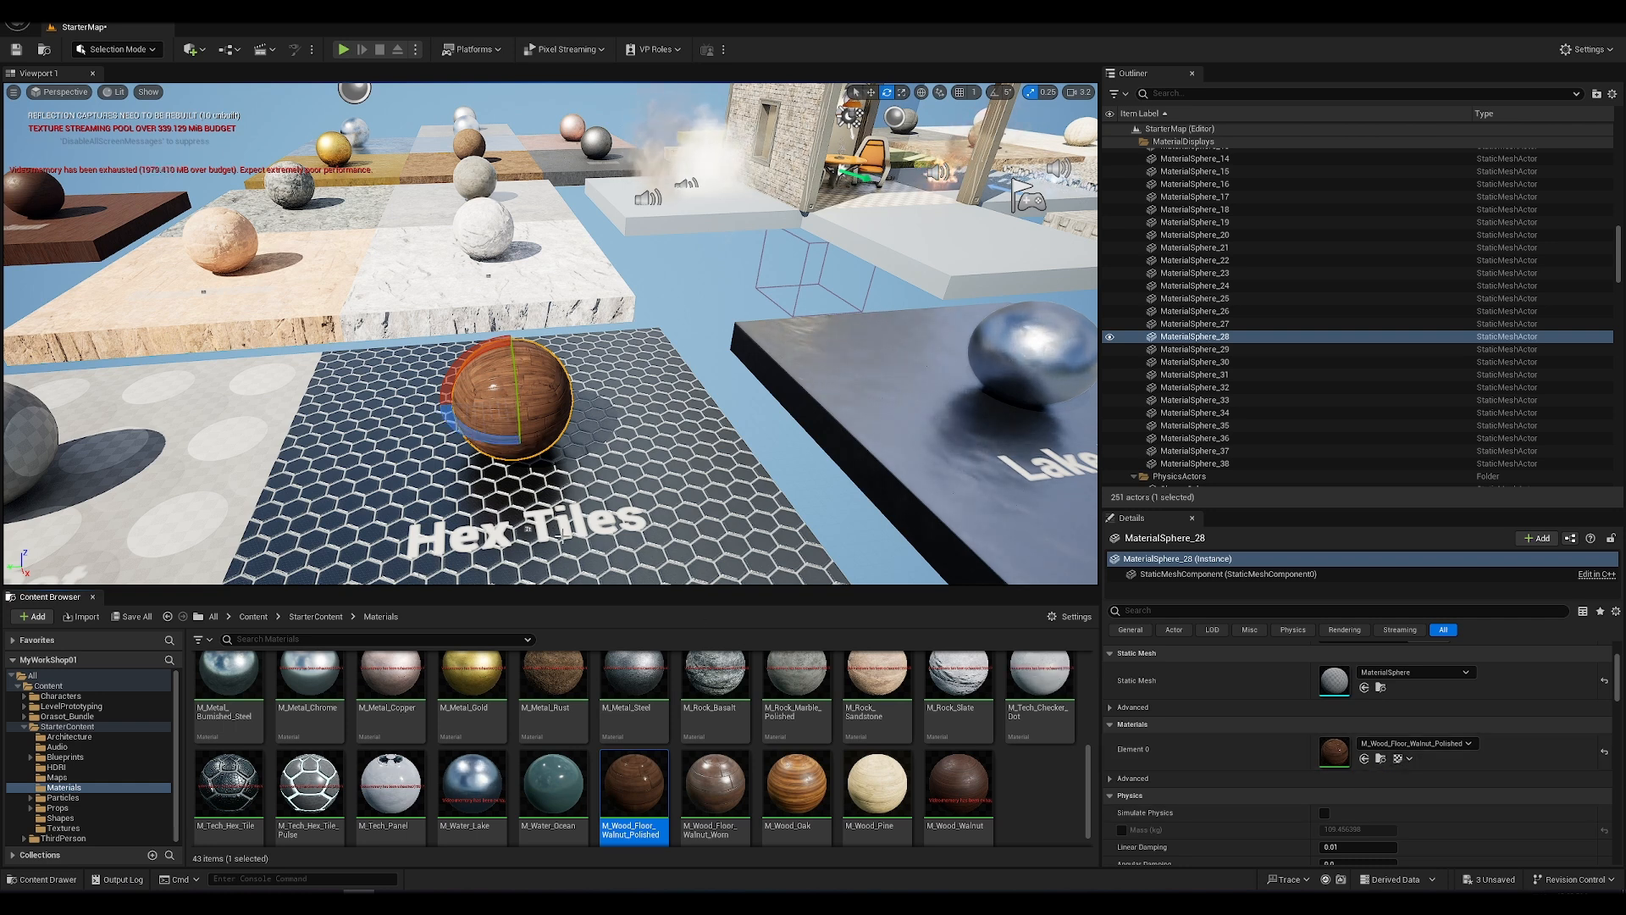
left_click(211, 800)
left_click_drag(213, 794, 1377, 755)
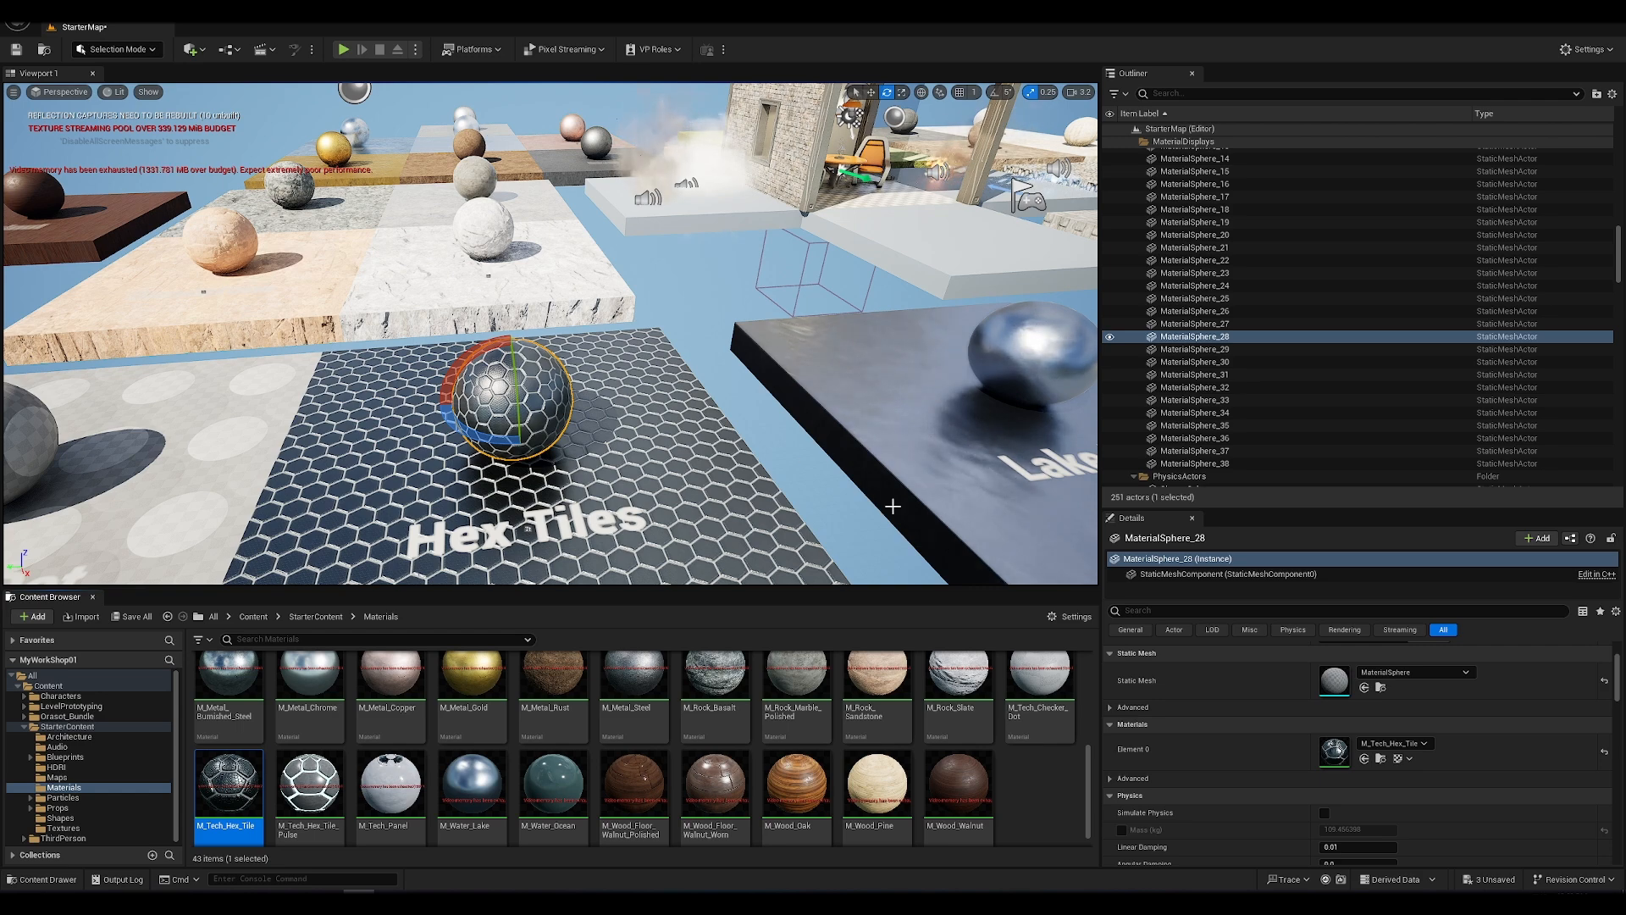
Step: Examine the surrounding material displays of StarterMap from farther away
key("a")
right_click_drag(531, 281, 593, 266)
key("s")
key("d")
key("s")
key("s")
key("a")
middle_click_drag(593, 266, 650, 231)
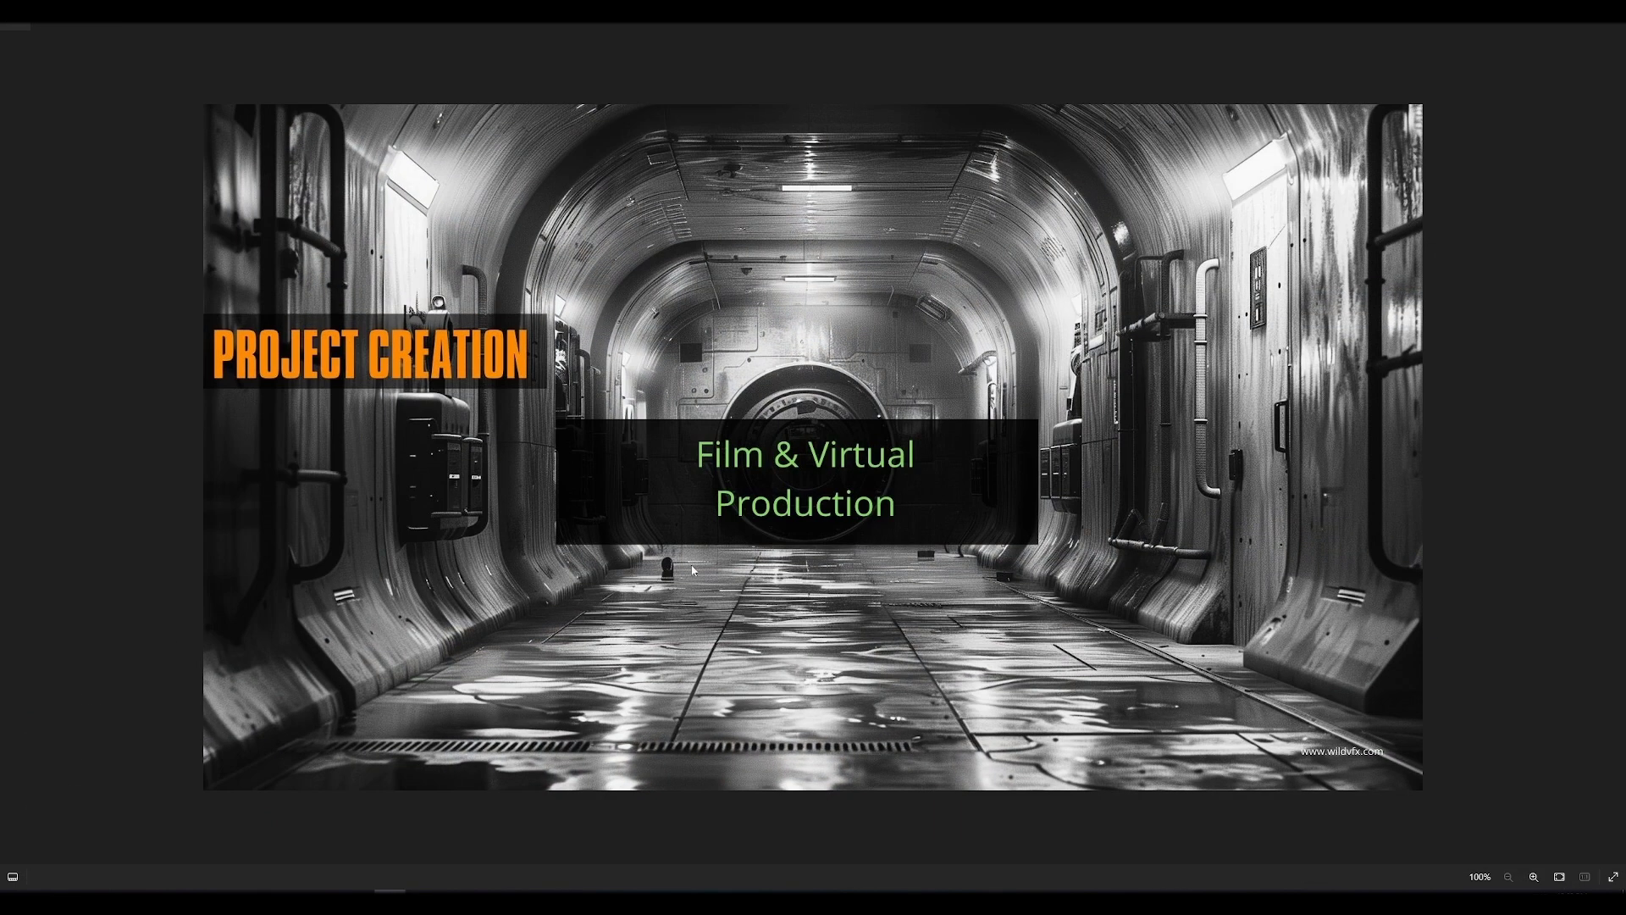
key("Right")
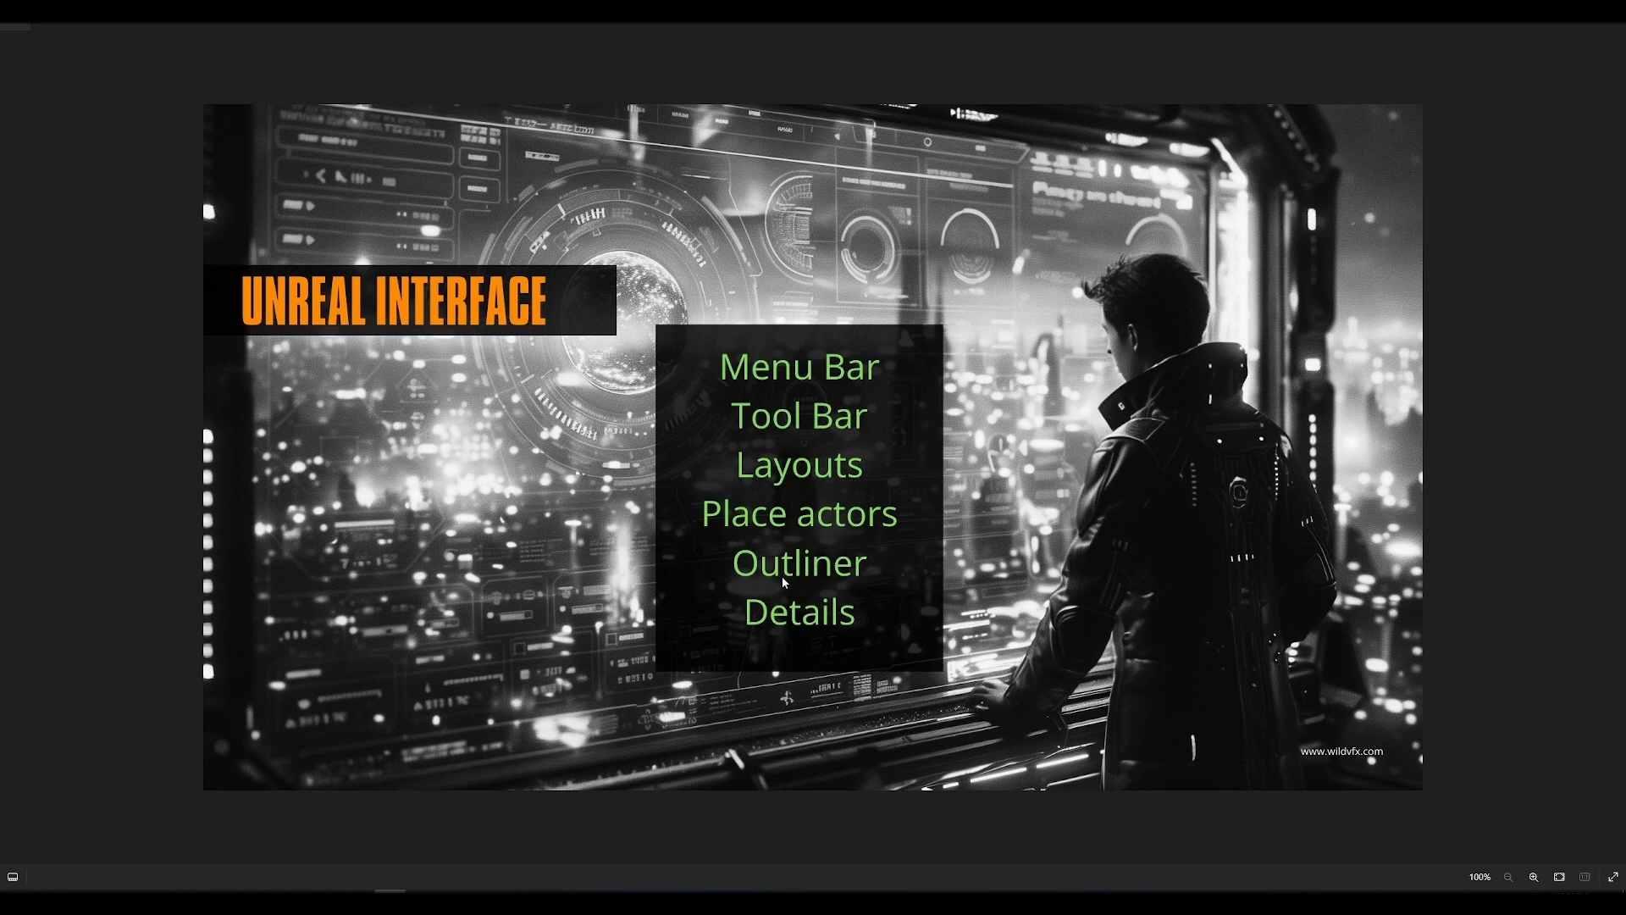
key("Right")
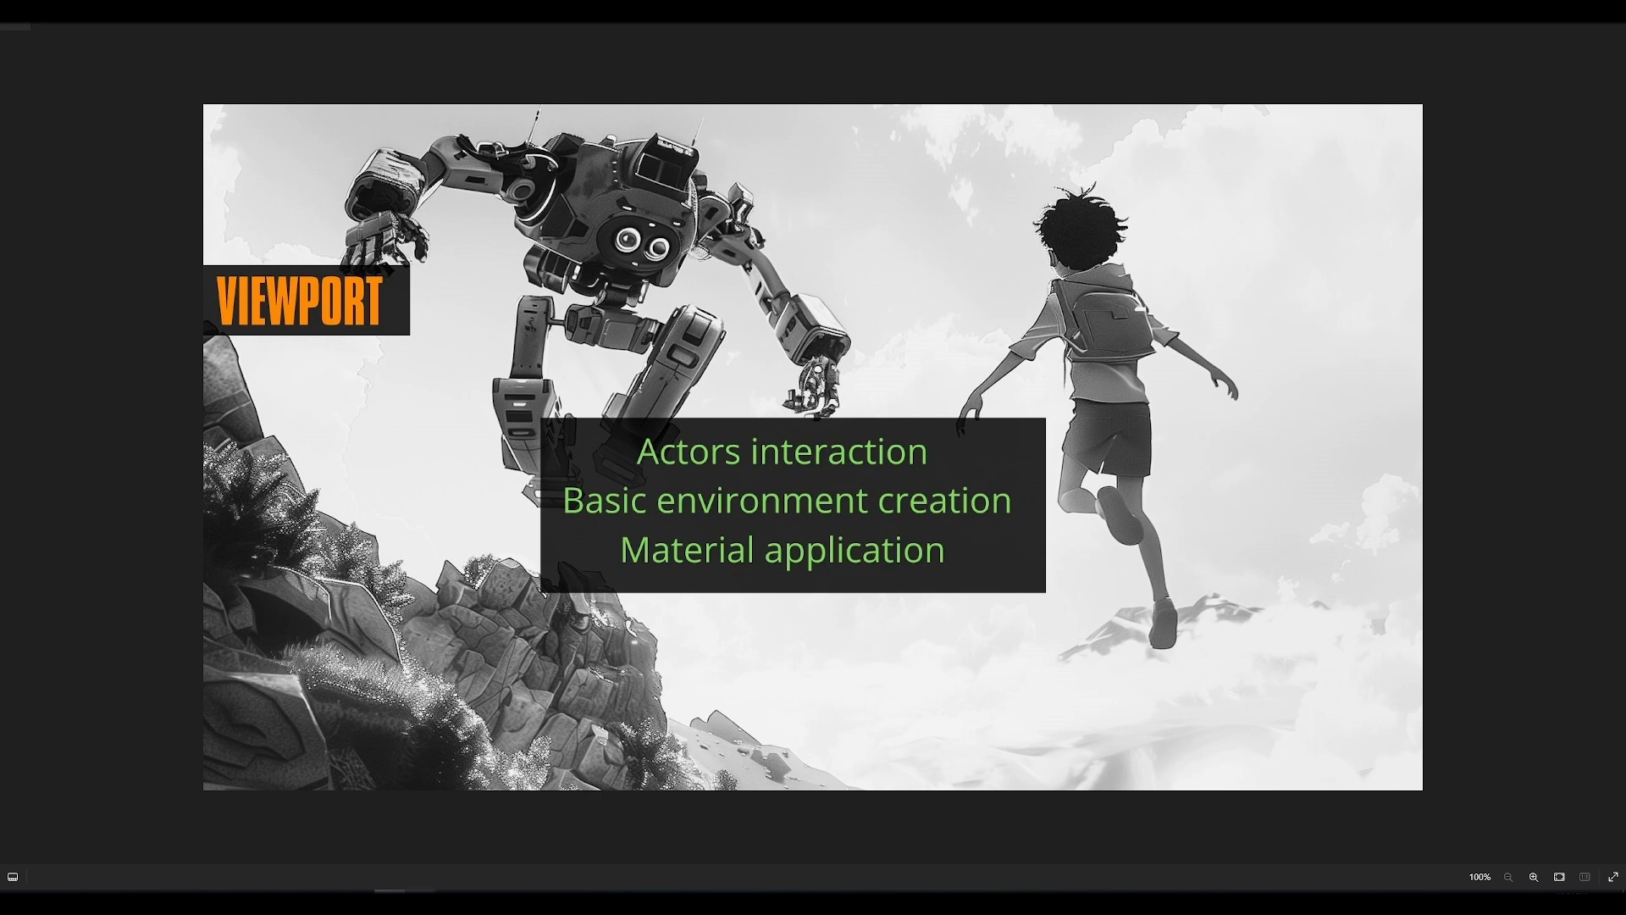
Step: Switch to Unreal Editor and open the Sample01 level from the Content folder without saving the StarterMap changes
mouse_move(359, 902)
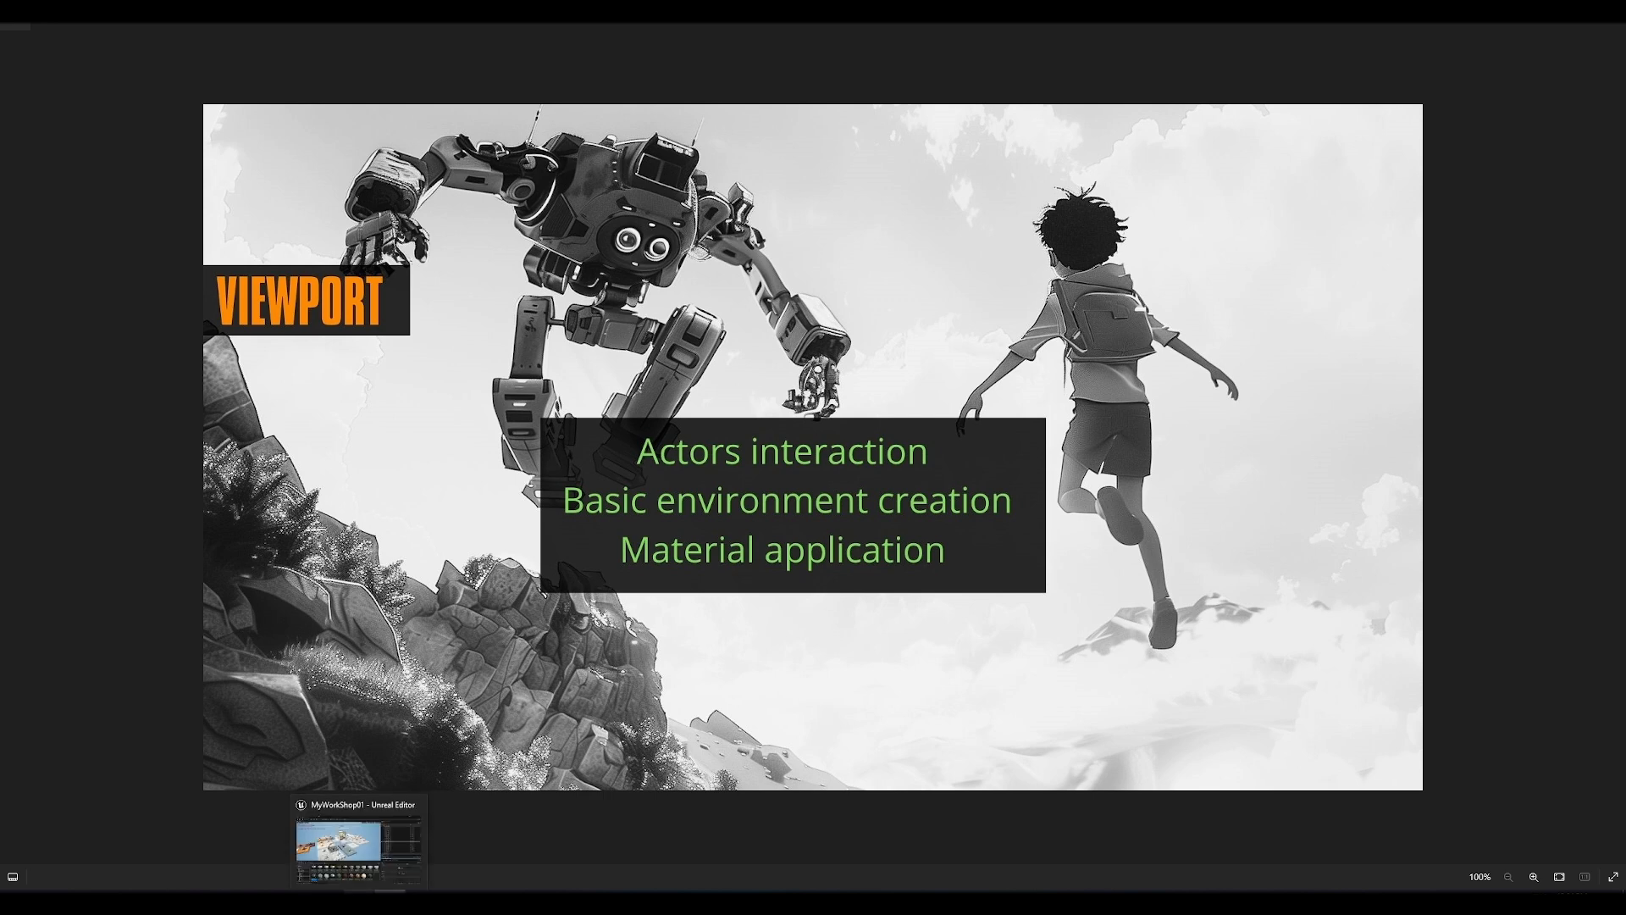
left_click(368, 840)
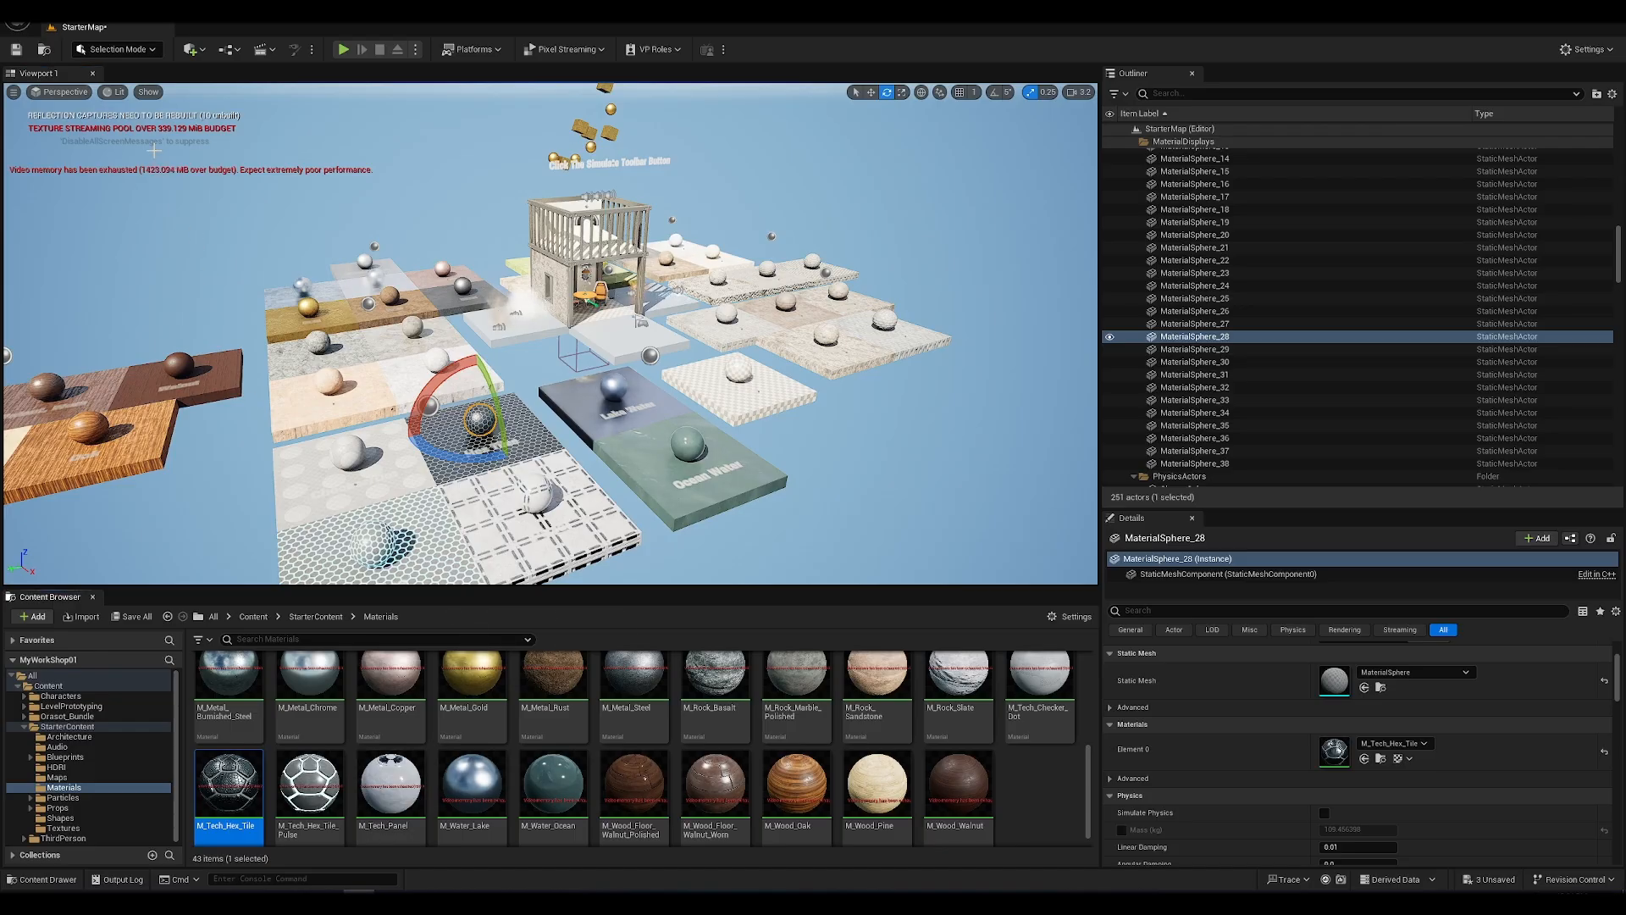
left_click(306, 616)
left_click(245, 620)
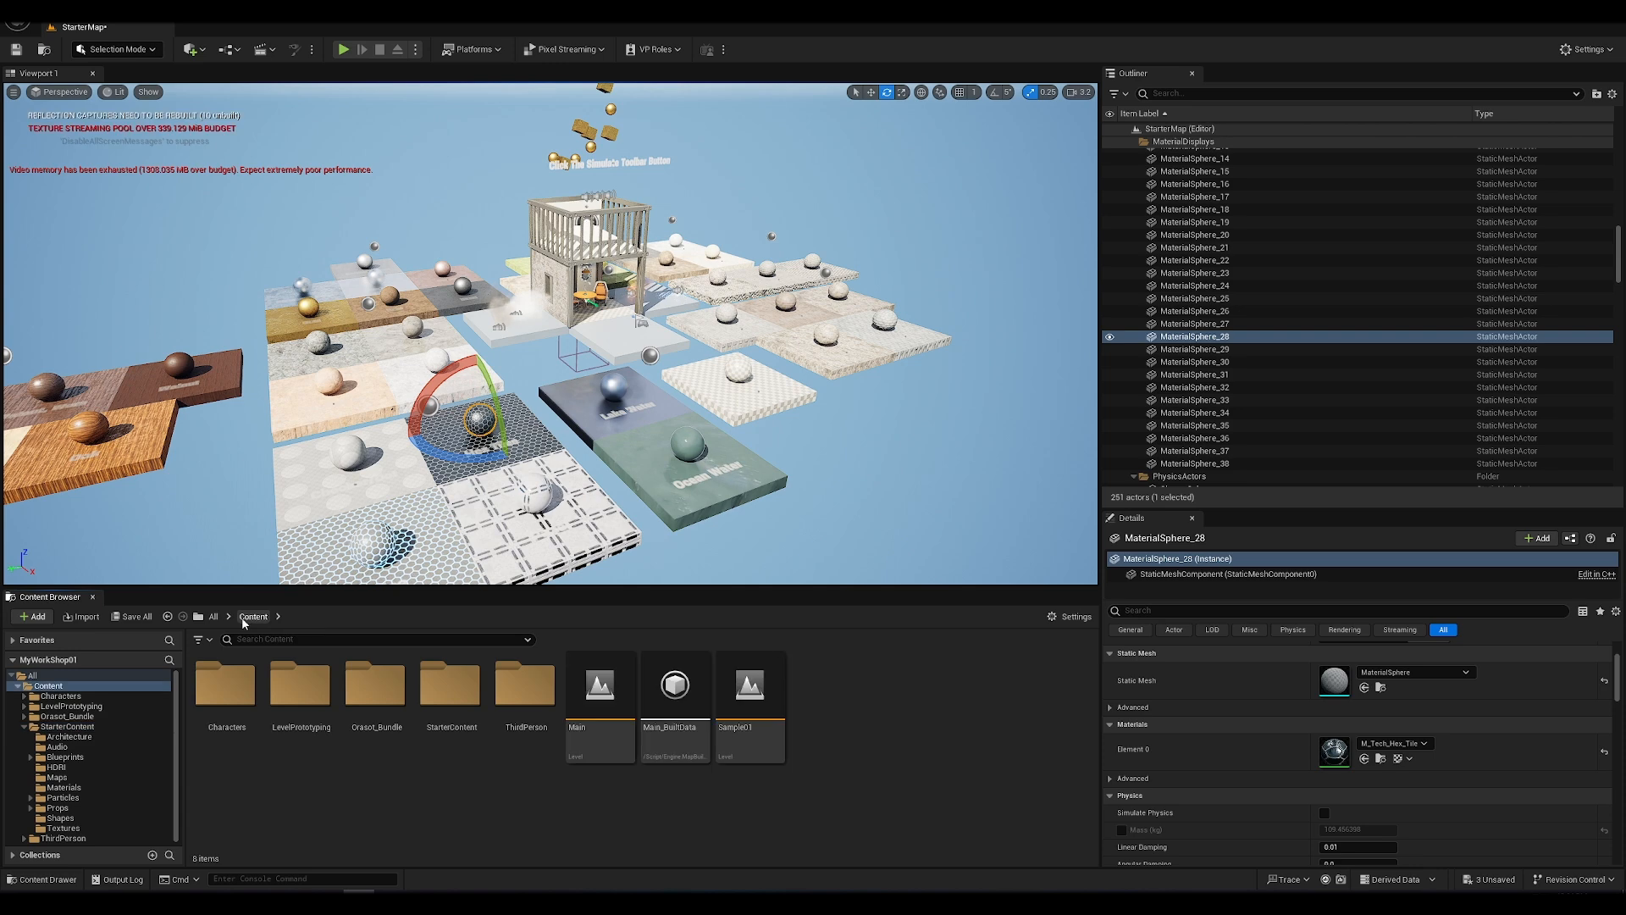
double_click(739, 705)
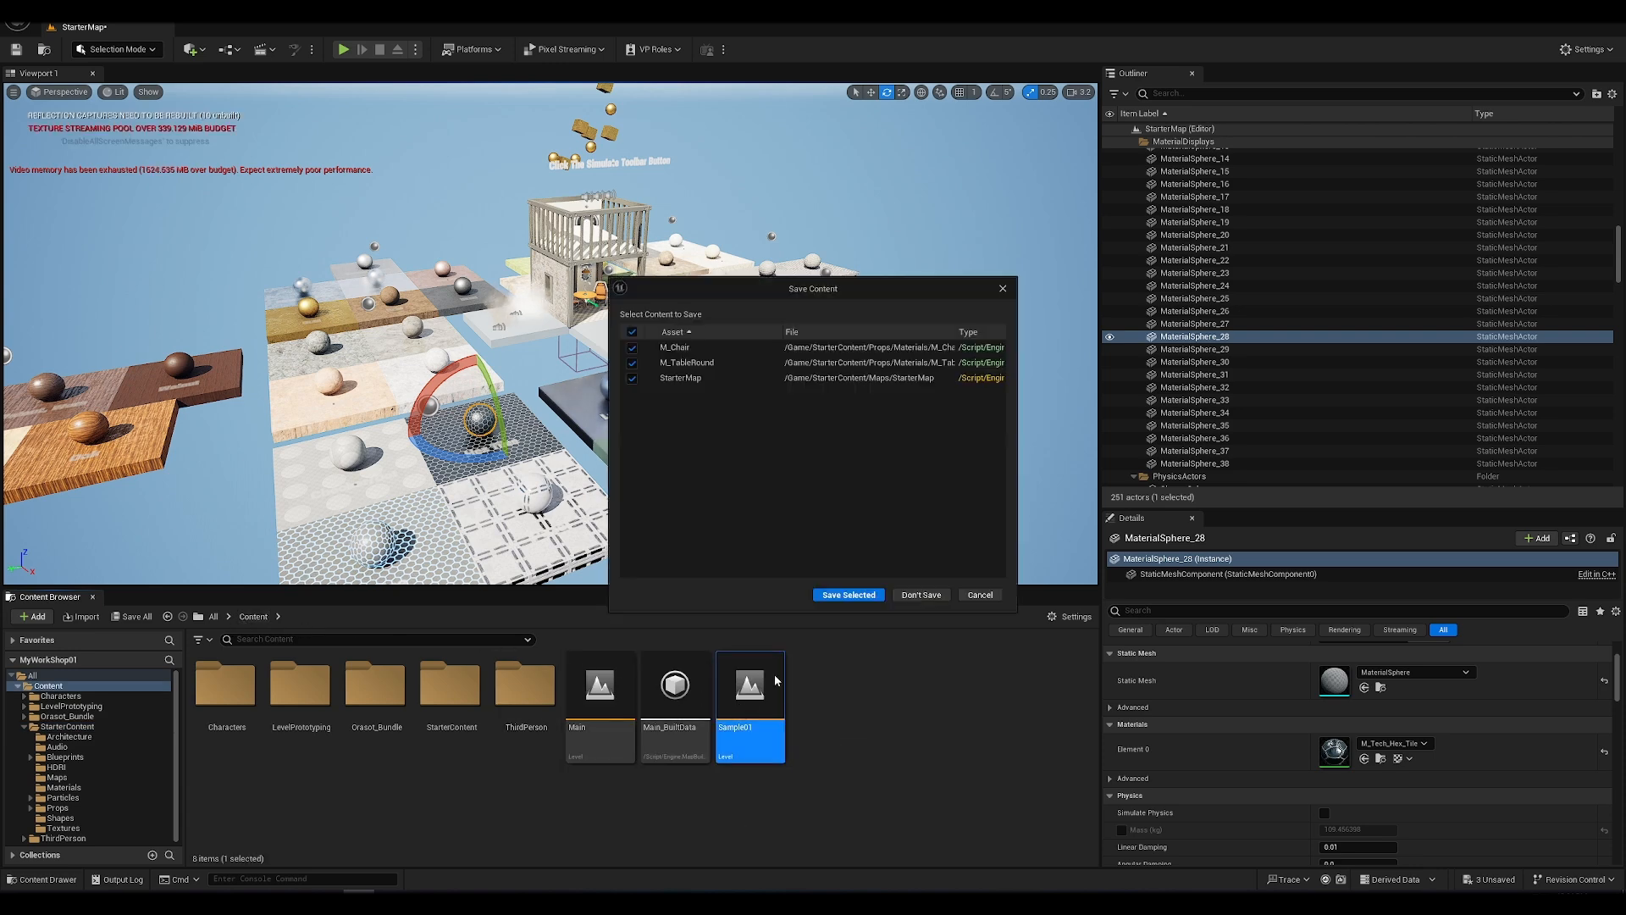
left_click(943, 596)
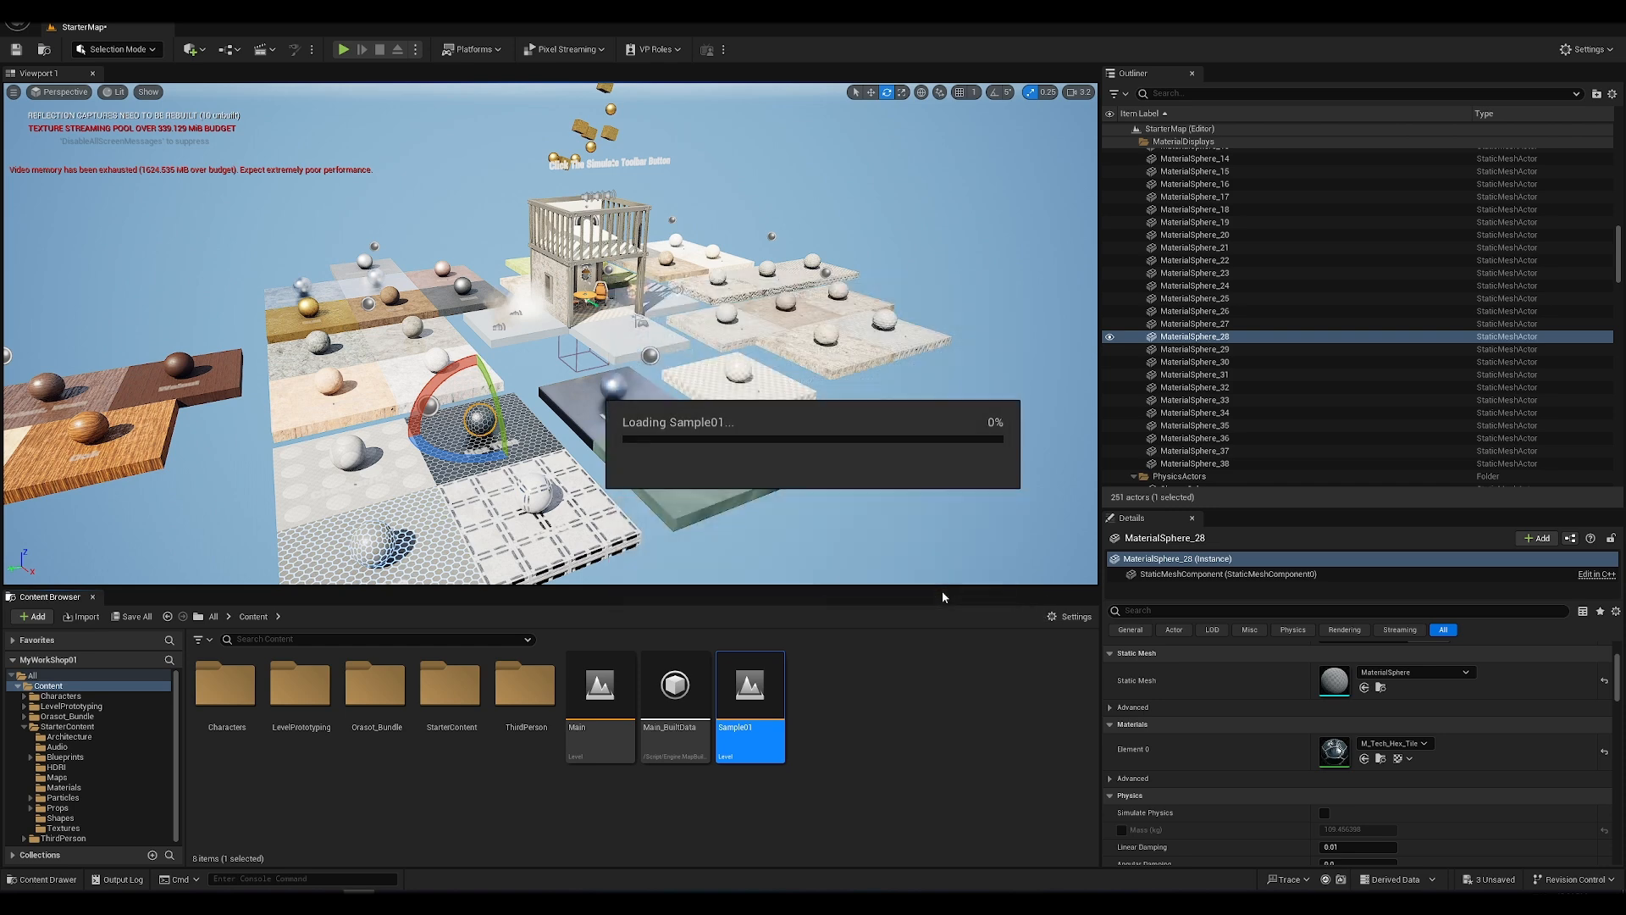
Step: Show the Sample01 level file in Windows Explorer, inspect the project's Content folder, and minimize the Explorer window
right_click(757, 708)
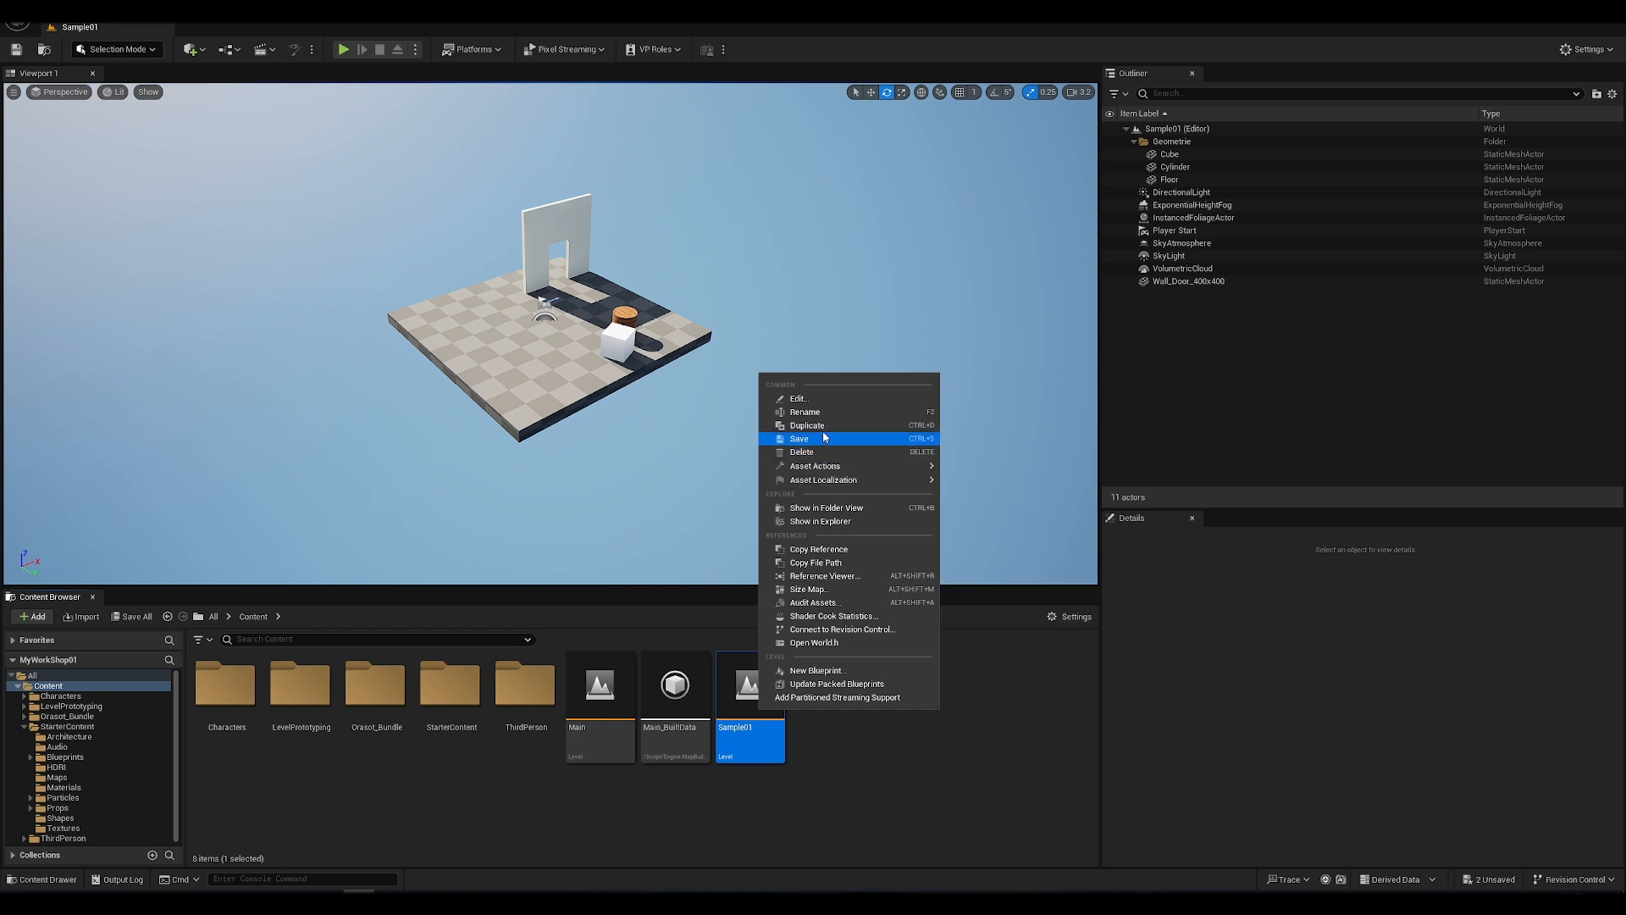
left_click(836, 525)
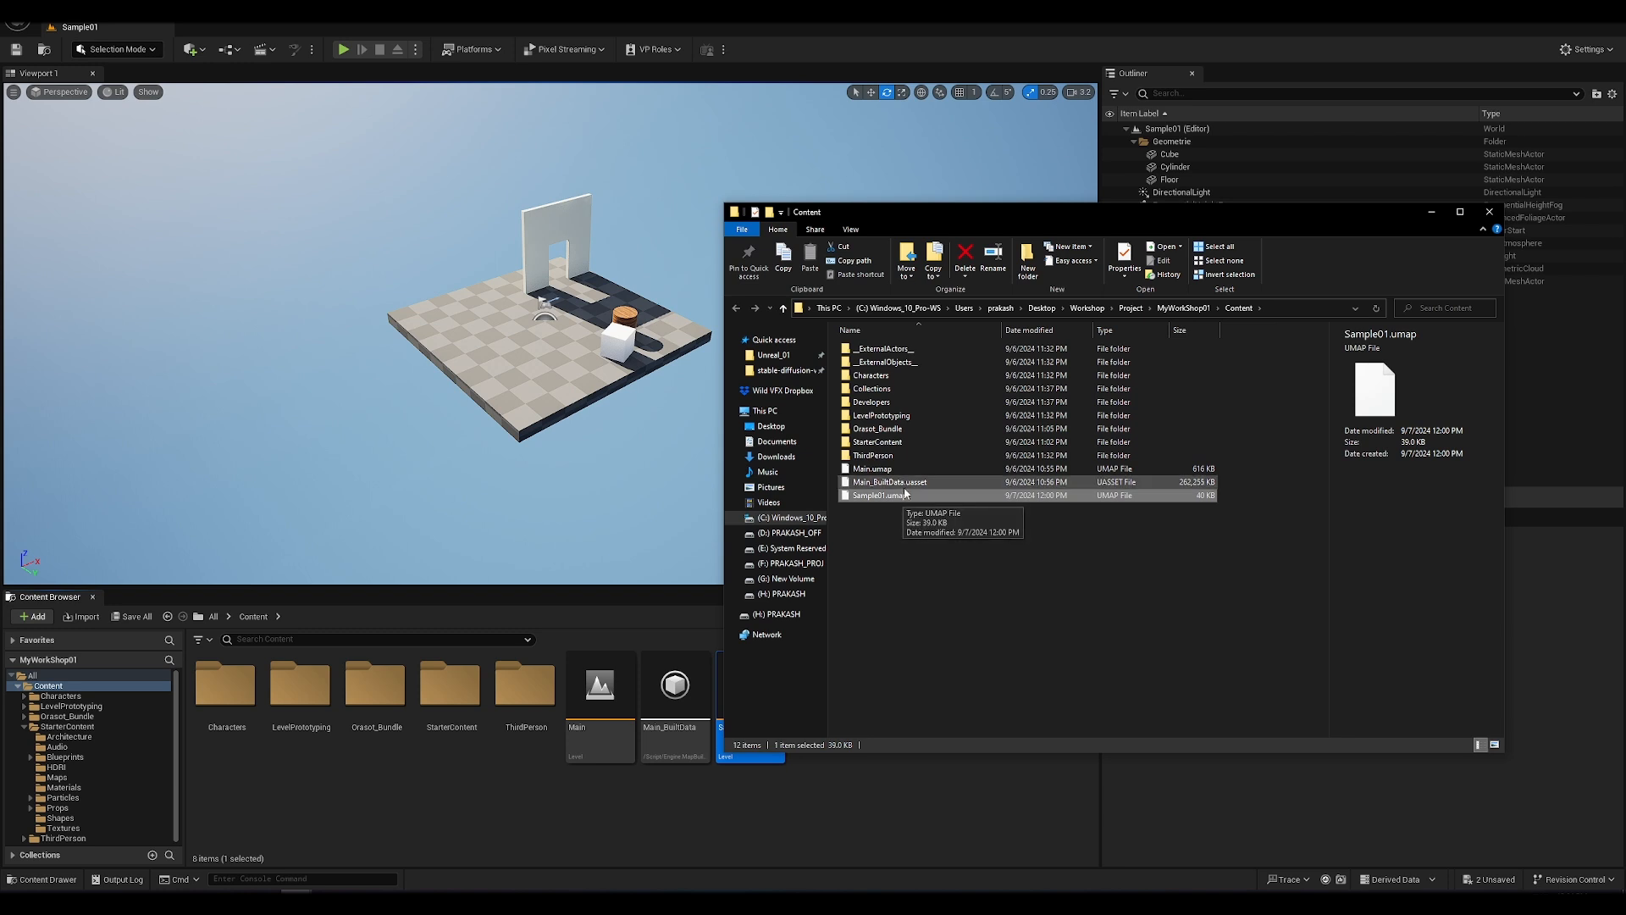
left_click(906, 486)
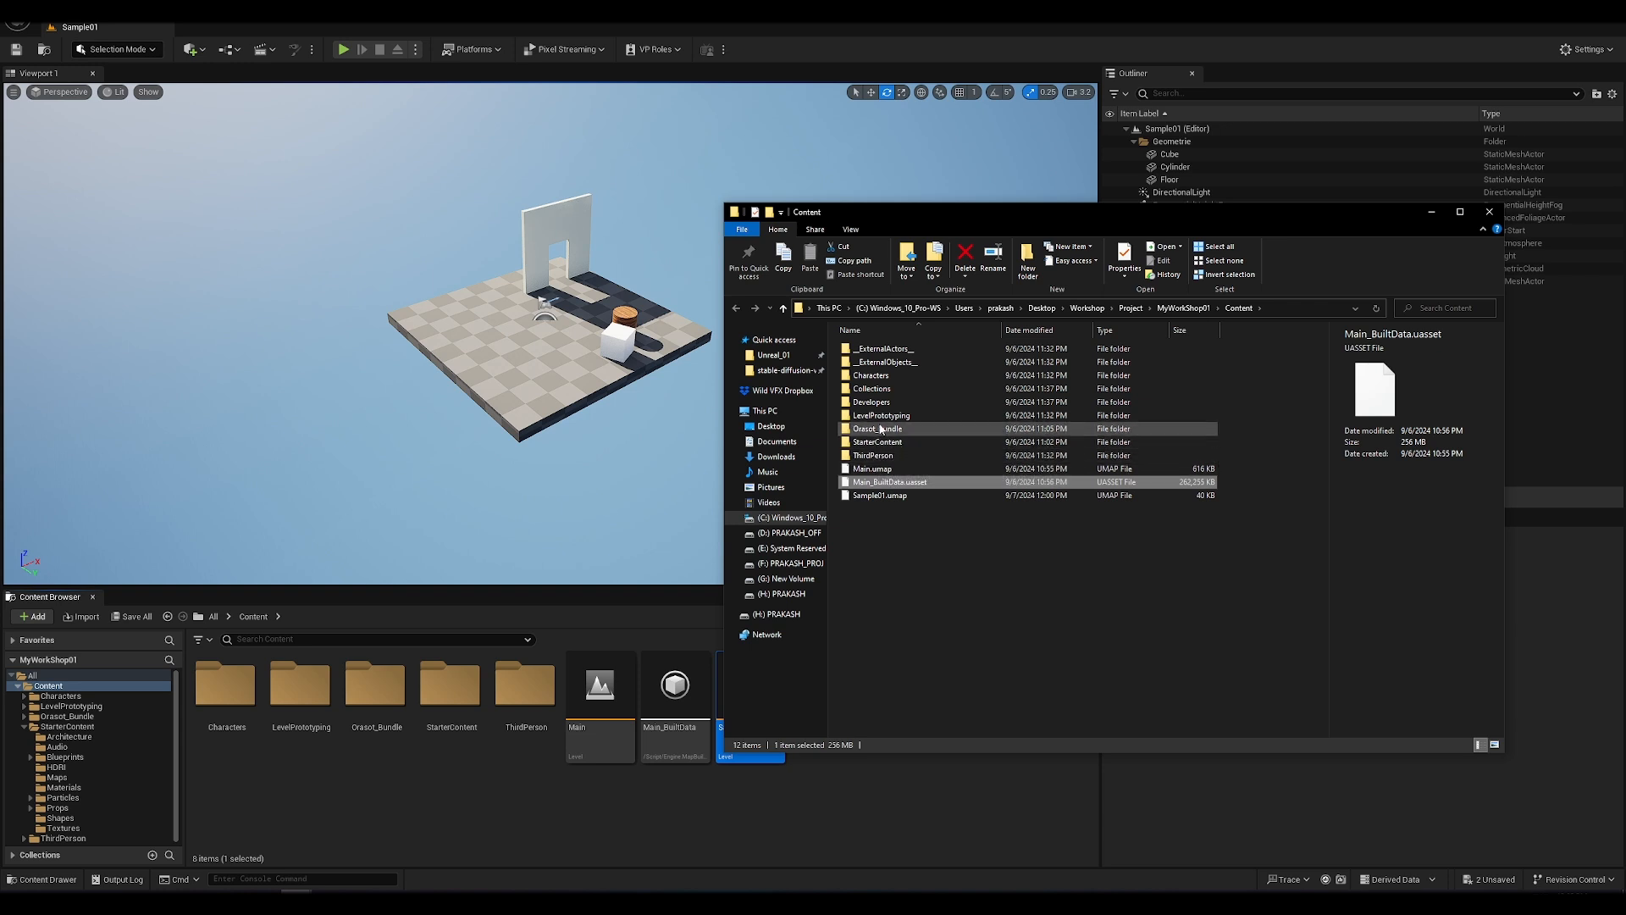
double_click(883, 388)
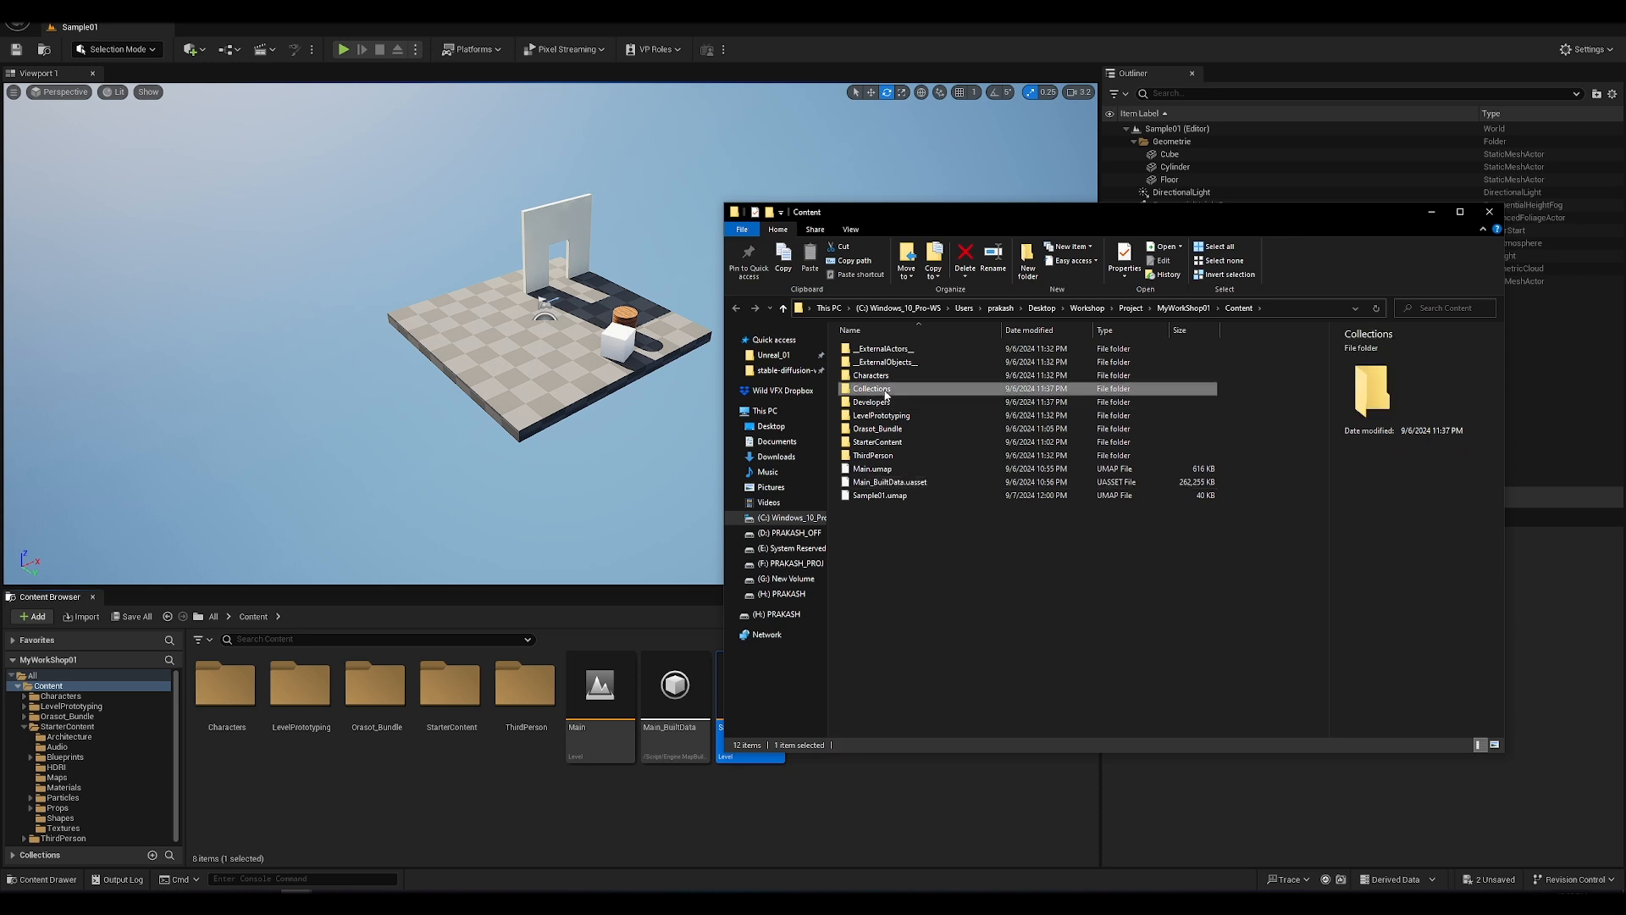
left_click(1238, 307)
left_click(1429, 213)
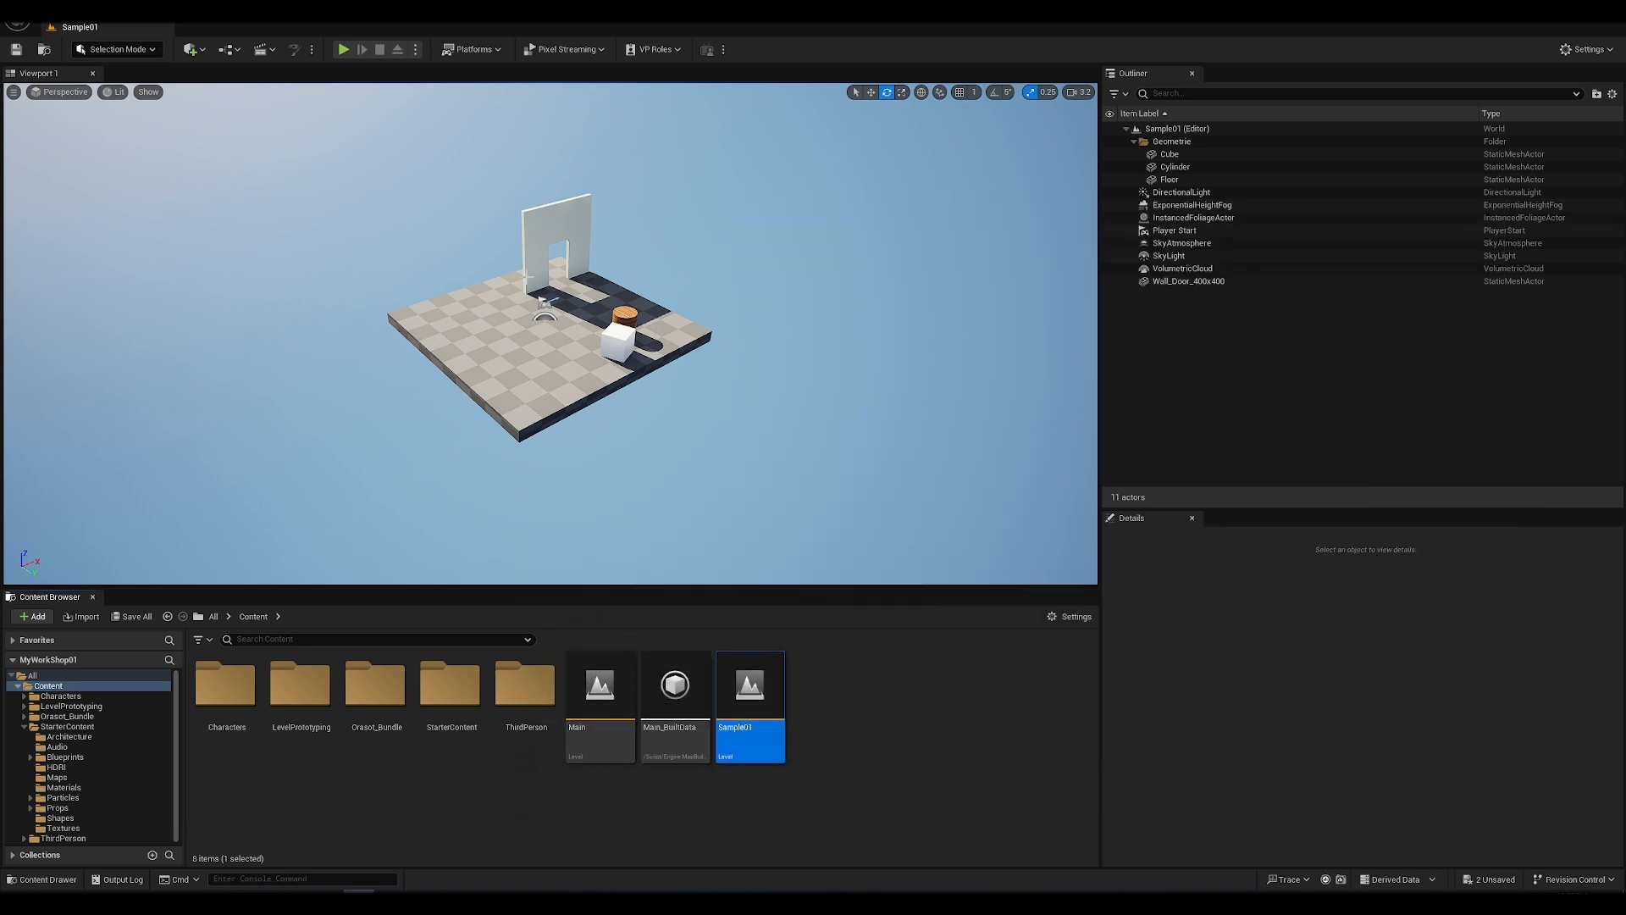
Step: Delete the wooden cylinder beside the white cube from the Sample01 level
scroll(528, 277, "up", 5)
mouse_move(529, 277)
right_mouse_down()
mouse_move(444, 244)
mouse_move(533, 250)
right_mouse_up()
key("s")
key("w")
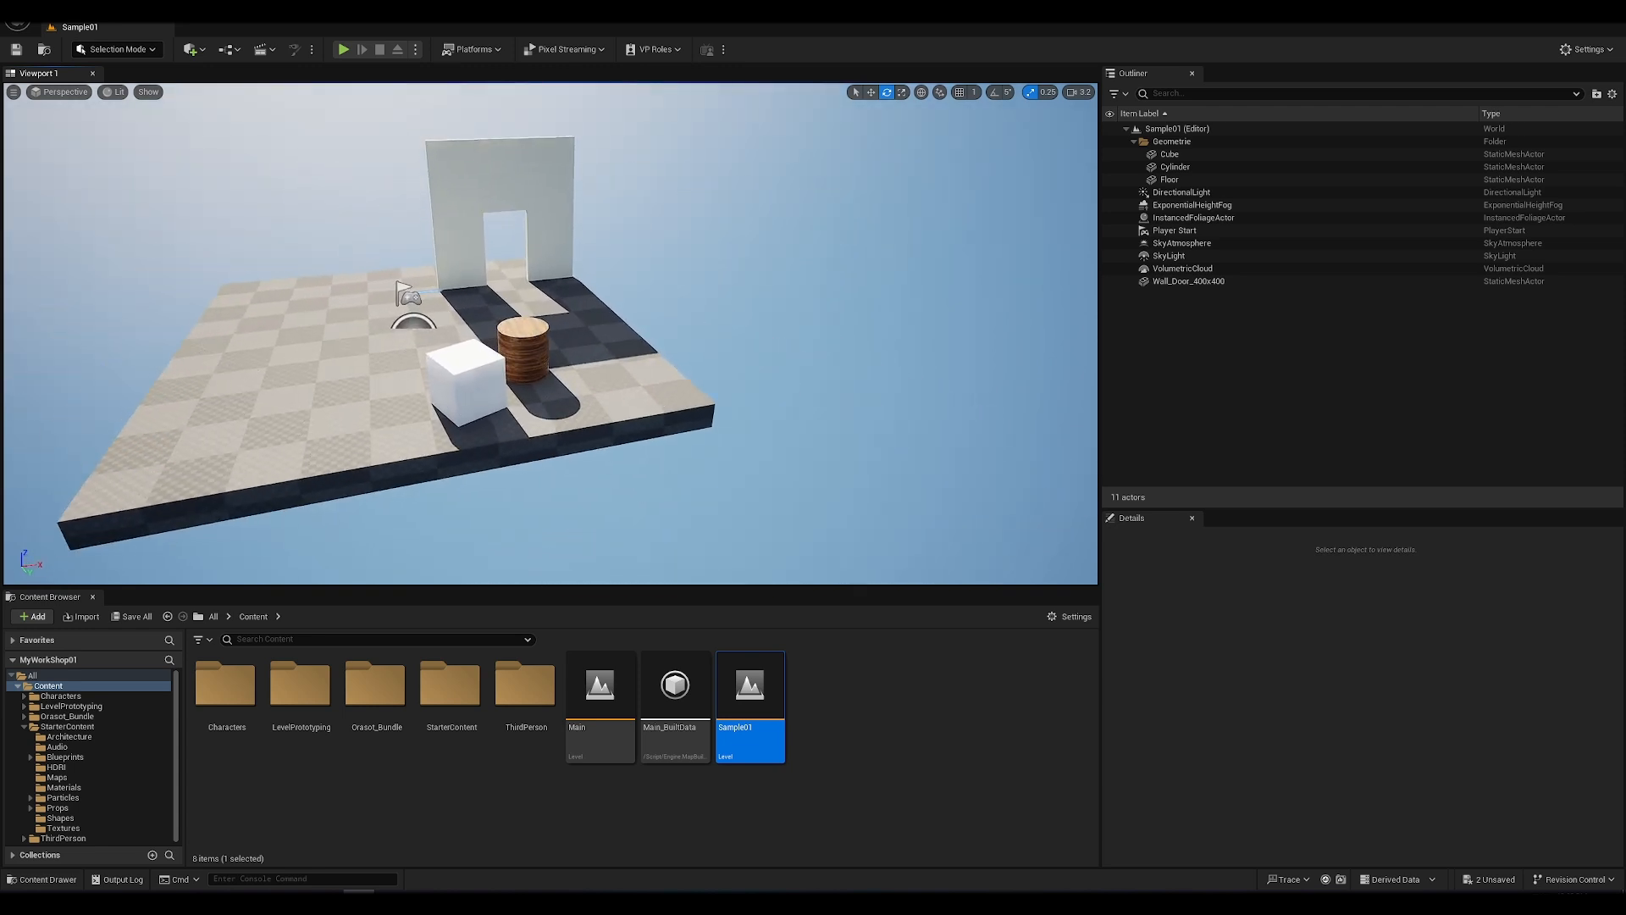
key("w")
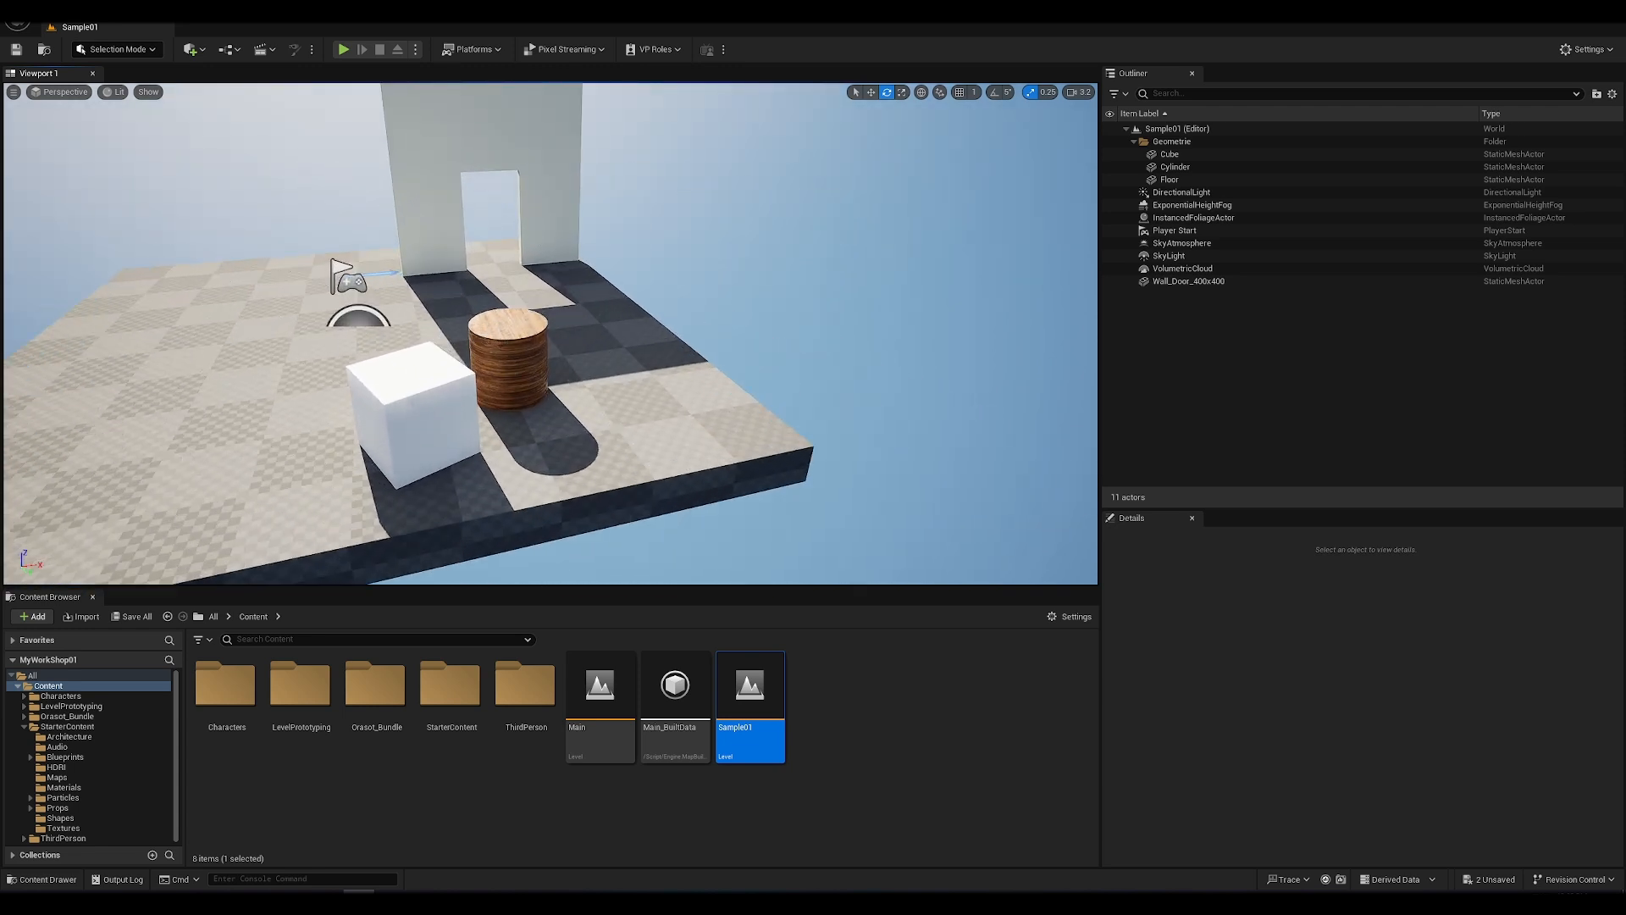
left_click(514, 367)
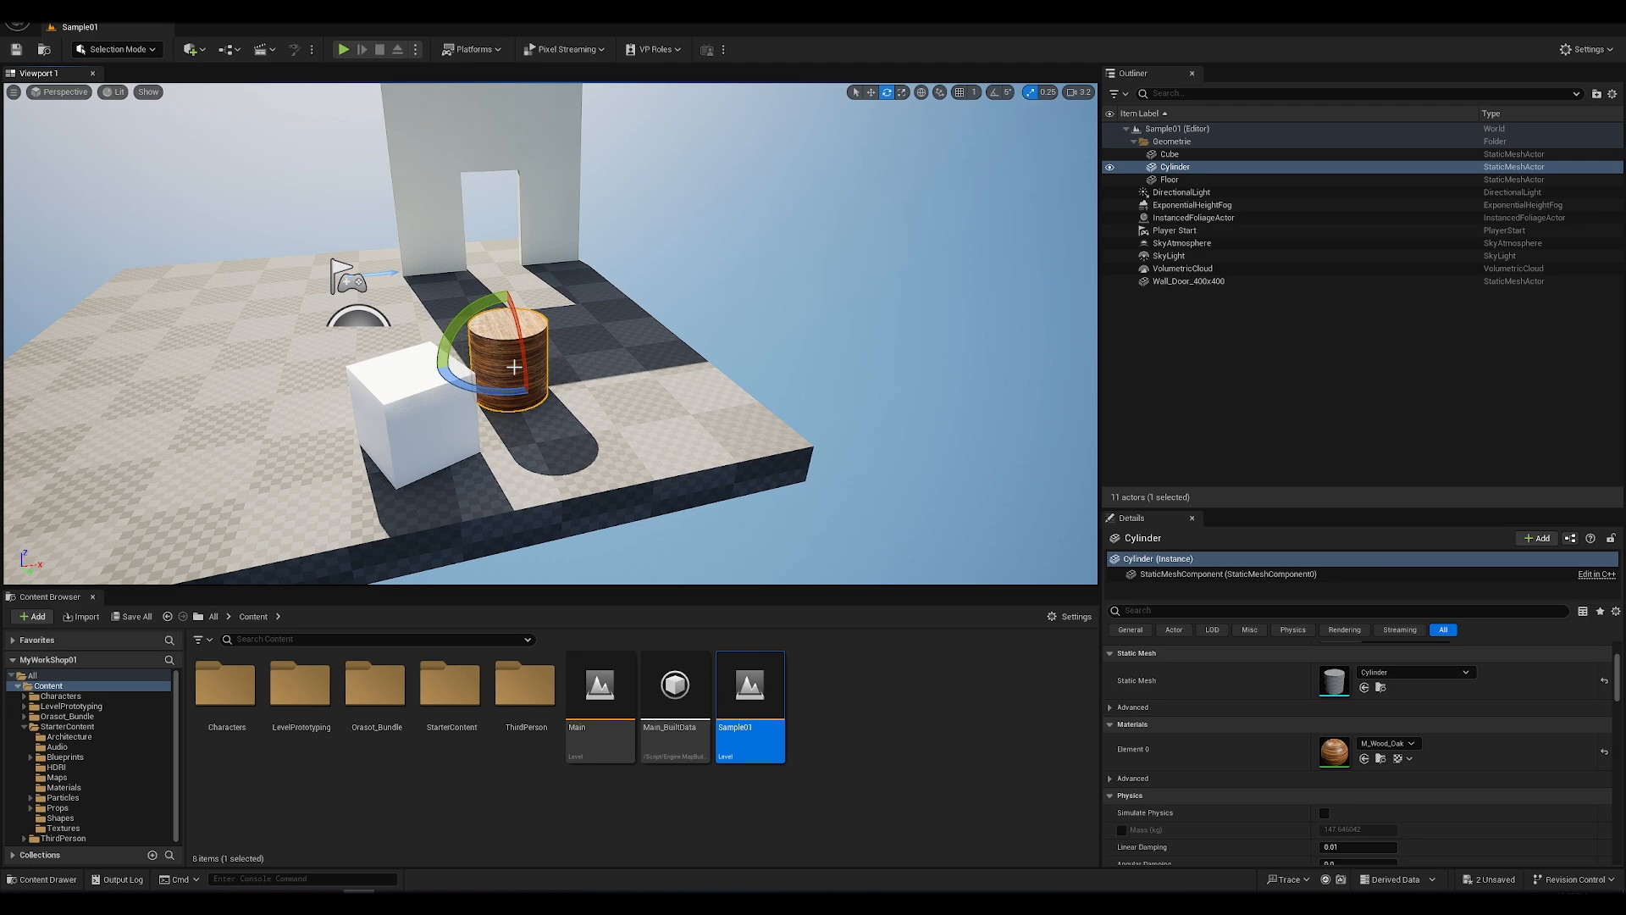
key("Delete")
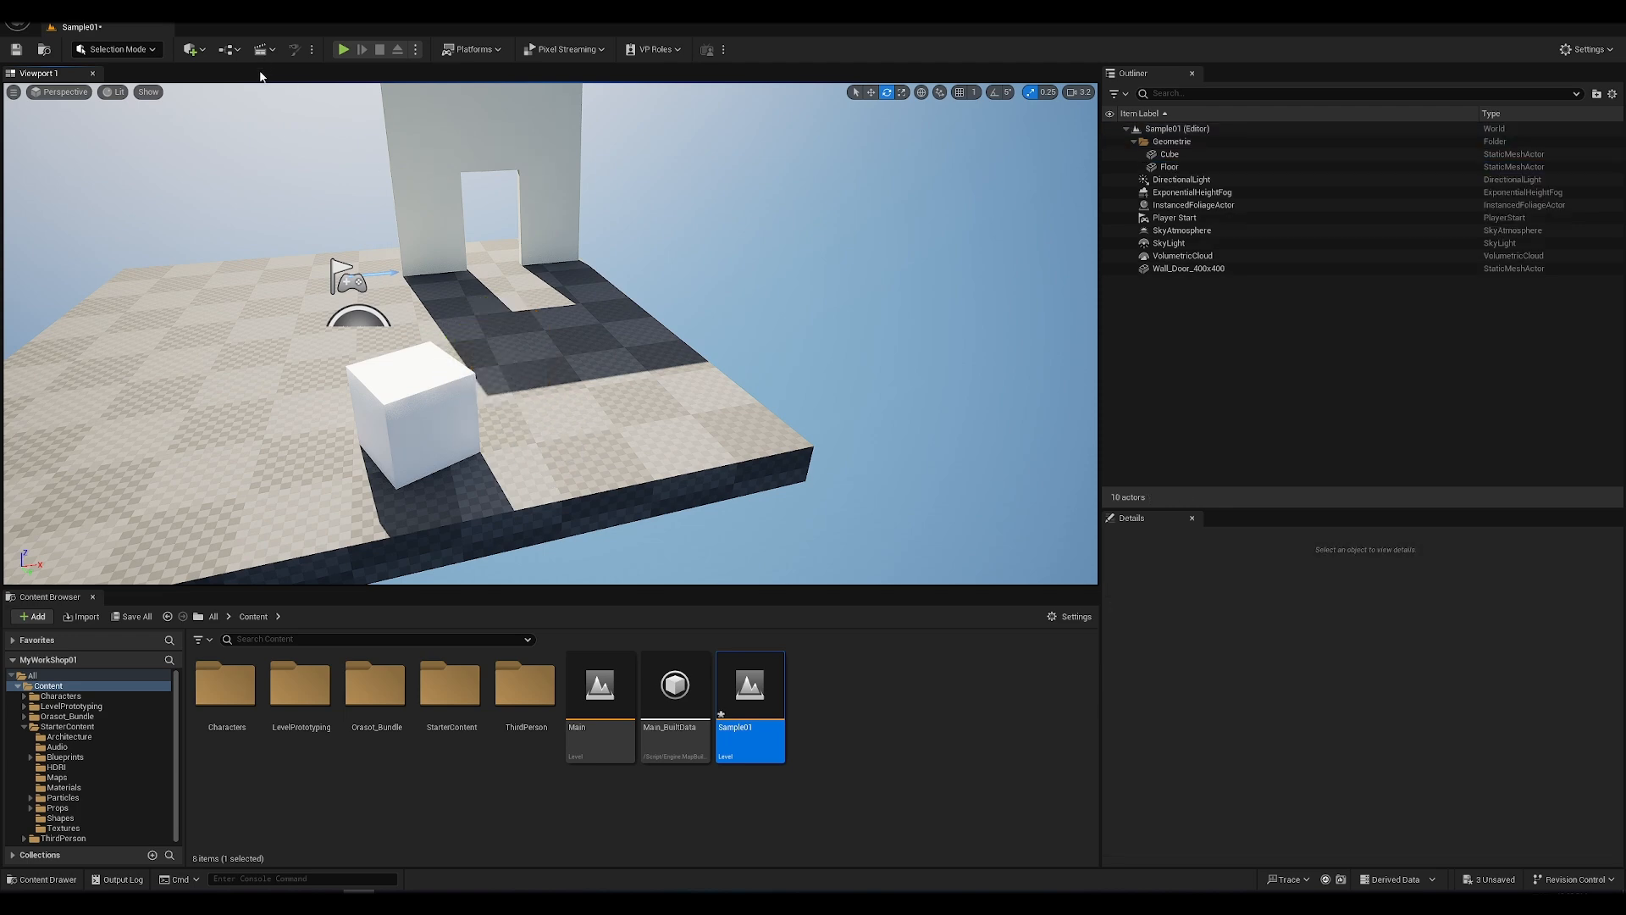
Step: Place the SM_TableRound mesh from the StarterContent Props folder on the checkered floor
left_click(108, 11)
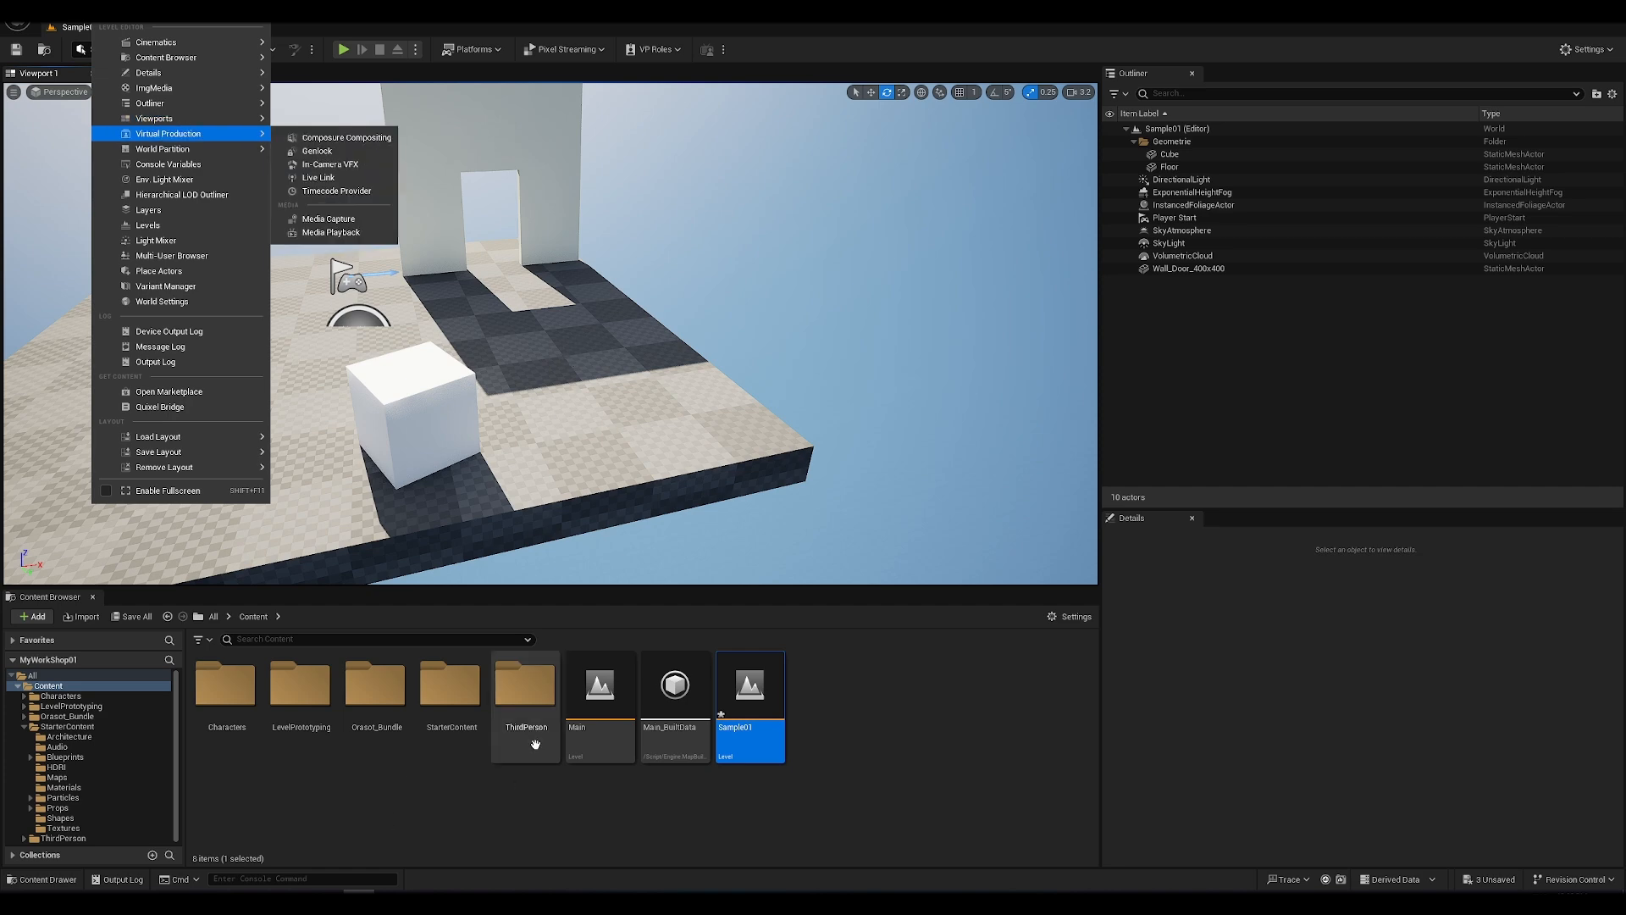
left_click(475, 688)
double_click(474, 688)
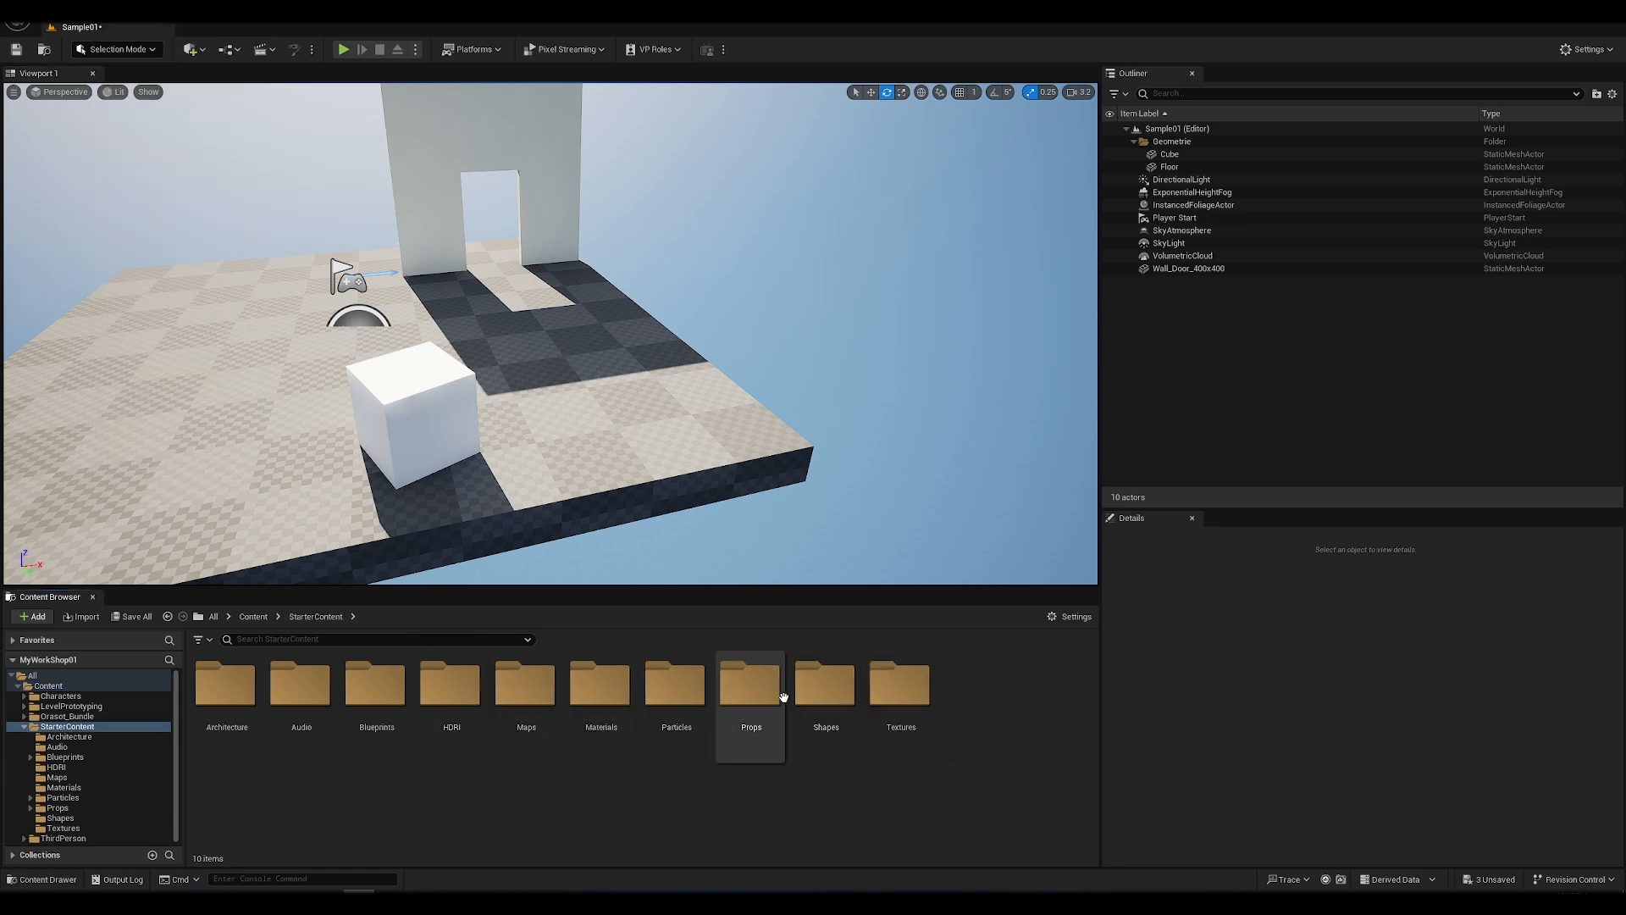
double_click(749, 686)
left_click_drag(714, 809, 246, 415)
Step: Delete the white cube and the wall with the door opening from the level
left_click(413, 415)
key("Delete")
left_click(436, 224)
key("Delete")
Step: Set the viewport camera speed to 6.4
right_click_drag(551, 338, 466, 334)
left_click(1080, 92)
left_click_drag(1144, 124, 1159, 125)
key("w")
Step: Place the SM_Statue mesh from the Props folder on top of the round table
scroll(646, 796, "down", 1)
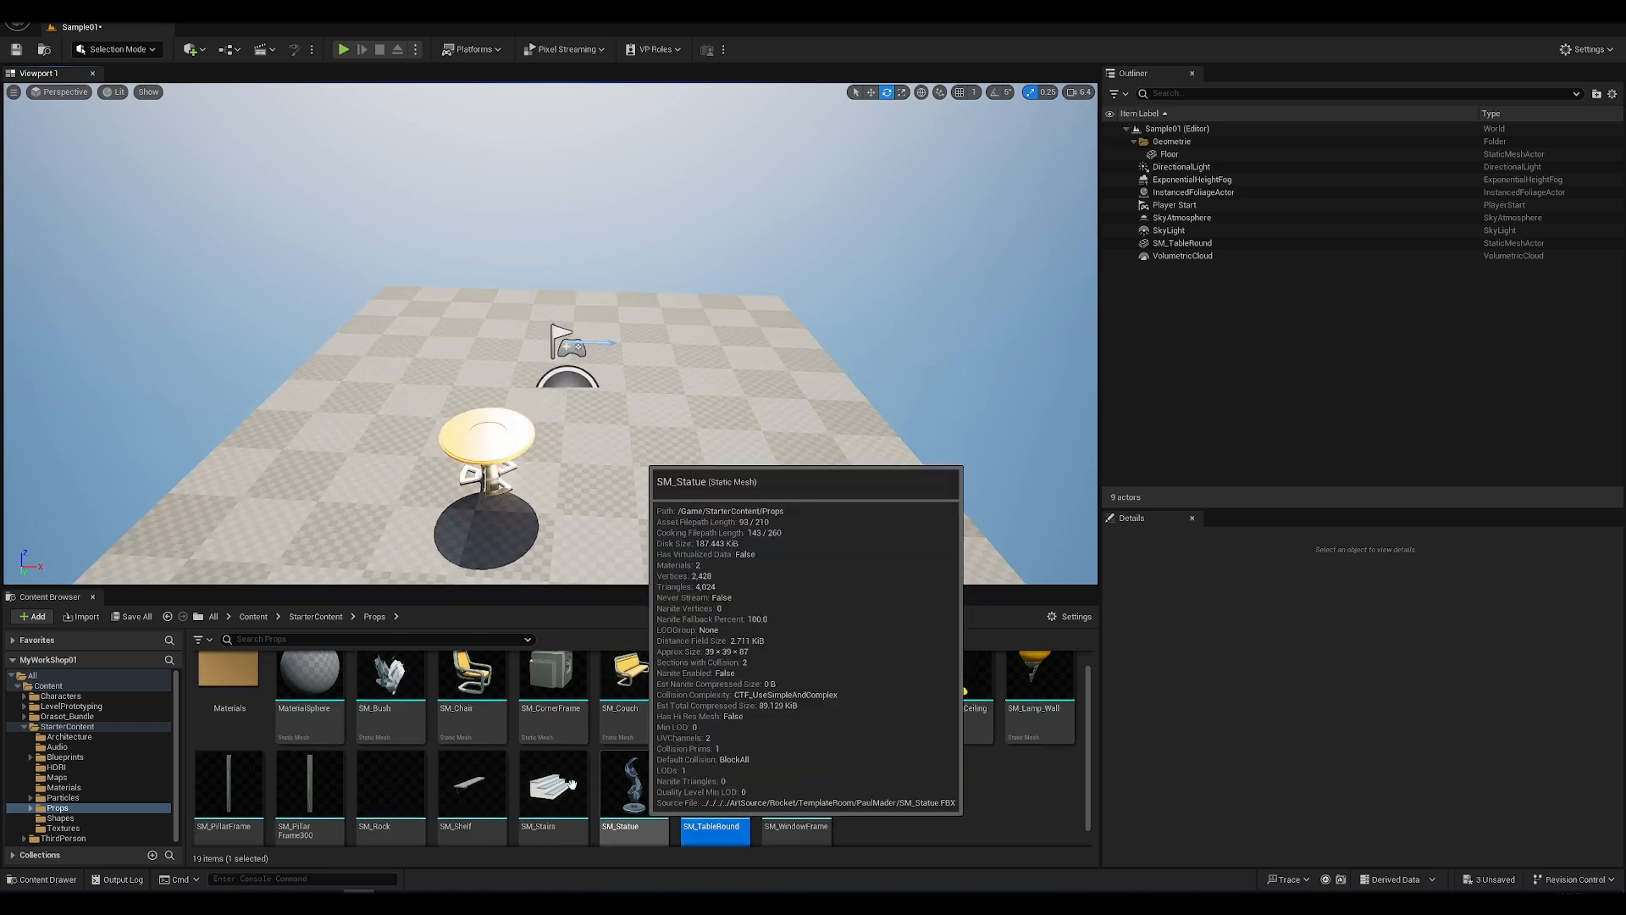
left_click_drag(634, 802, 496, 427)
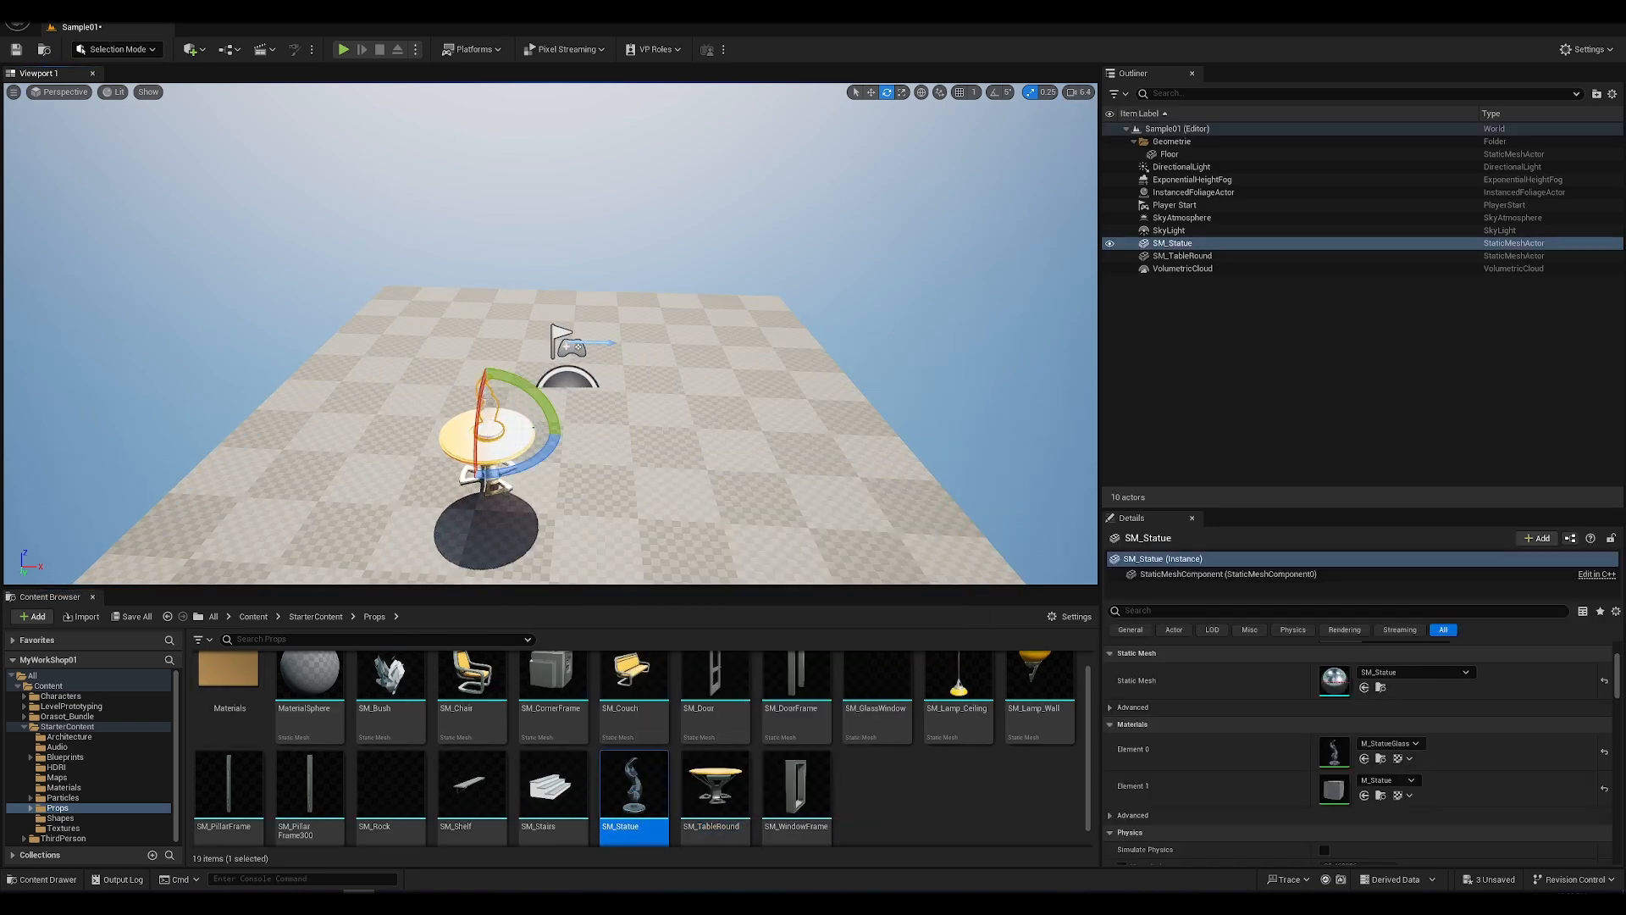
right_click_drag(496, 427, 495, 406)
key("s")
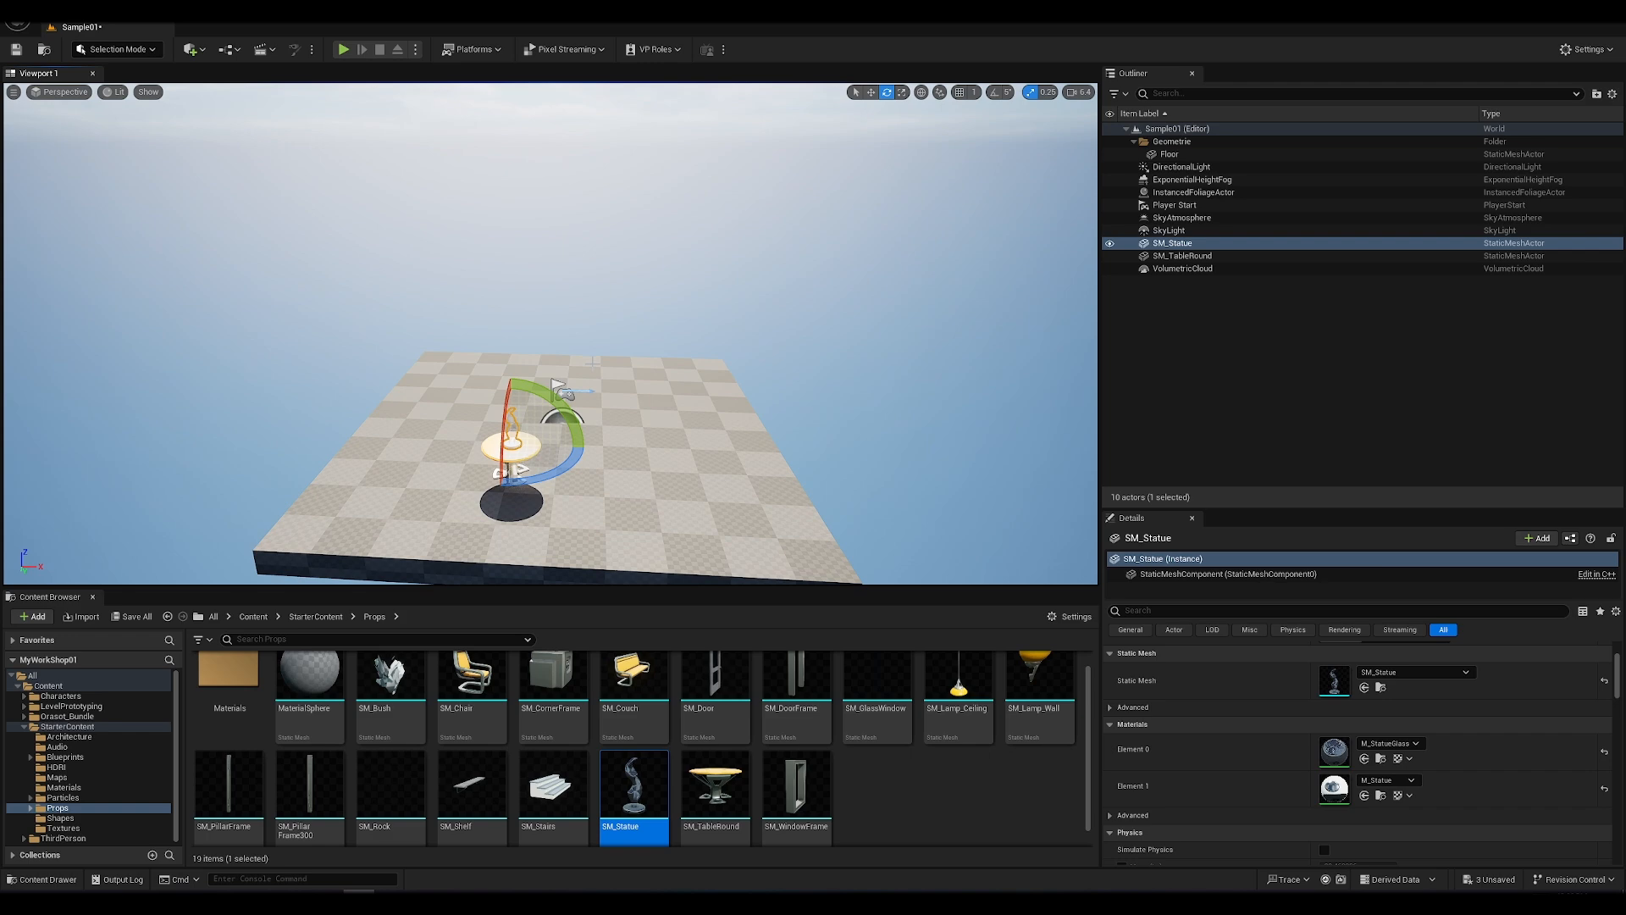
Step: Examine the statue on the round table up close and the materials available for its Element 1 slot
key("f")
left_click_drag(717, 427, 716, 364, "alt")
scroll(716, 427, "down", 5)
key("f")
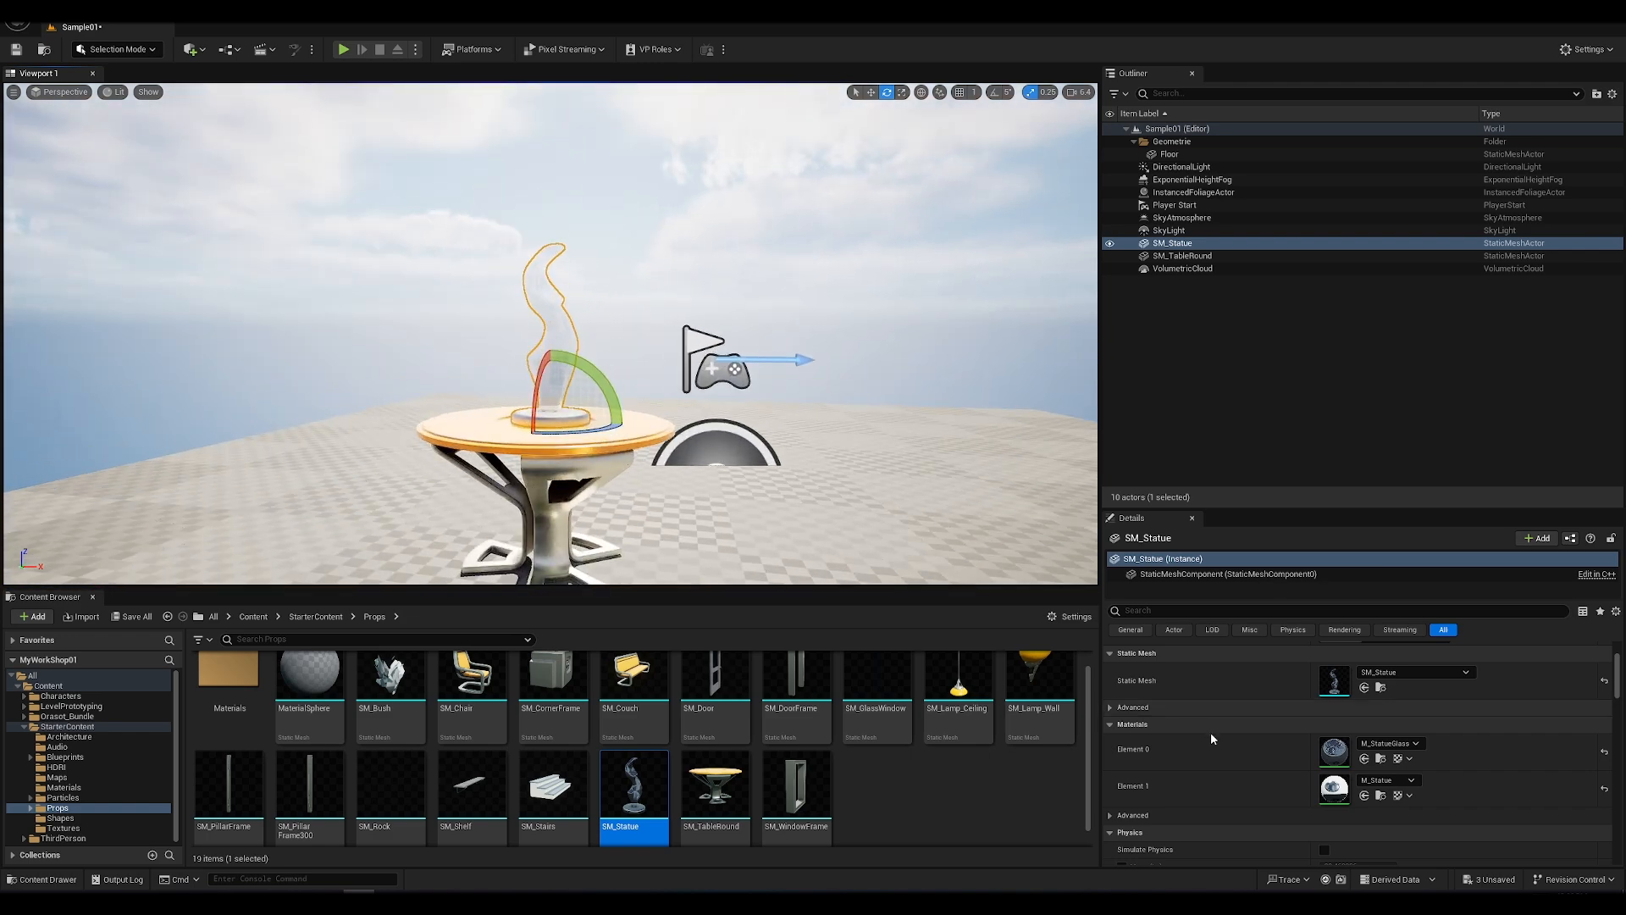
left_click(1403, 787)
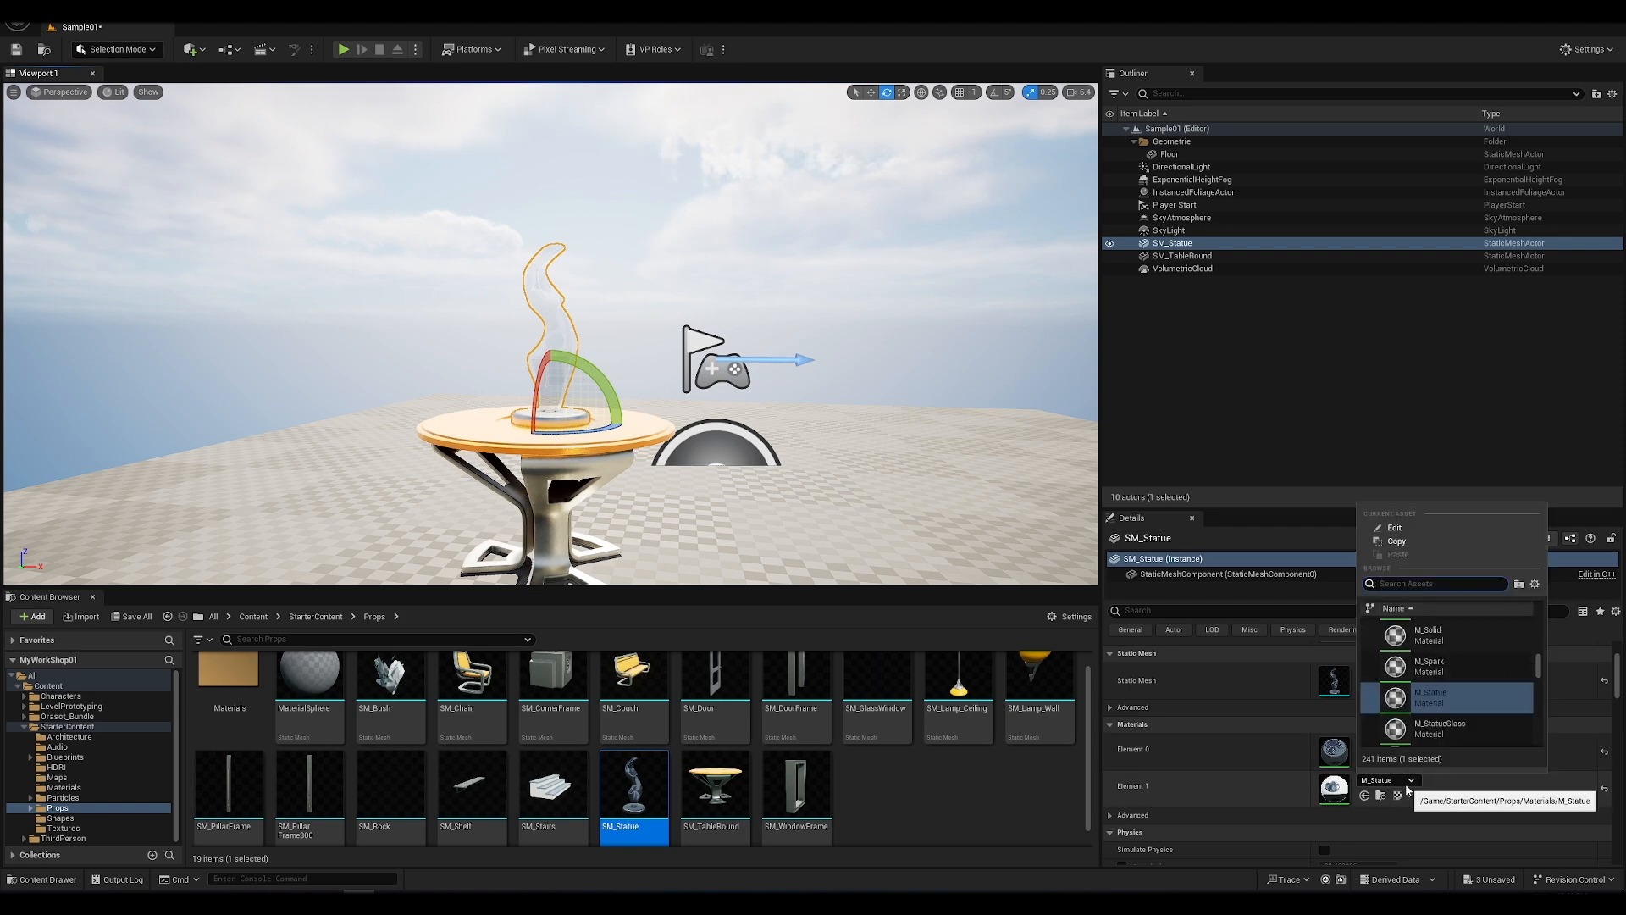
left_click(1407, 786)
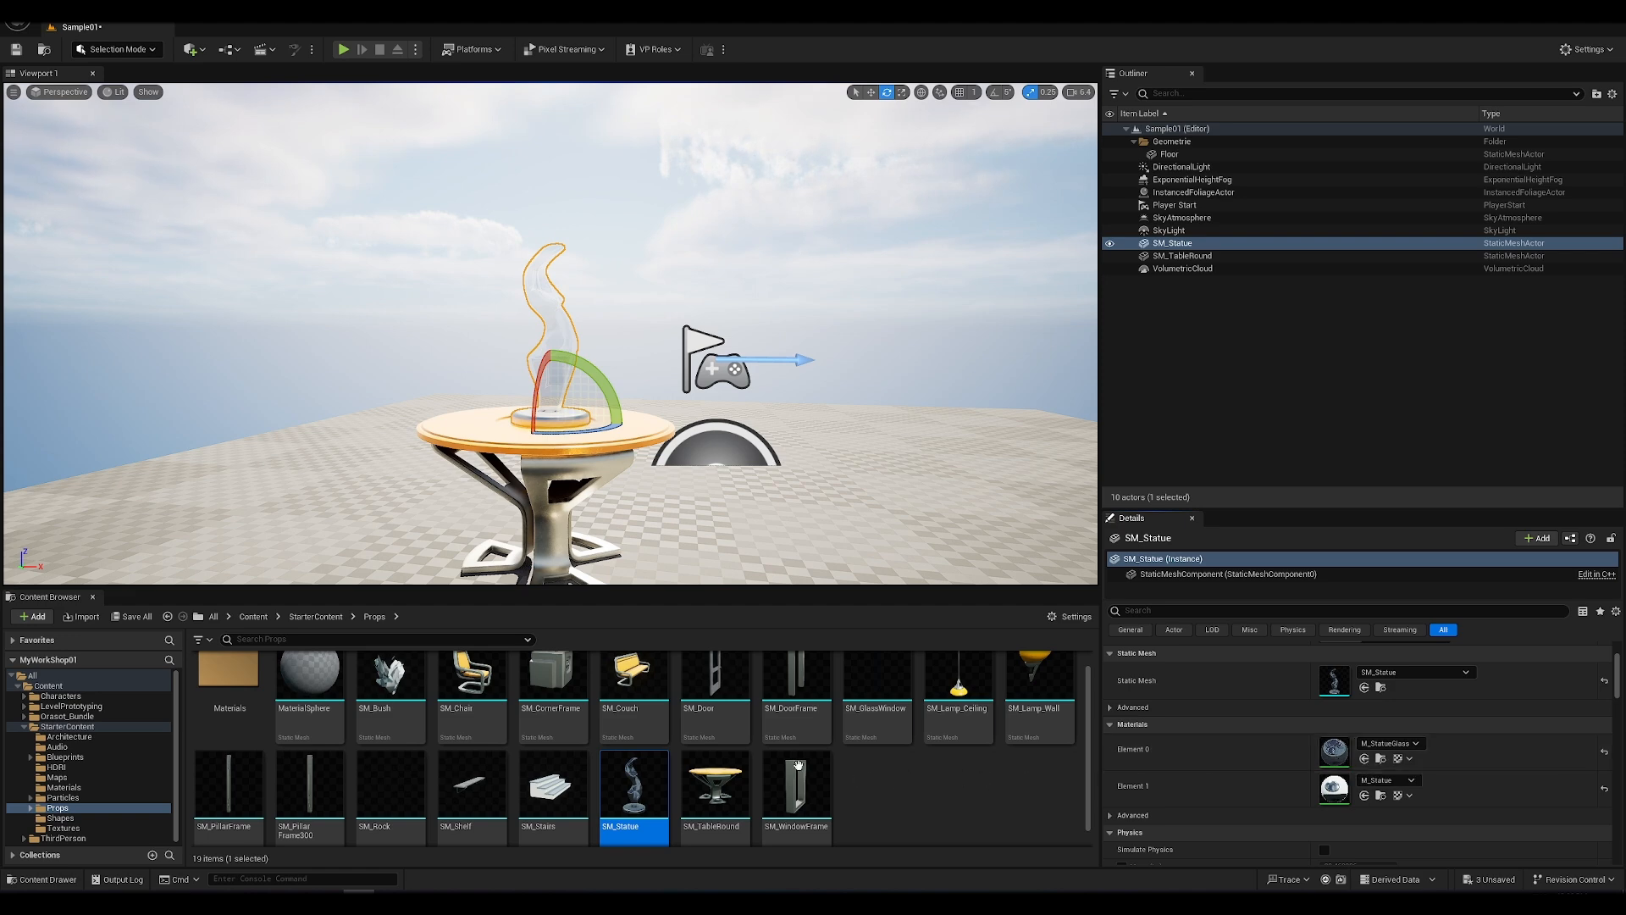
Step: Look through the materials in StarterContent's Materials folder
left_click(309, 619)
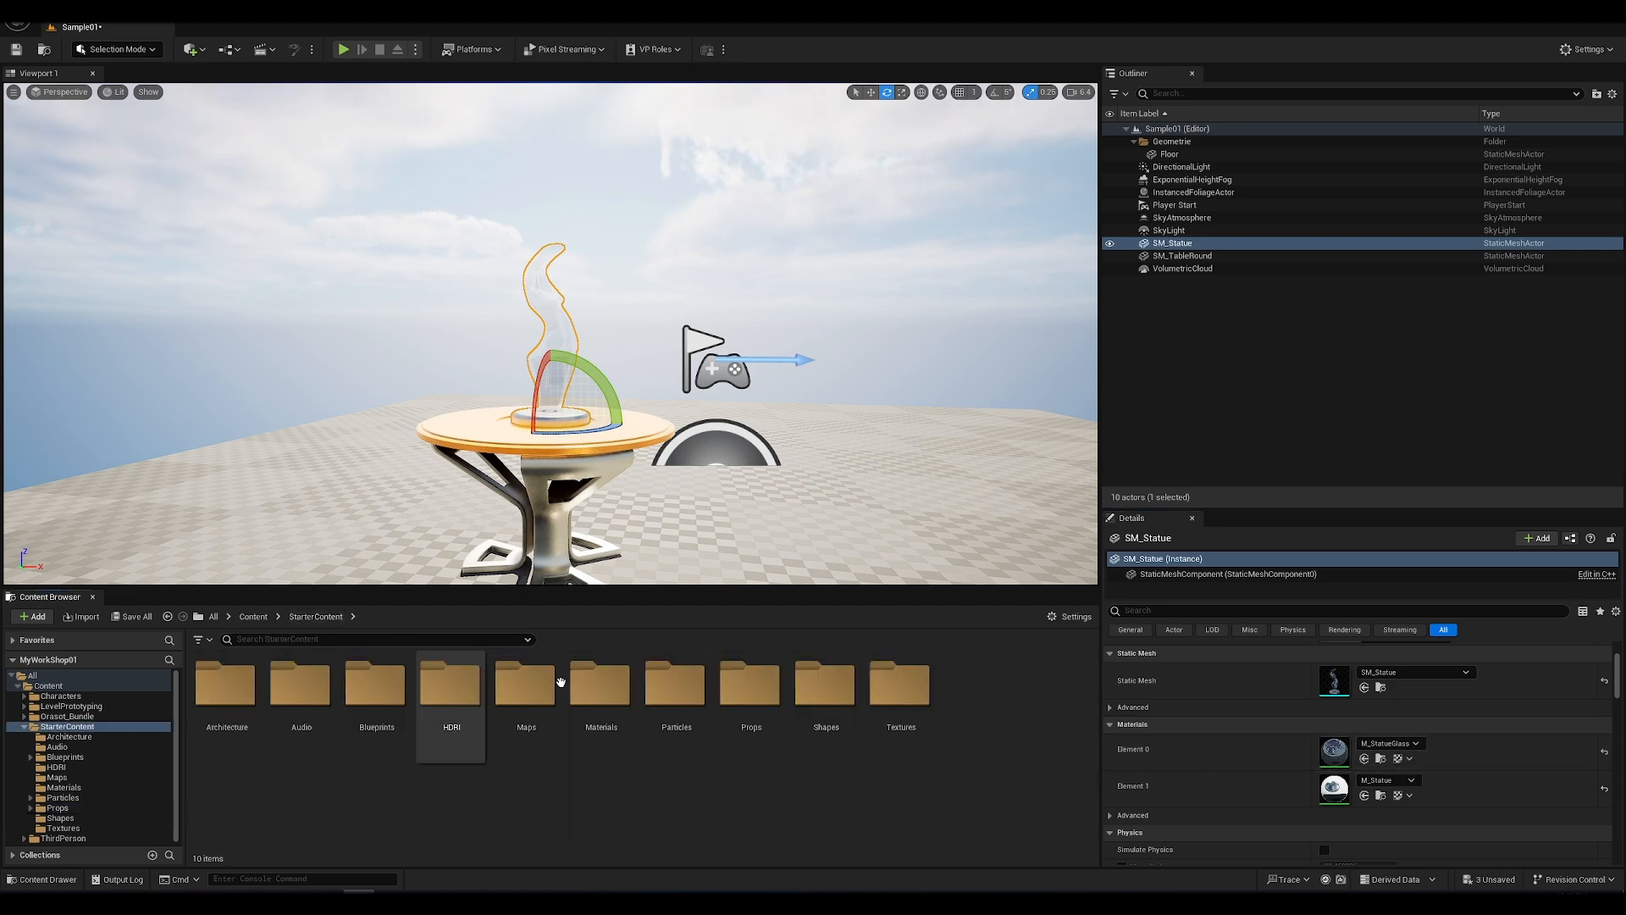
double_click(610, 706)
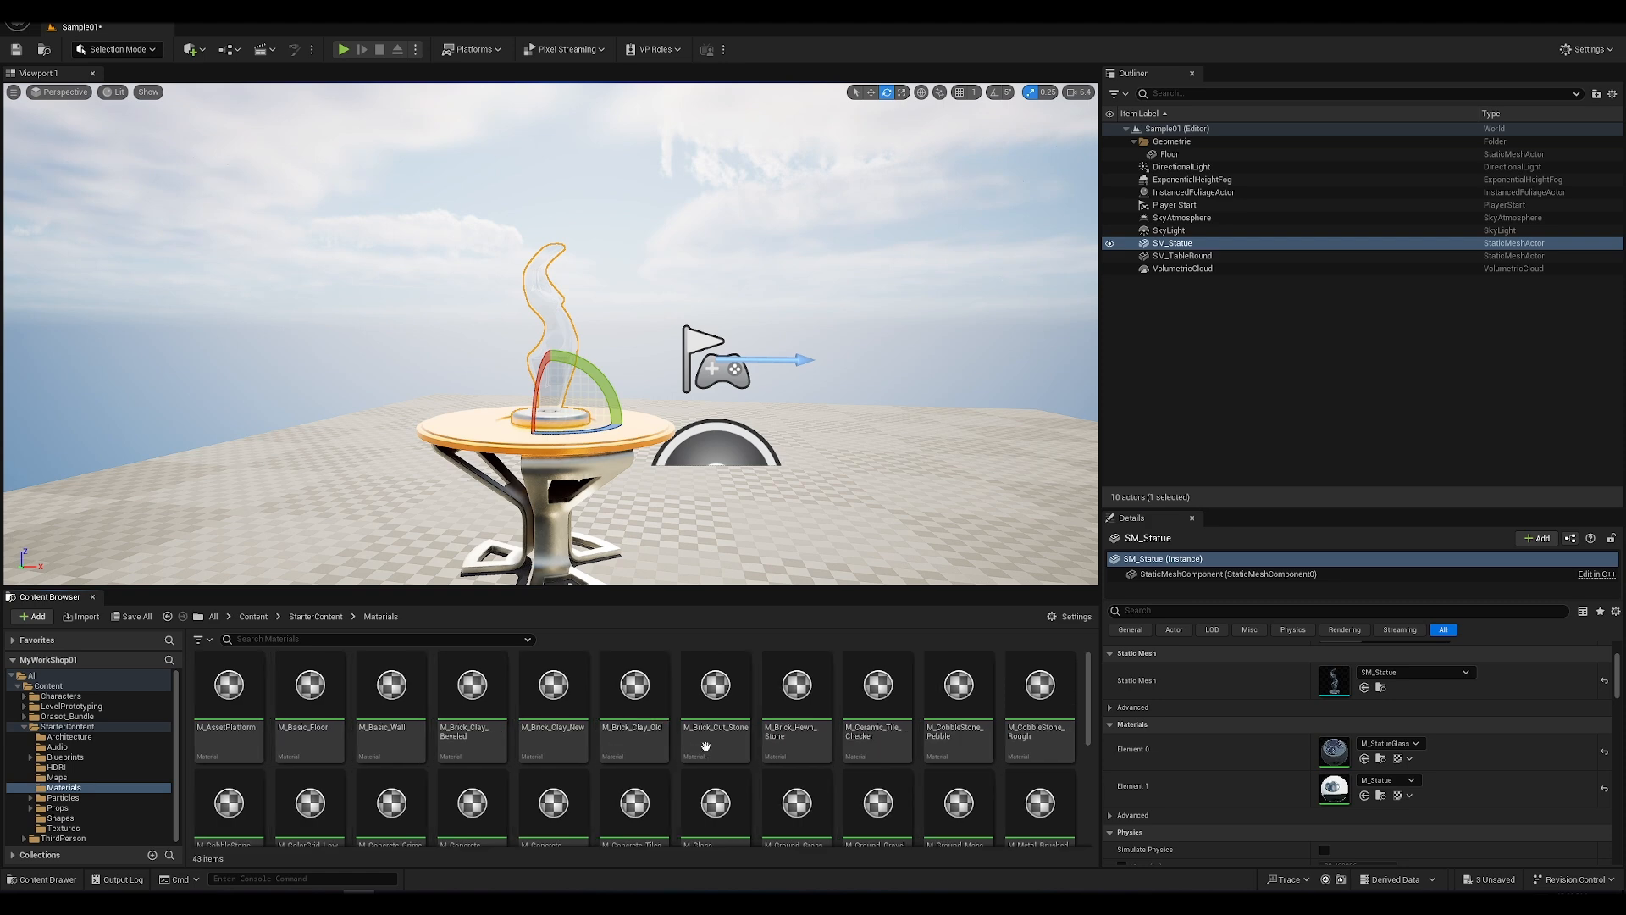
scroll(728, 782, "down", 3)
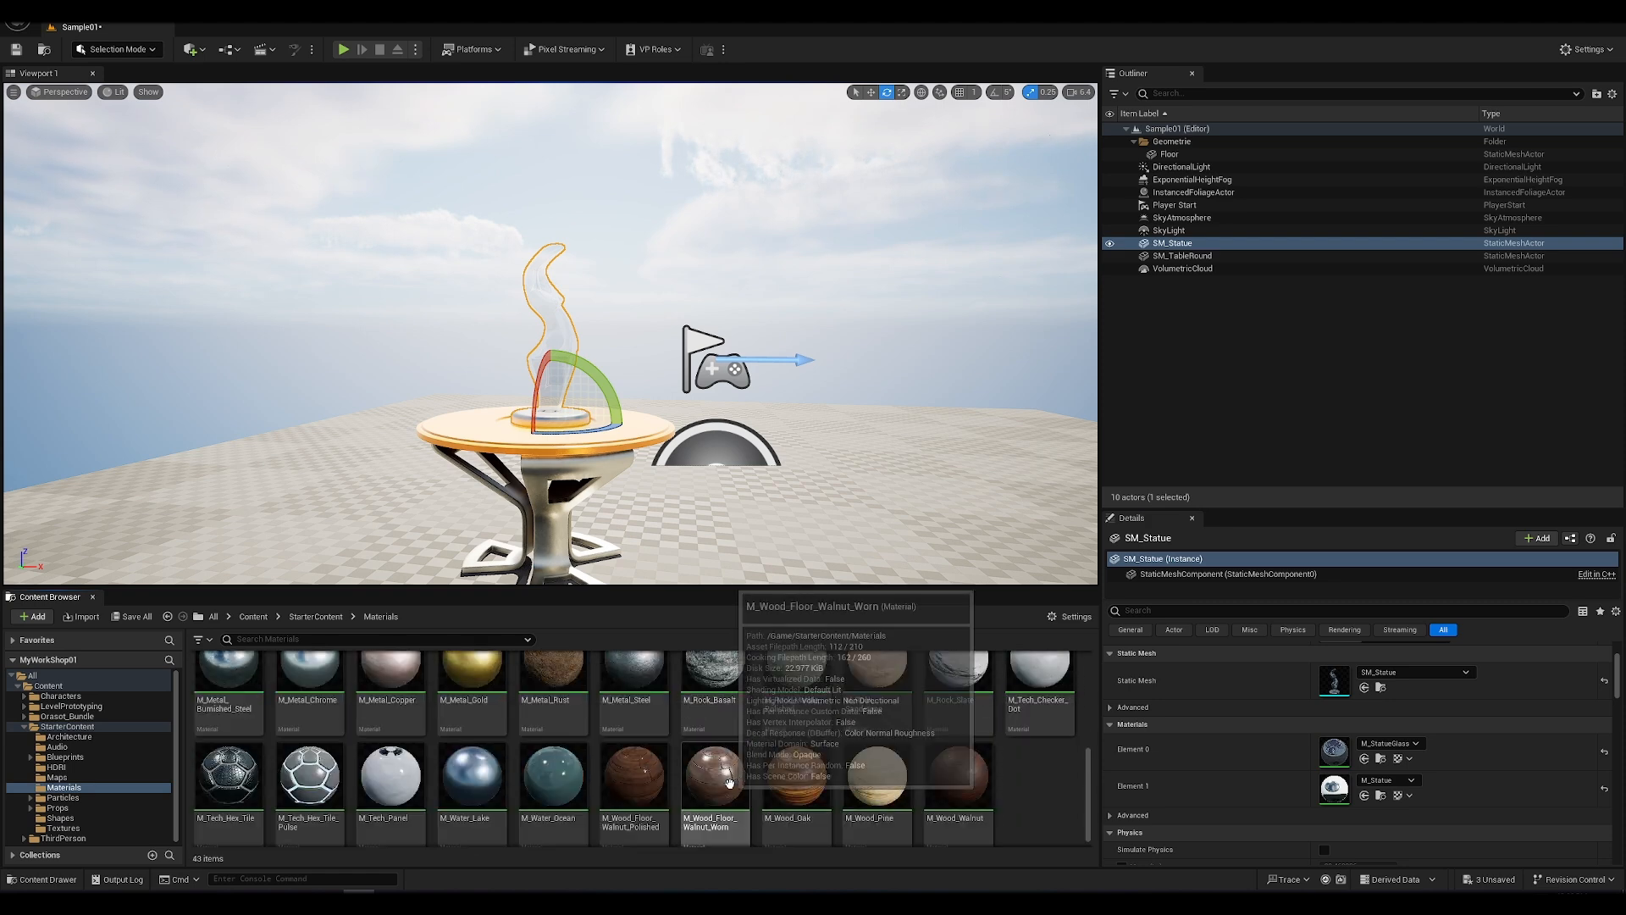
Step: Create a folder named SampleWorkshop in the Content folder and open it
left_click(307, 617)
left_click(253, 617)
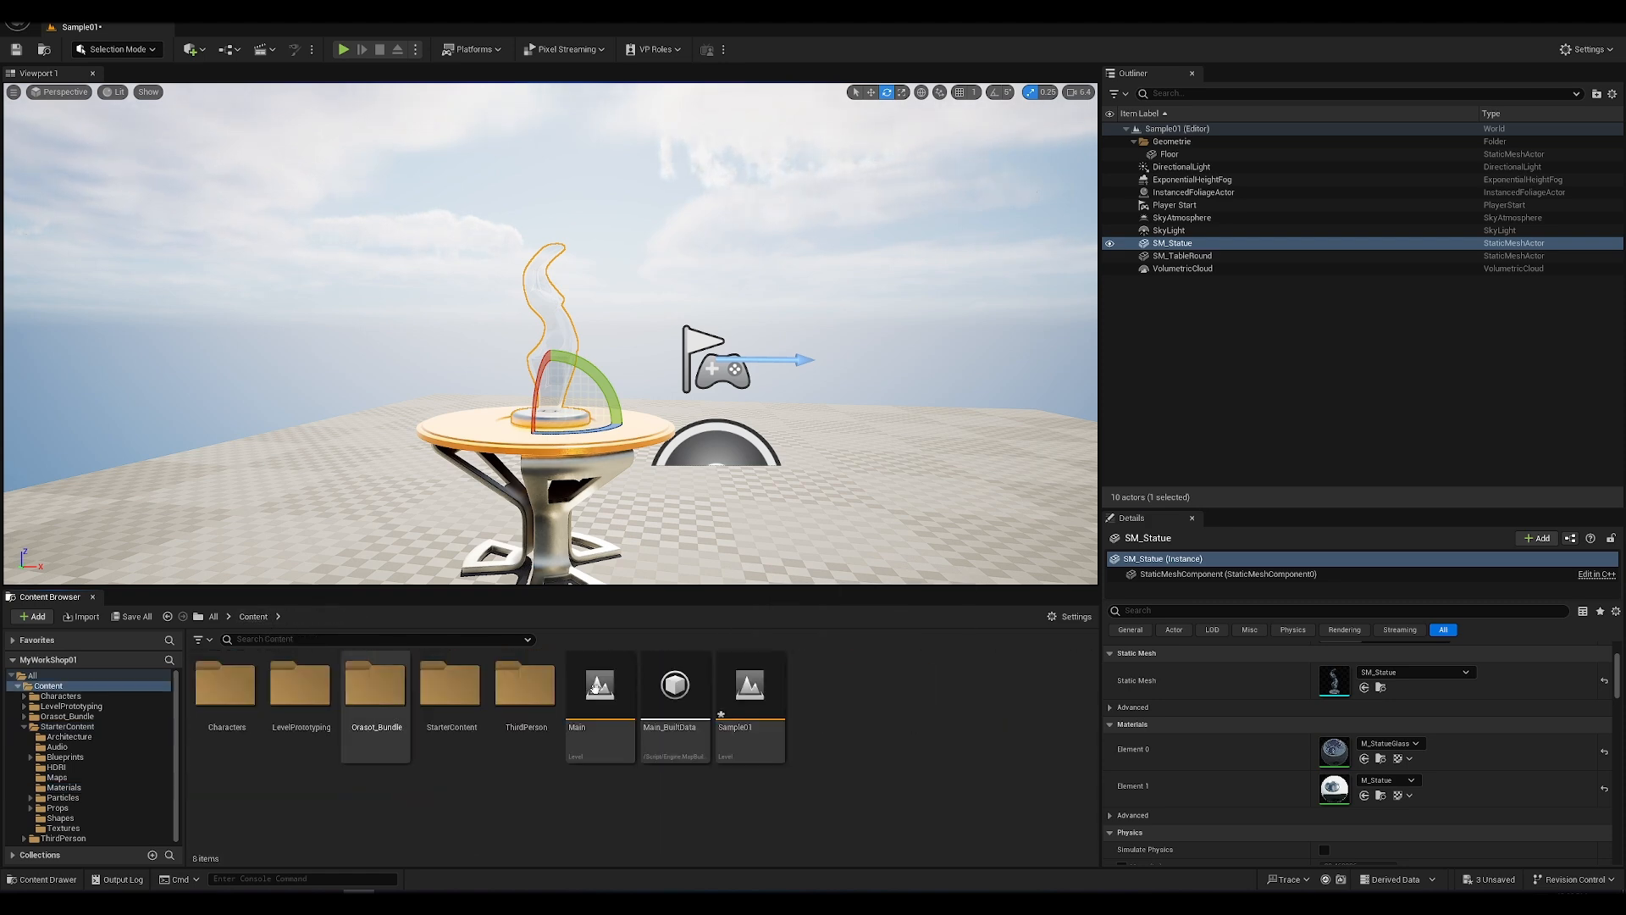
right_click(450, 792)
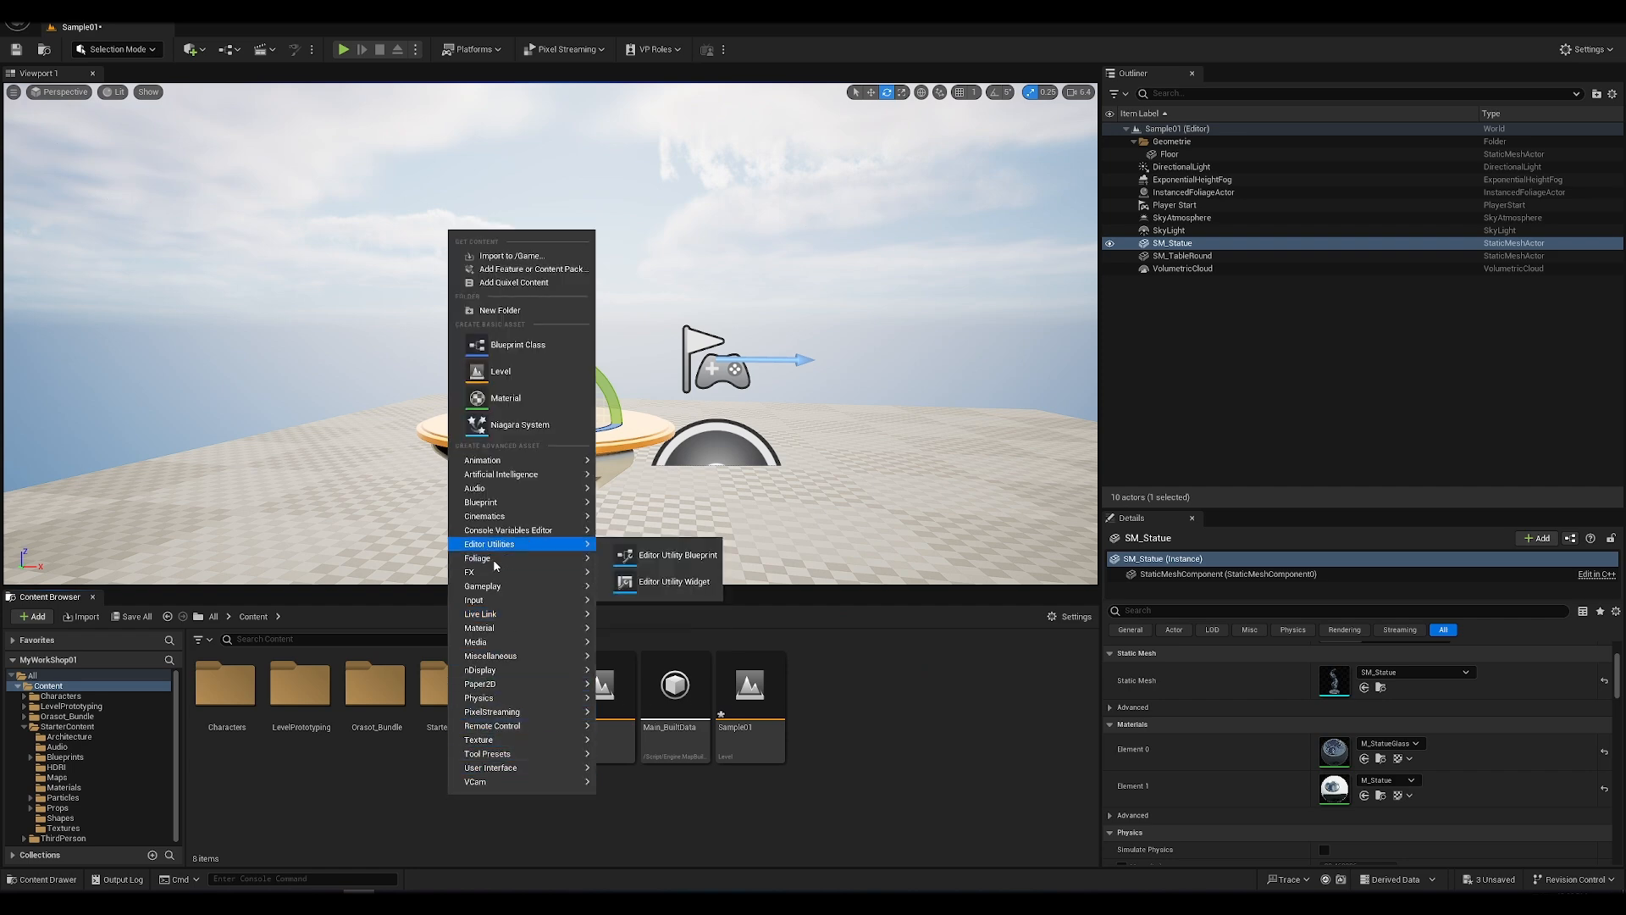
left_click(500, 311)
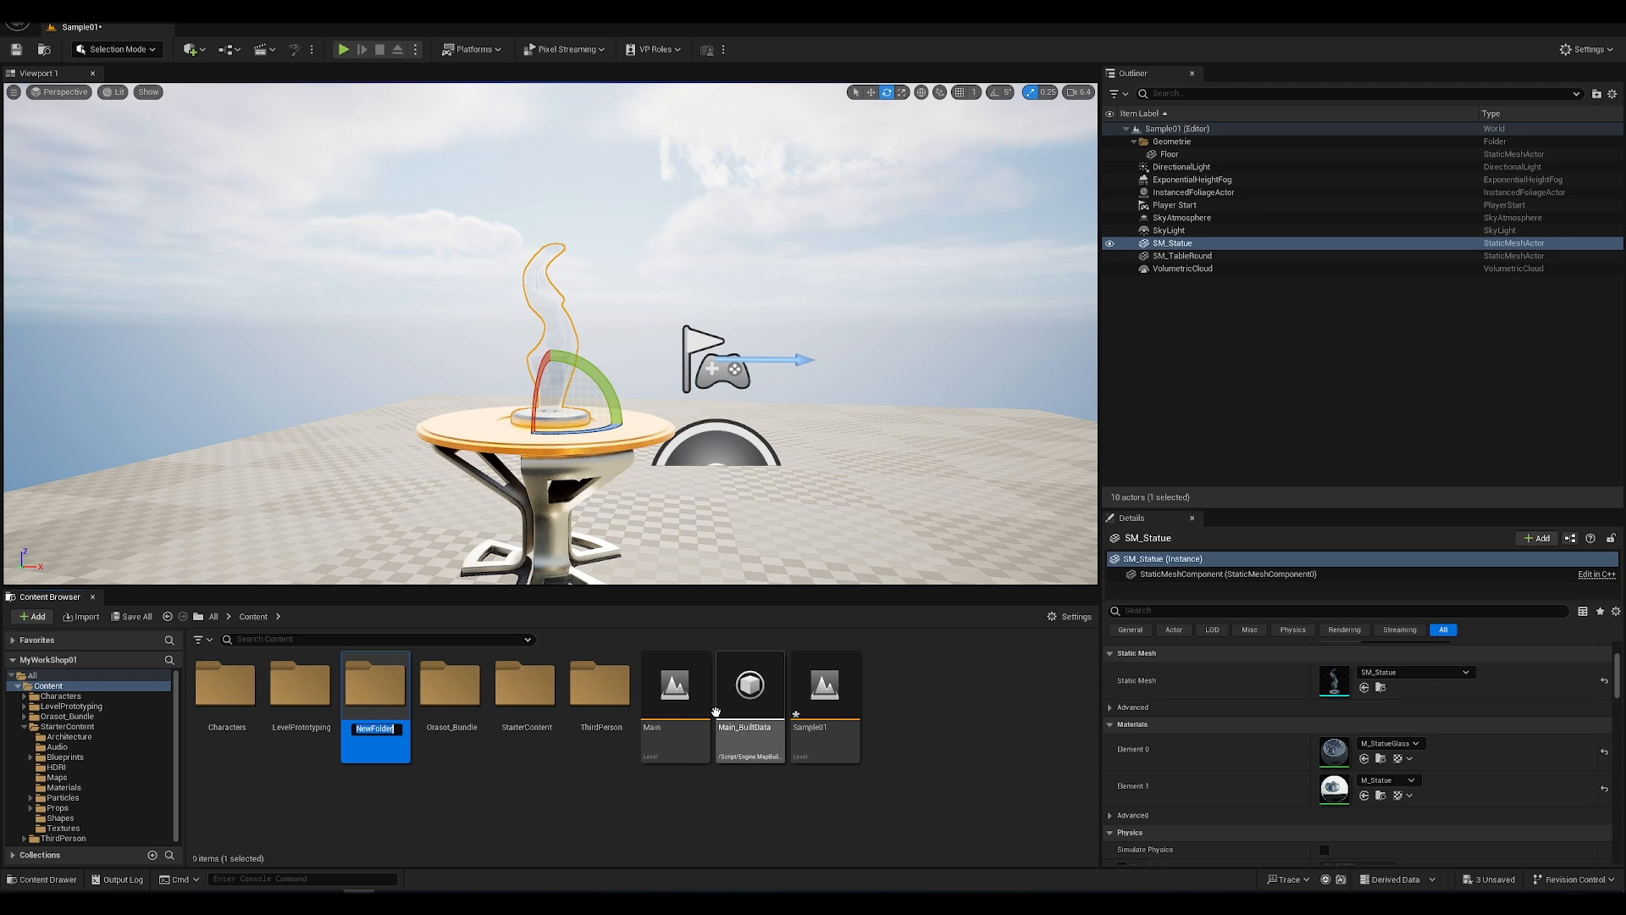
type("Samples")
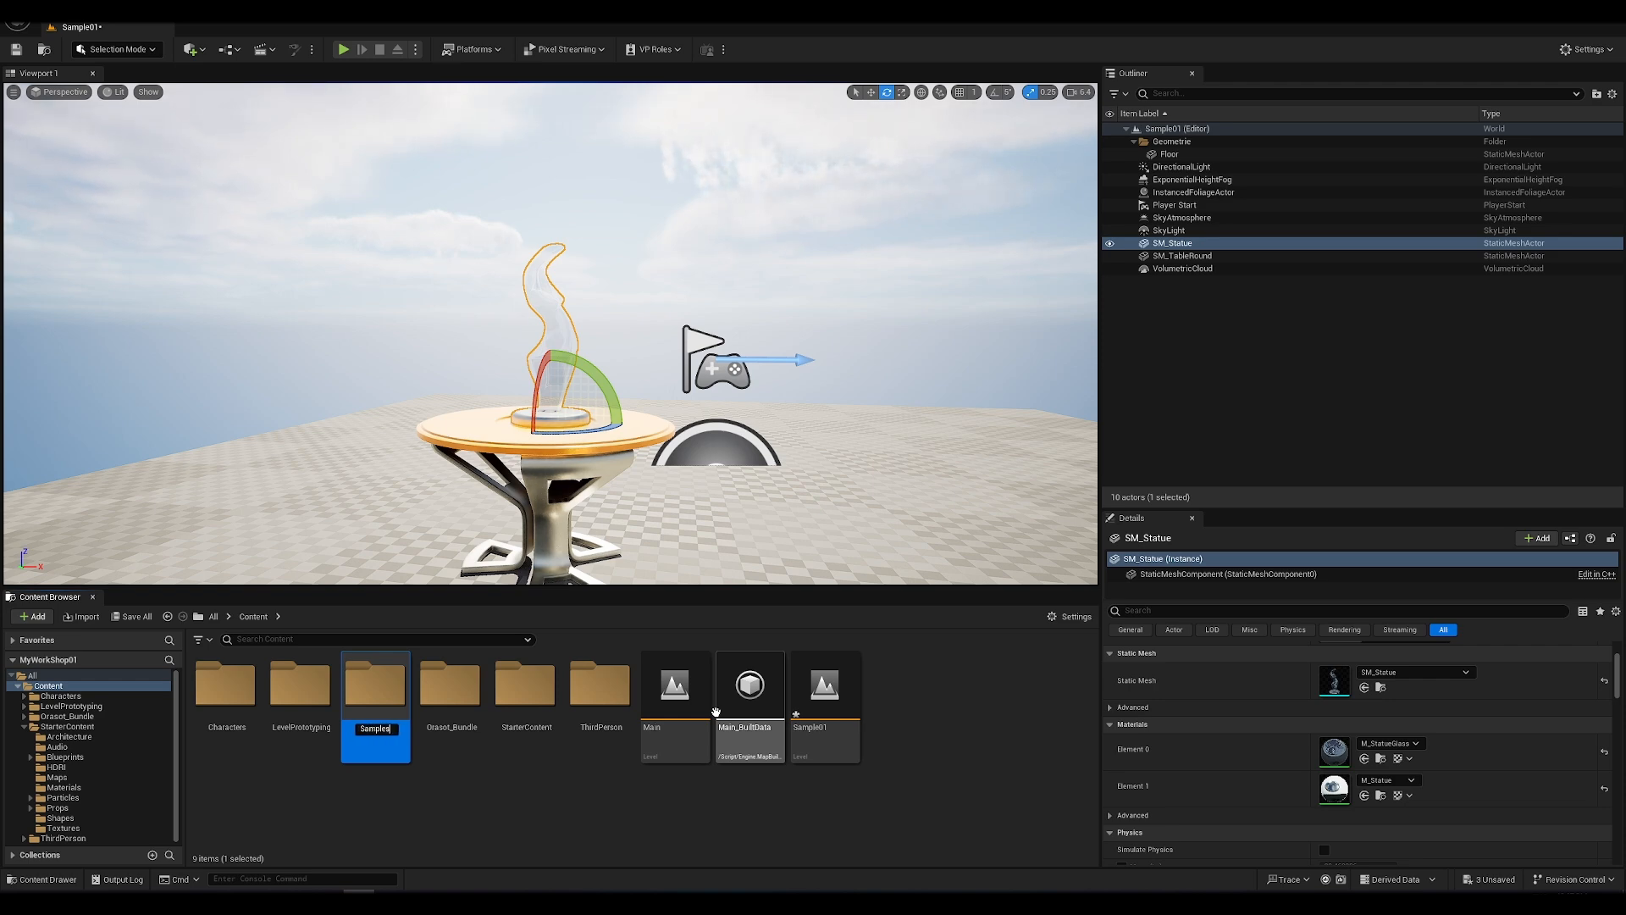
type("Workshop")
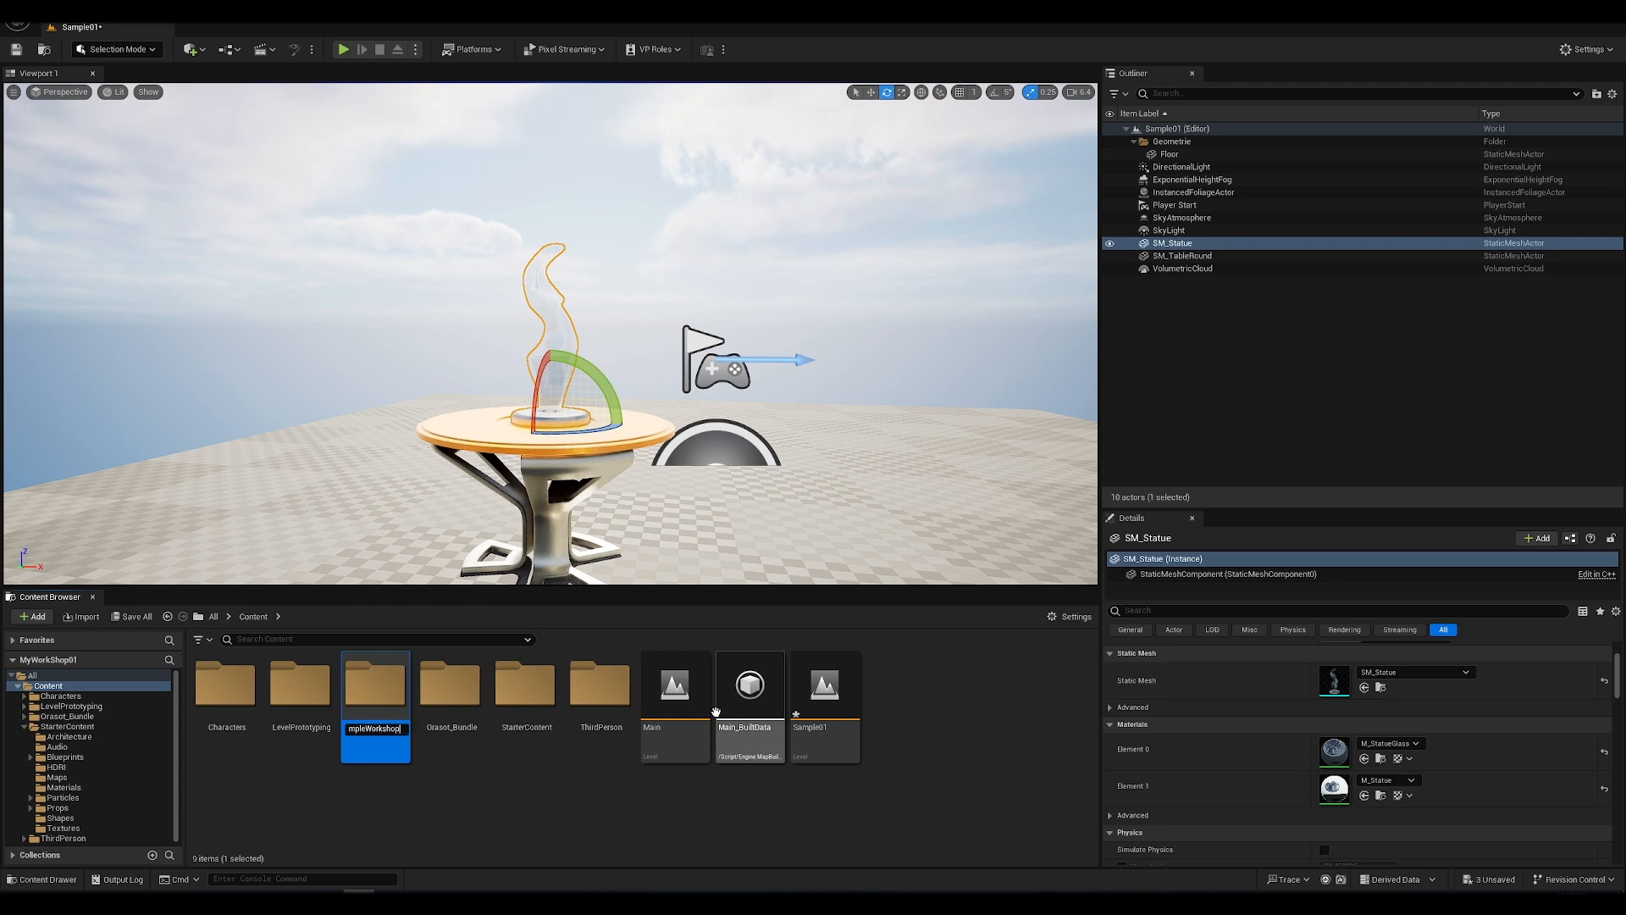
key("Return")
key("Return")
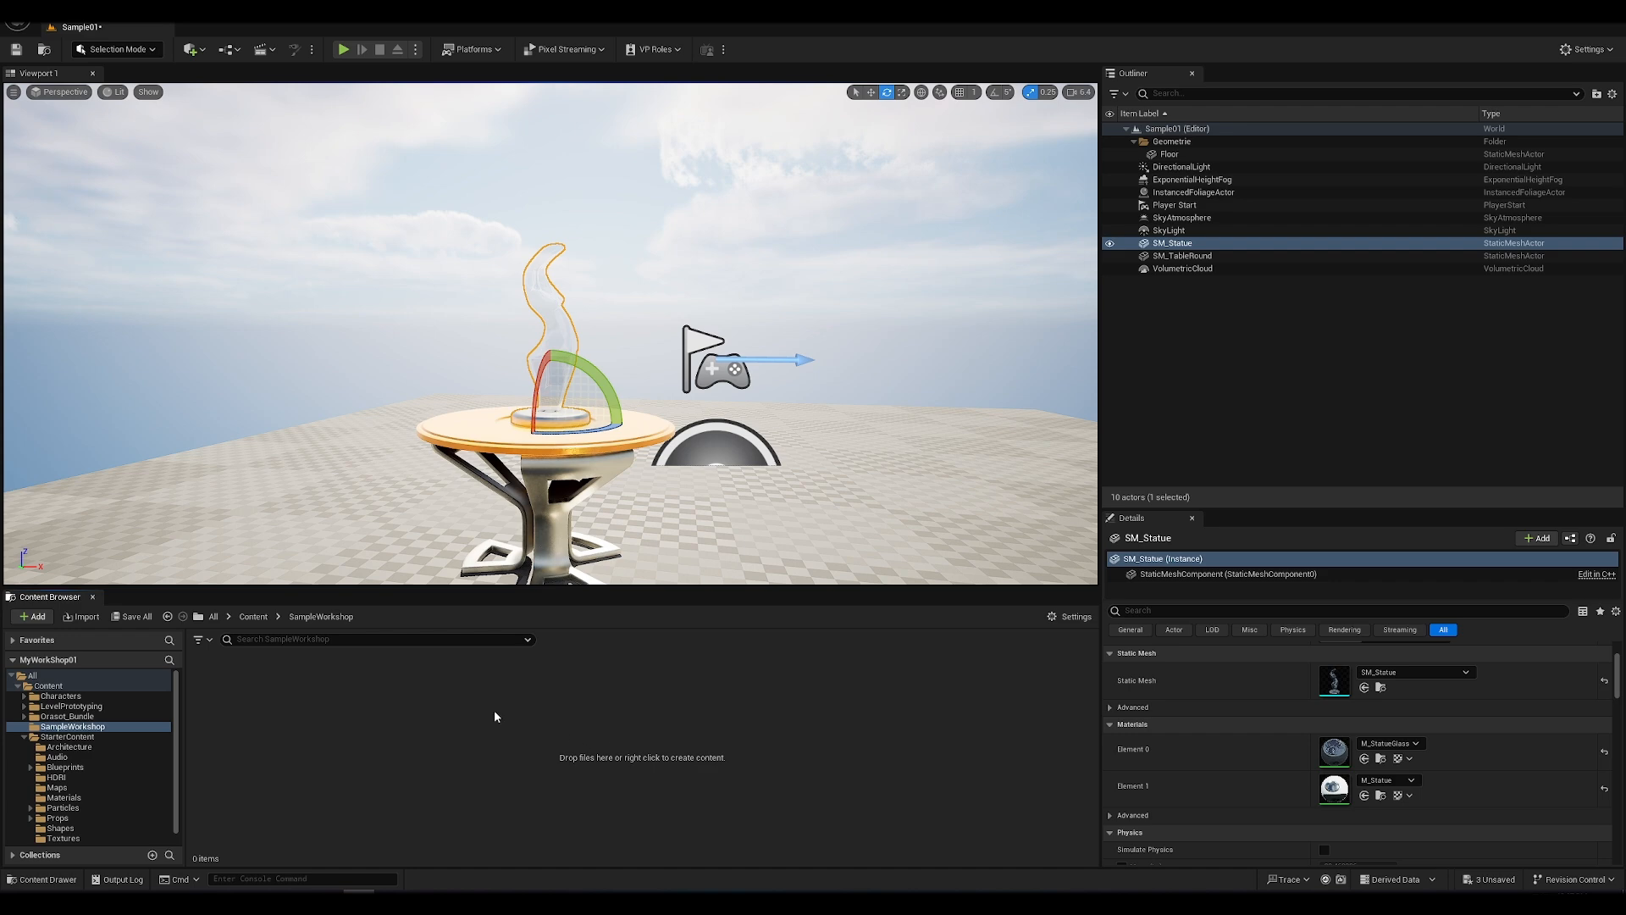
Step: Create a subfolder named Material inside SampleWorkshop and open it
right_click(457, 745)
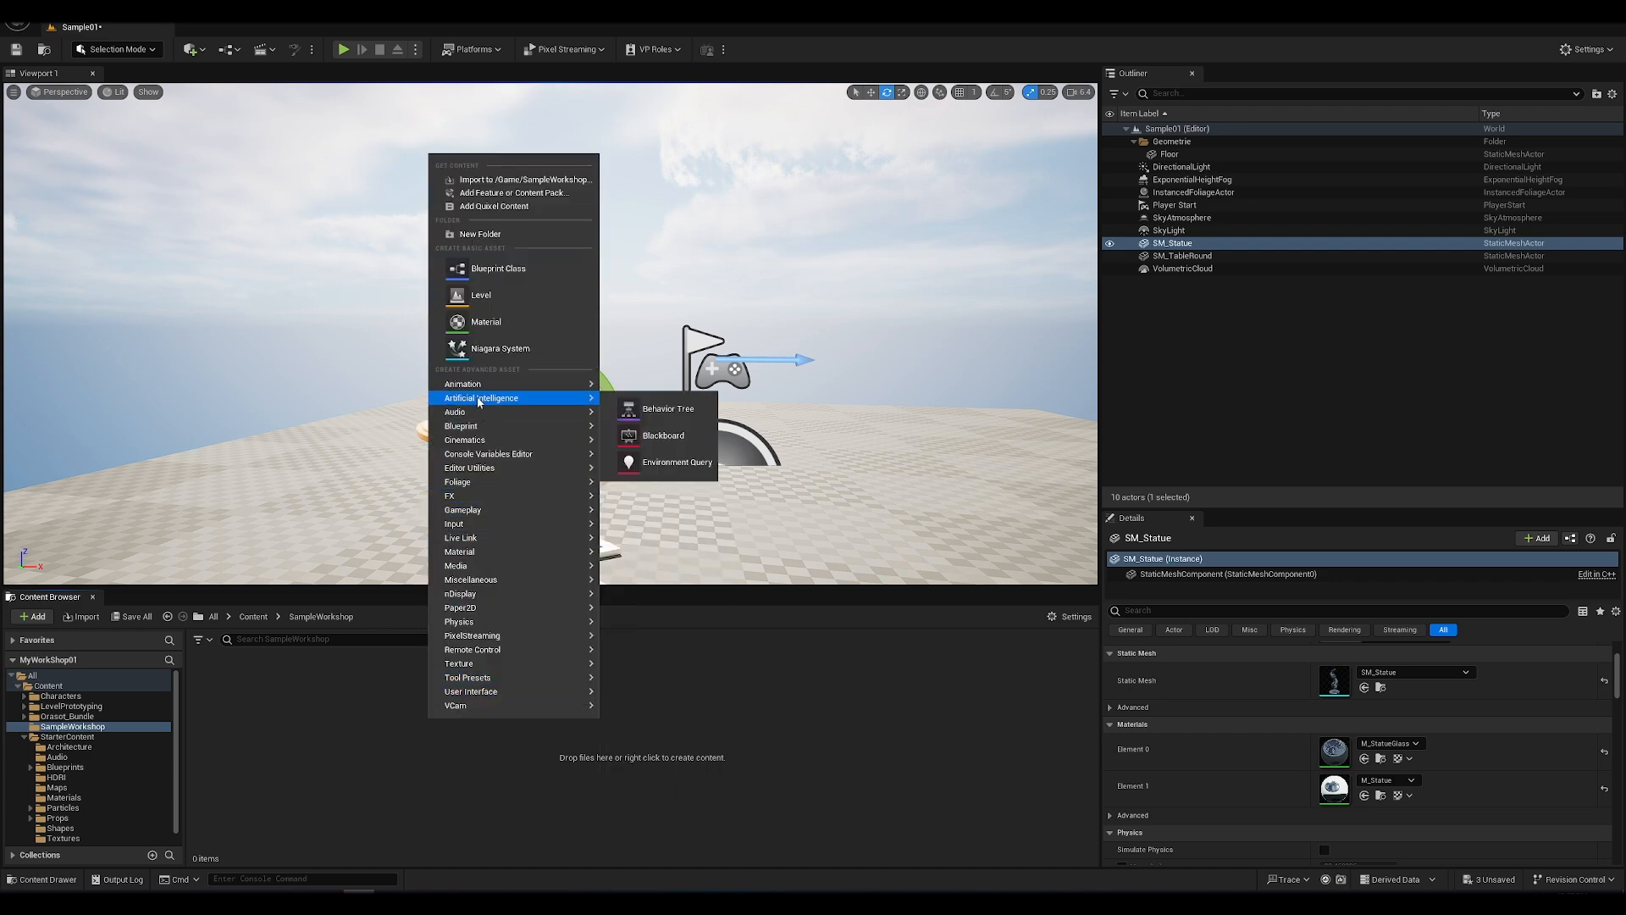
left_click(480, 234)
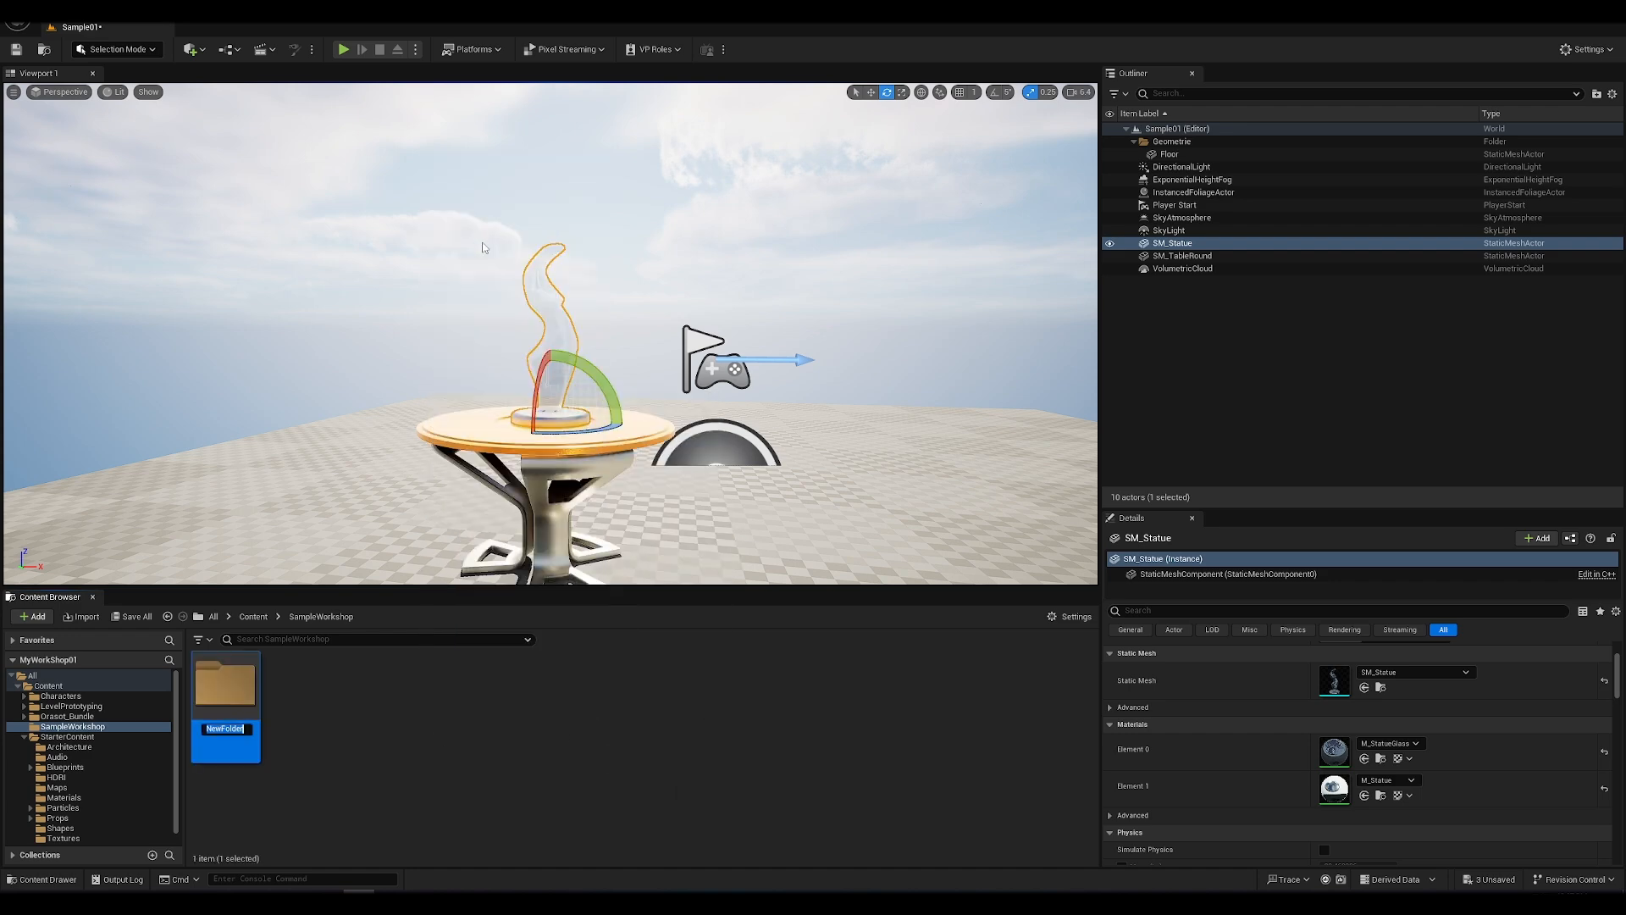
type("Material")
key("Return")
key("Return")
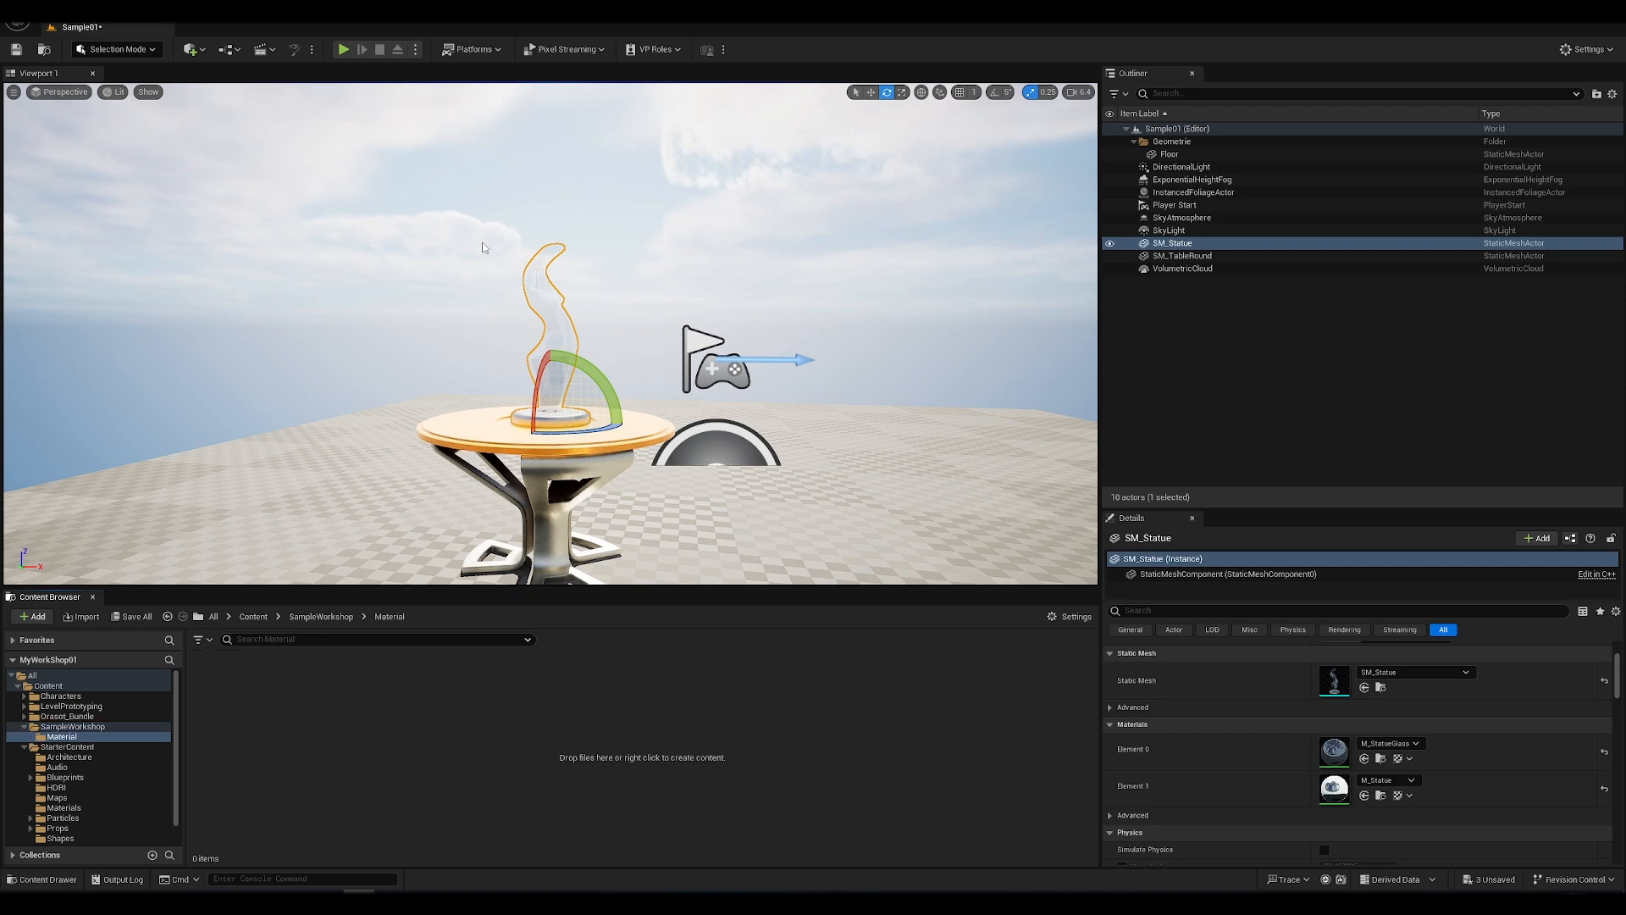
Step: Create a new material named M_Idol in the SampleWorkshop Material folder
right_click(371, 760)
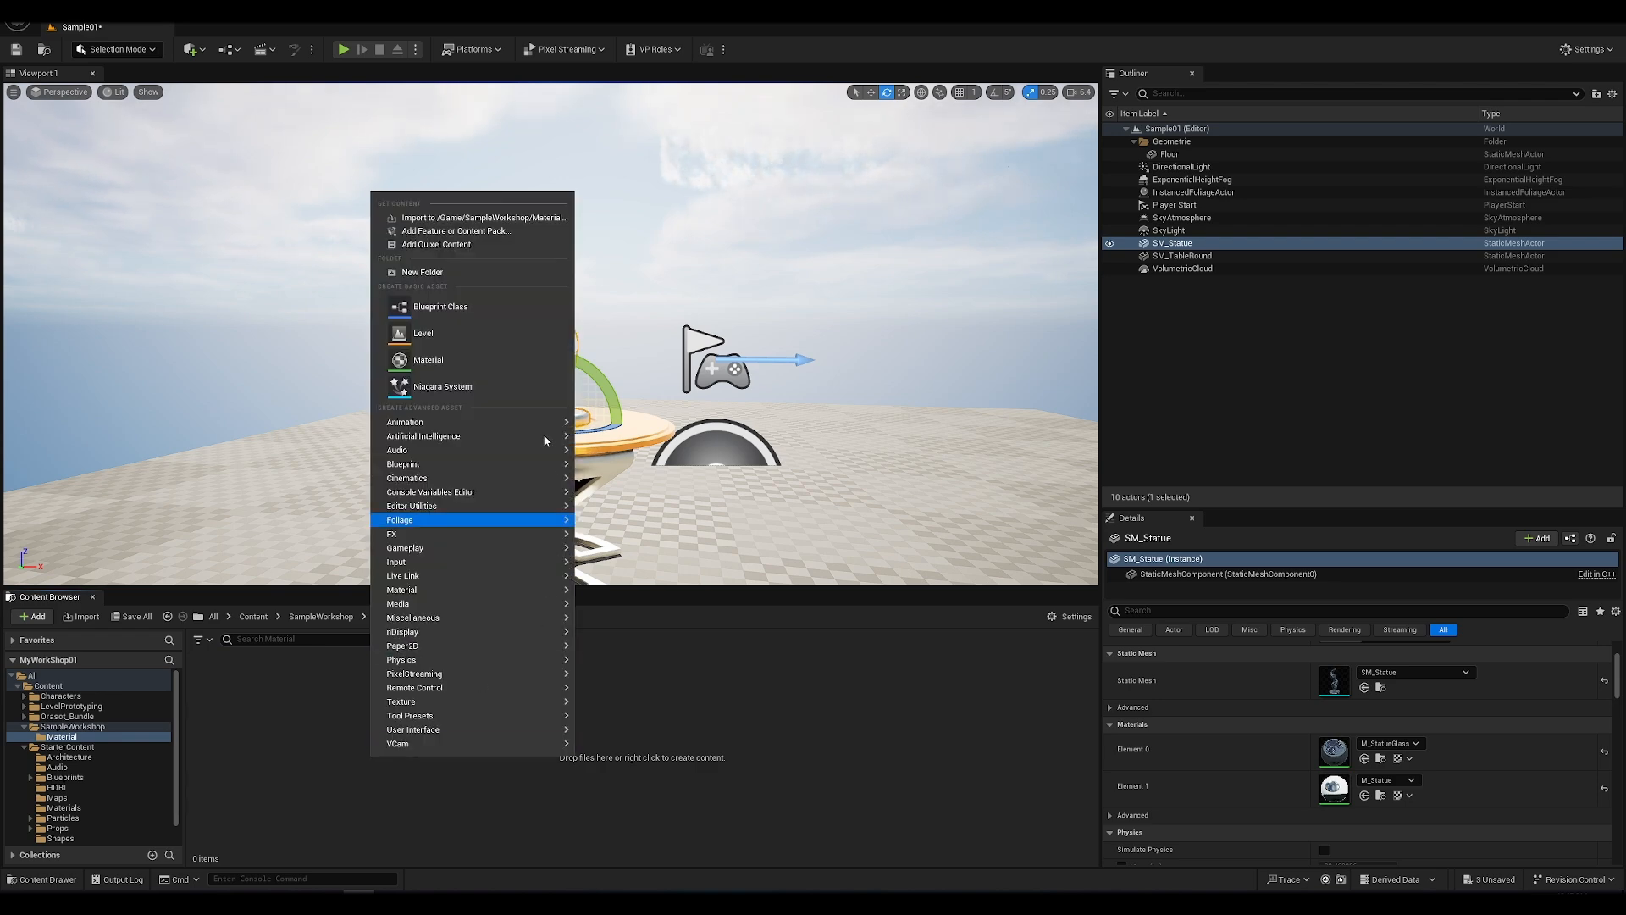
left_click(471, 363)
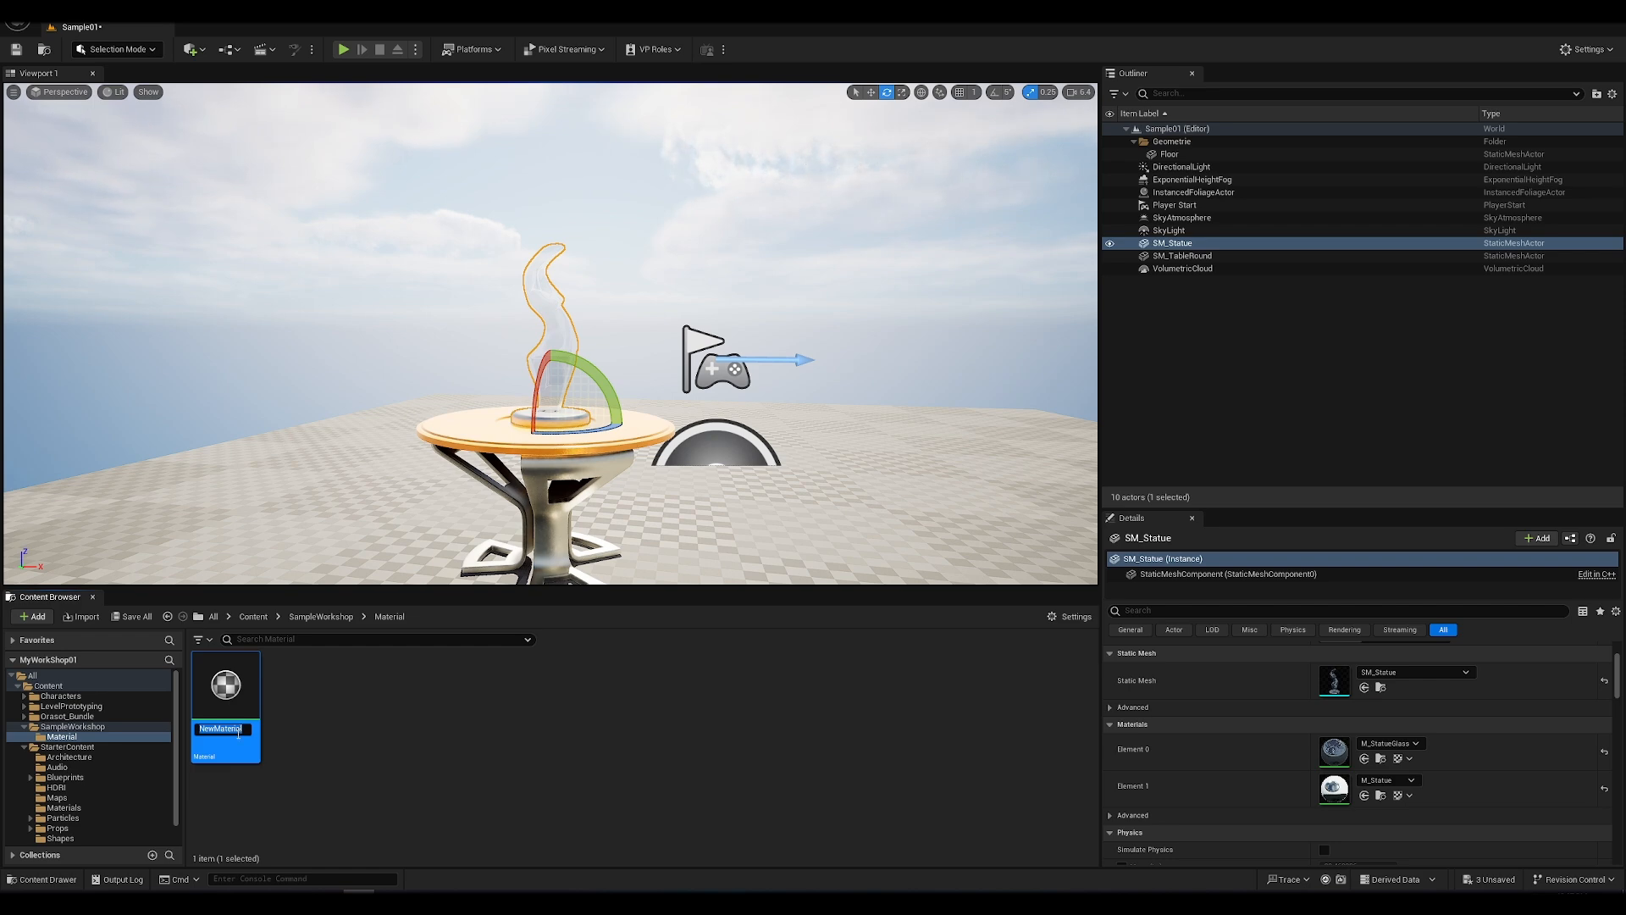
type("M_")
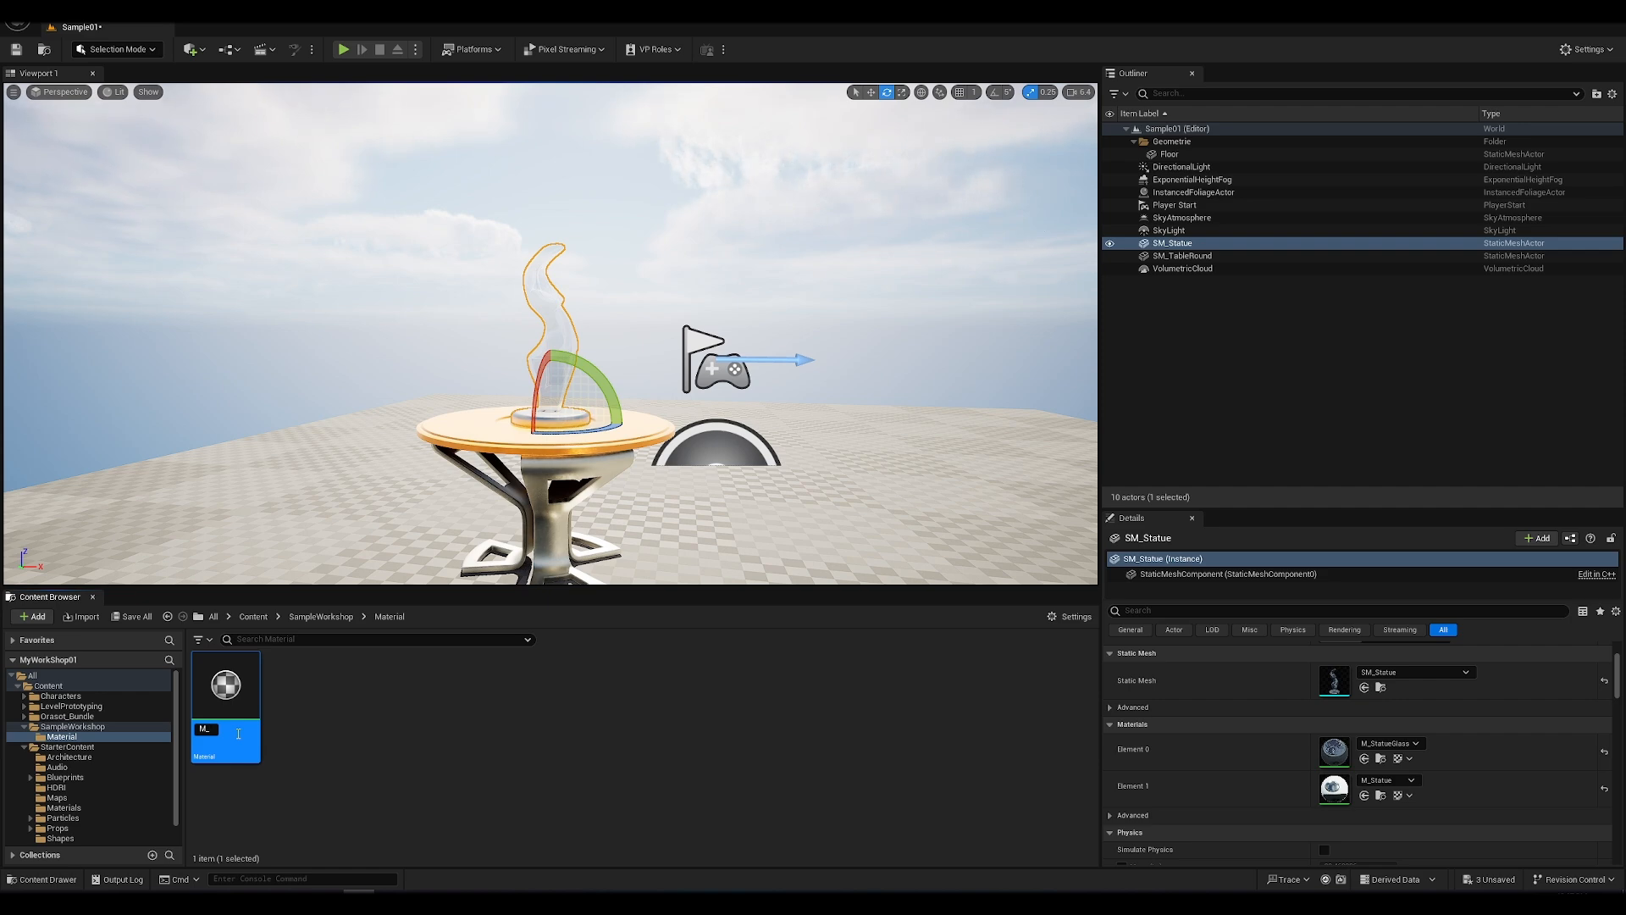
type("Idol")
key("Return")
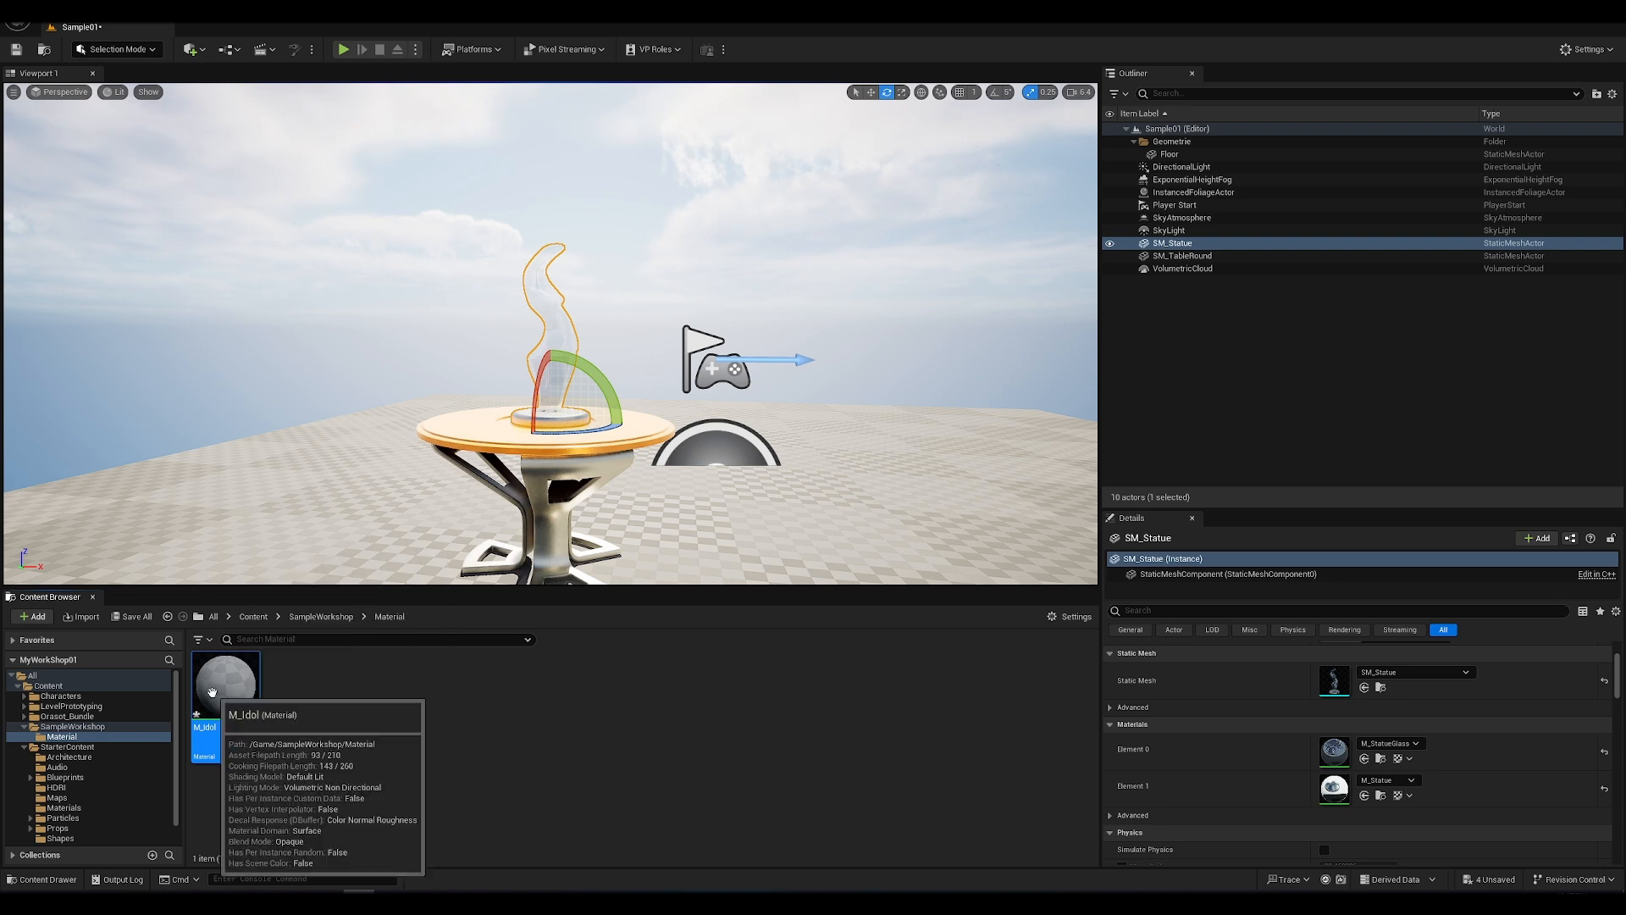
Step: Assign M_Idol to the statue's Element 0 material slot and open it in a smaller floating Material Editor window over the level
left_click_drag(212, 692, 1338, 745)
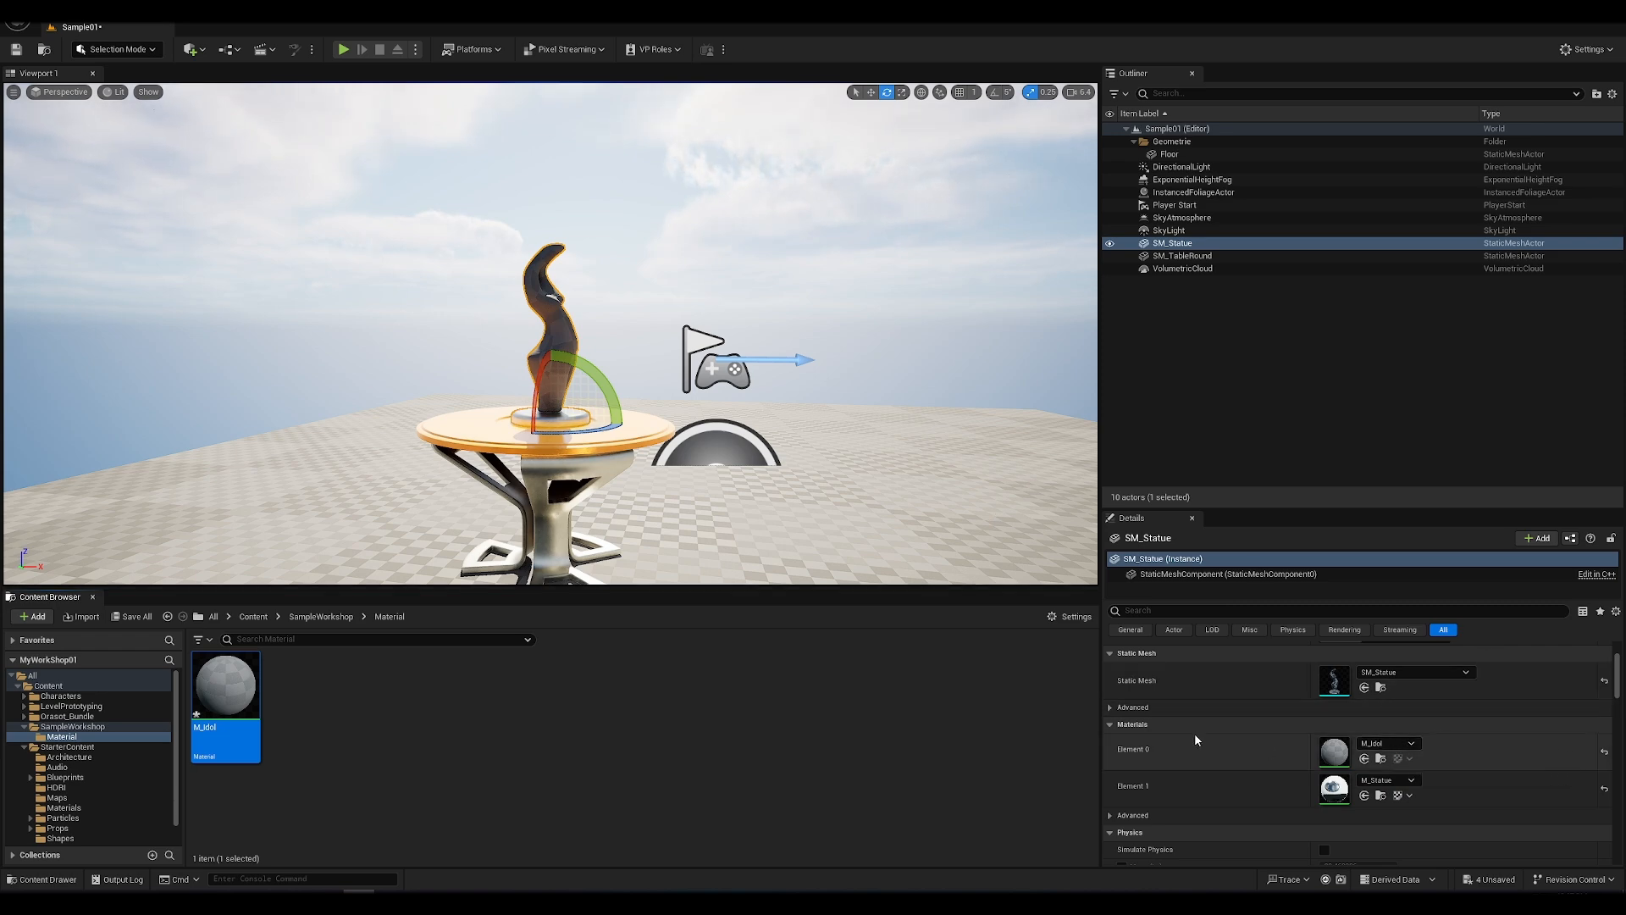
double_click(1336, 761)
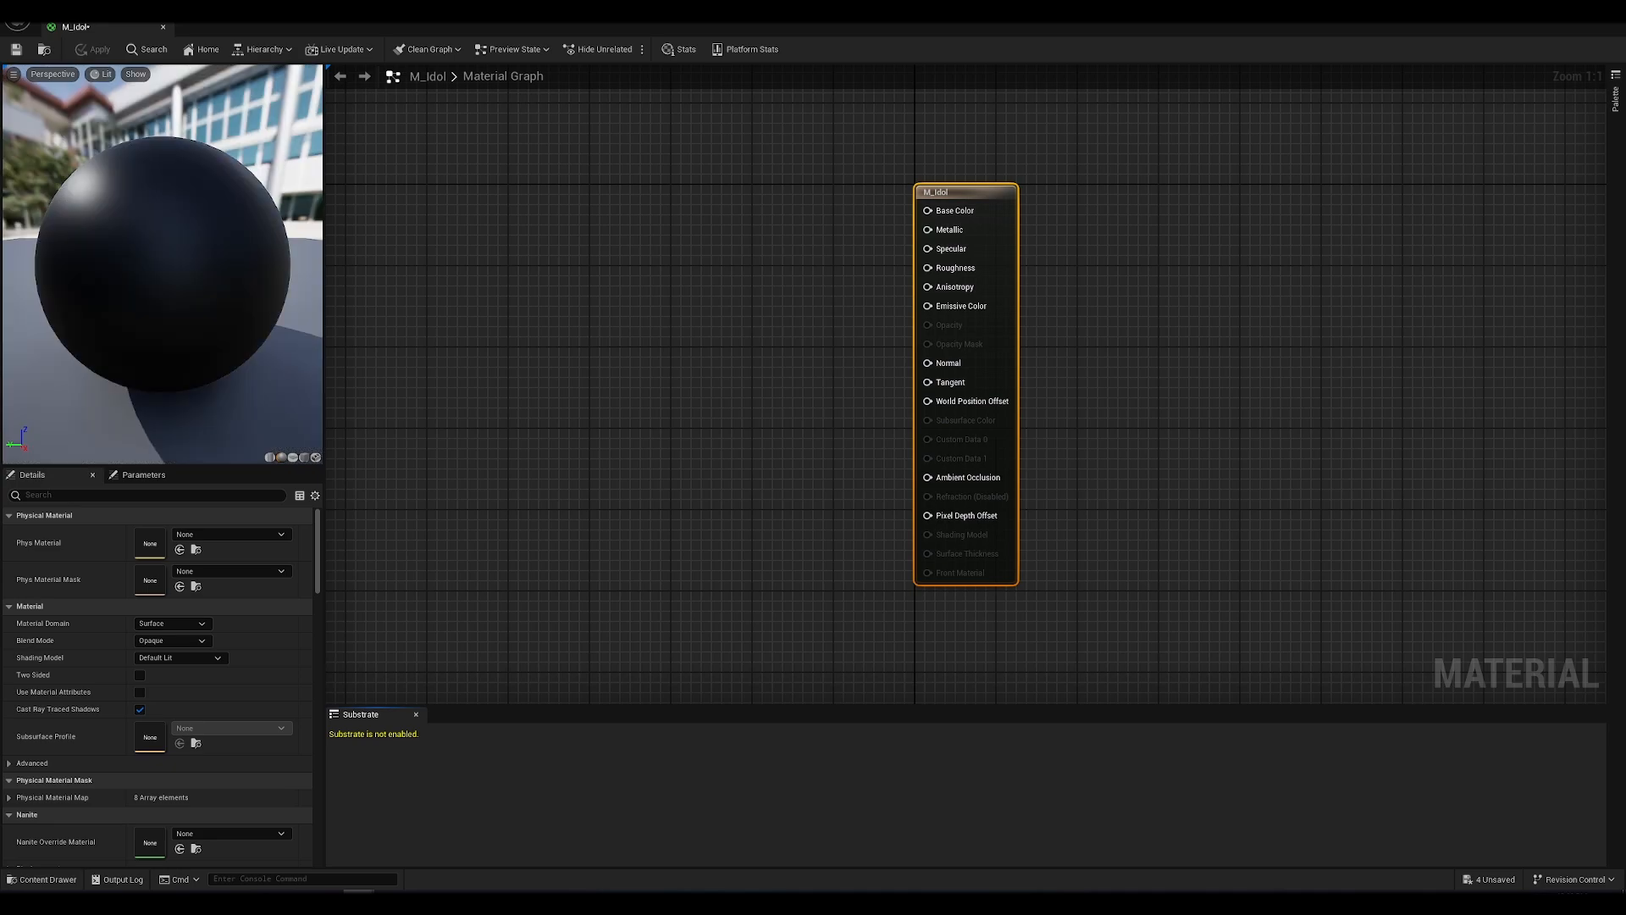
left_click(1585, 10)
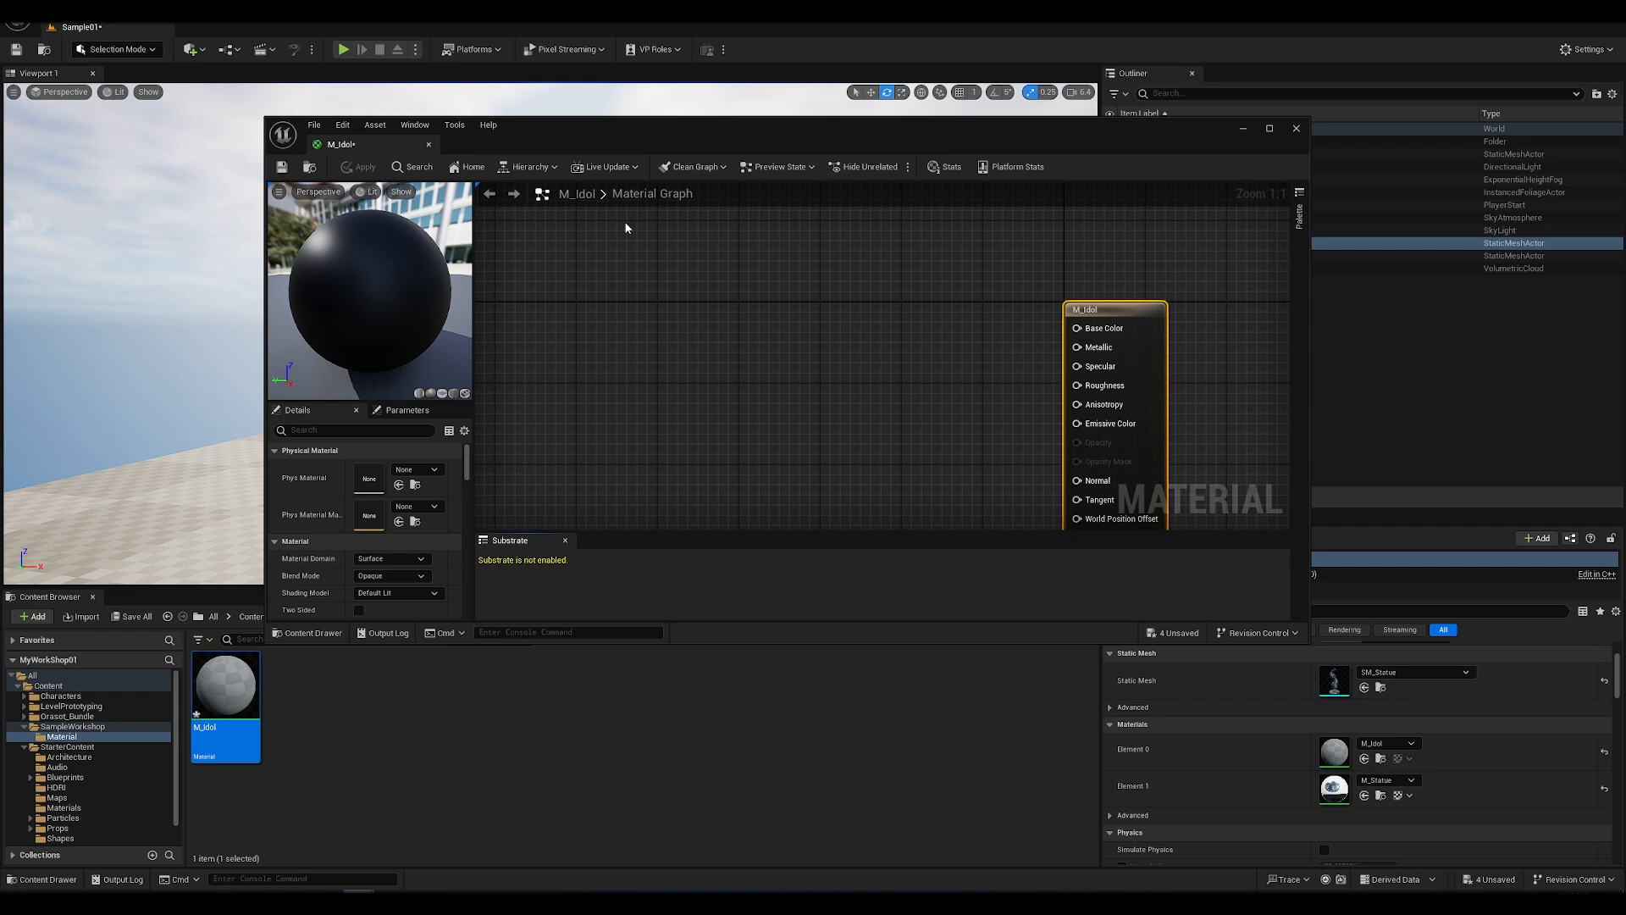
left_click_drag(606, 130, 629, 241)
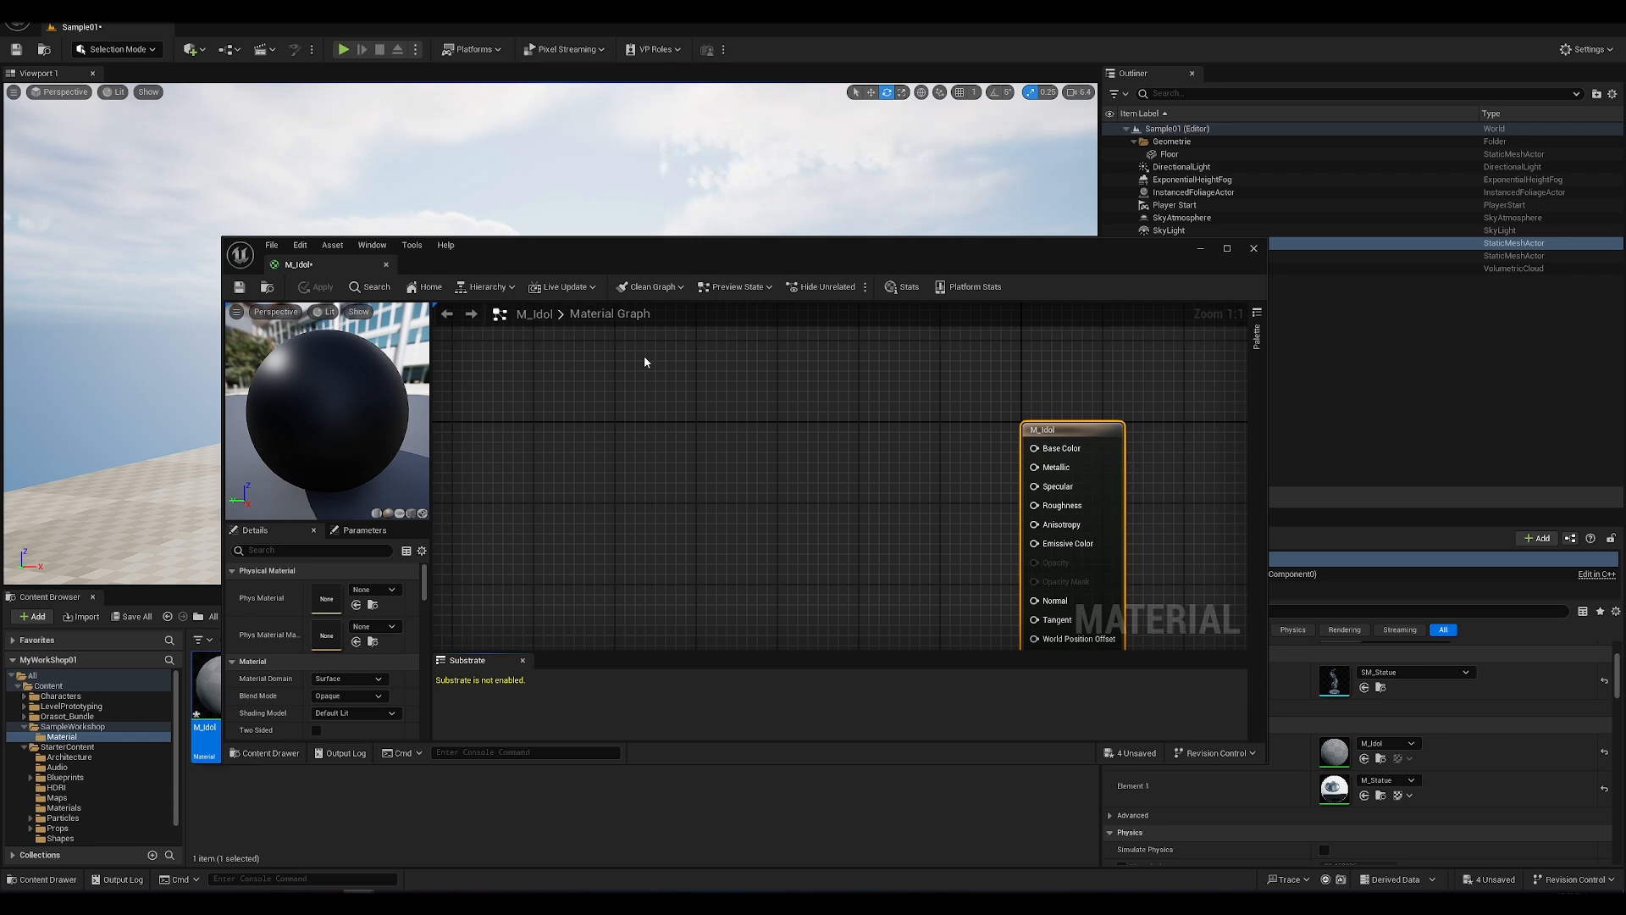
left_click_drag(522, 253, 689, 258)
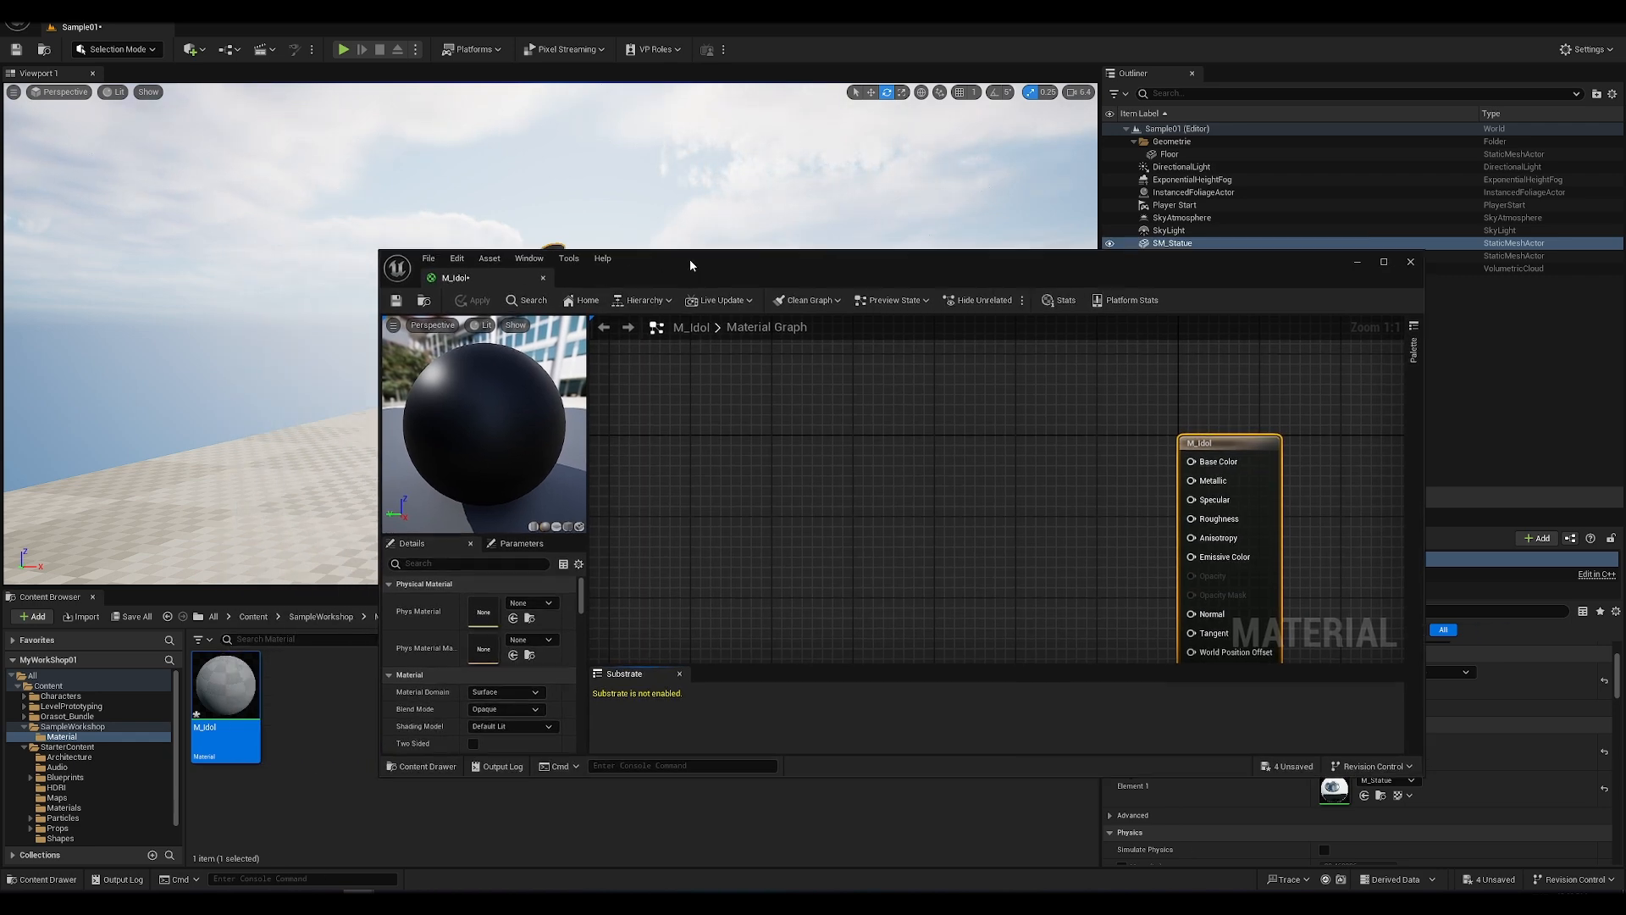
Step: Move the M_Idol result node higher in the material graph and add a Constant3Vector node to its left
scroll(842, 500, "down", 2)
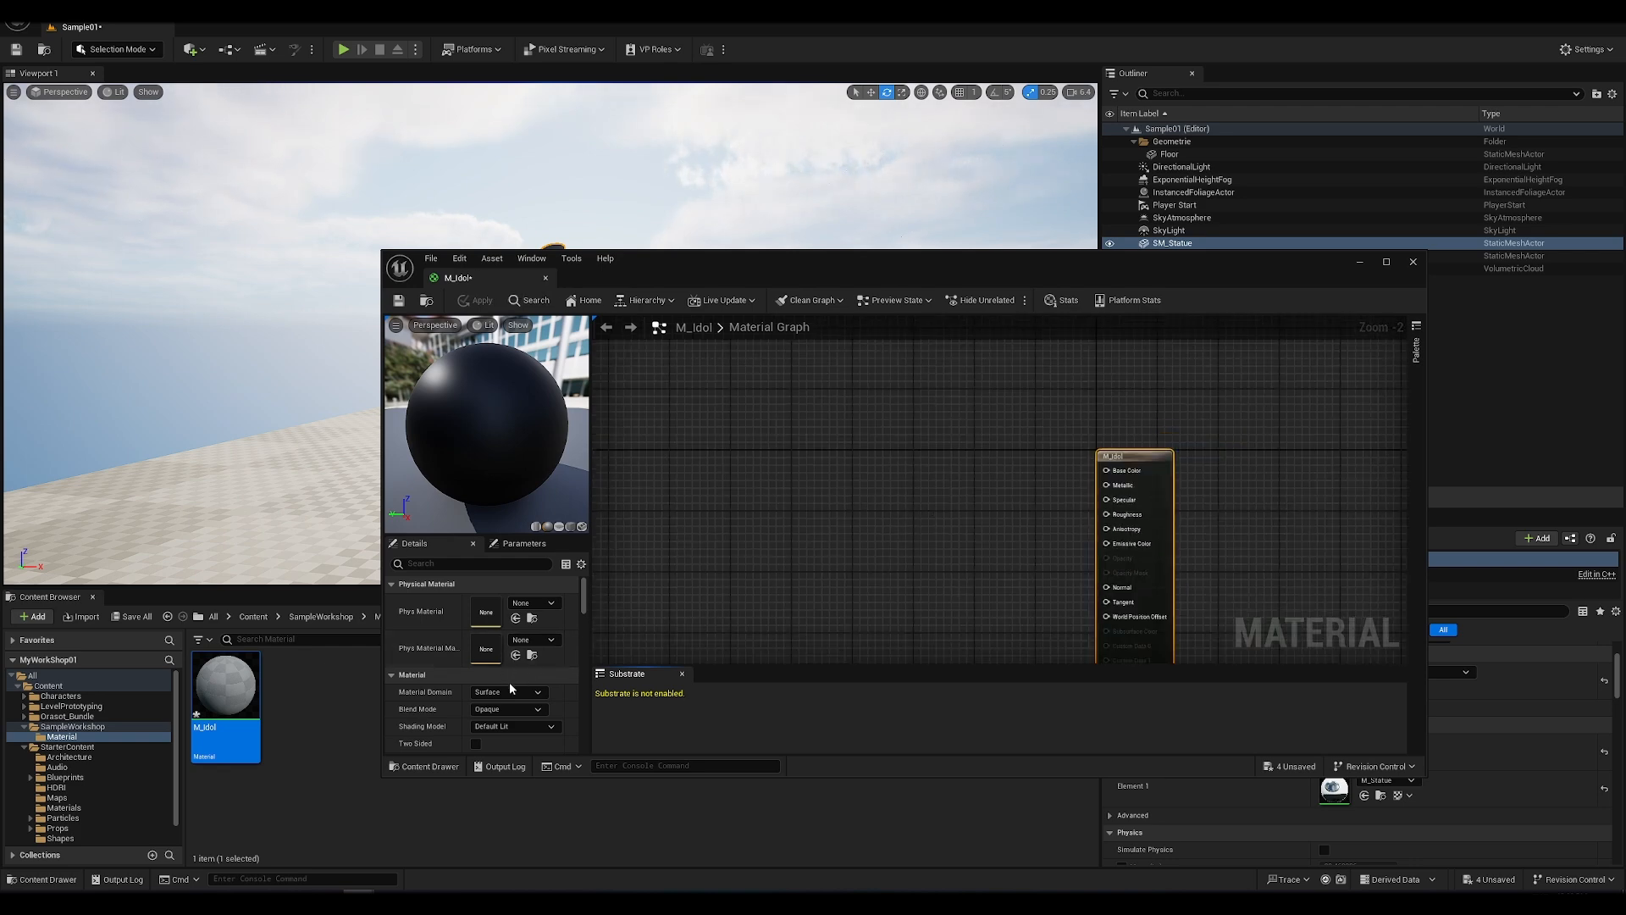
left_click_drag(1129, 458, 1137, 389)
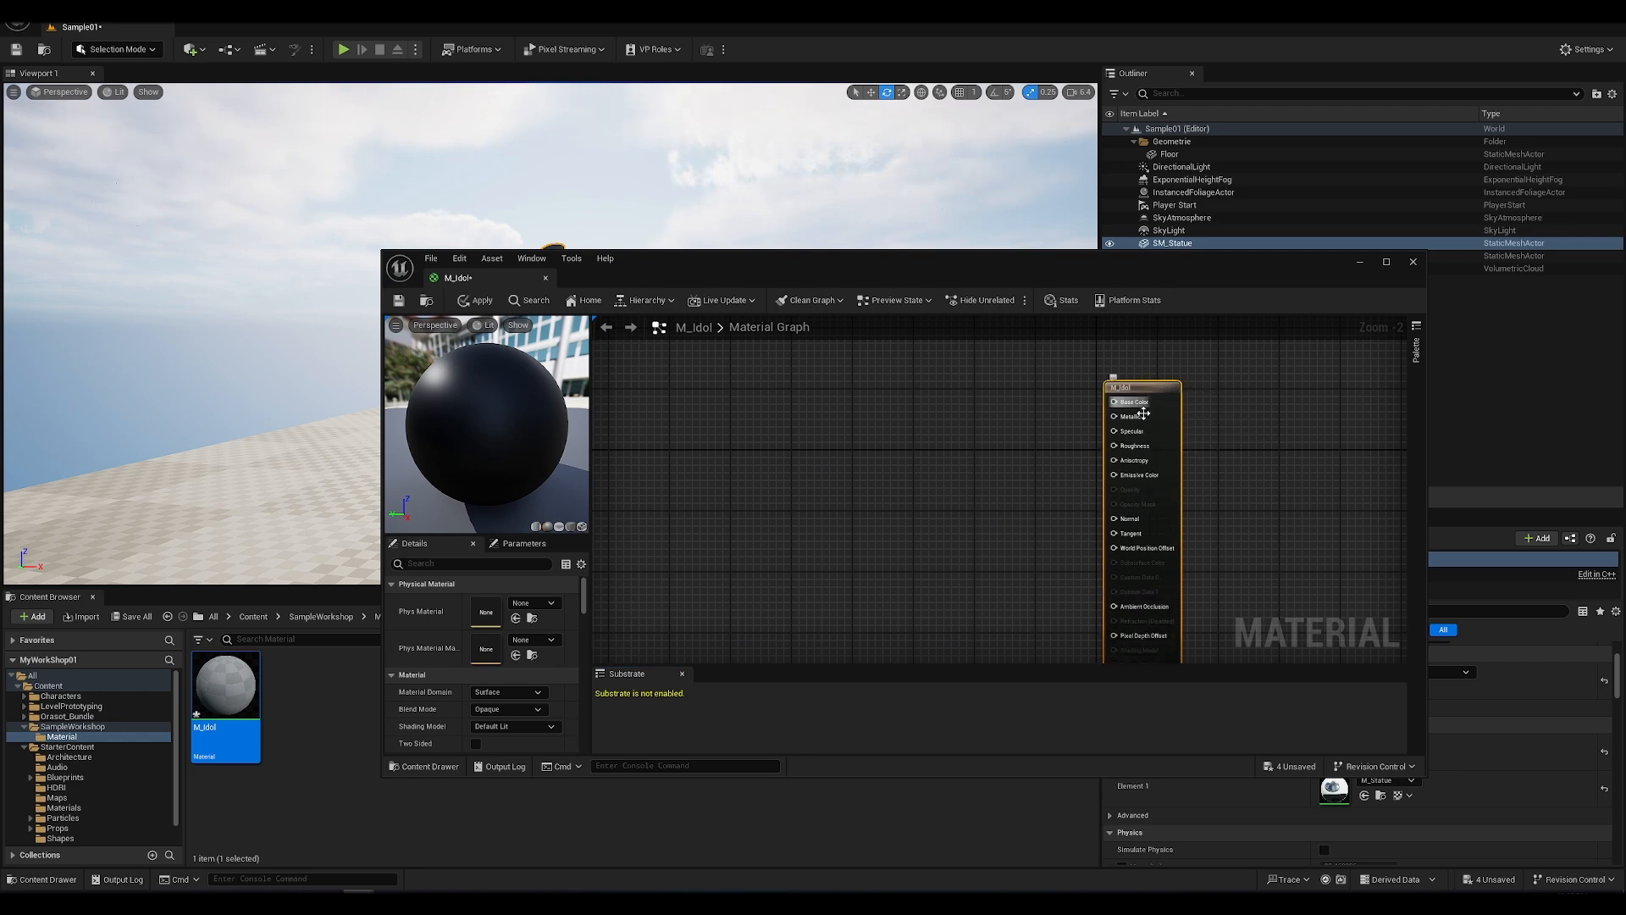
scroll(1143, 415, "up", 2)
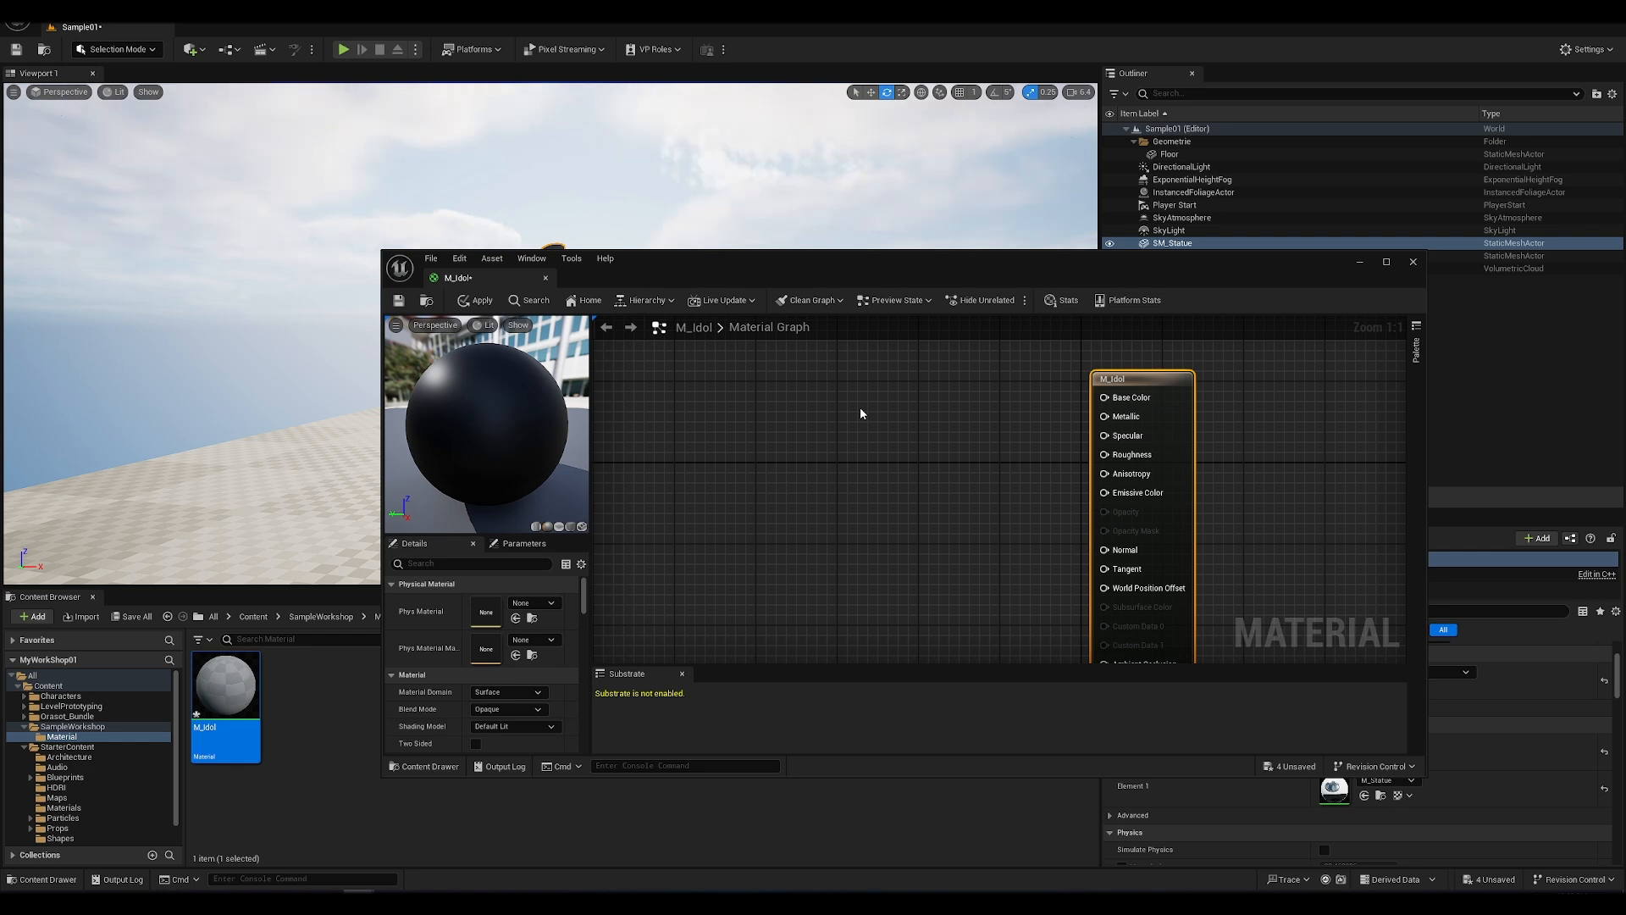
left_click(861, 407)
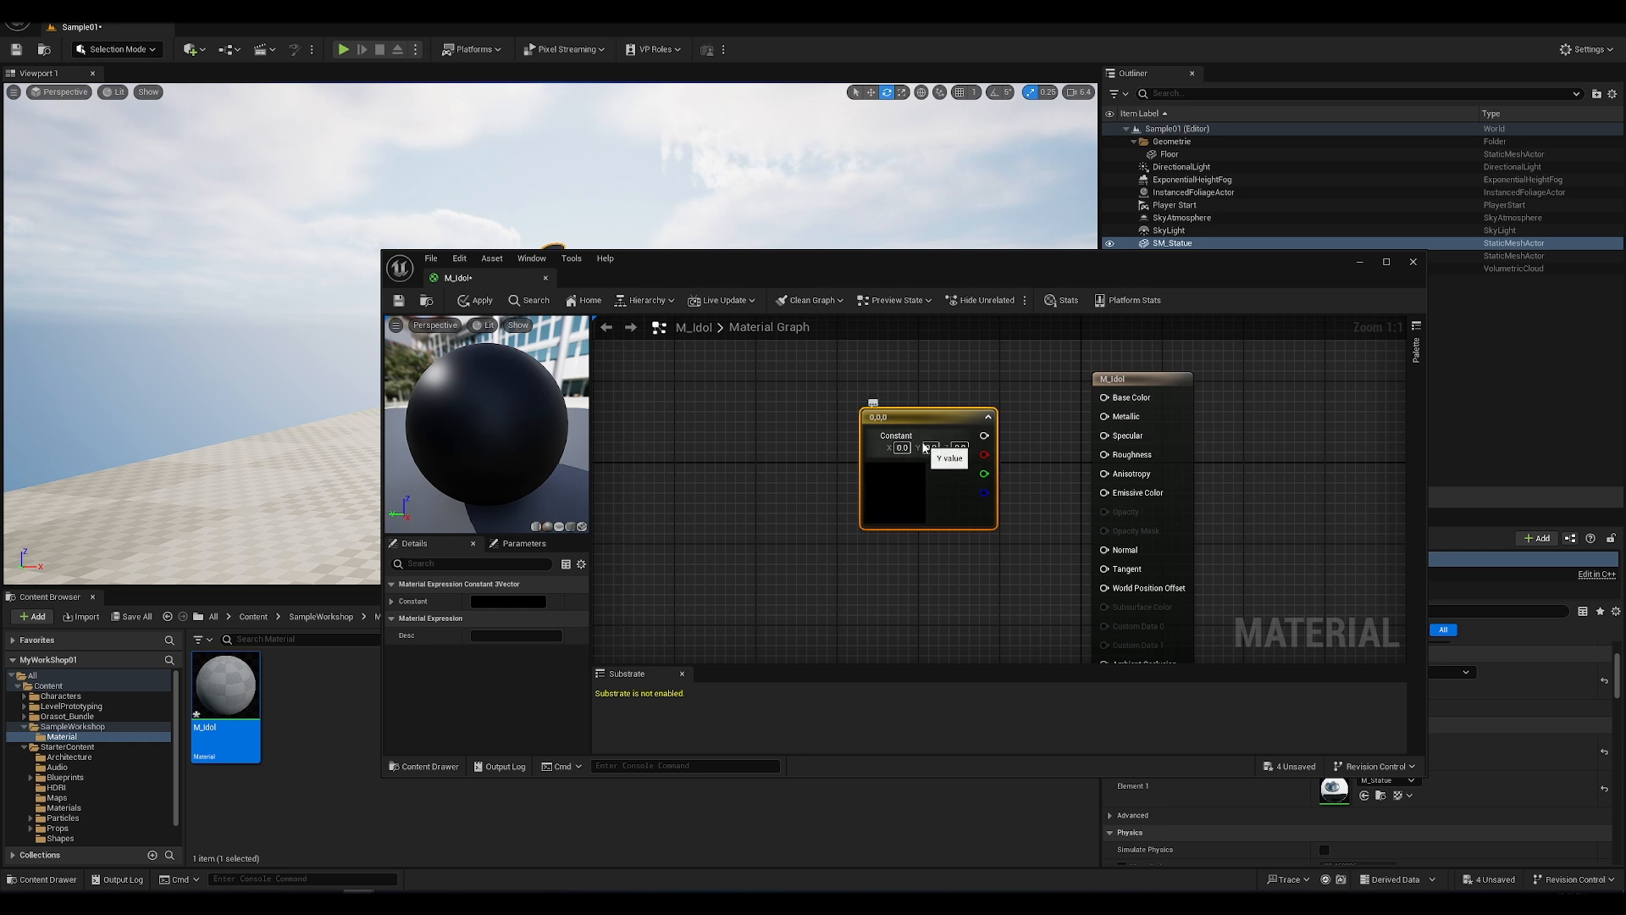
left_click_drag(937, 419, 872, 392)
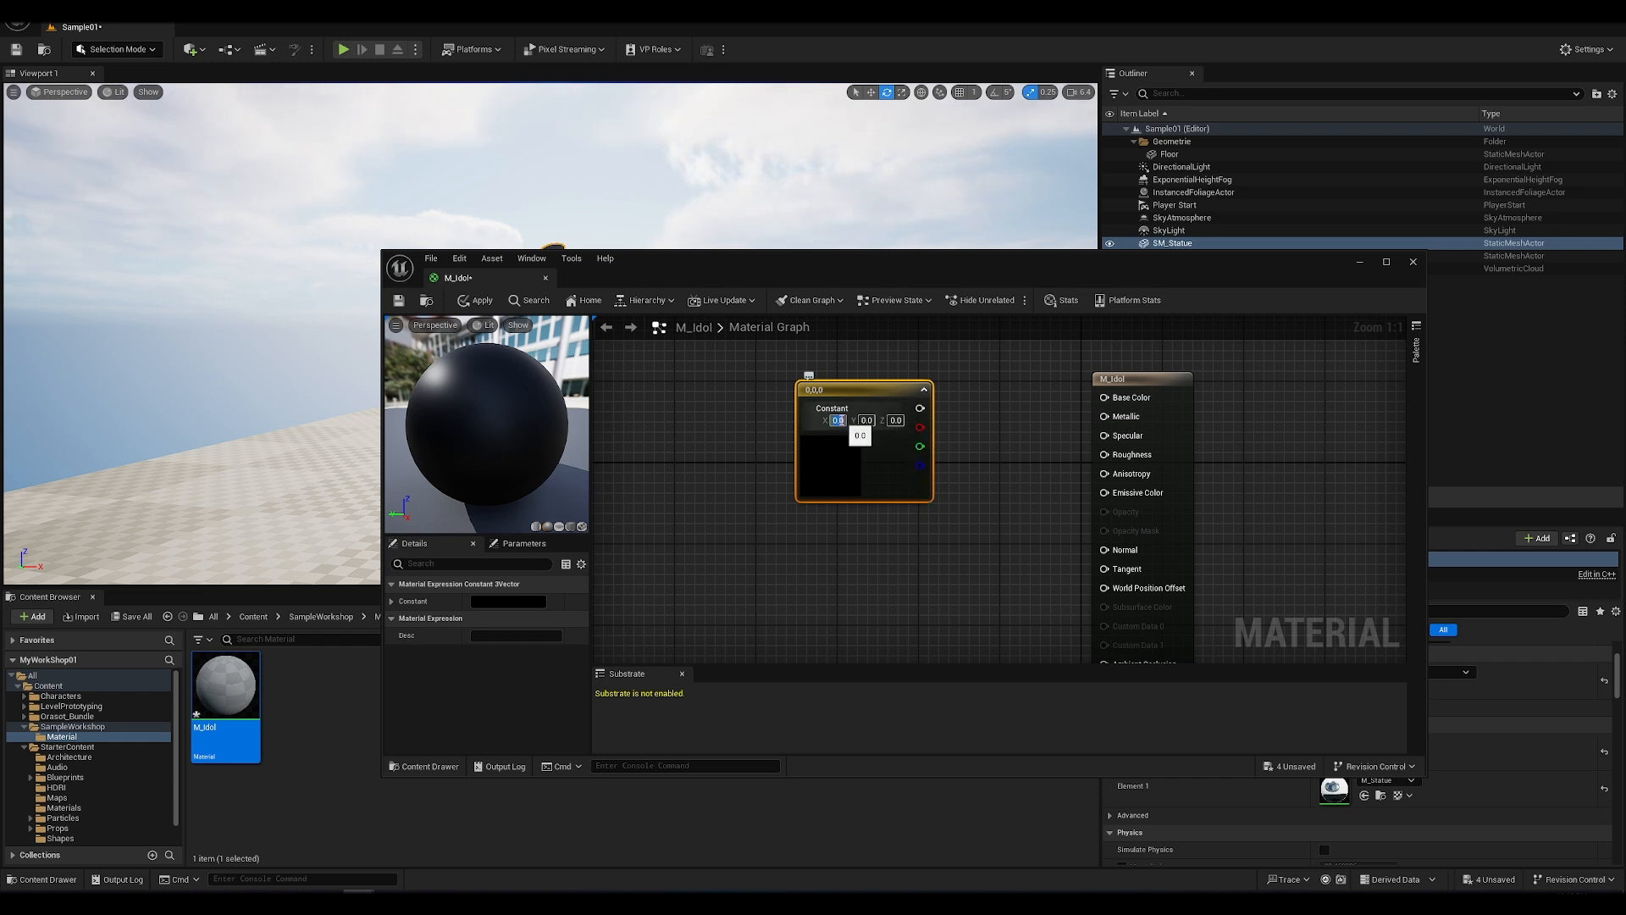
Step: Set the constant node's X, Y and Z values to 1 and connect its combined output to Base Color
type("1")
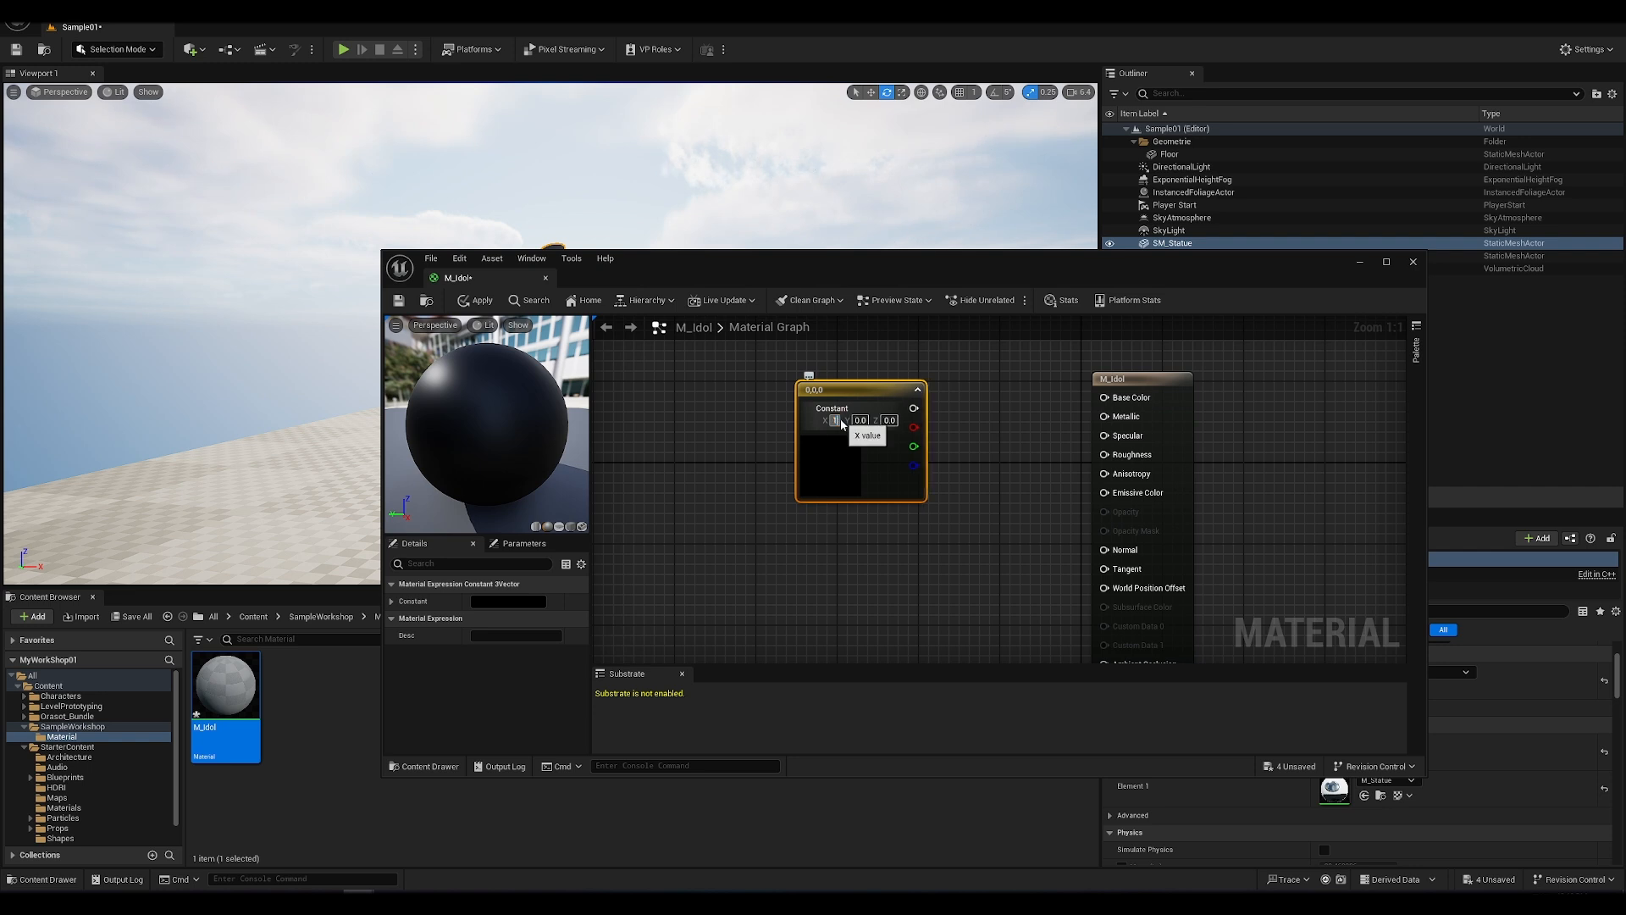
key("Tab")
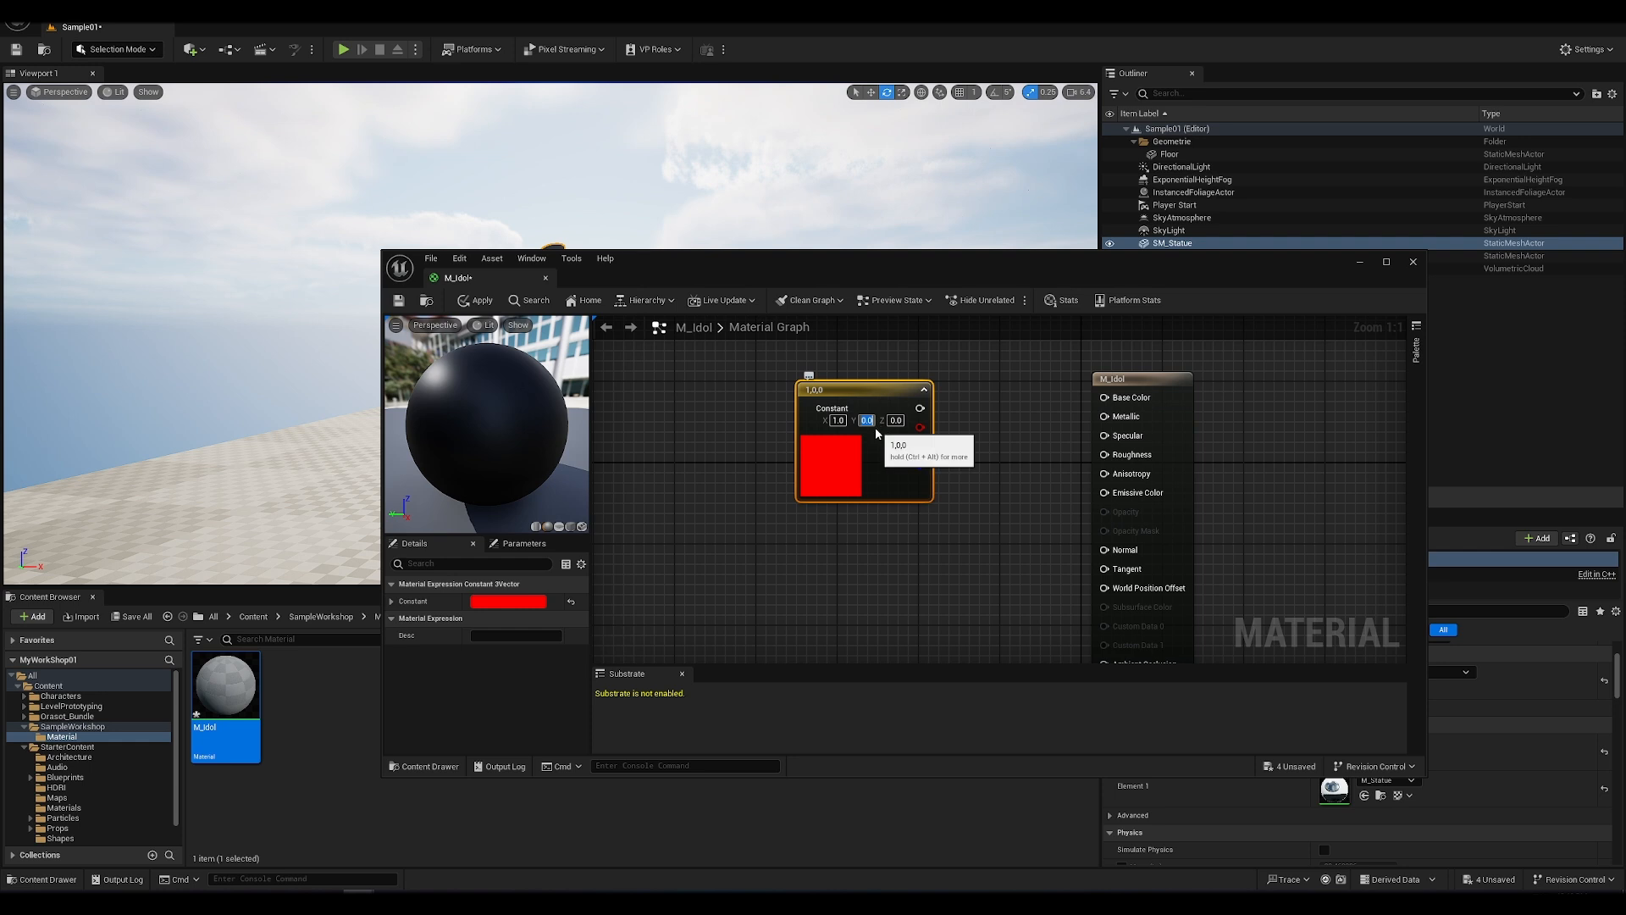
type("1")
key("Tab")
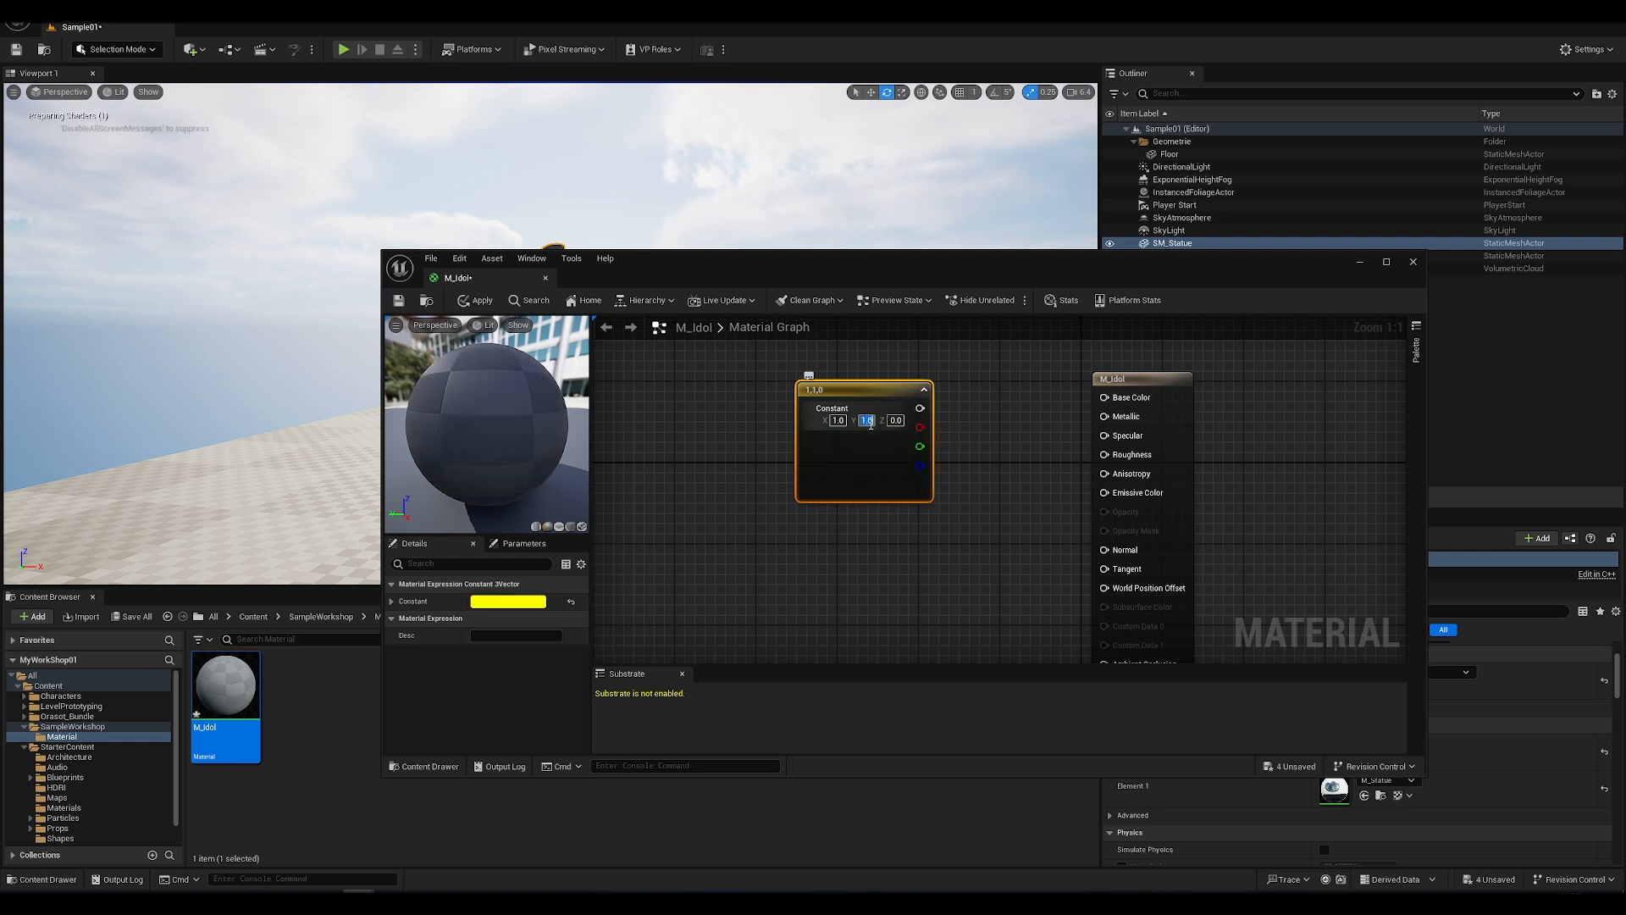
left_click(898, 421)
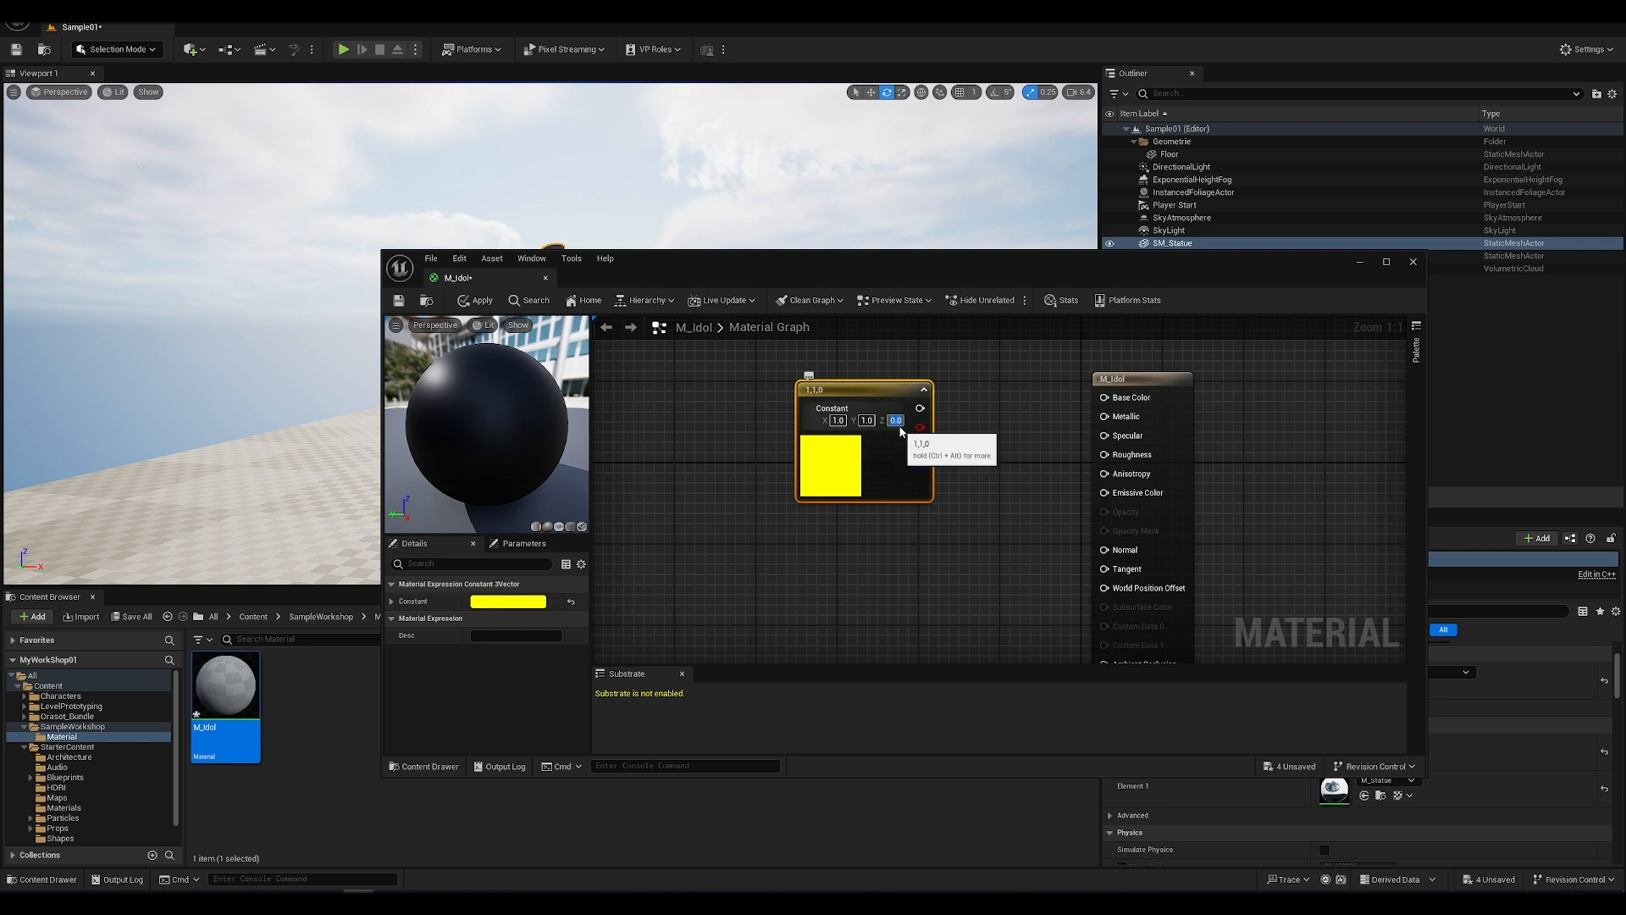
type("1")
key("Return")
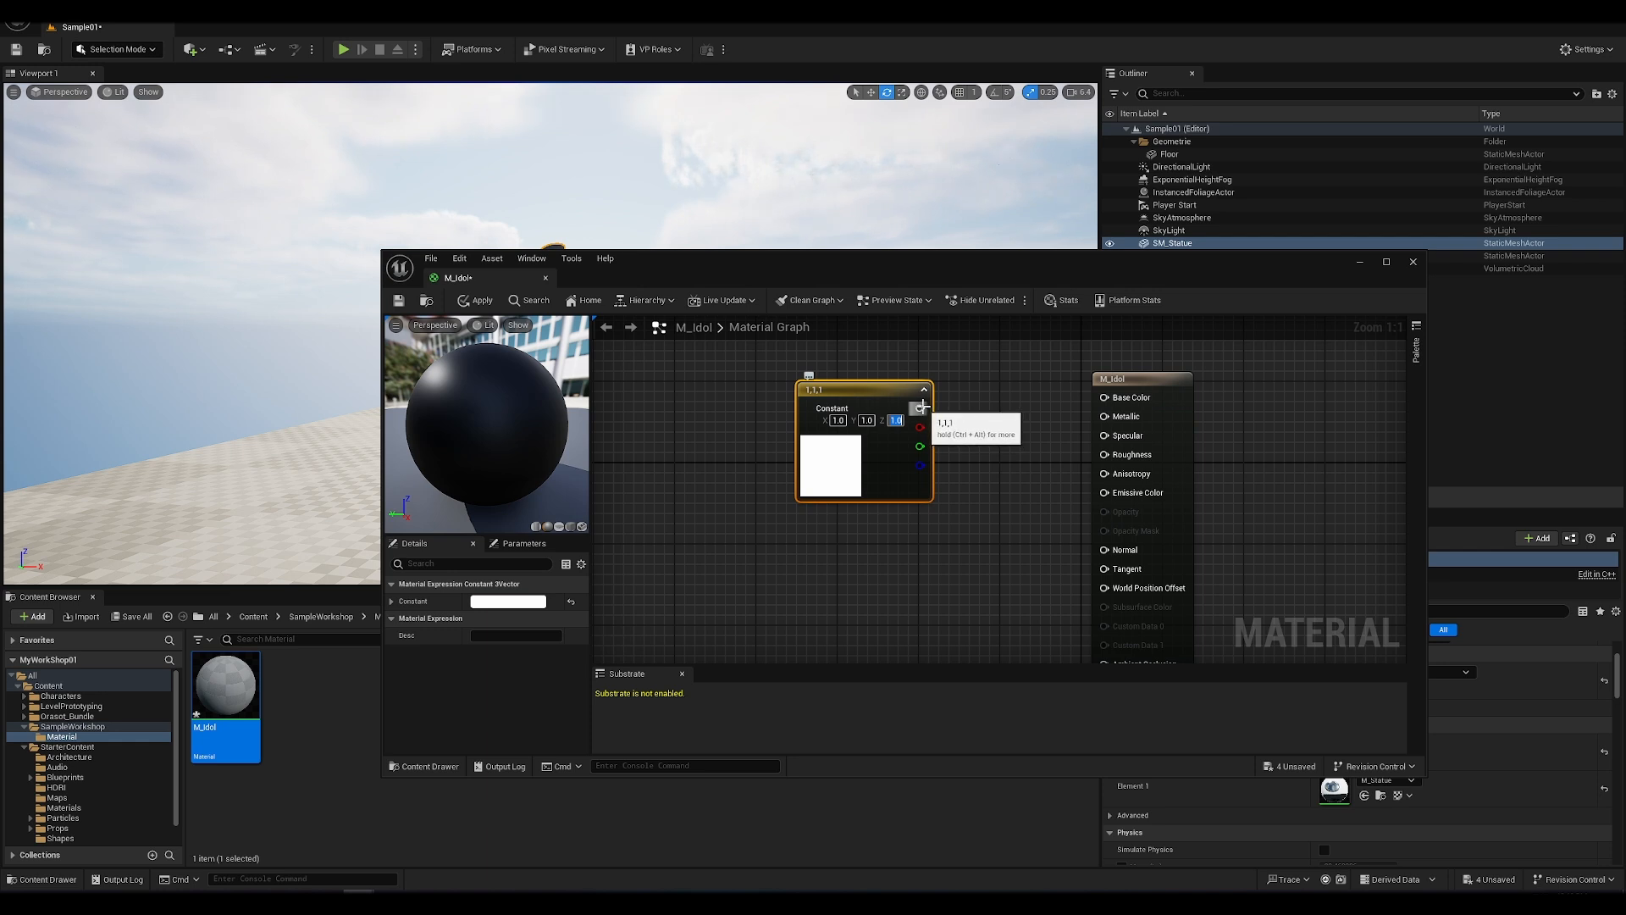
left_click_drag(920, 408, 1107, 403)
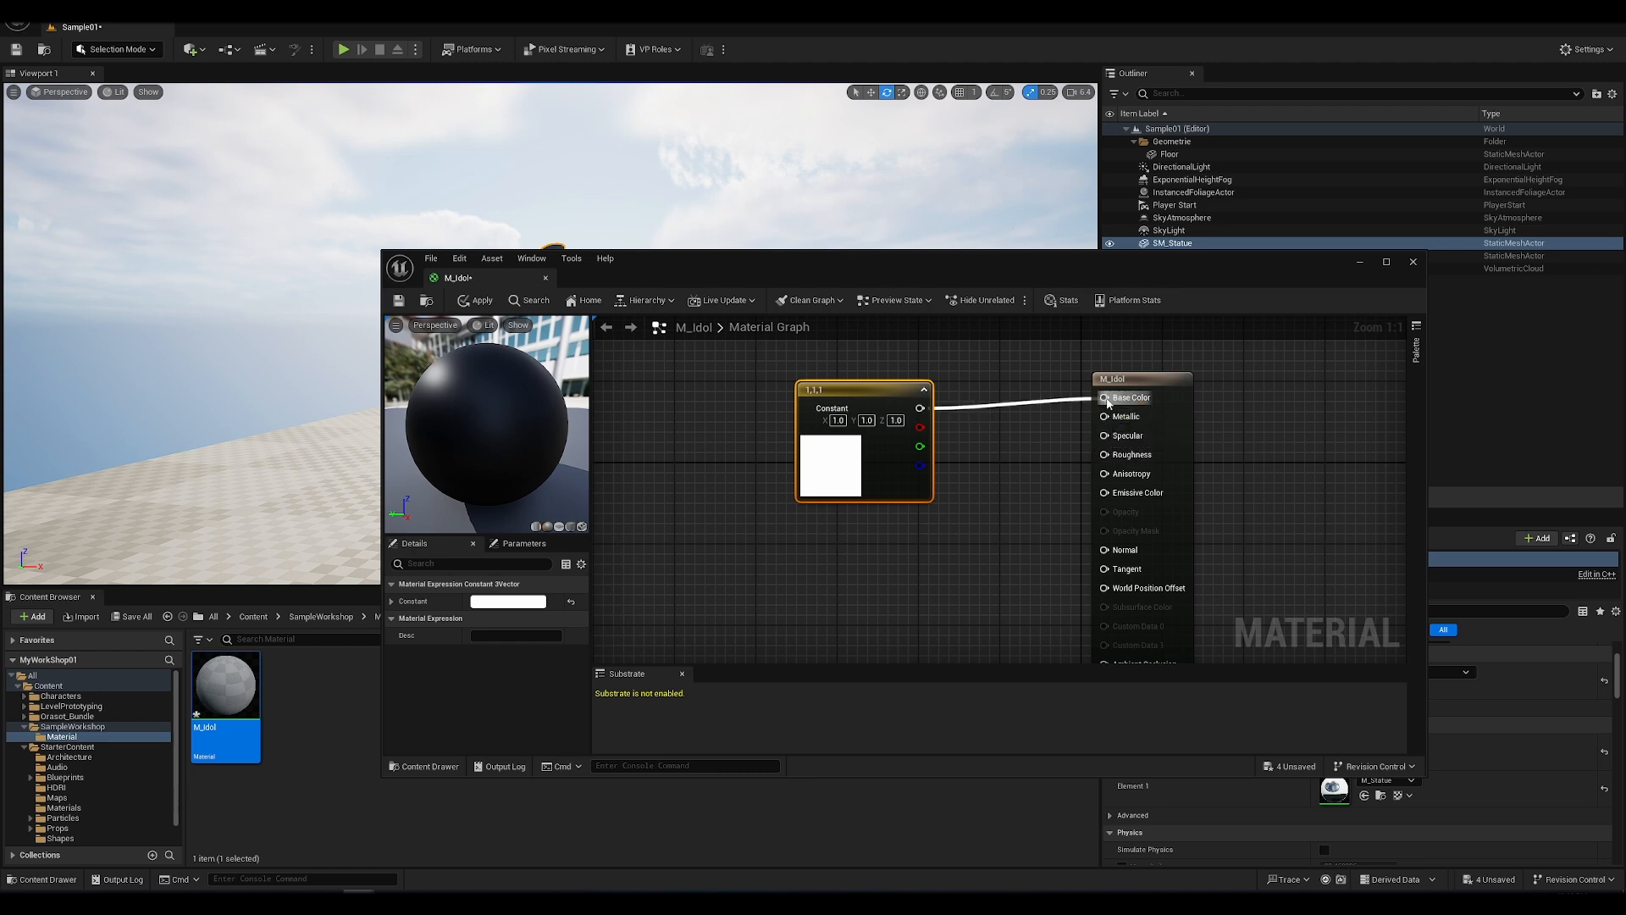
Step: Apply the M_Idol changes to the level and move the Constant3Vector node farther from the result node
left_click_drag(681, 260, 925, 307)
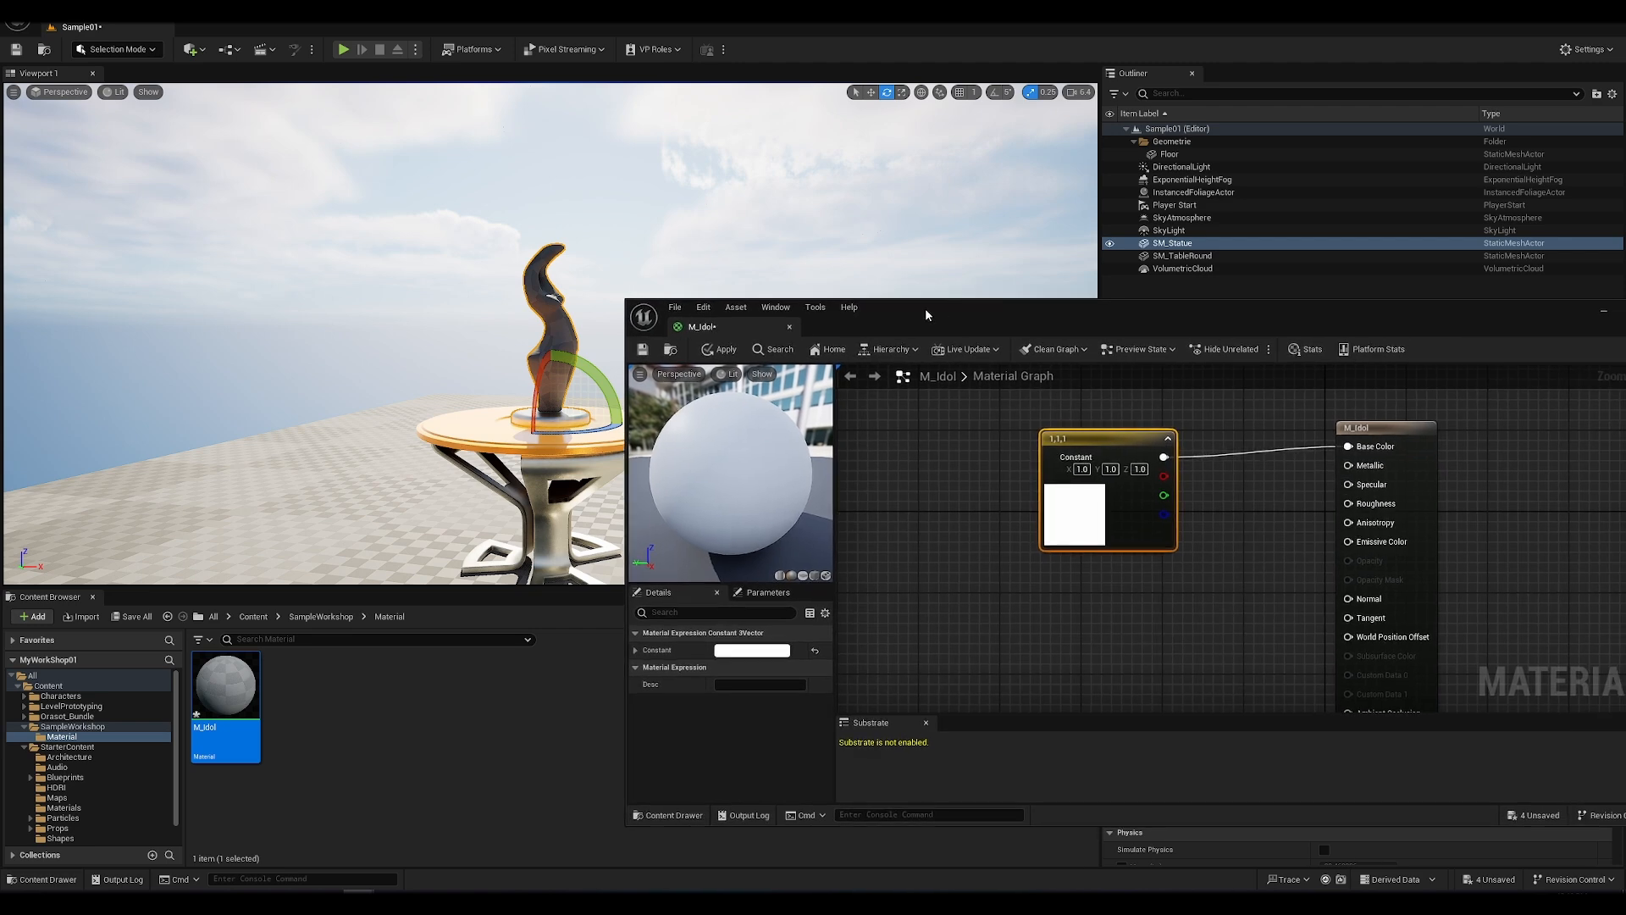
left_click(722, 351)
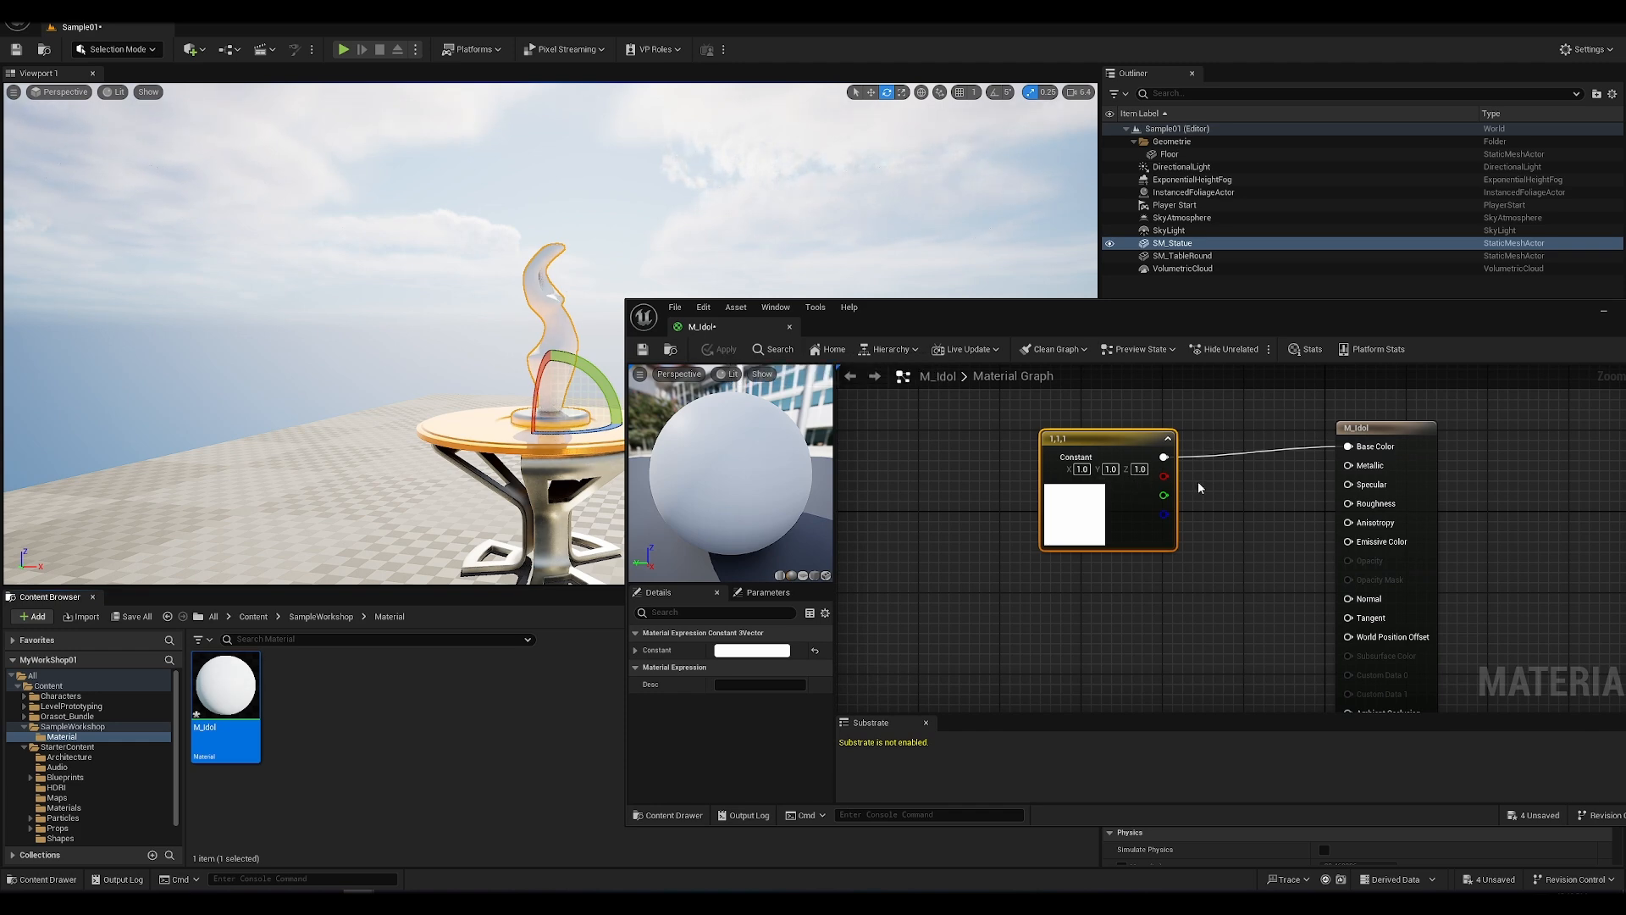
left_click_drag(1150, 441, 1067, 434)
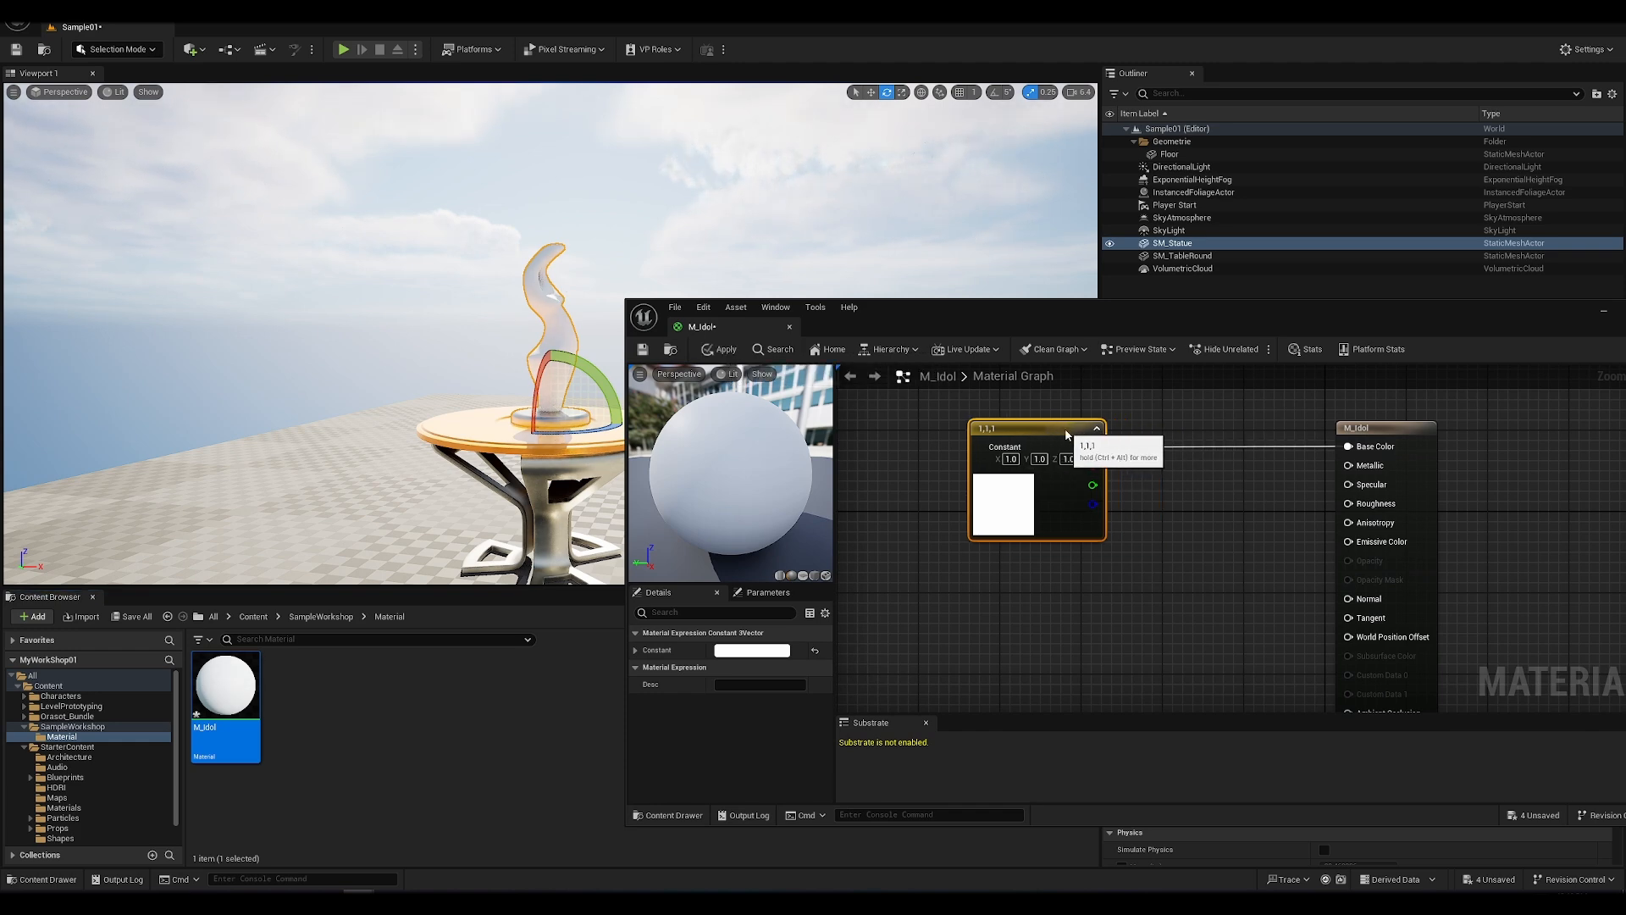
left_click_drag(1122, 327, 1050, 326)
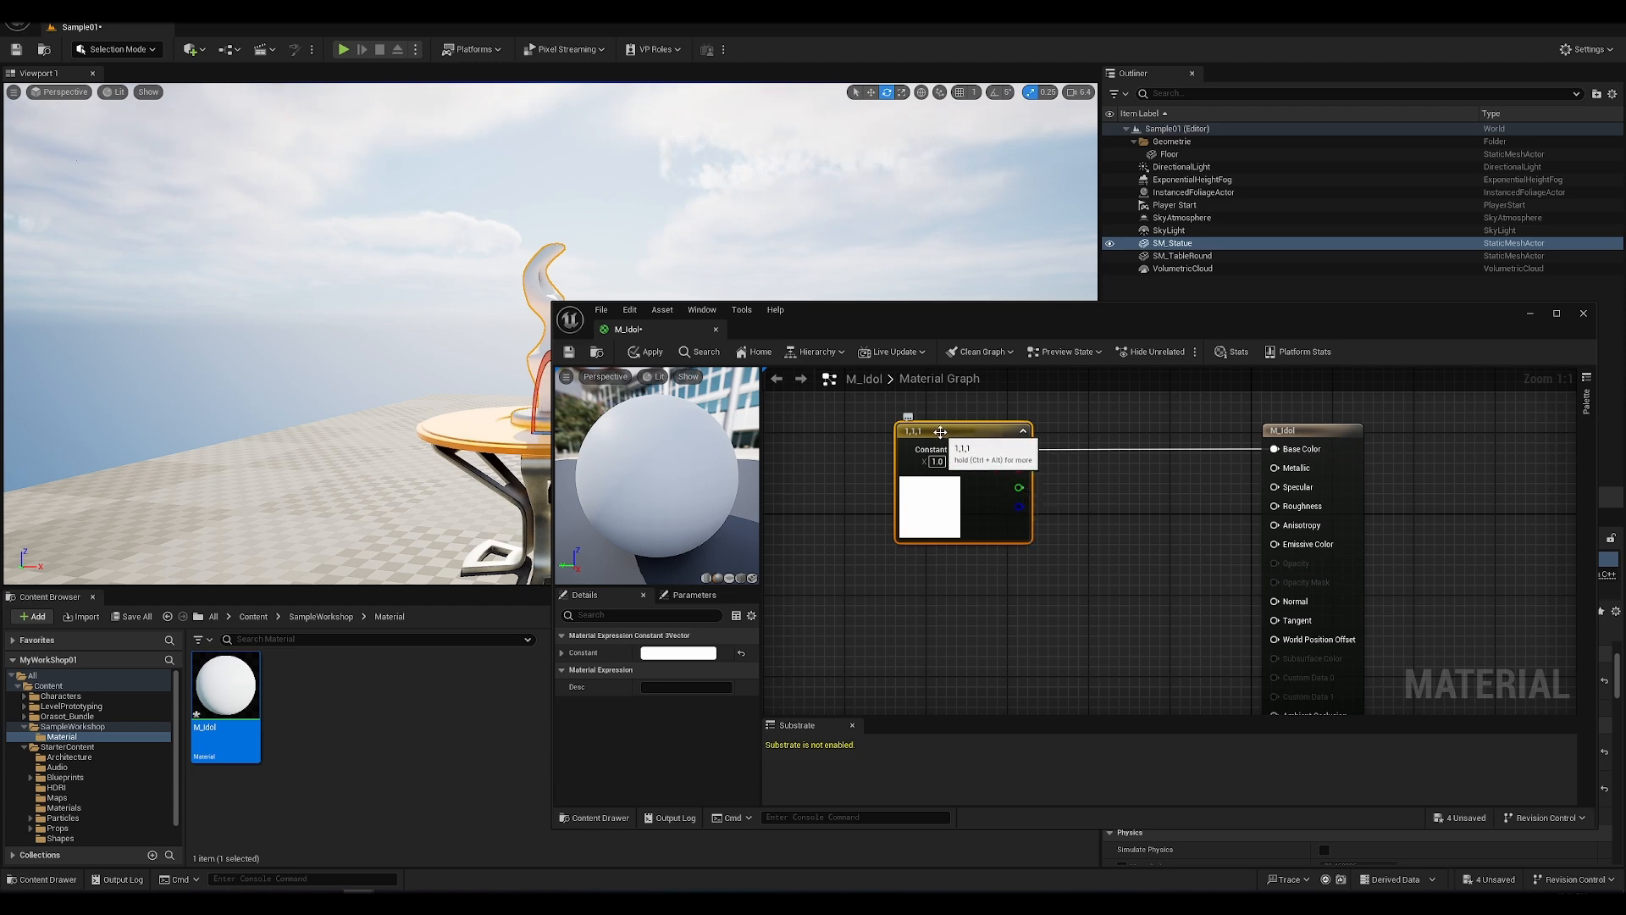
Step: Add a single-value Constant node below the white colour constant and connect its output to Metallic
left_click(1061, 612)
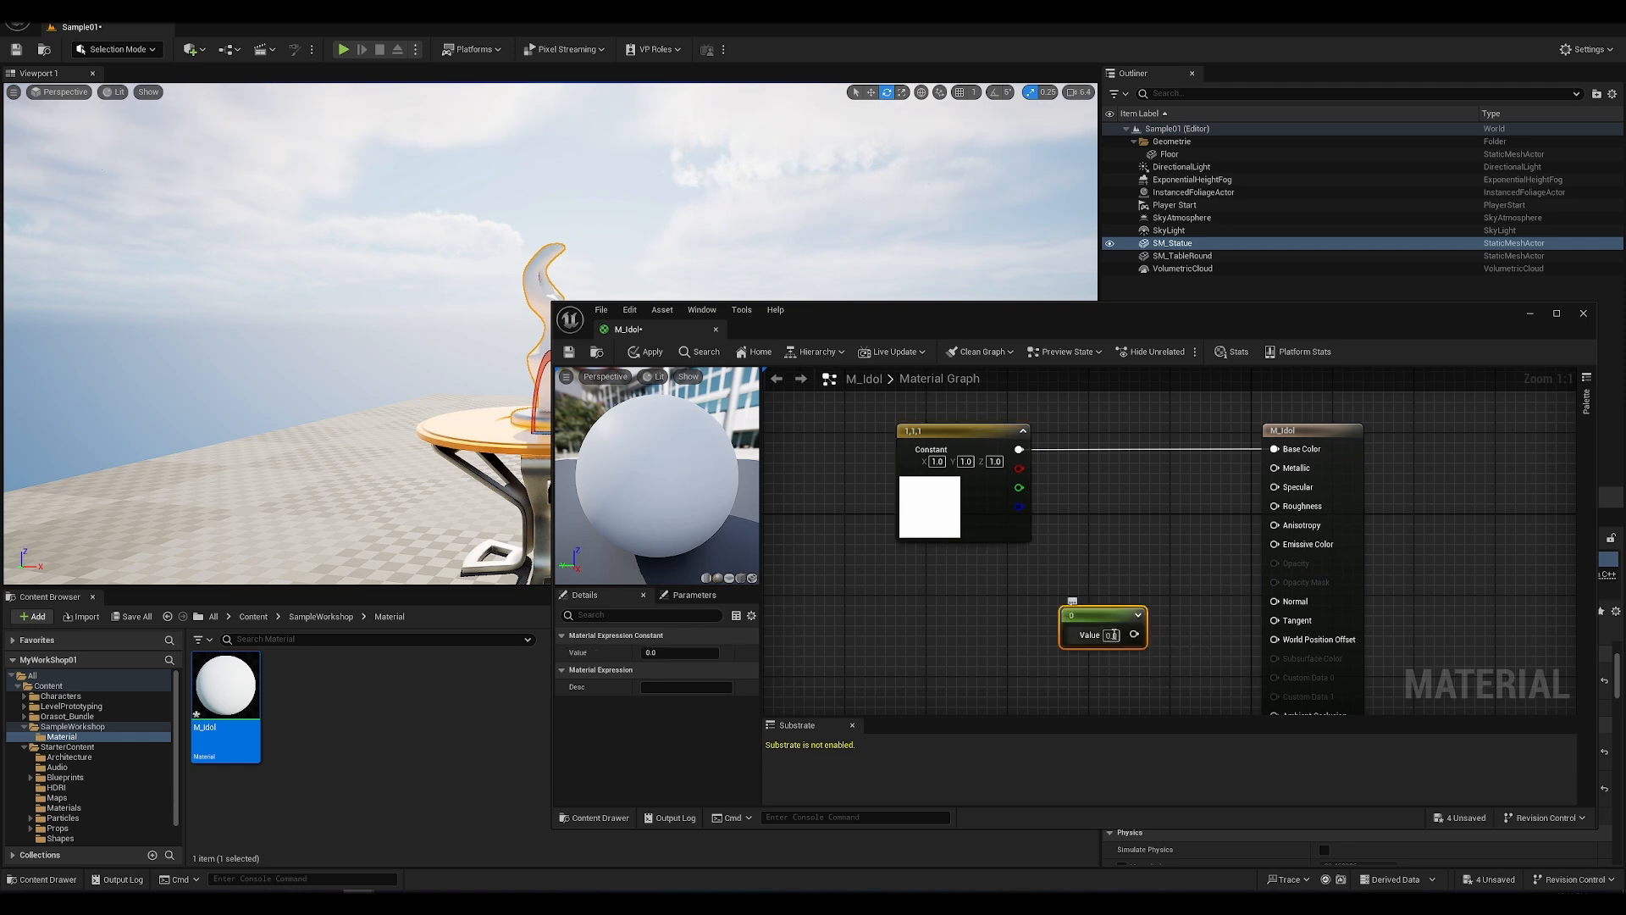
left_click_drag(1114, 646, 1092, 615)
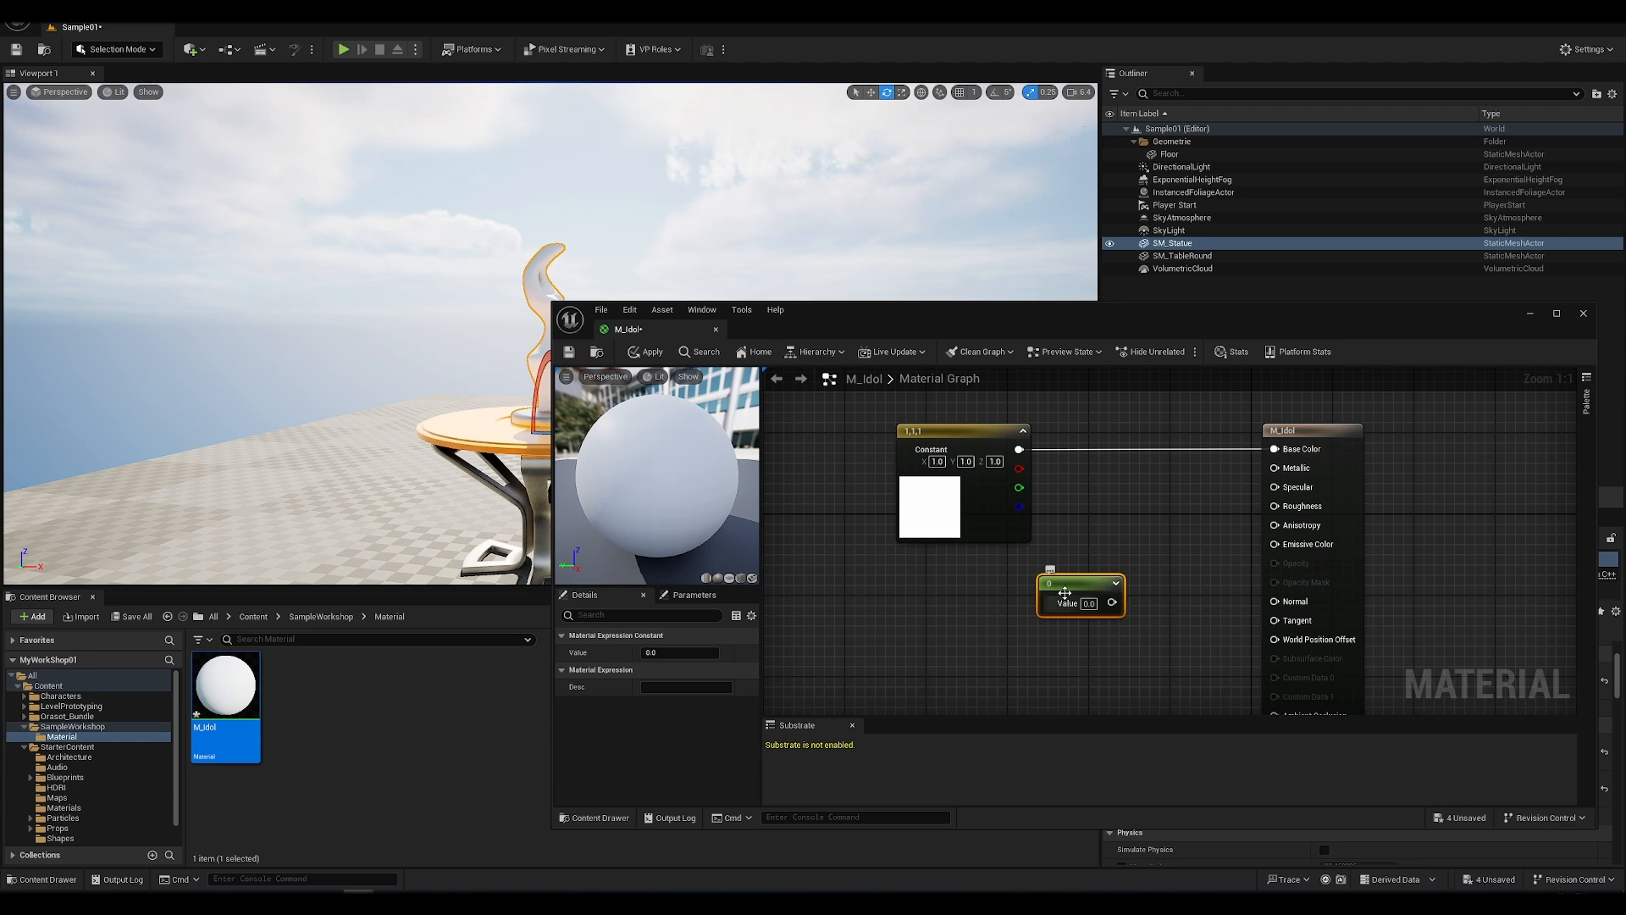
left_click(1131, 549)
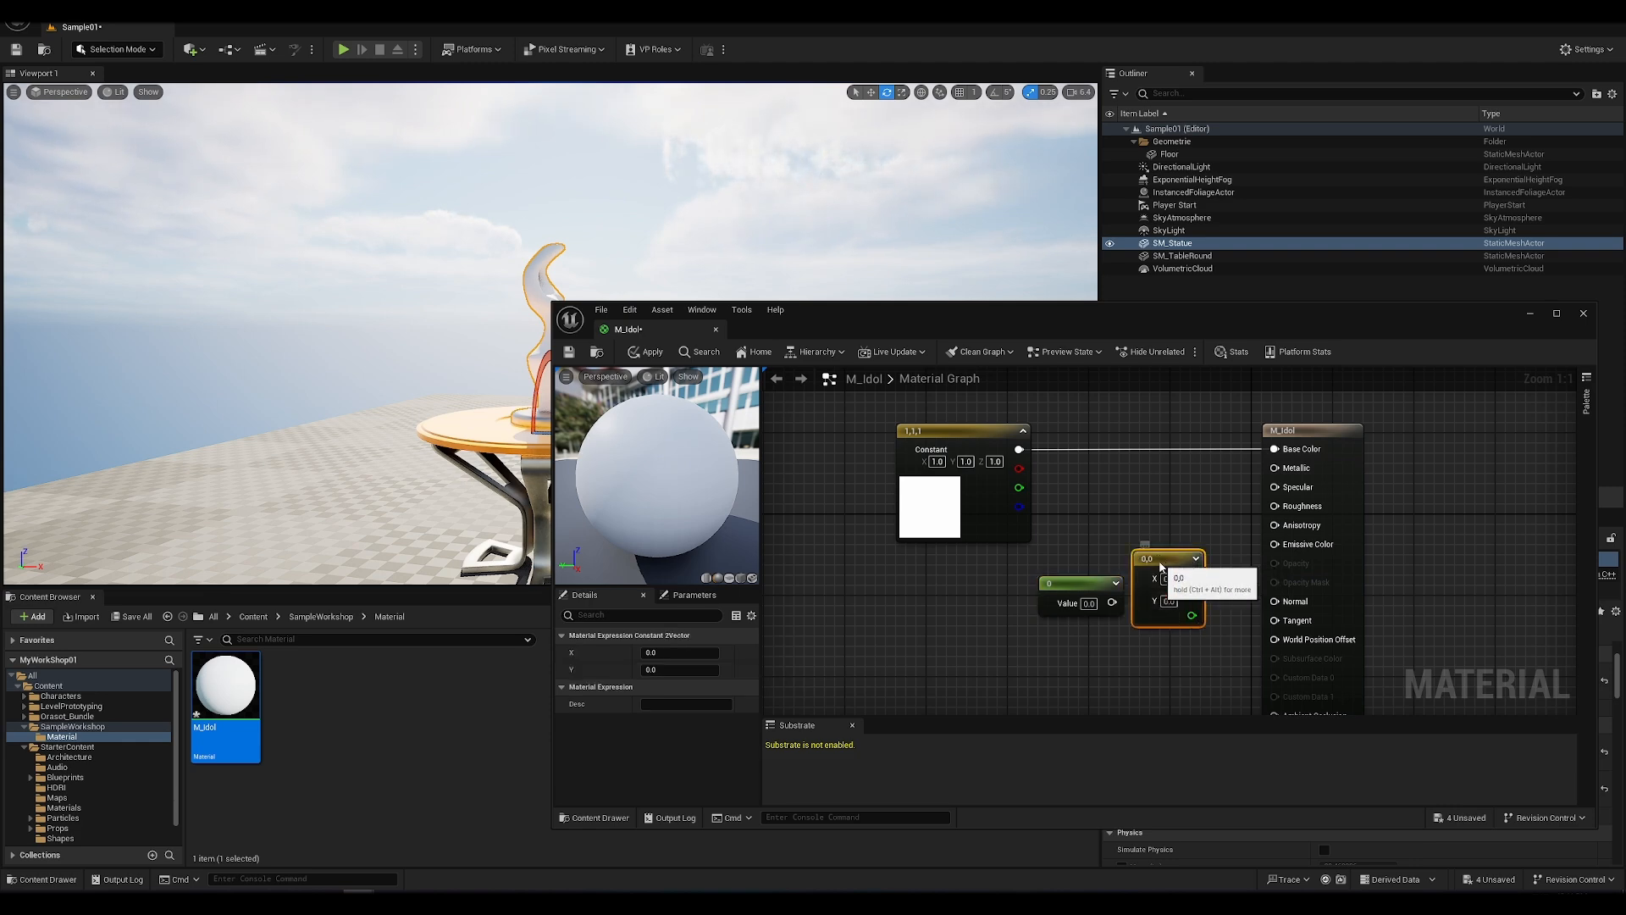
key("Delete")
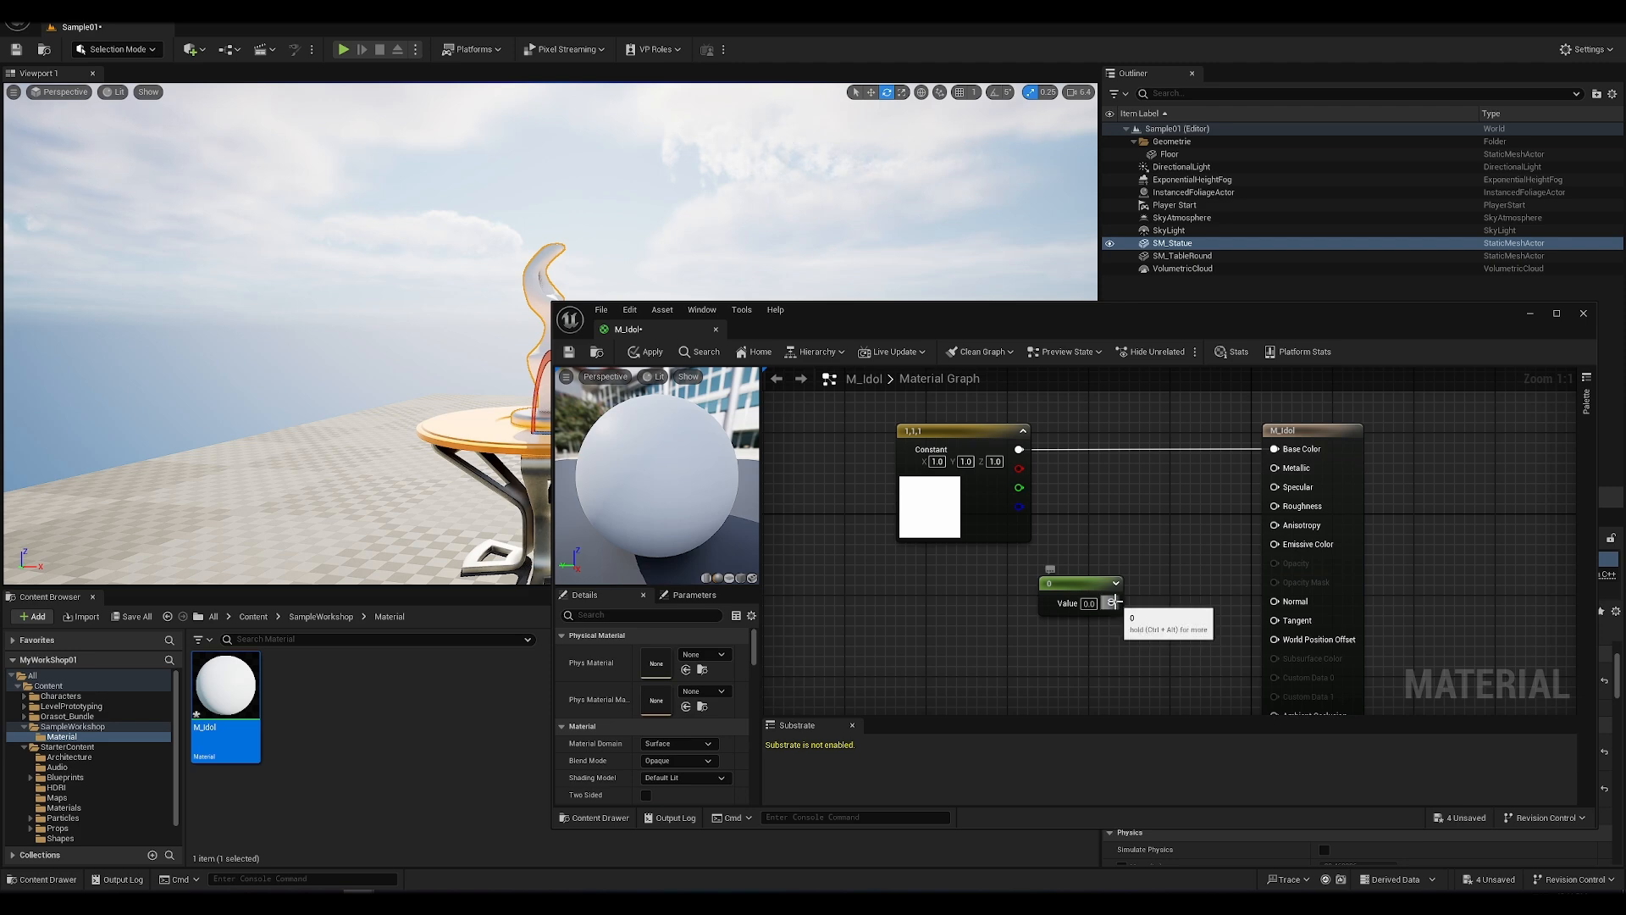
left_click_drag(1112, 602, 1136, 601)
left_click_drag(1231, 520, 1275, 475)
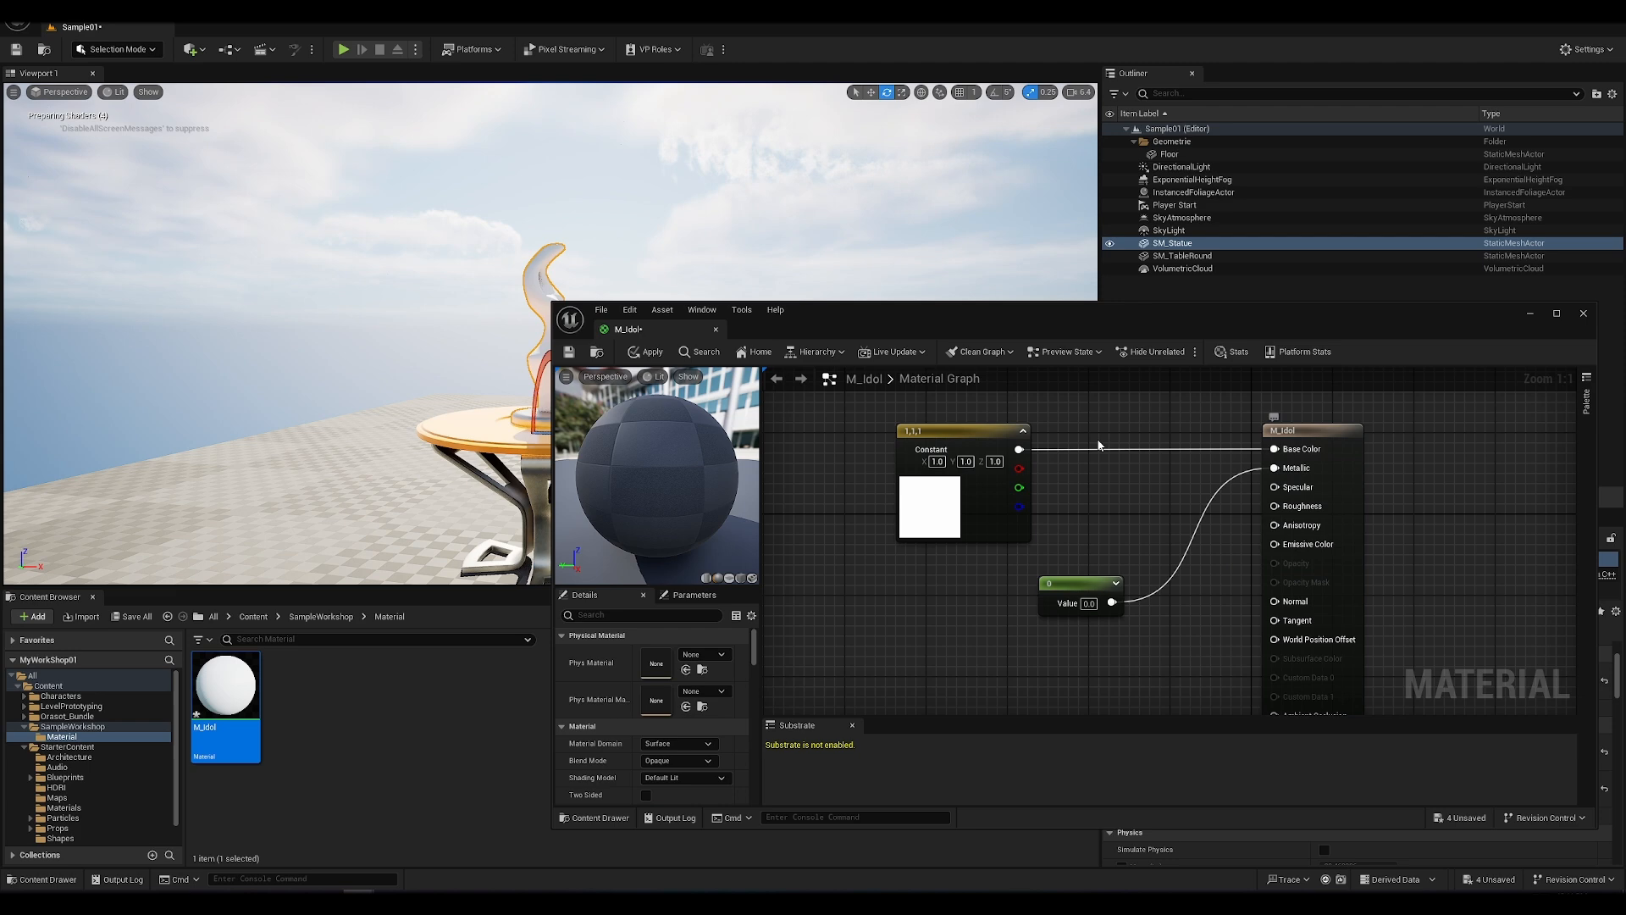
Step: Apply the Metallic connection to the M_Idol material and frame the statue in the level viewport
left_click_drag(883, 323, 981, 292)
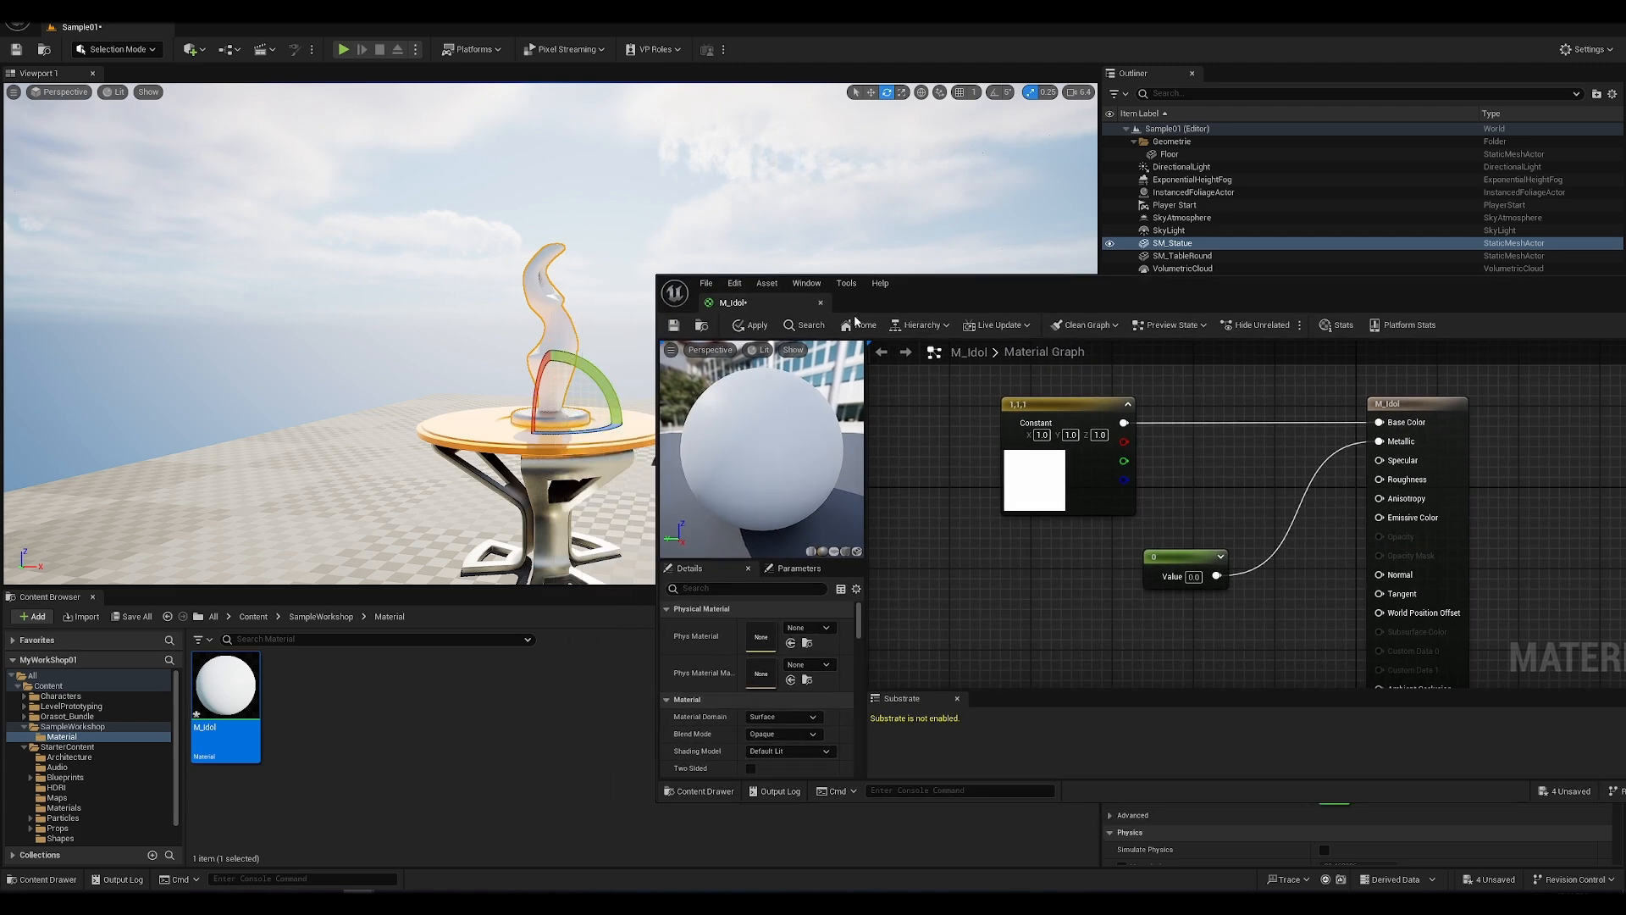
left_click(751, 325)
key("f")
scroll(451, 331, "down", 6)
scroll(452, 331, "up", 5)
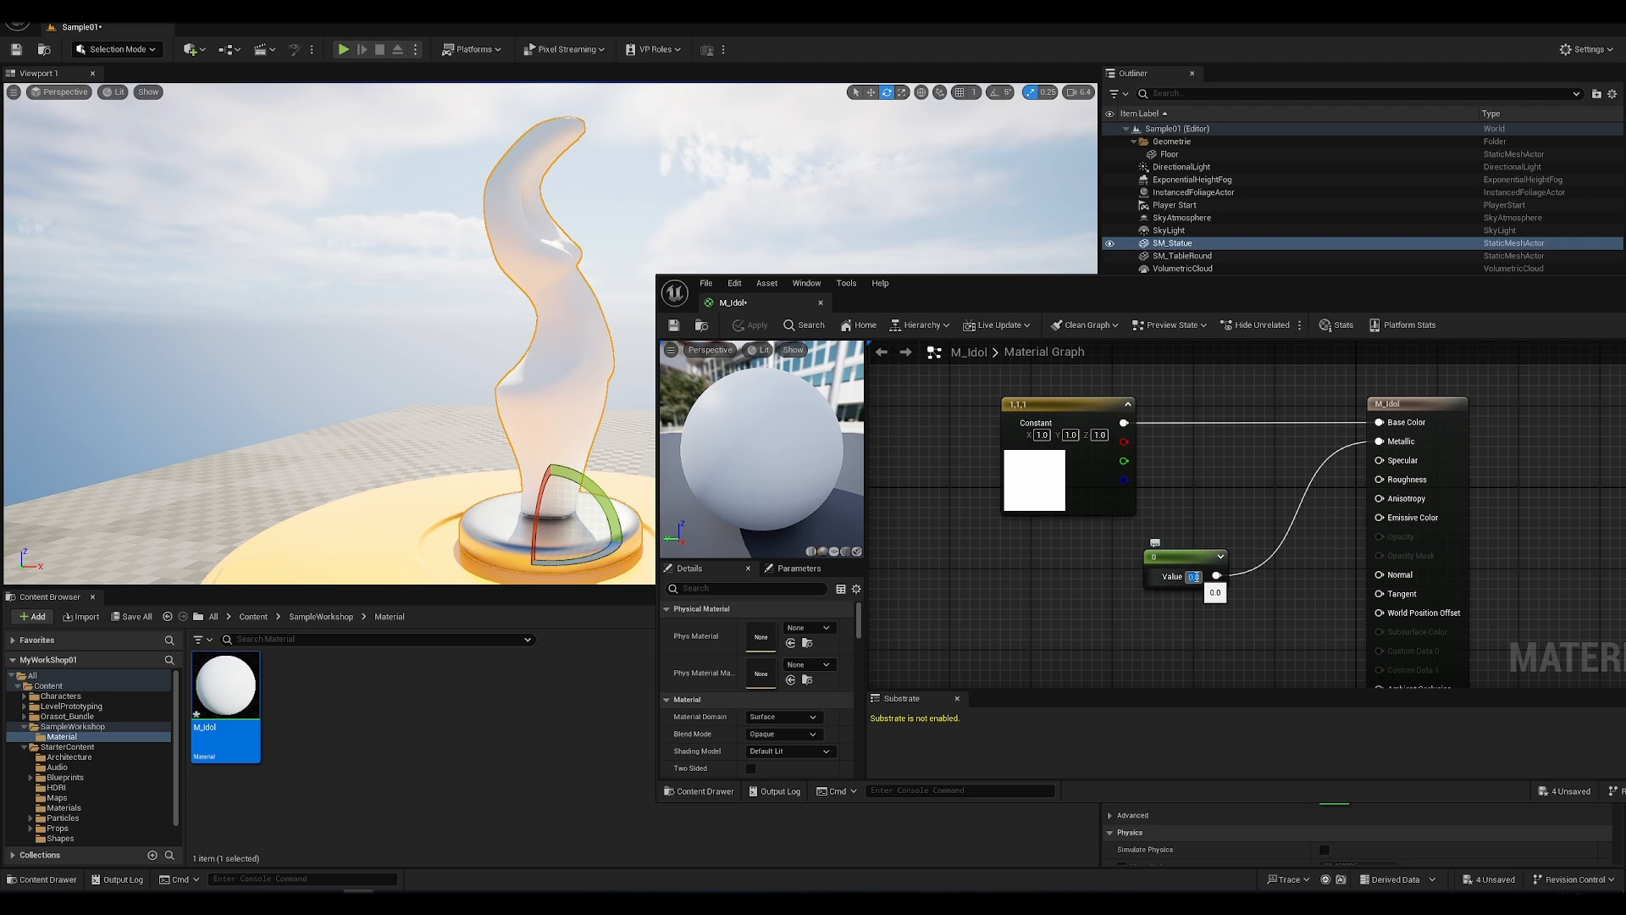
Step: Set the Metallic constant to 1, apply the material and inspect the statue in the viewport
type("1")
key("Return")
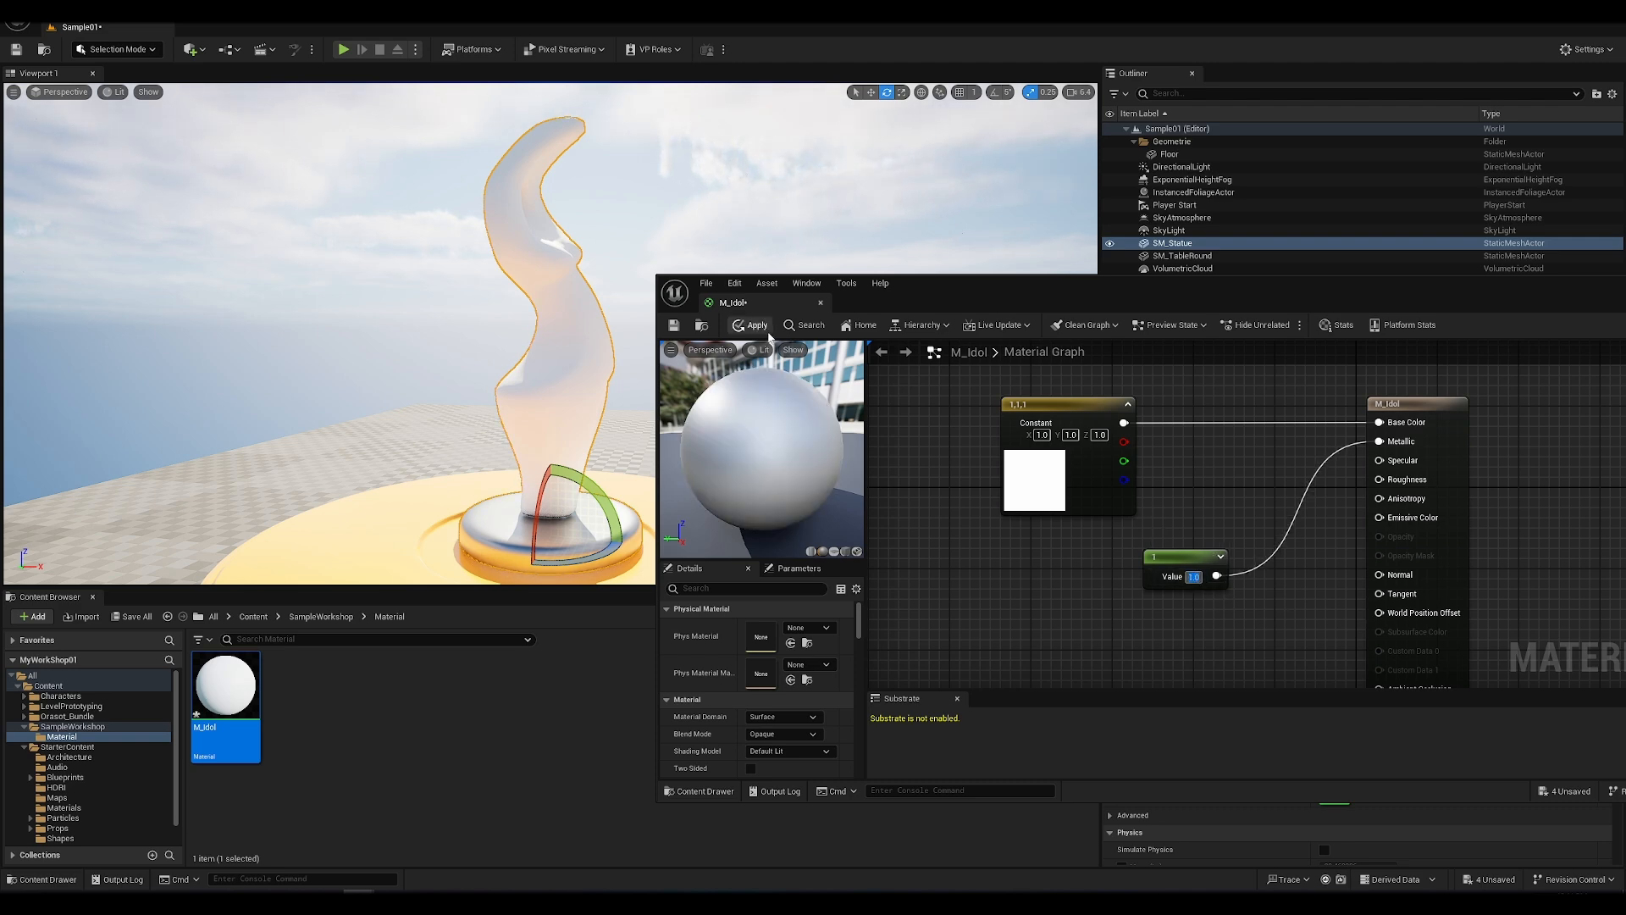
left_click(756, 328)
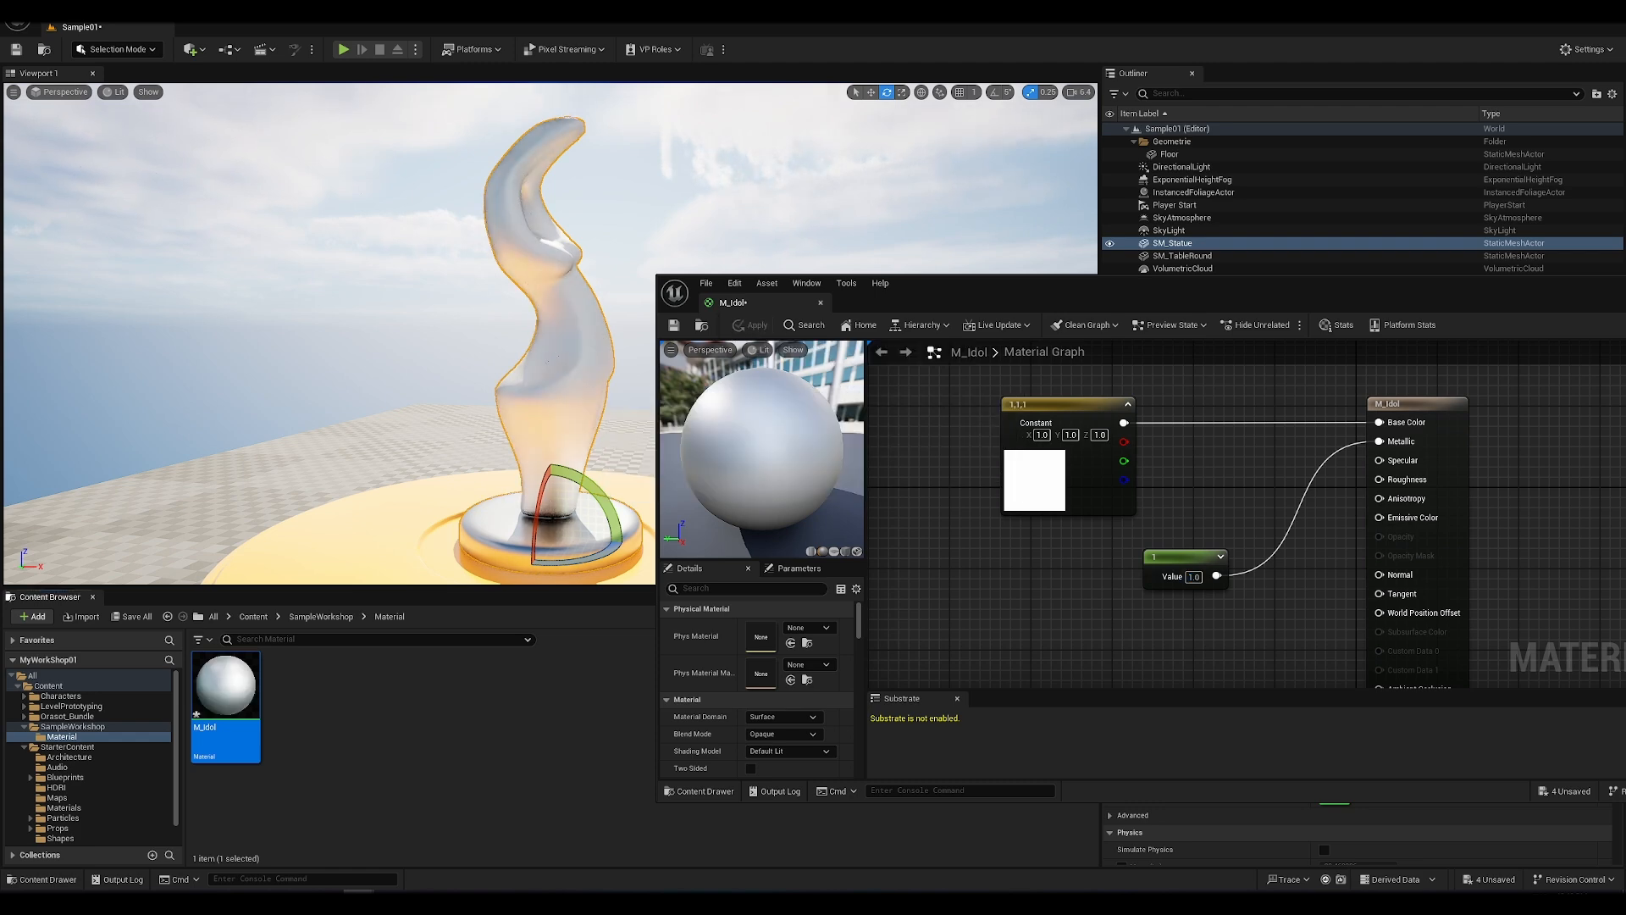
mouse_move(423, 339)
left_mouse_down("alt")
mouse_move(576, 347)
mouse_move(428, 356)
left_mouse_up("alt")
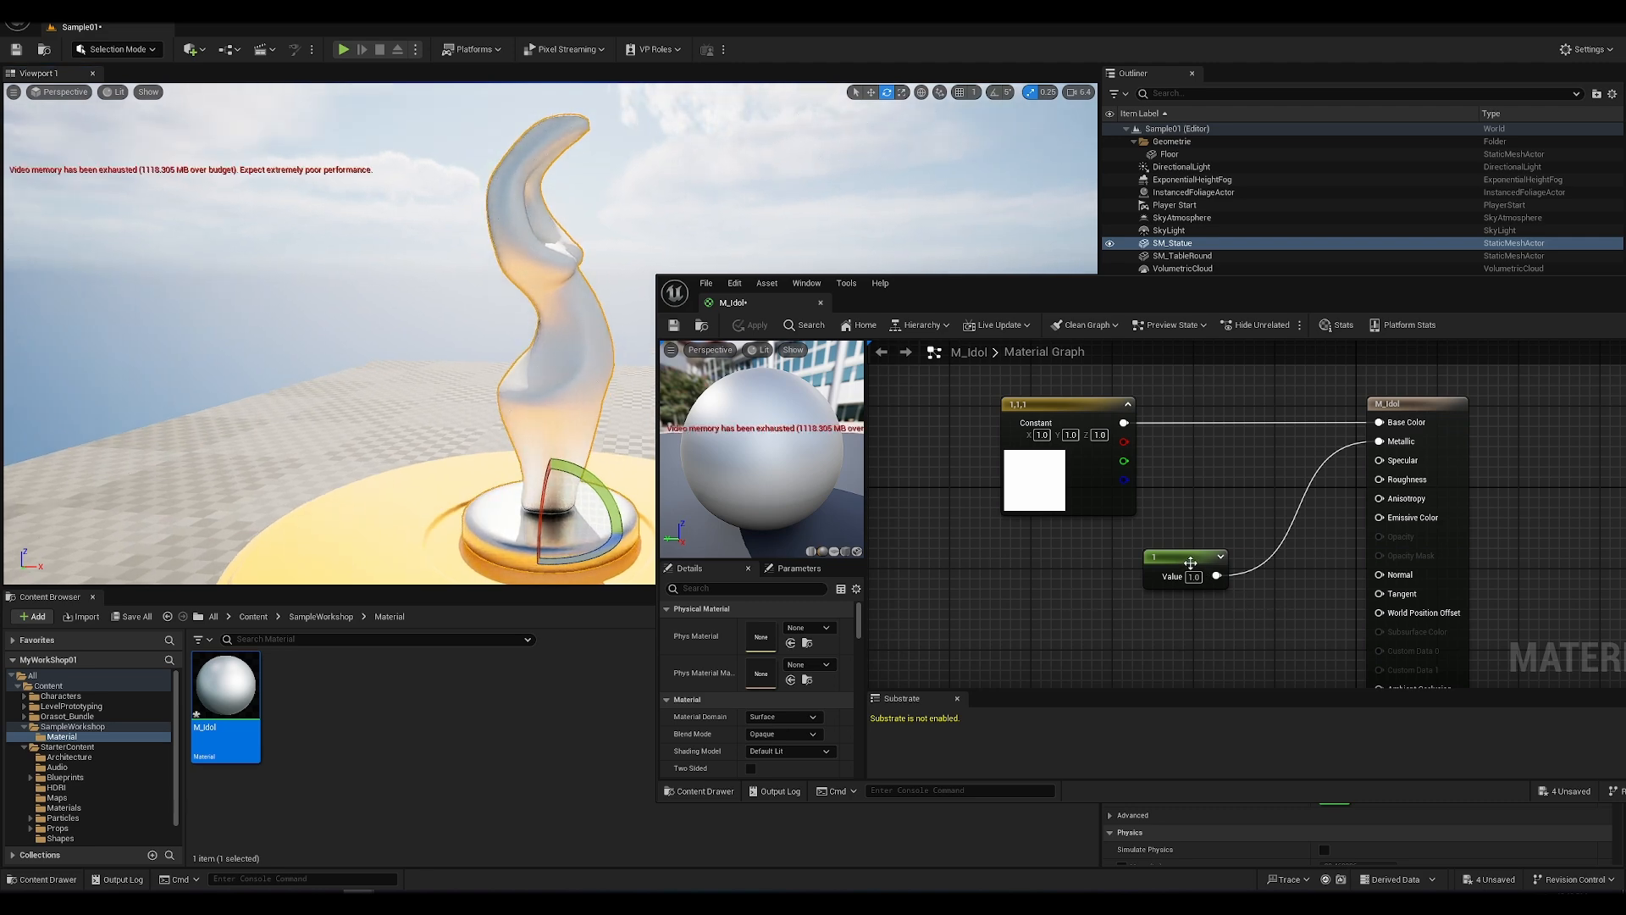
Step: Move the Metallic constant node higher, add another Constant node below it and connect that node to Roughness
left_click_drag(1187, 565, 1197, 525)
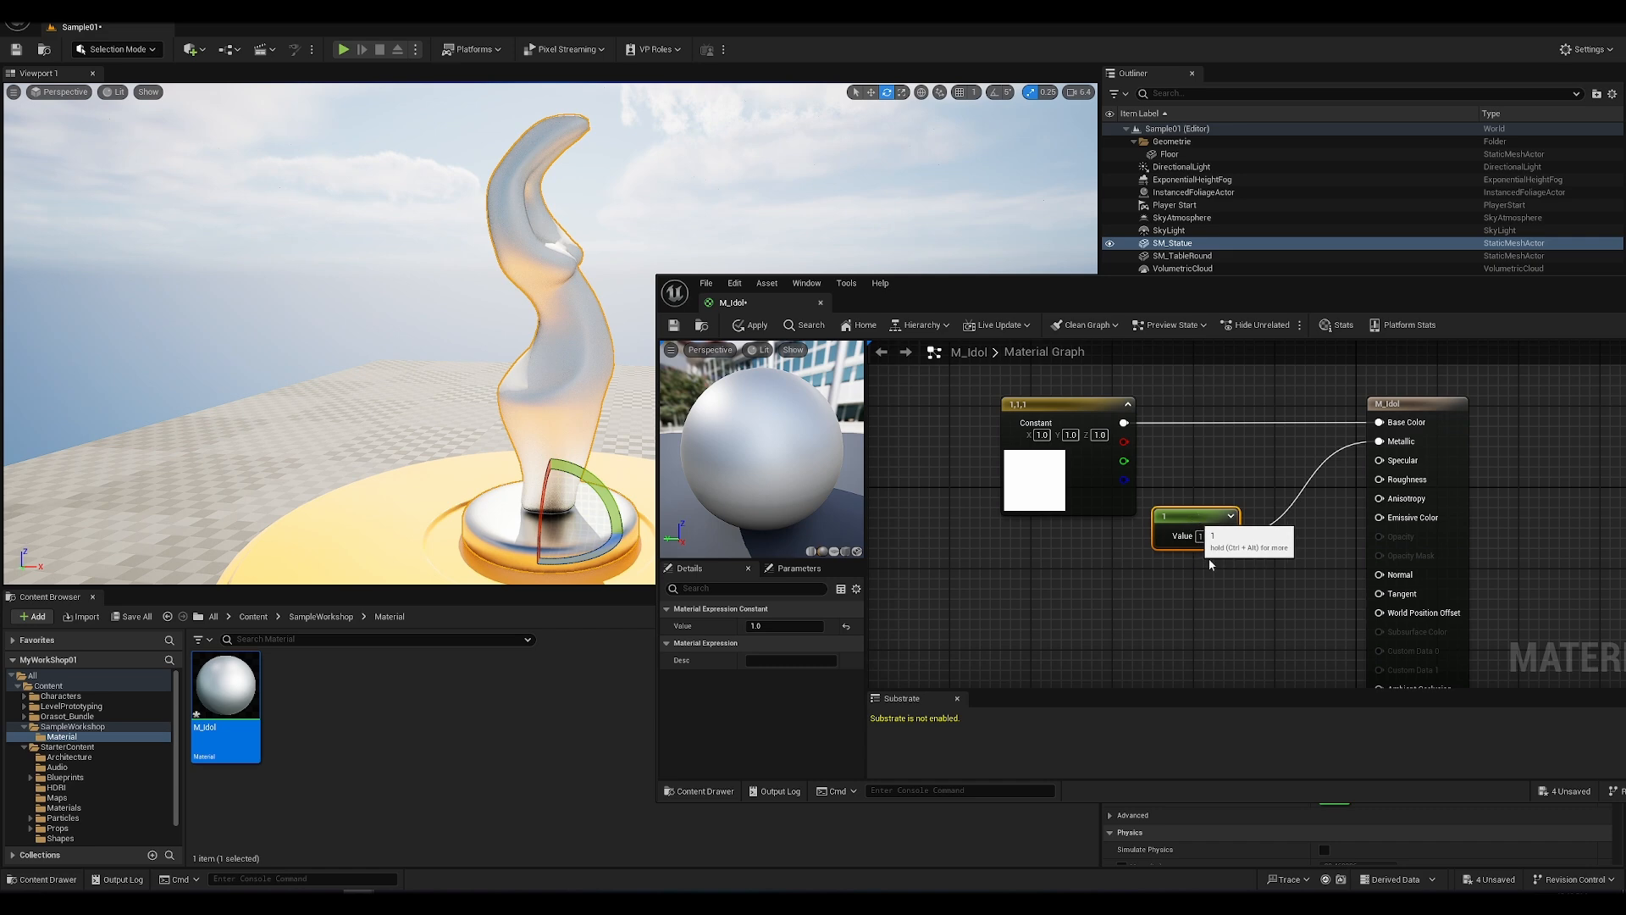
left_click(1206, 606)
right_click(1206, 606)
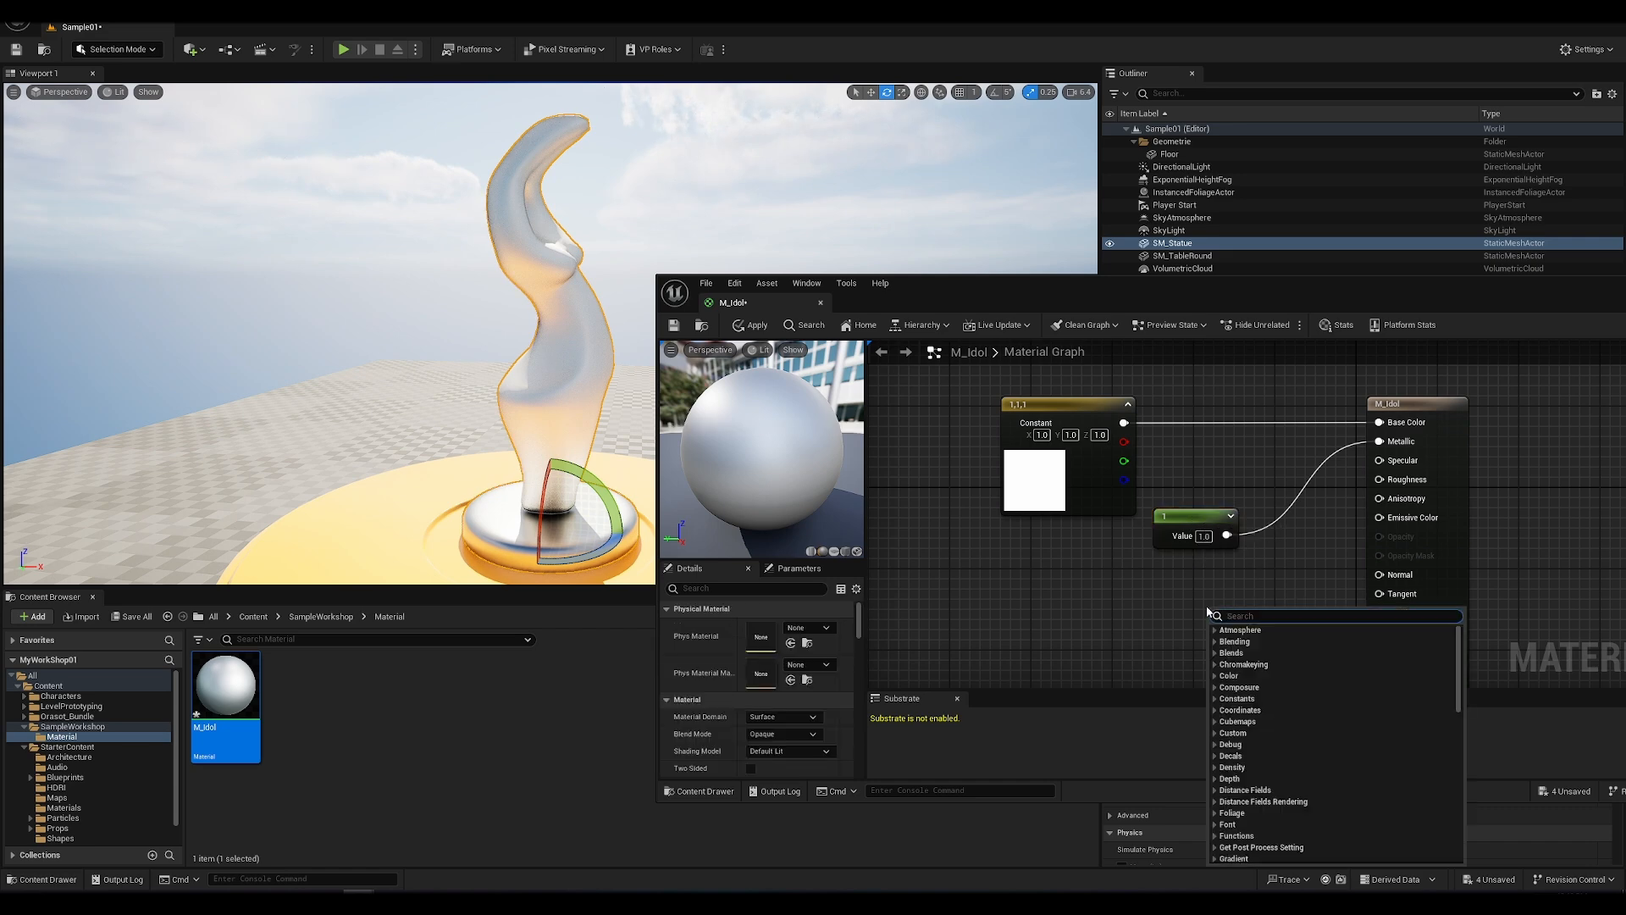
key("Escape")
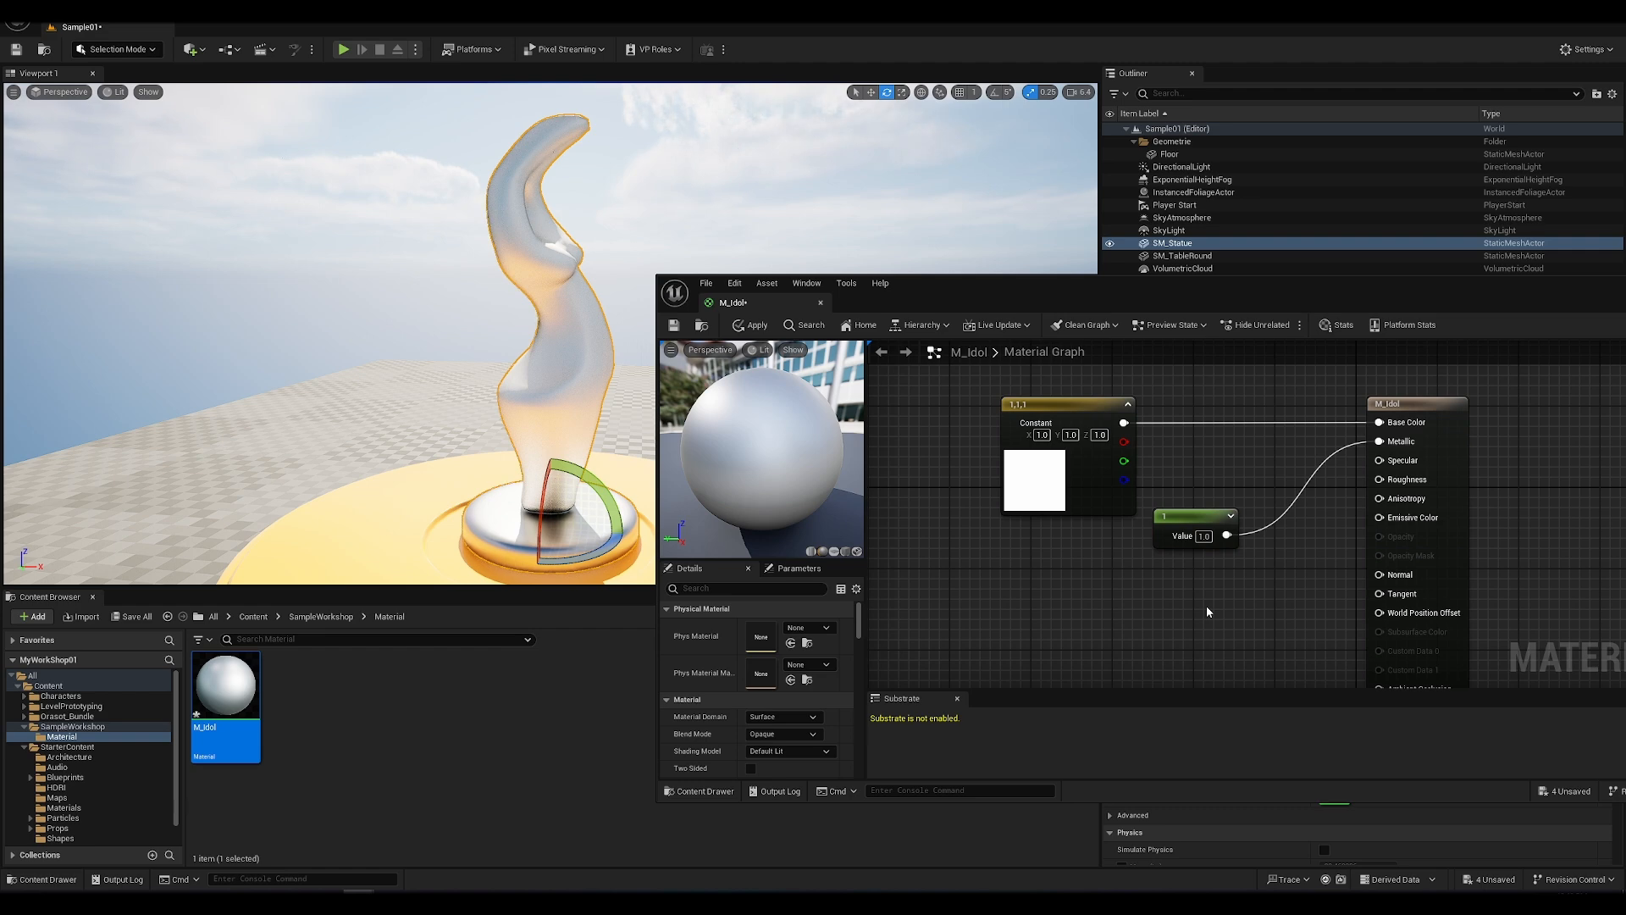
left_click(1206, 606)
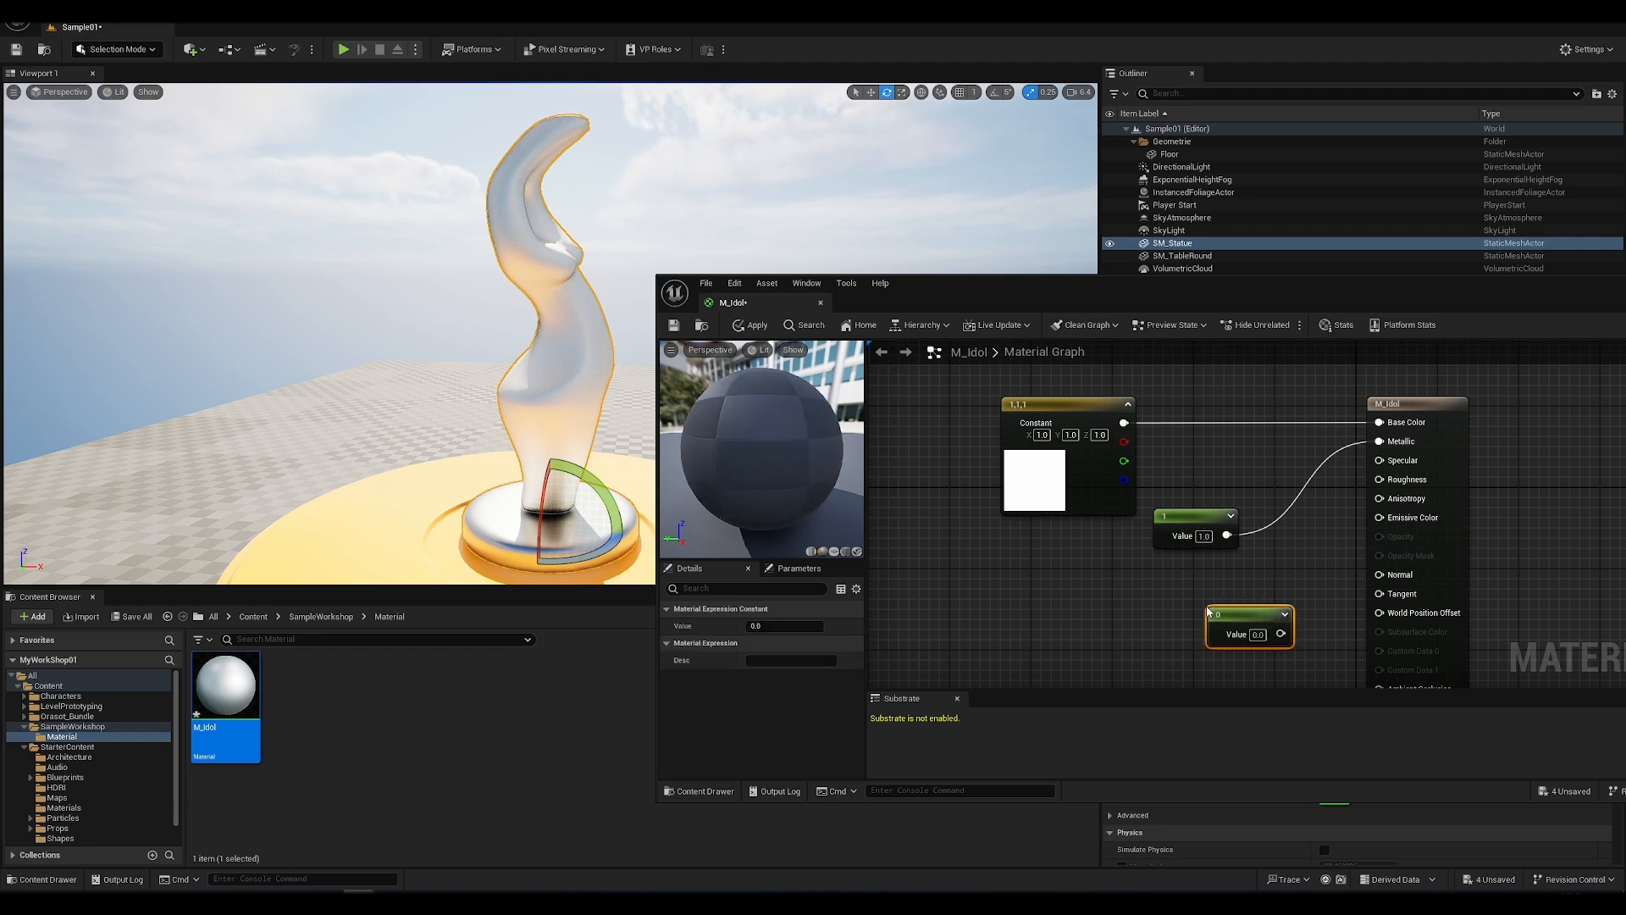
left_click_drag(1288, 638, 1381, 481)
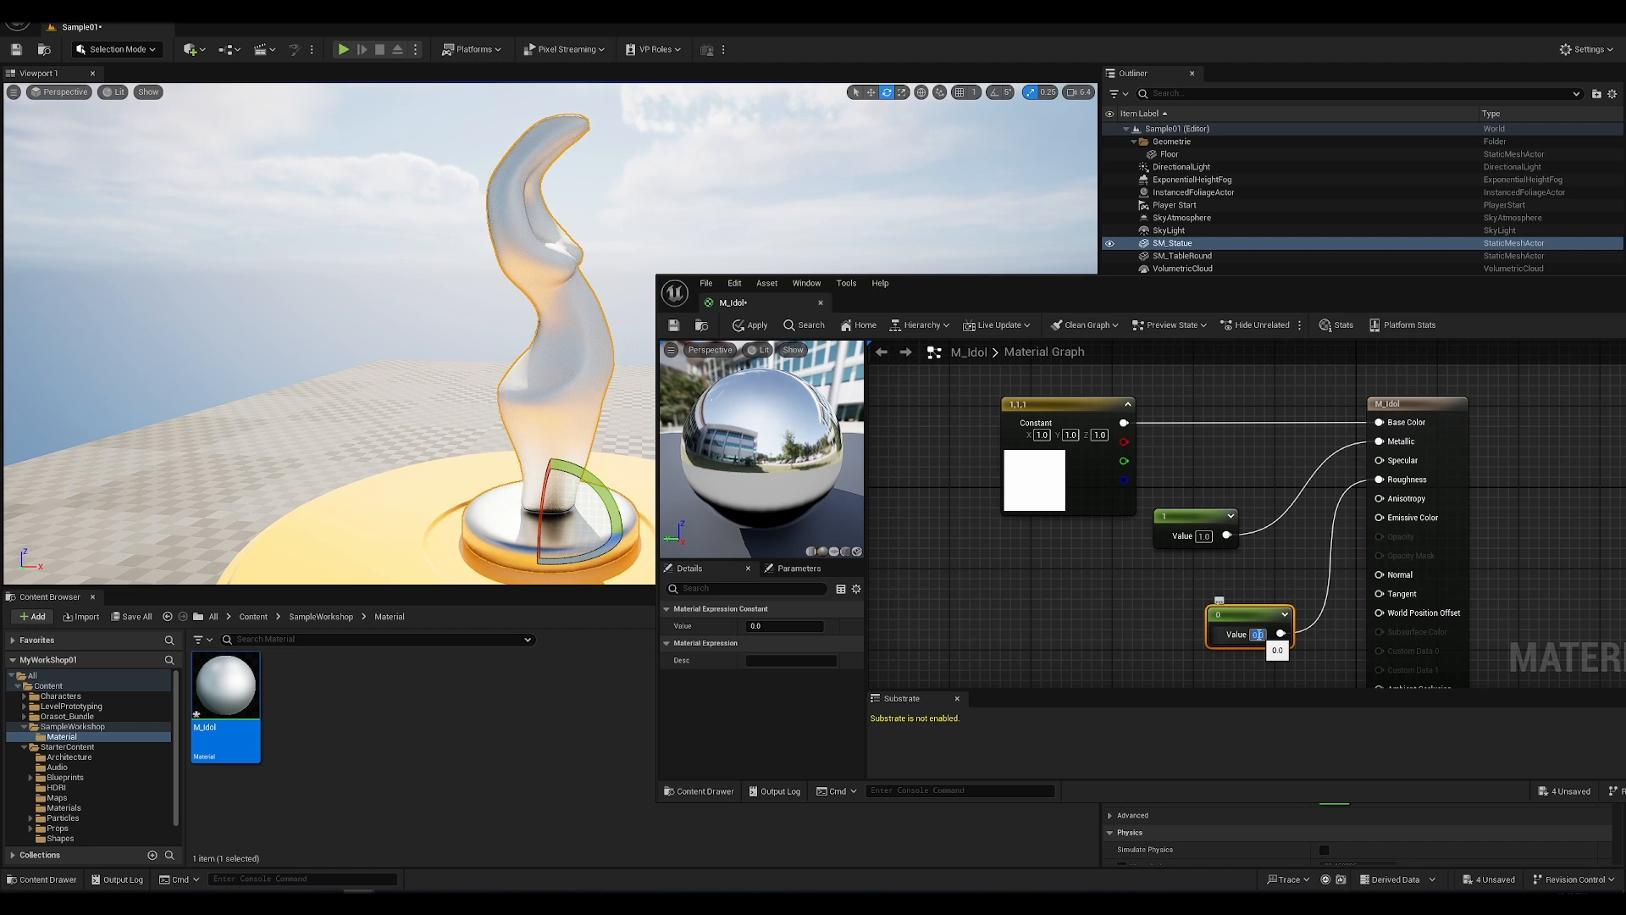
Step: Set the Roughness constant to 1 and apply the material to the statue
type("1")
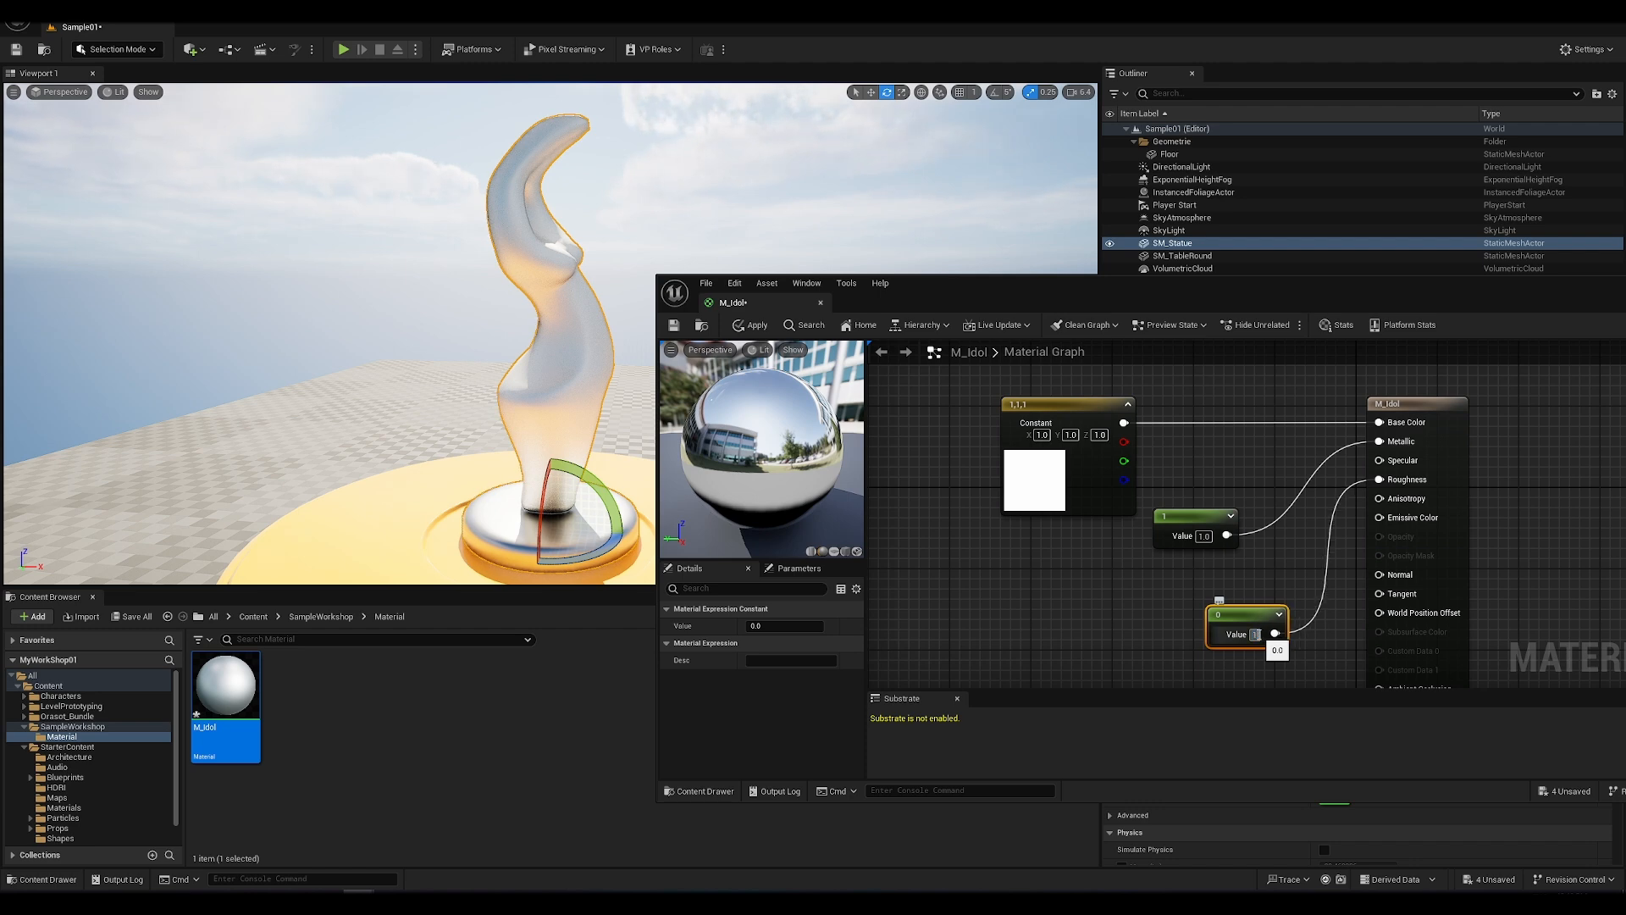
key("Return")
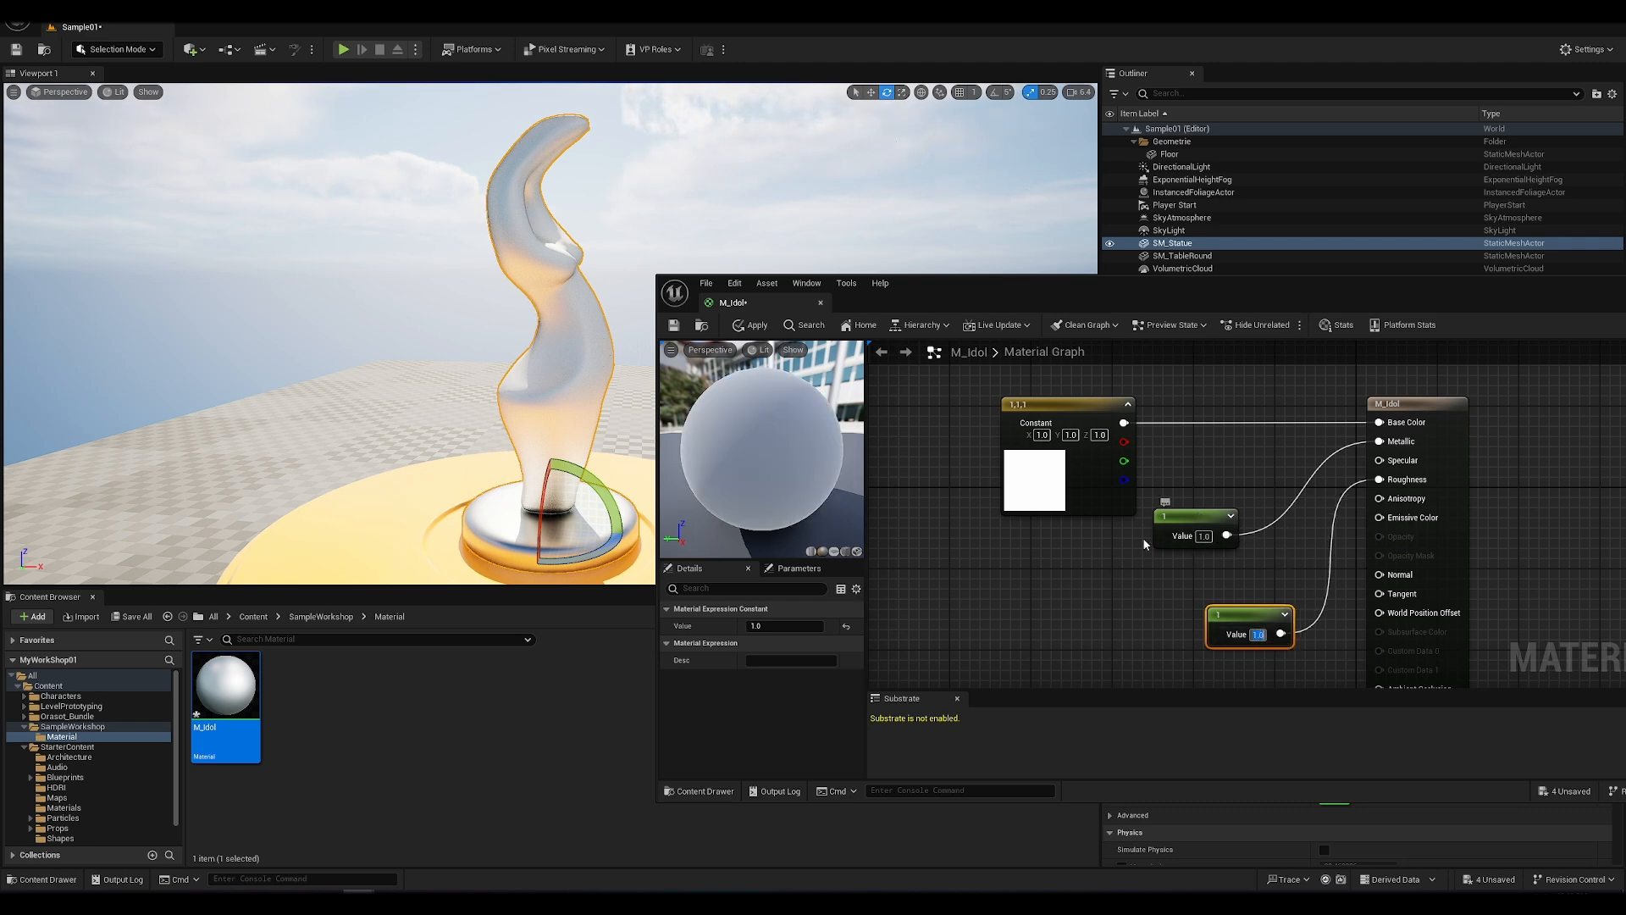
left_click(764, 330)
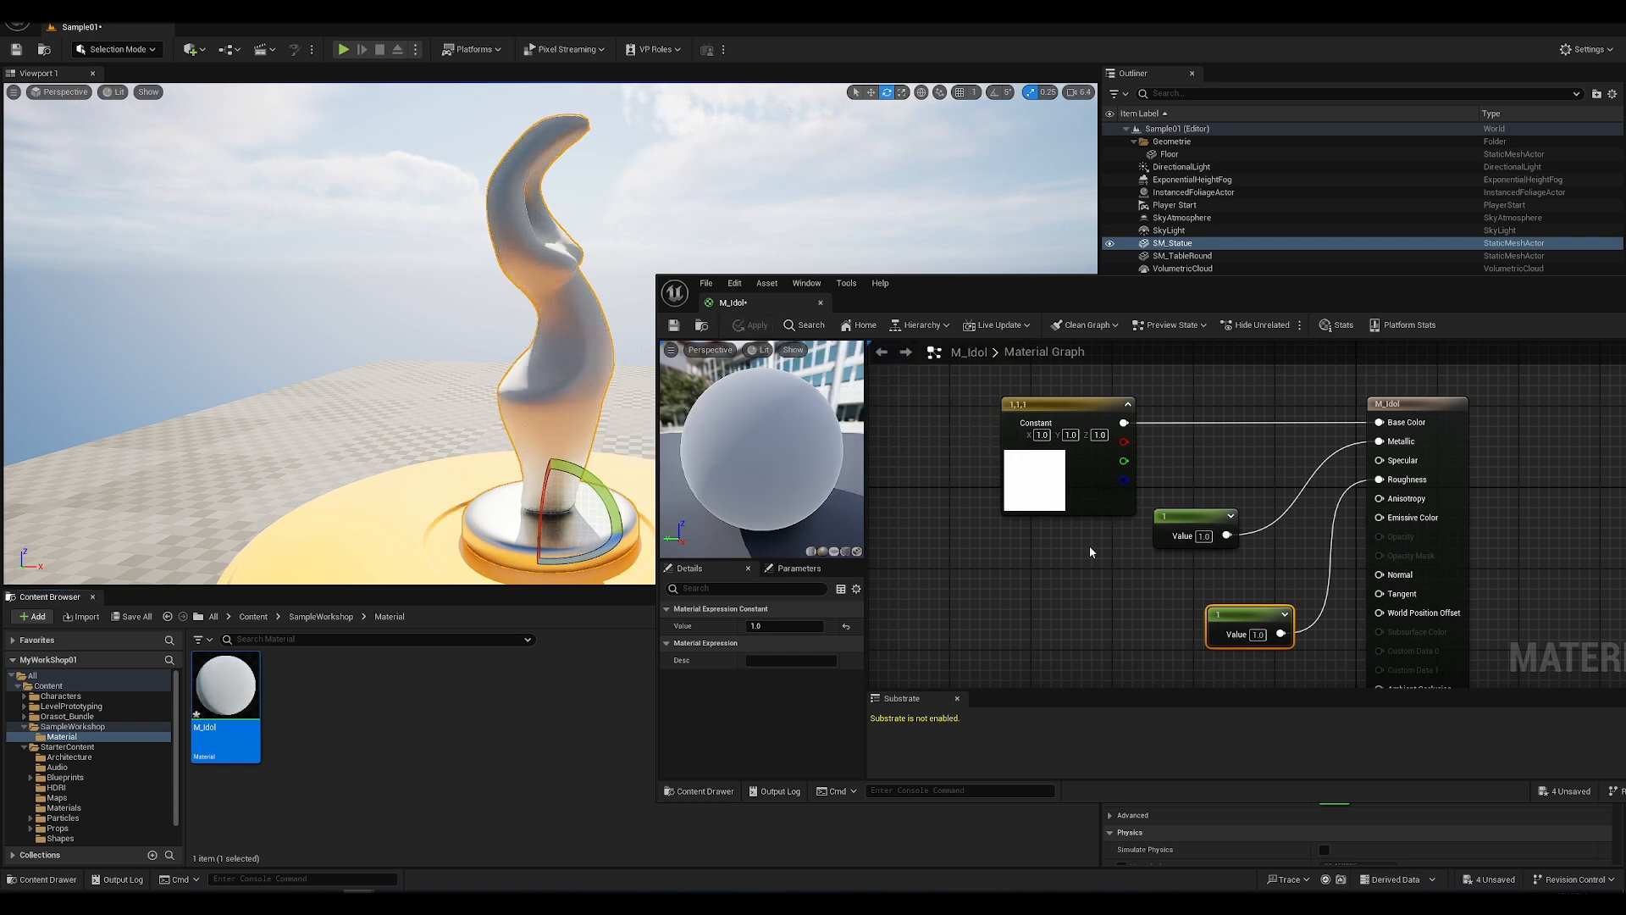
Step: Set the Metallic constant to 0 and apply the material to the statue
left_click(1204, 536)
type("0")
key("Return")
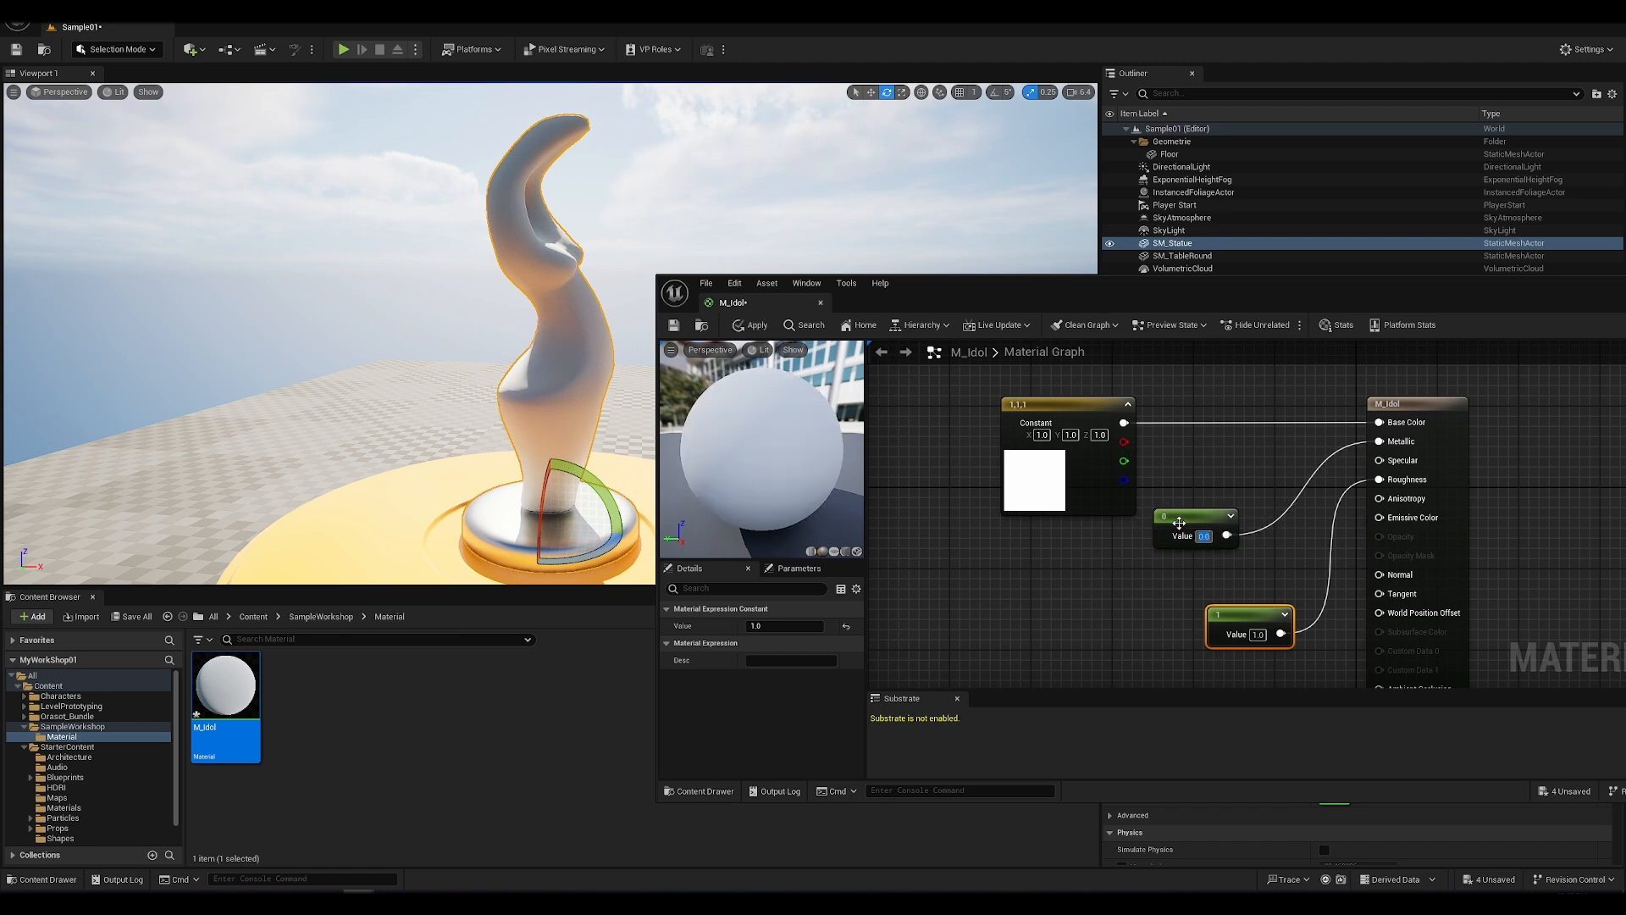
left_click(750, 328)
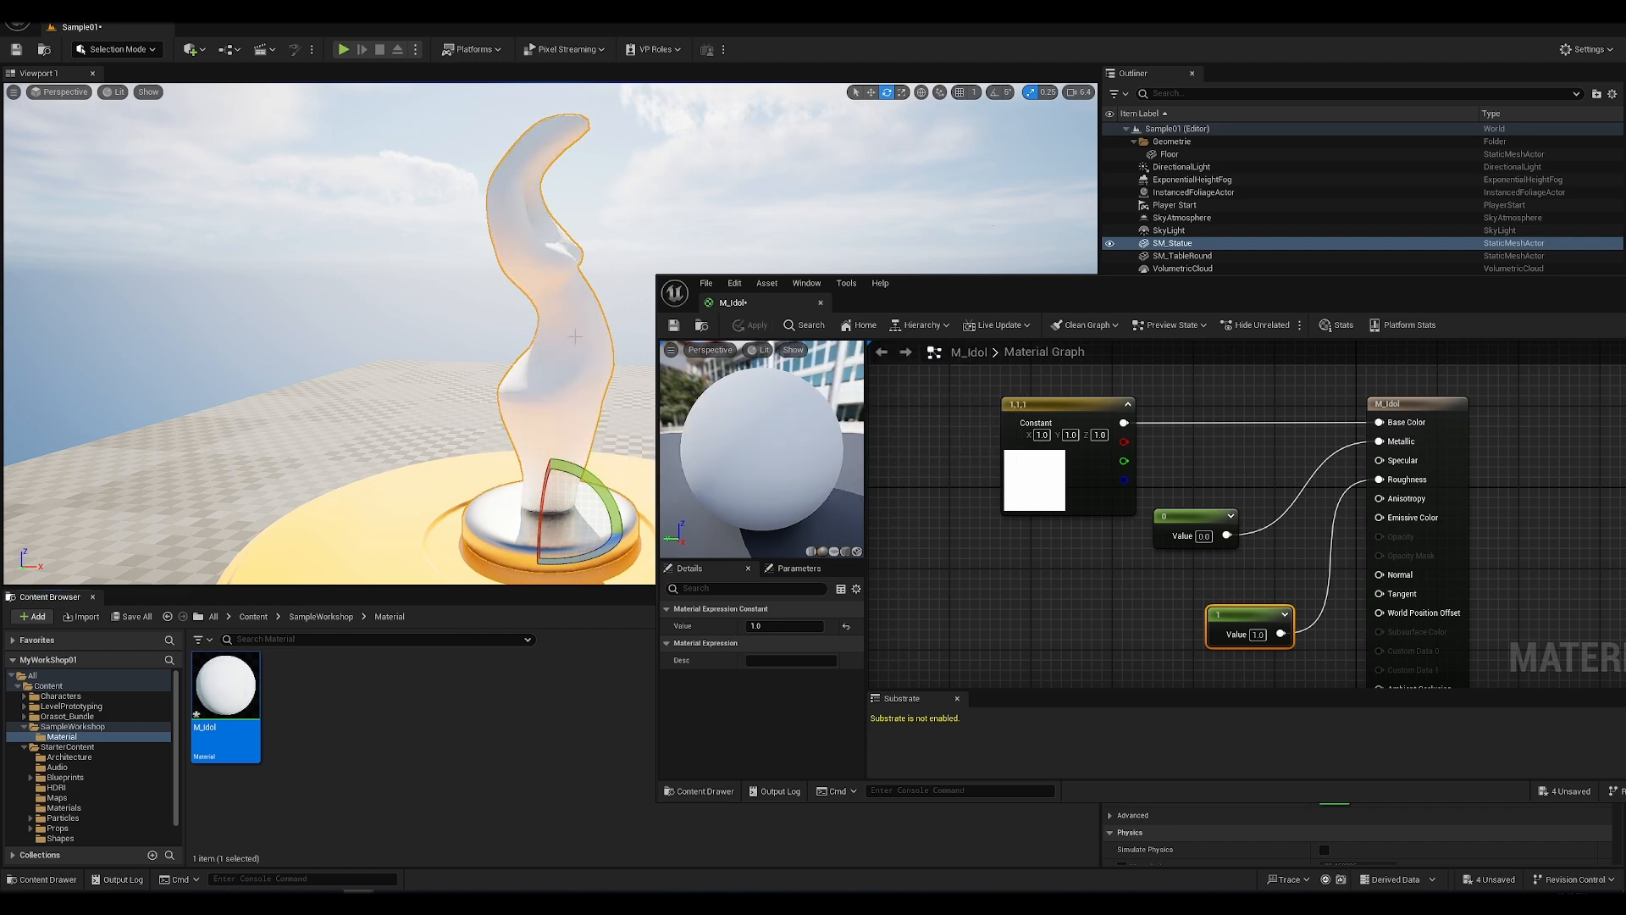
scroll(1106, 576, "down", 4)
scroll(1116, 583, "up", 2)
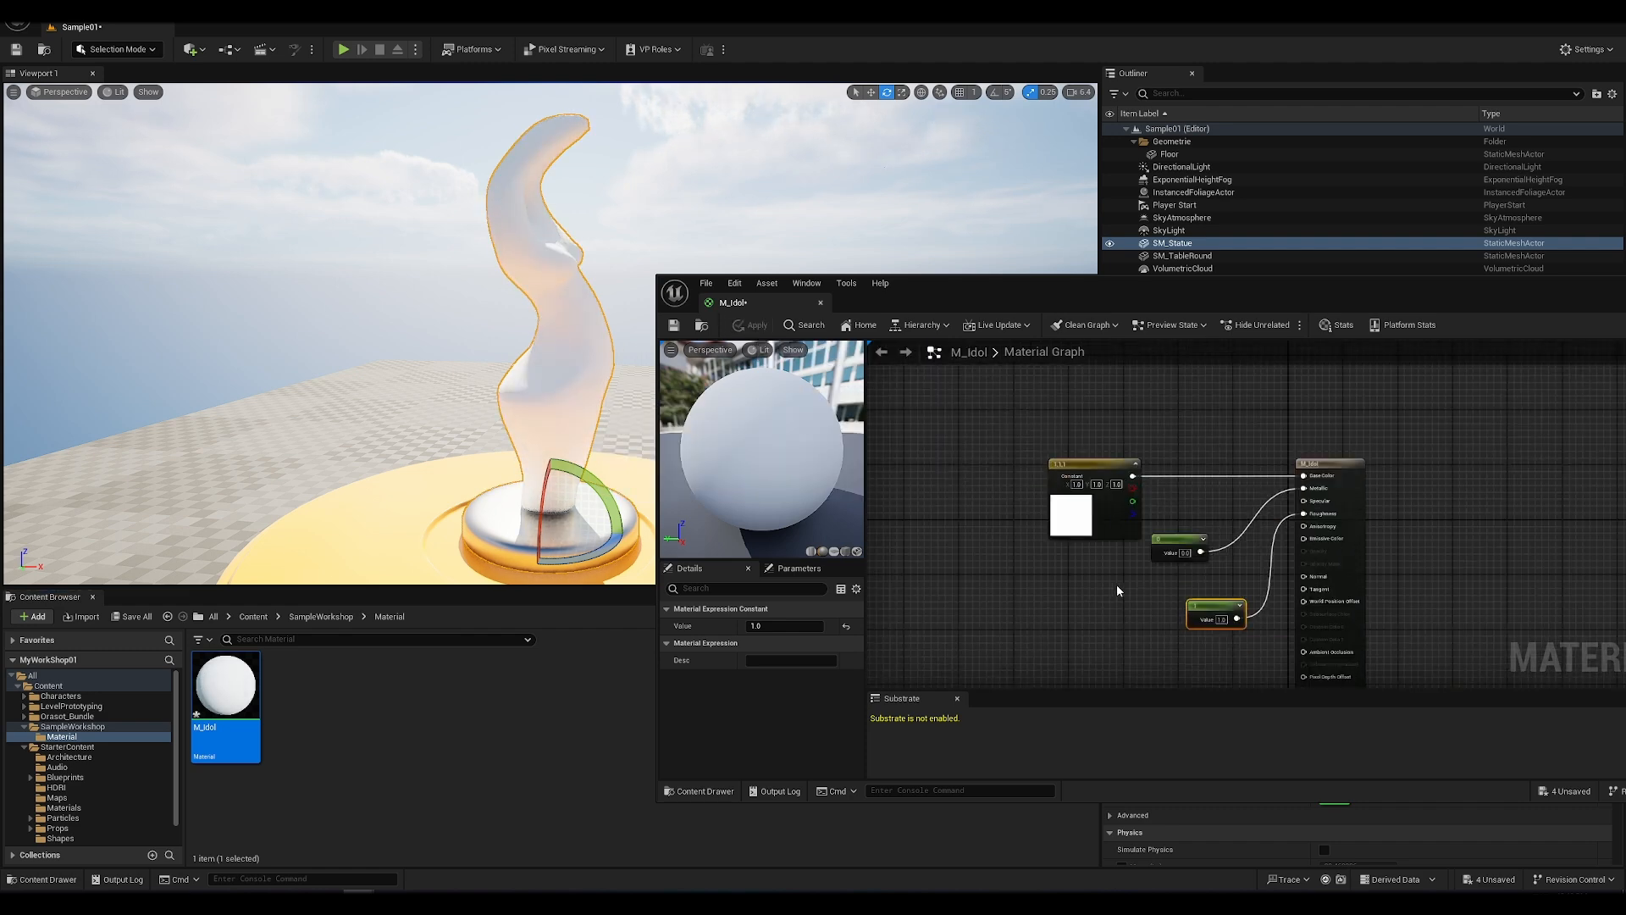
Step: Convert the white Constant3Vector node feeding Base Color into a parameter named ColorParam
left_click_drag(1201, 293, 773, 277)
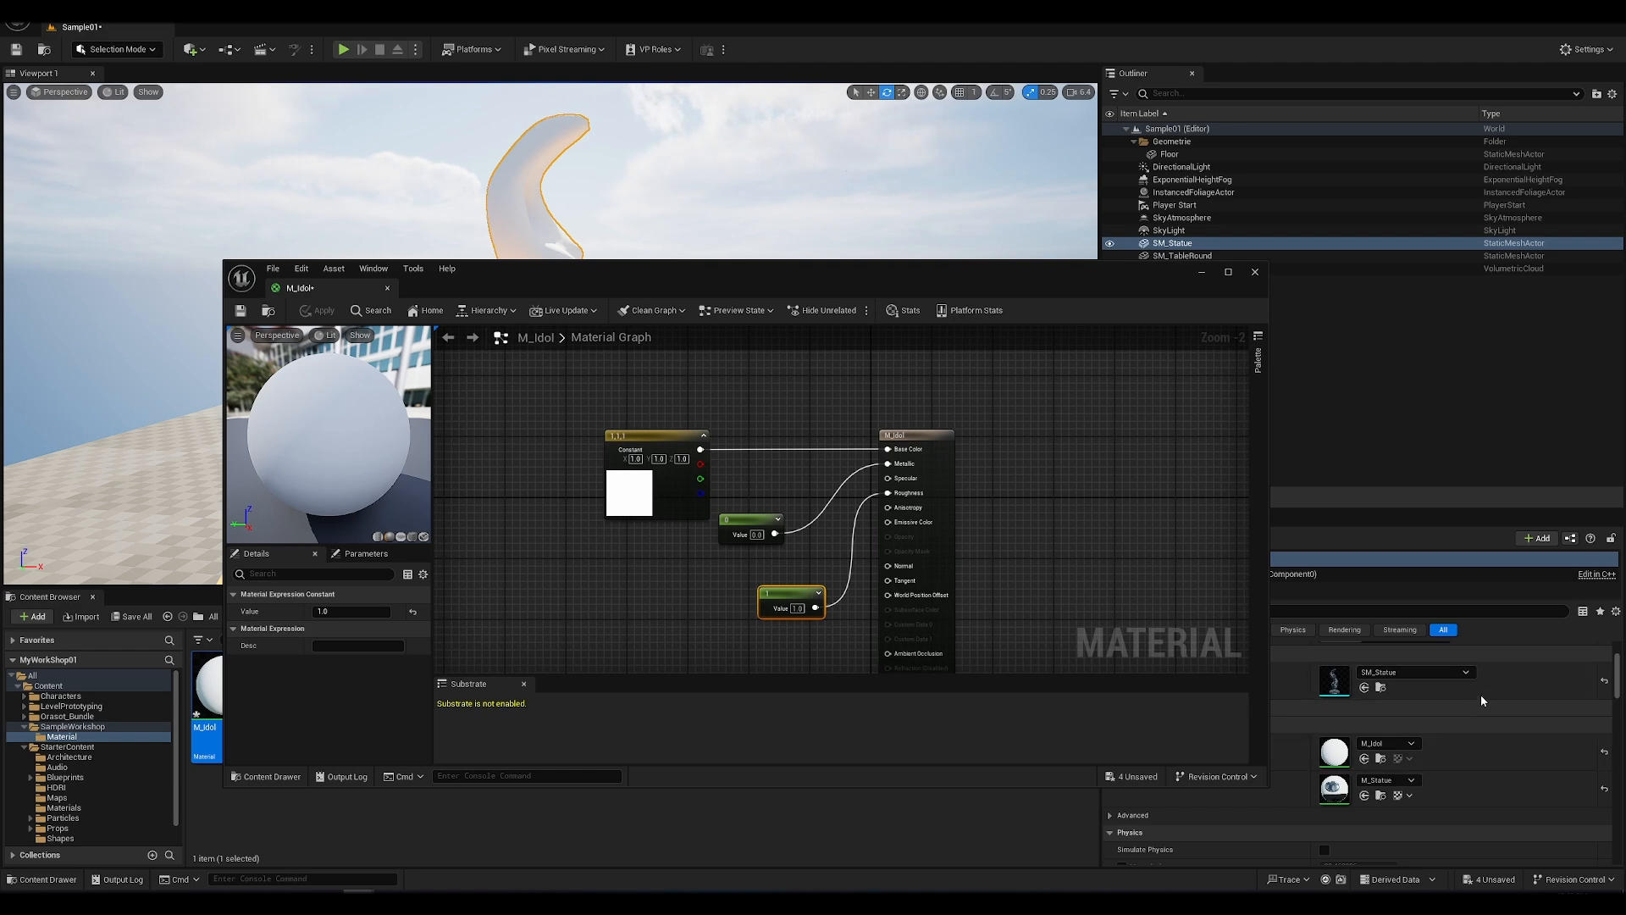
scroll(1477, 733, "down", 2)
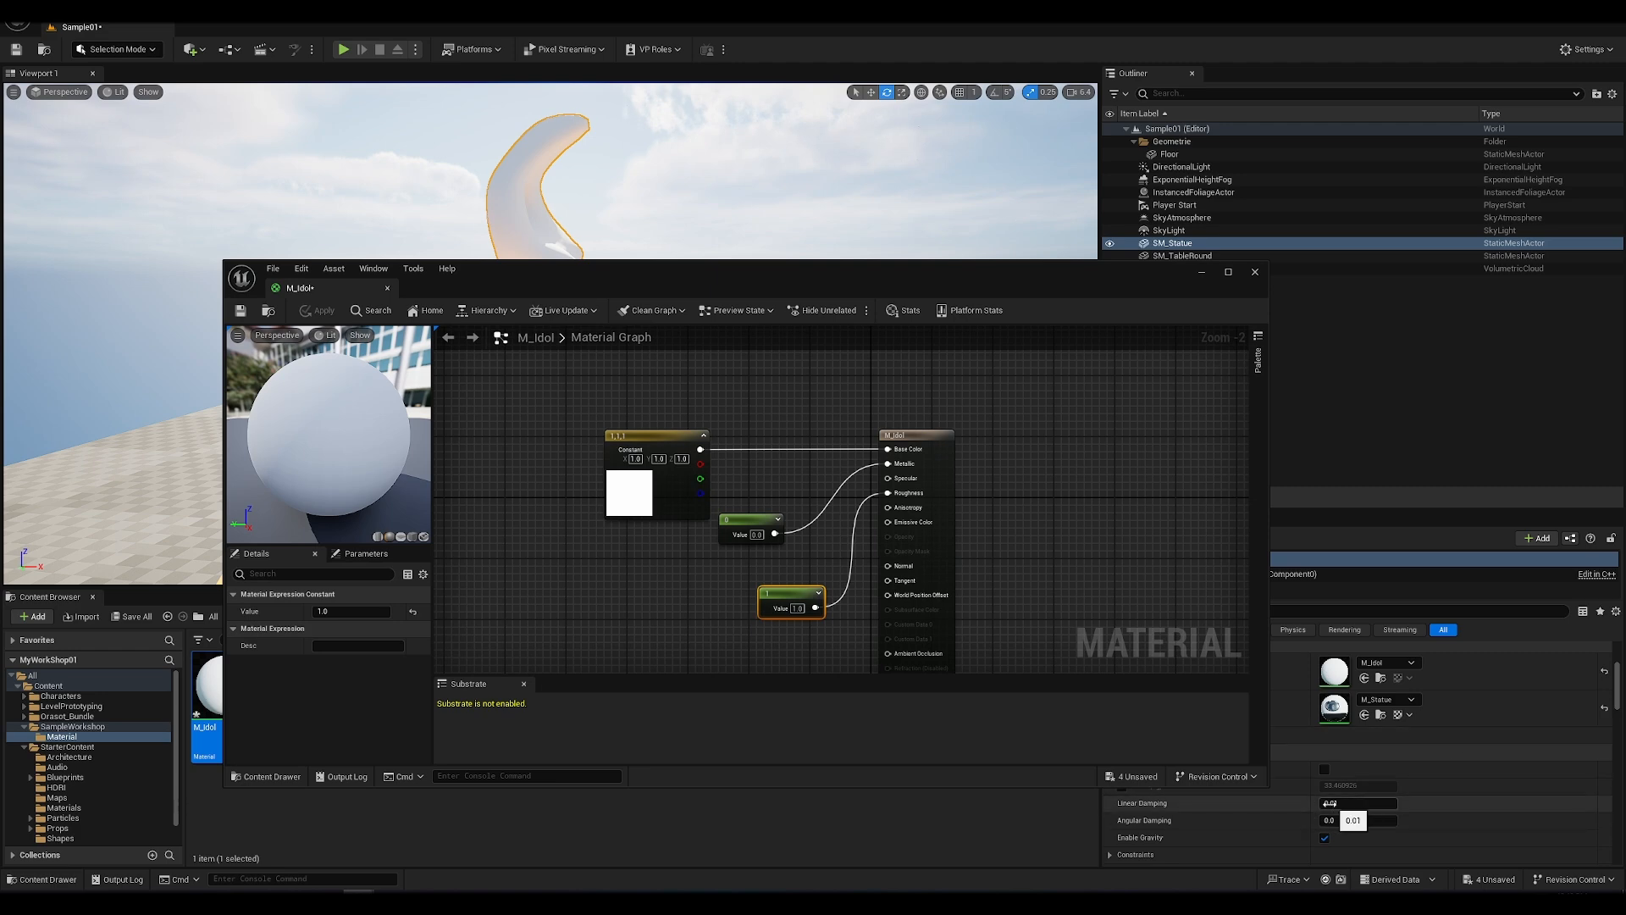
scroll(1332, 813, "down", 2)
scroll(1330, 813, "up", 3)
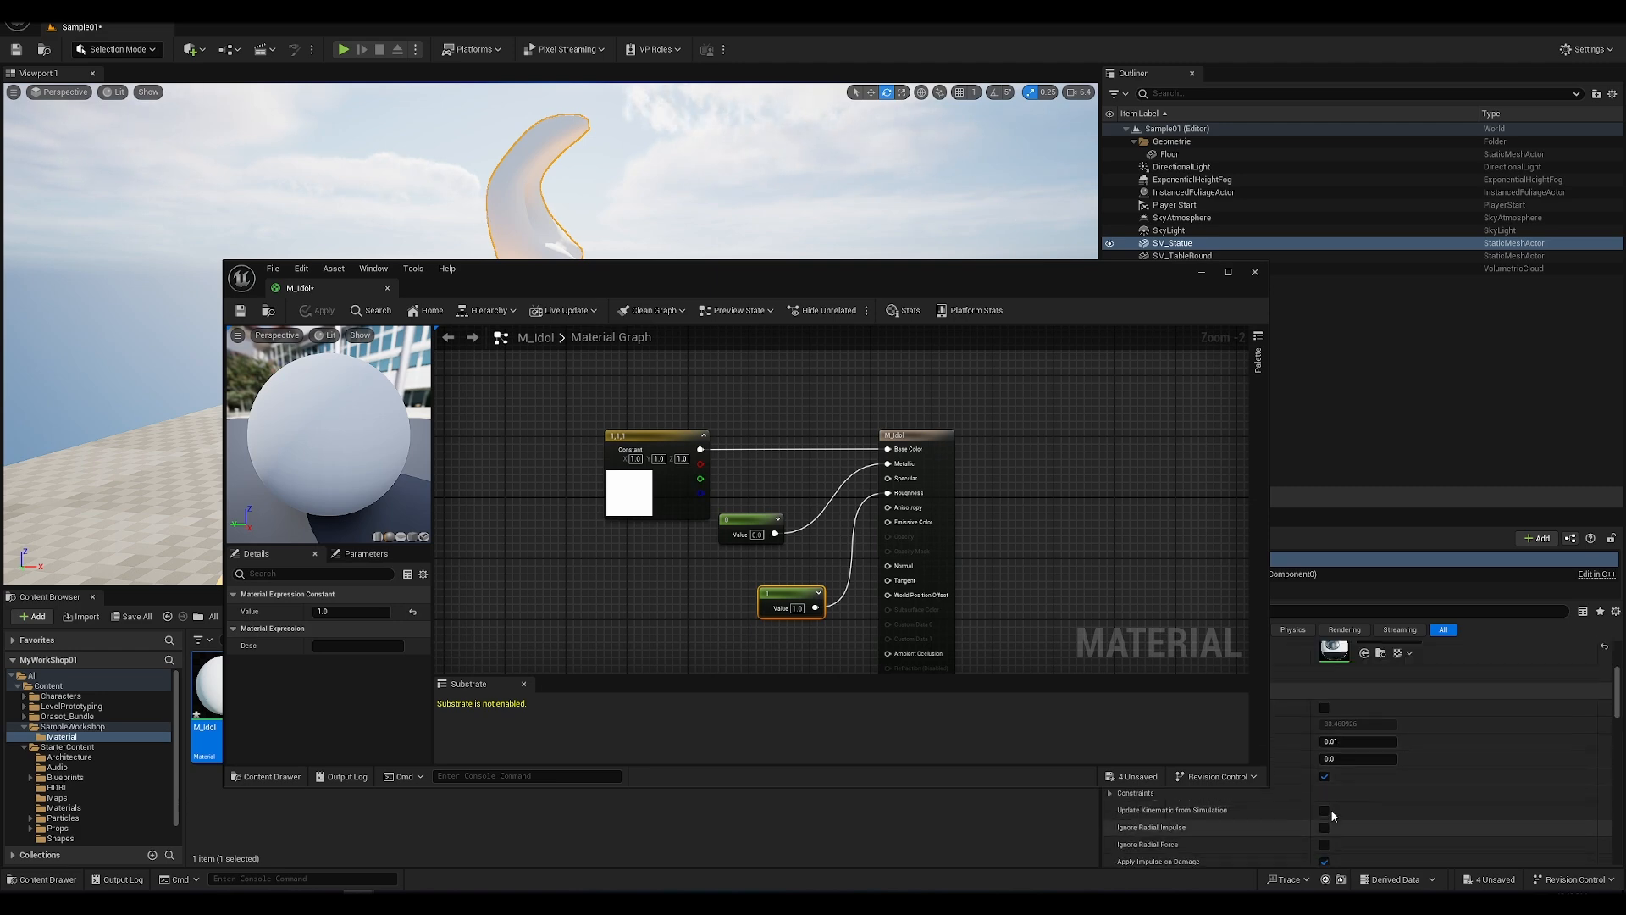
left_click(648, 441)
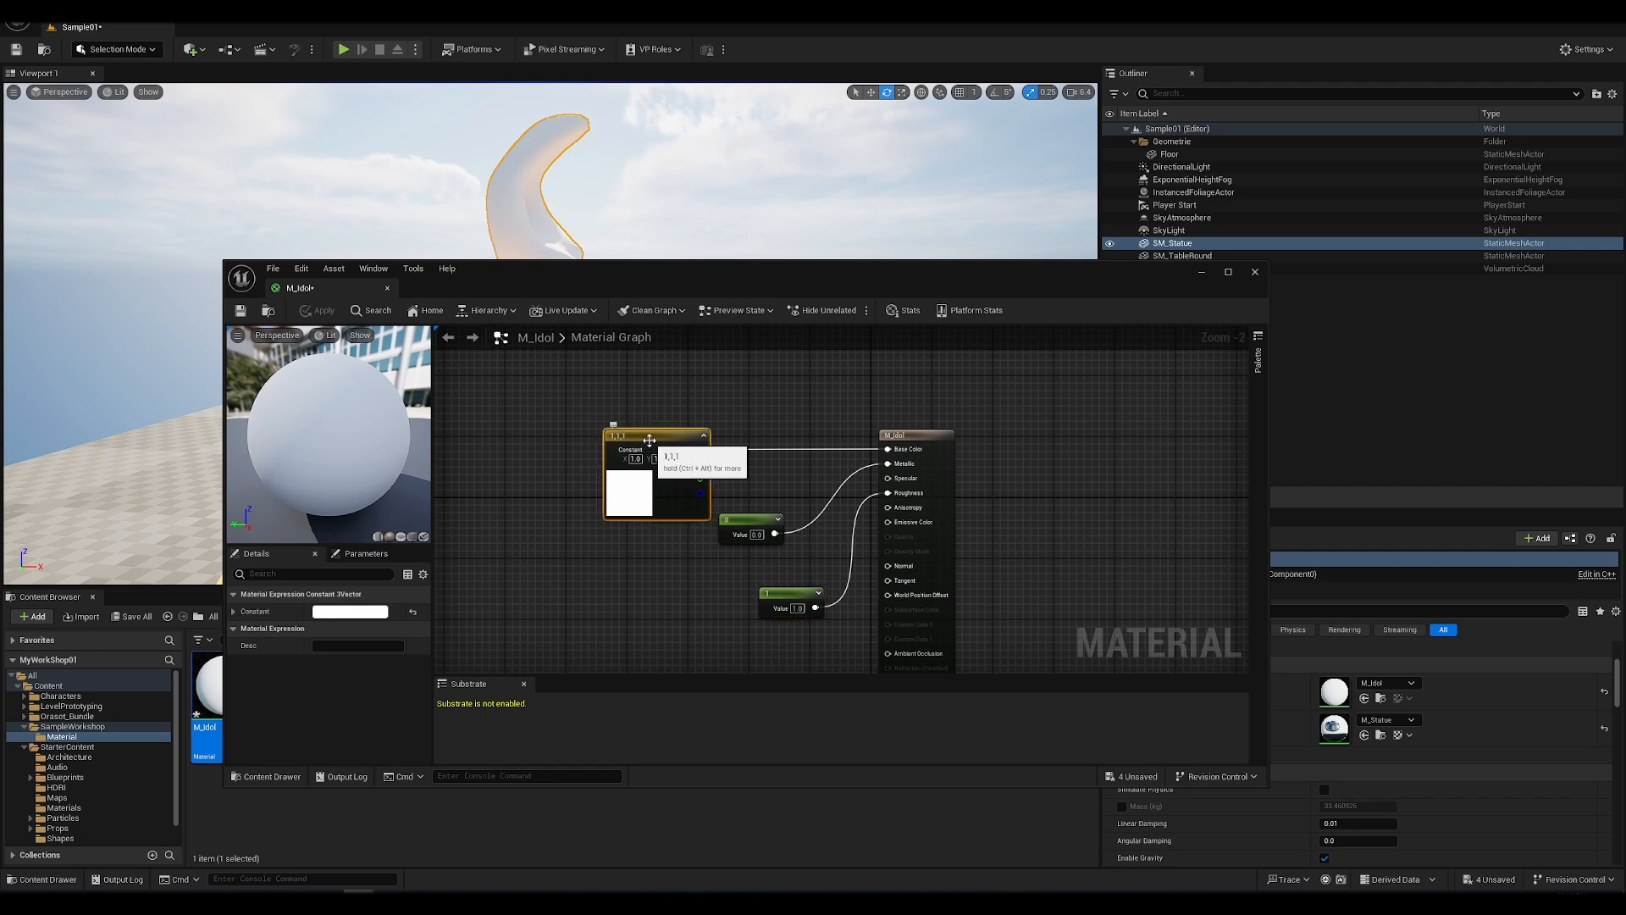
right_click(648, 441)
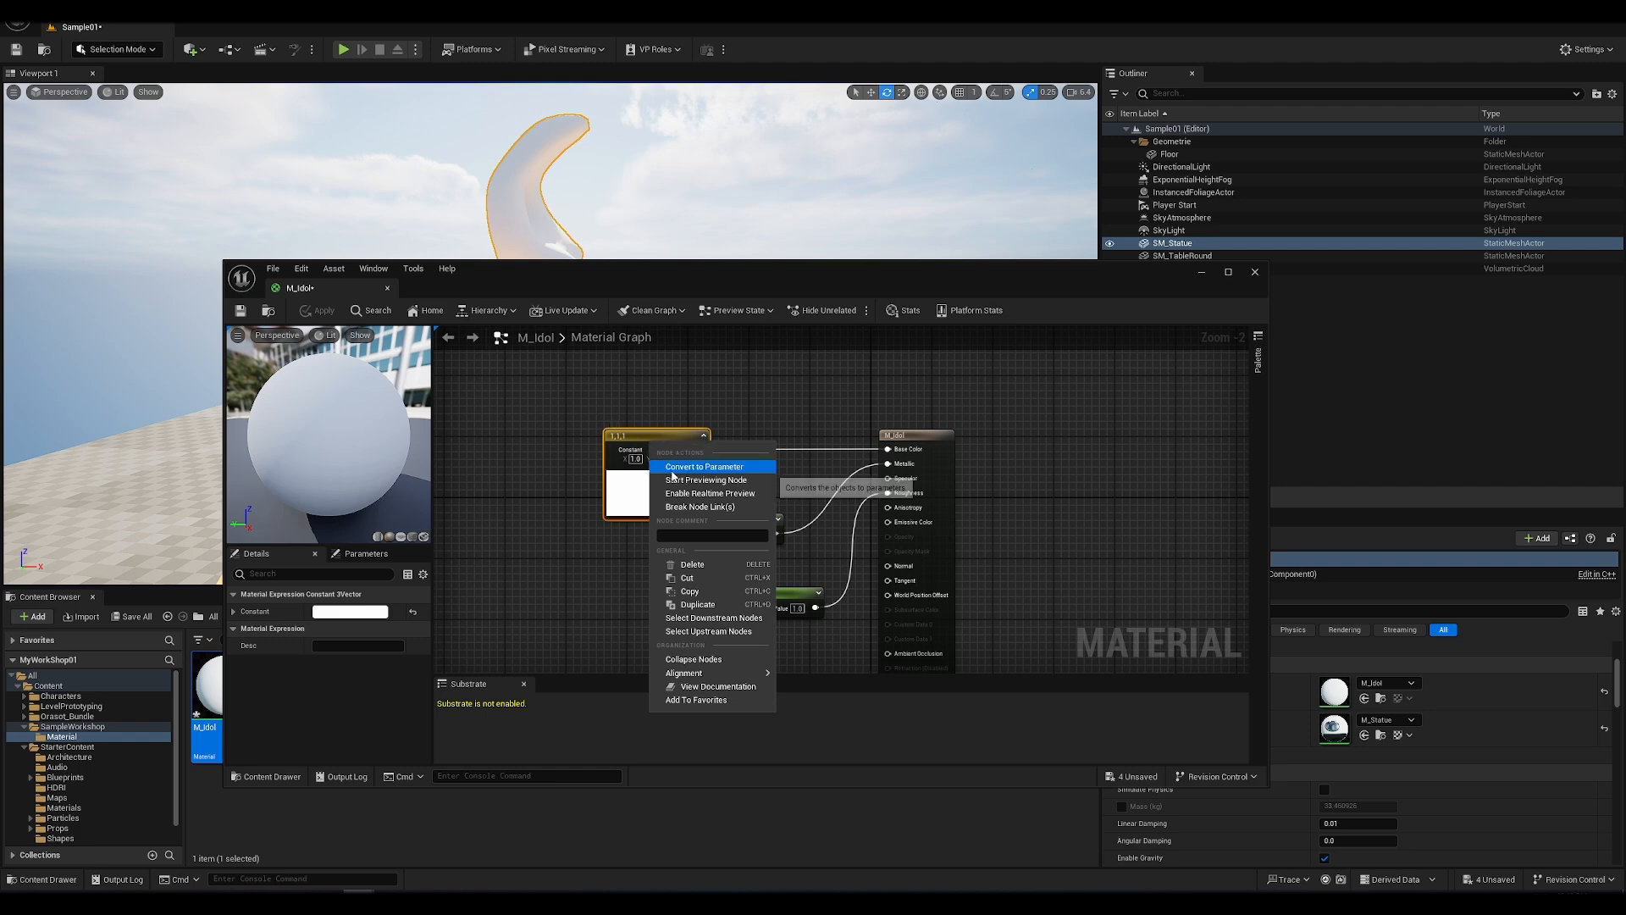
left_click(673, 468)
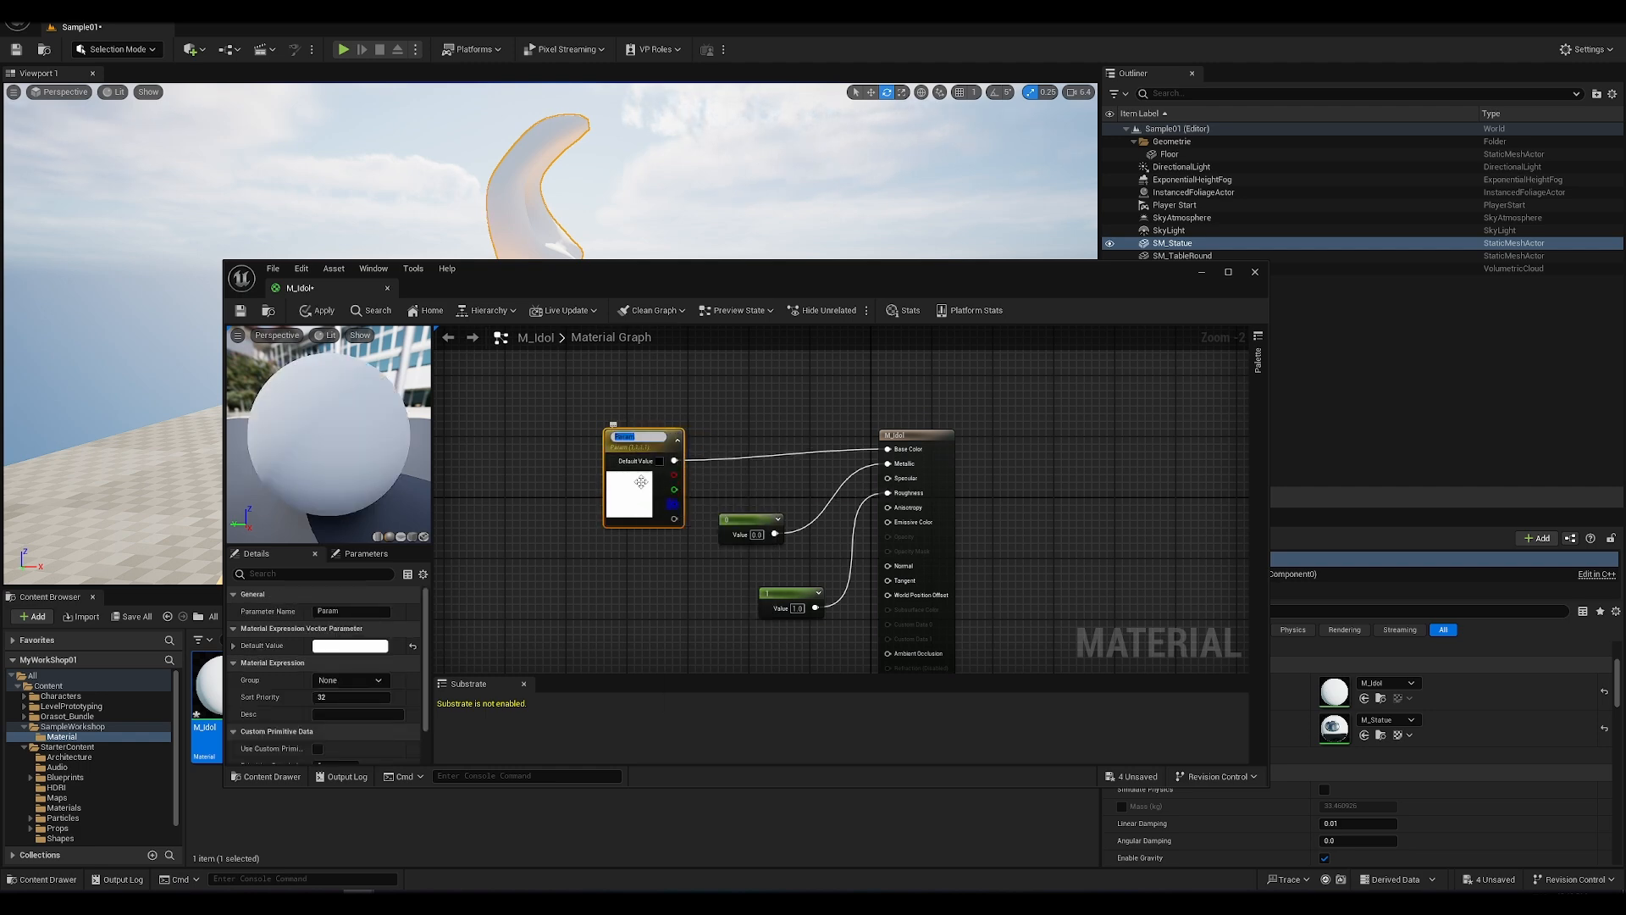
type("Color")
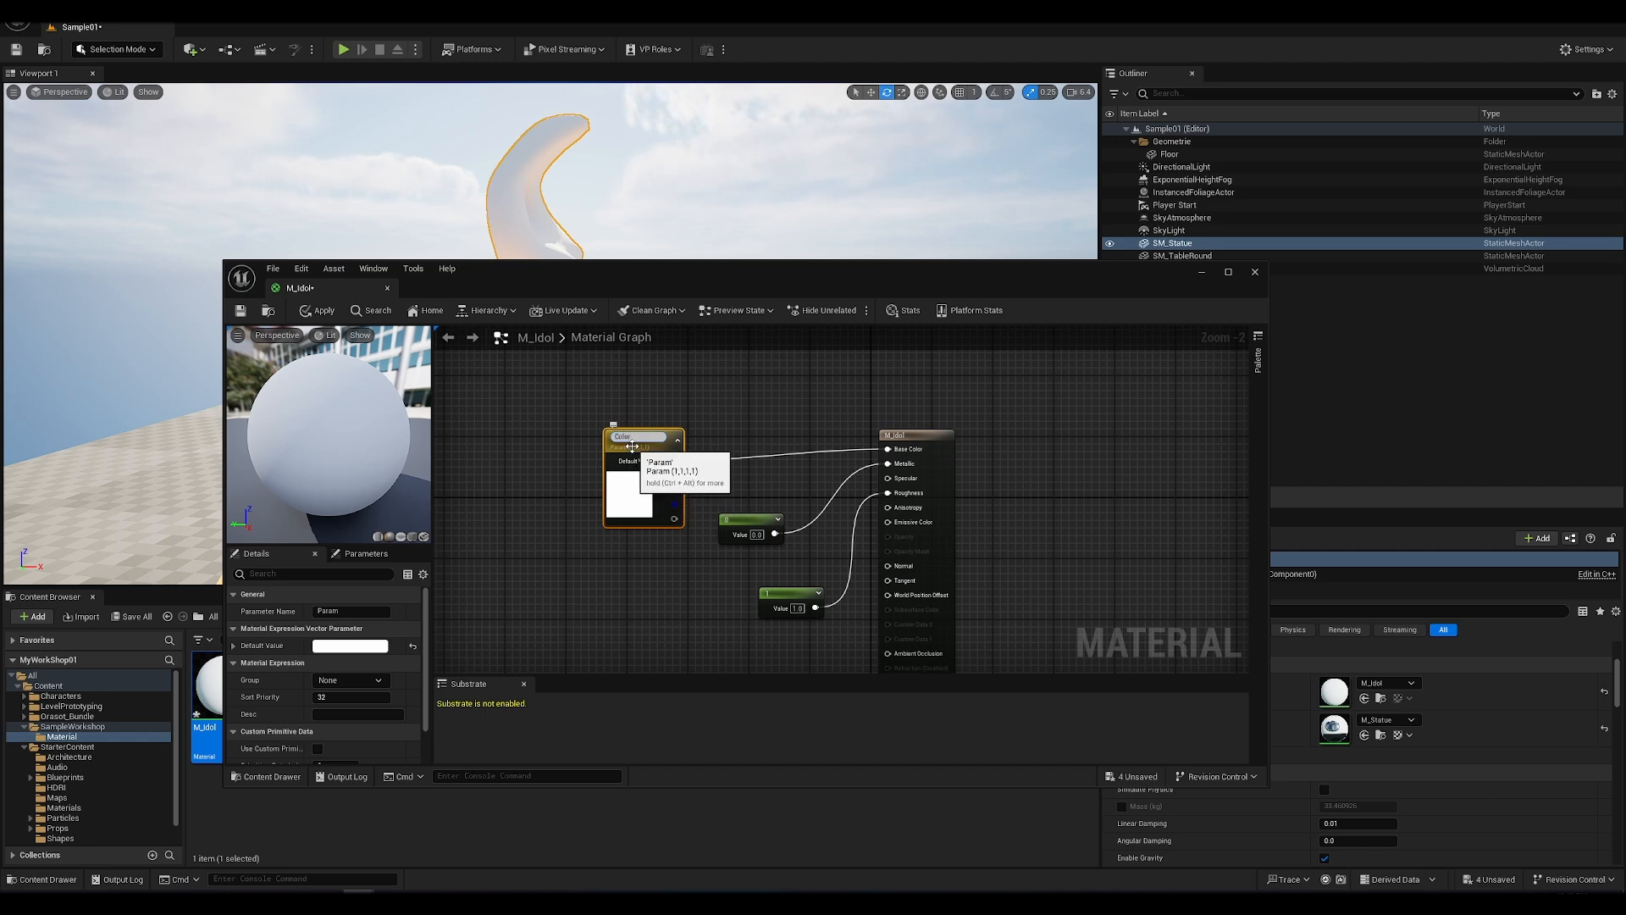
type("Param")
key("Return")
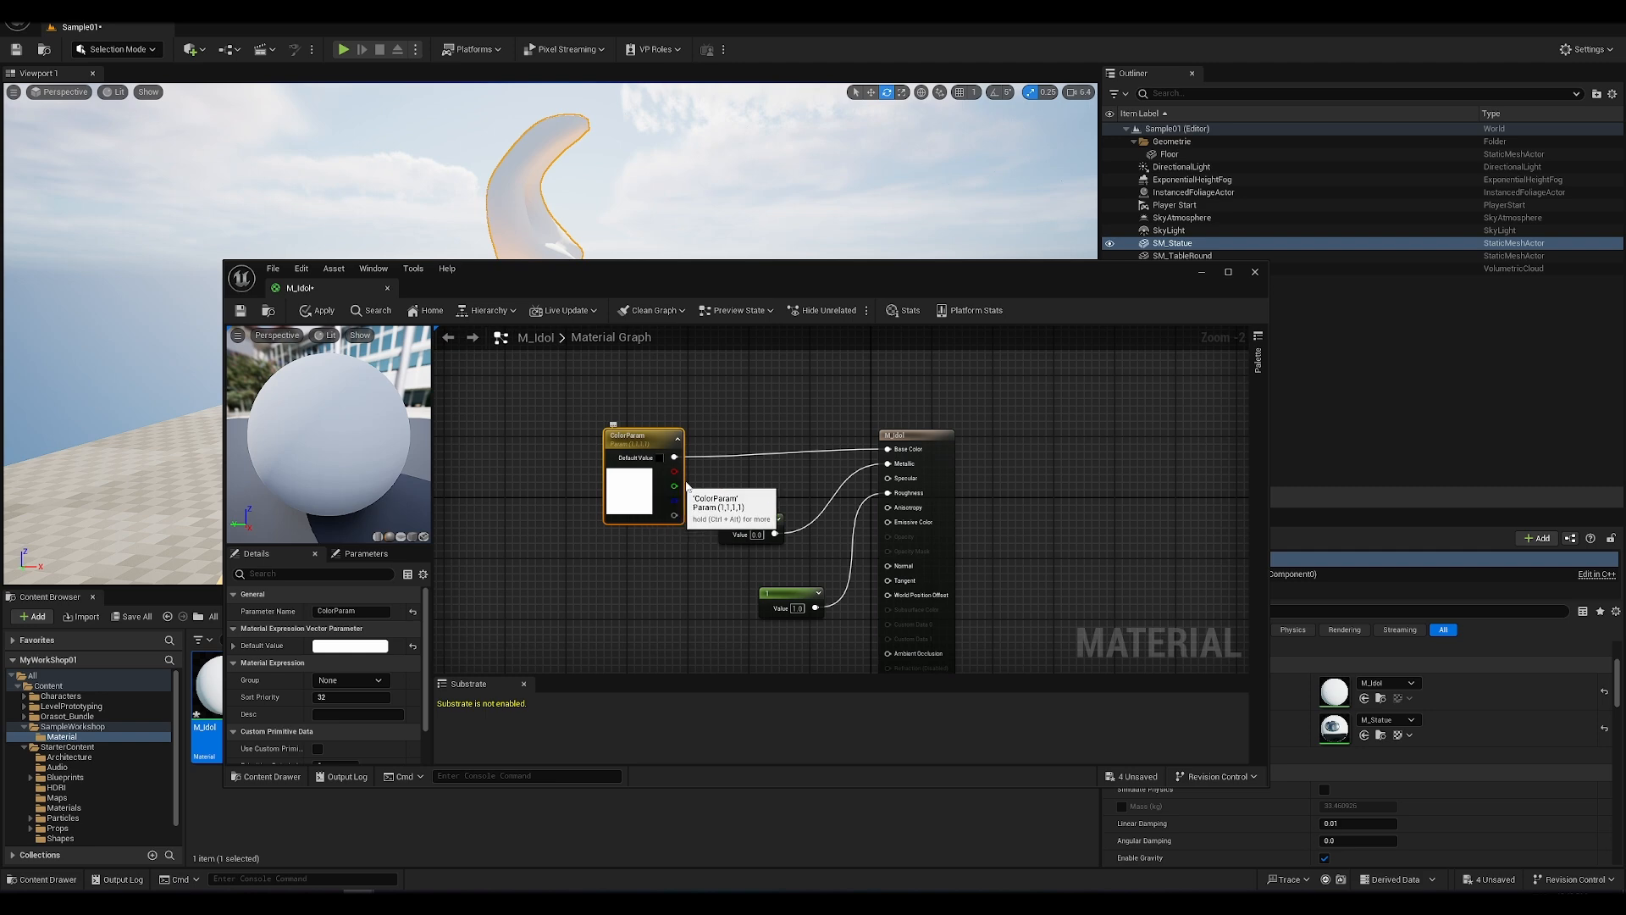
Step: Set the ColorParam default color to fully saturated red and apply the material to the statue
double_click(640, 489)
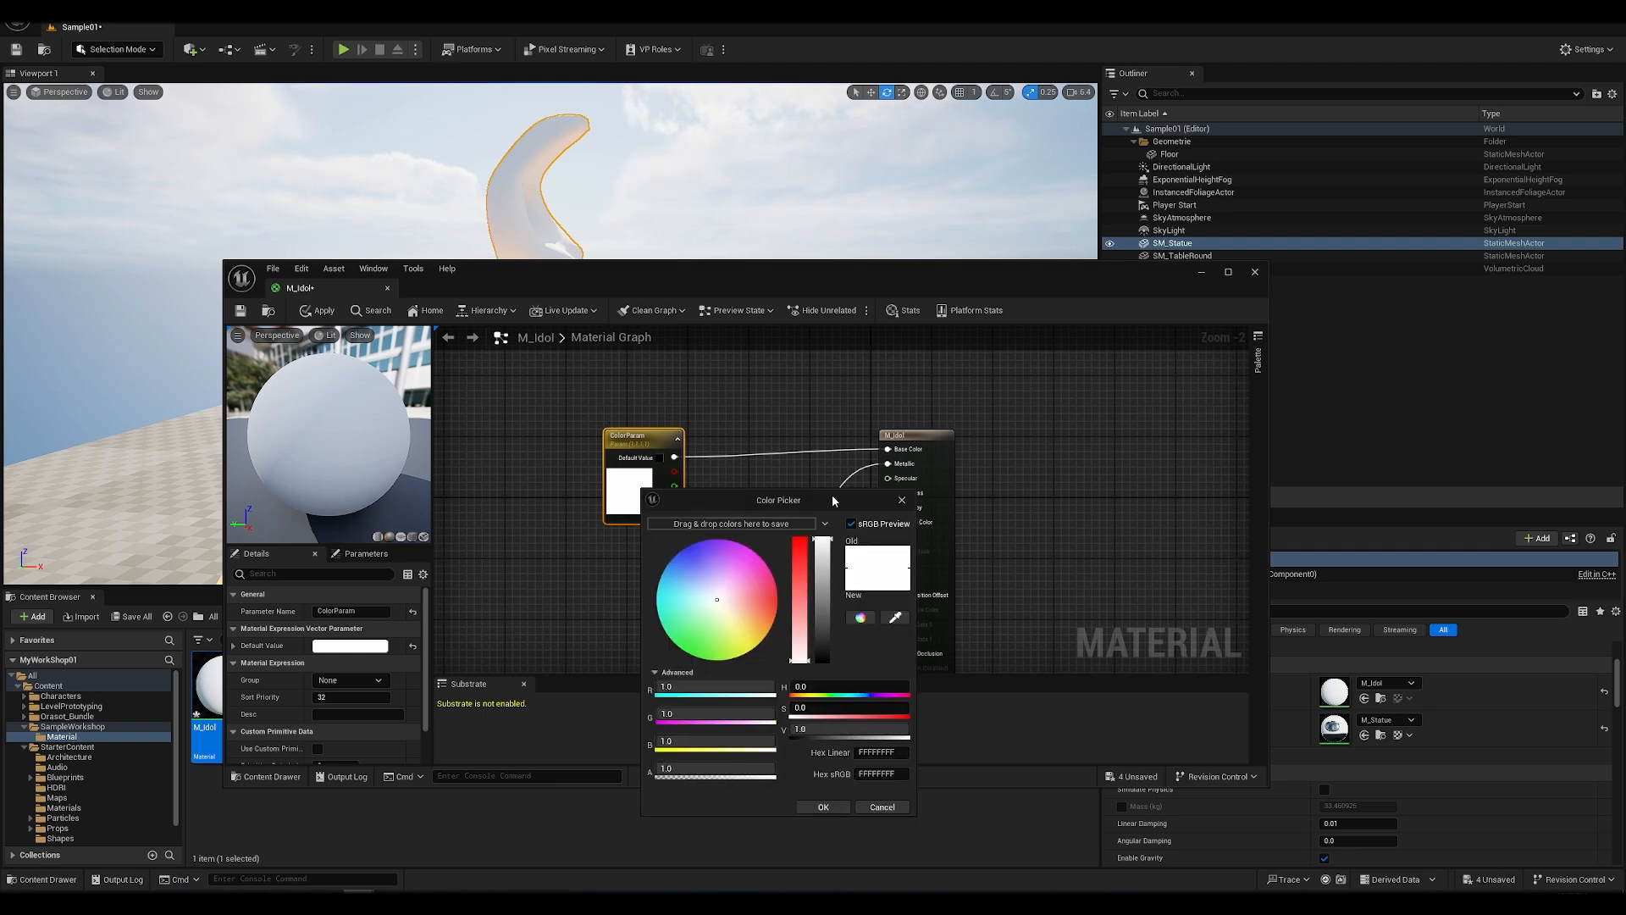
left_click(902, 500)
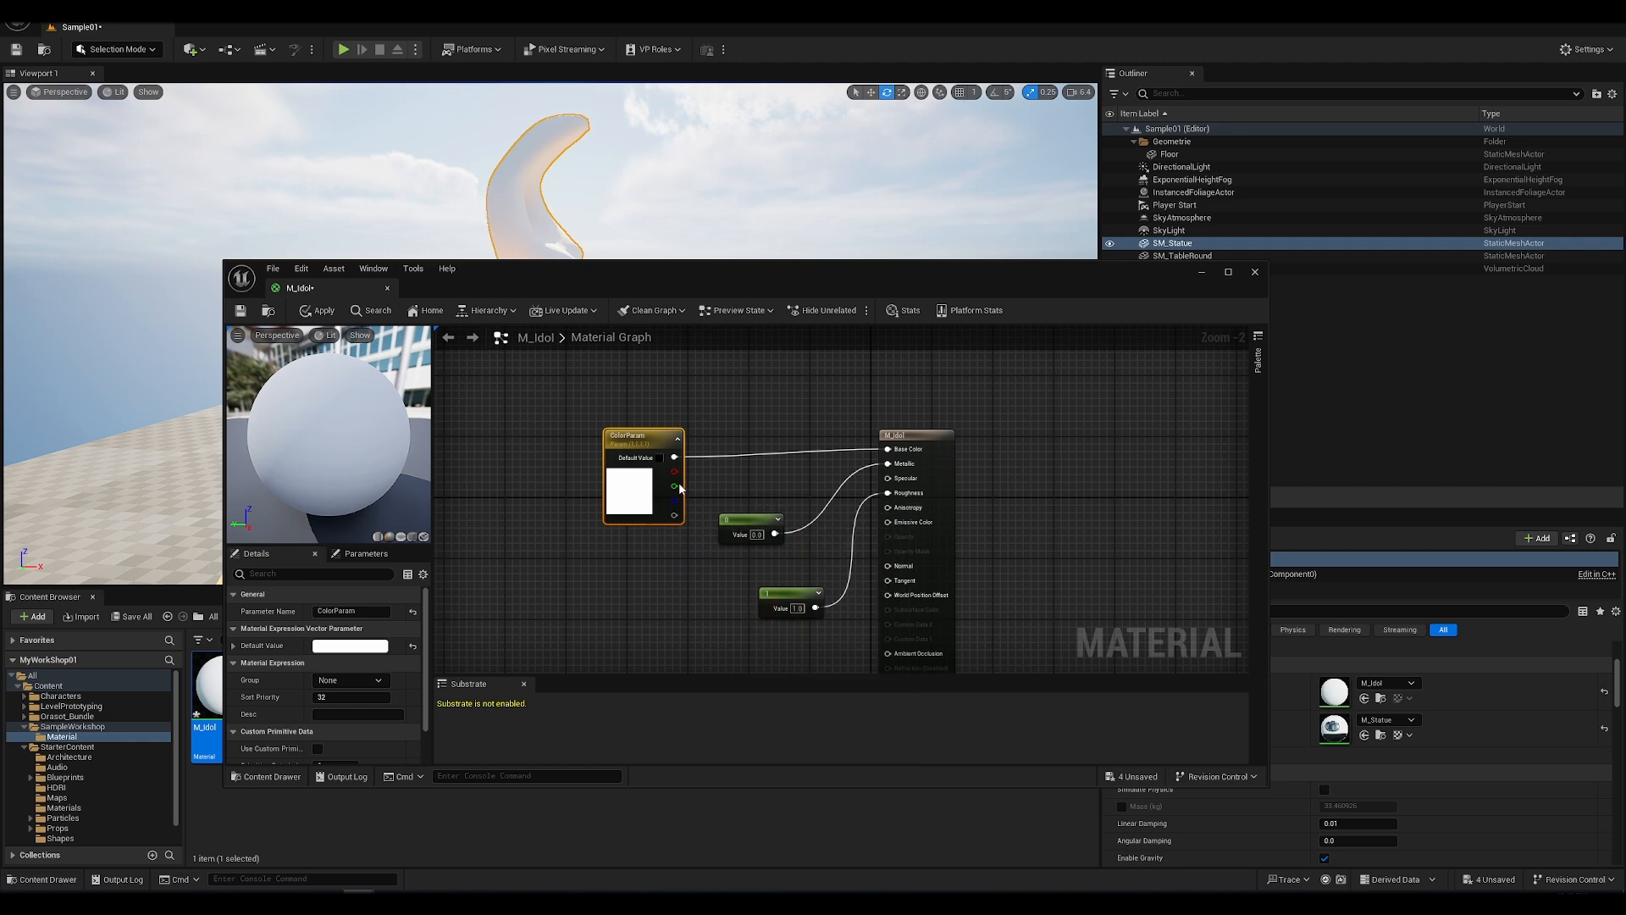
double_click(635, 492)
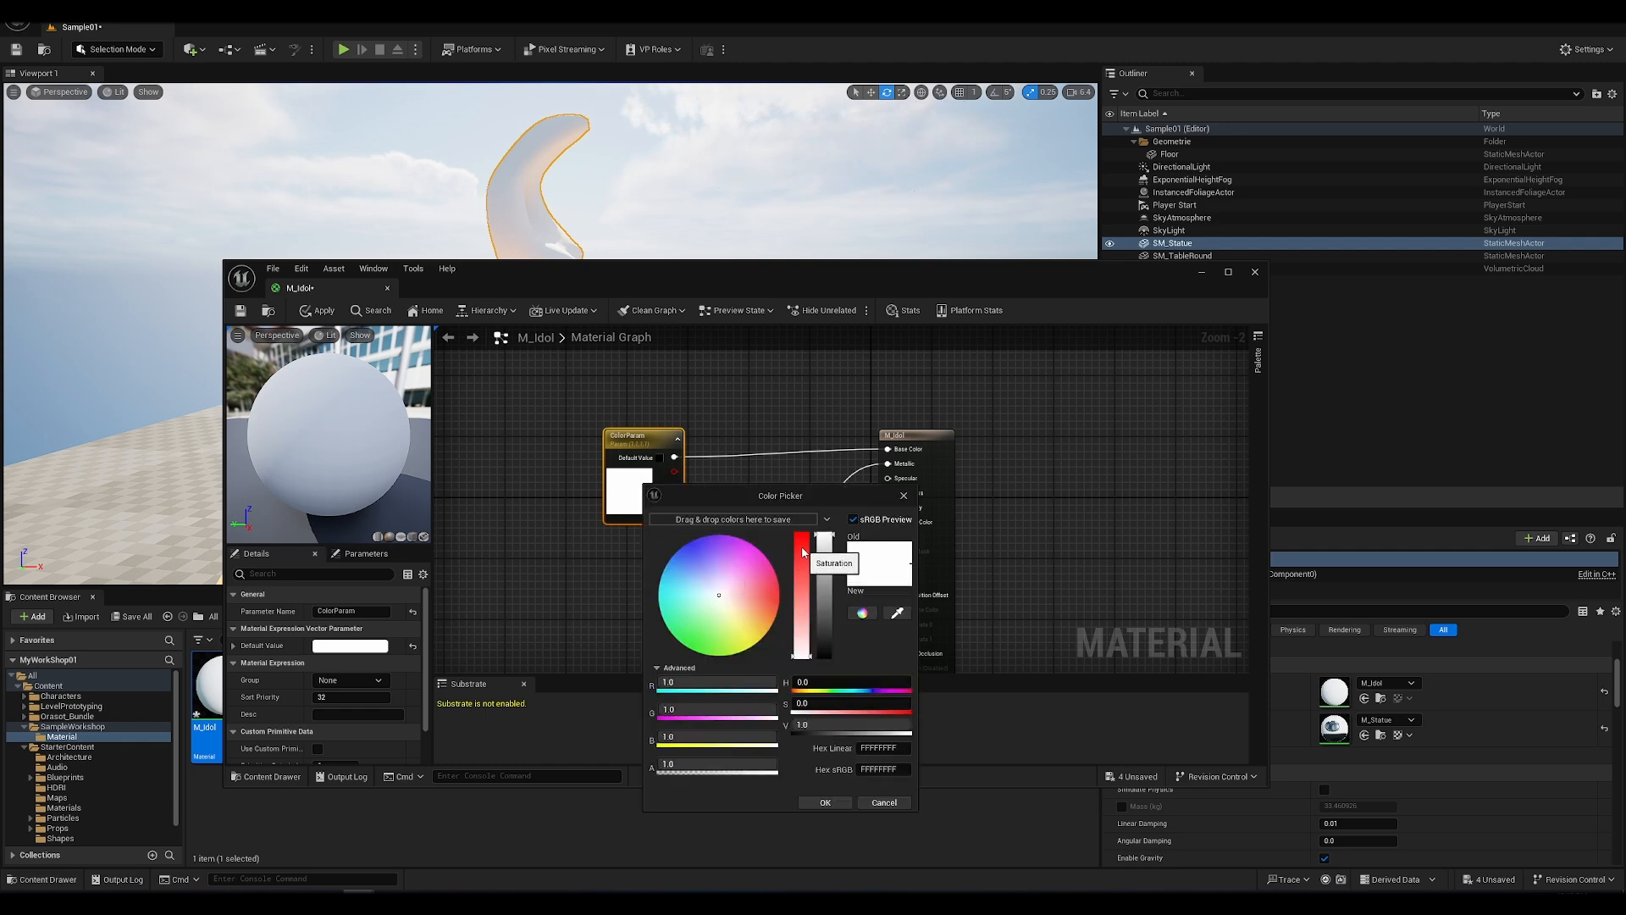
left_click_drag(803, 553, 802, 535)
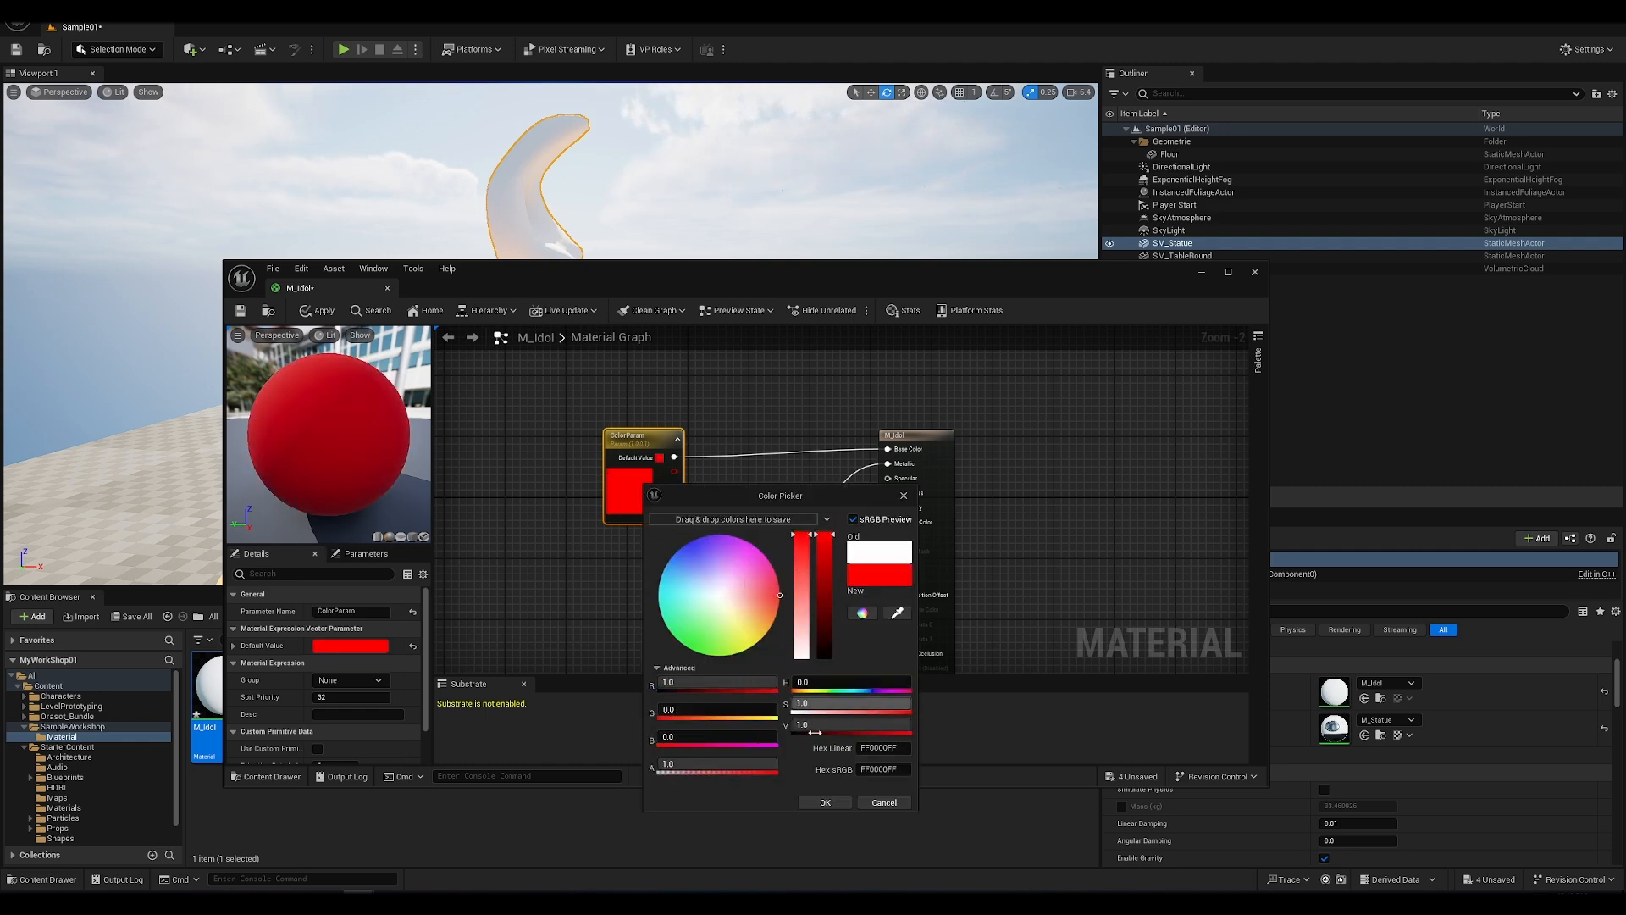
left_click(826, 803)
left_click_drag(624, 288, 1001, 299)
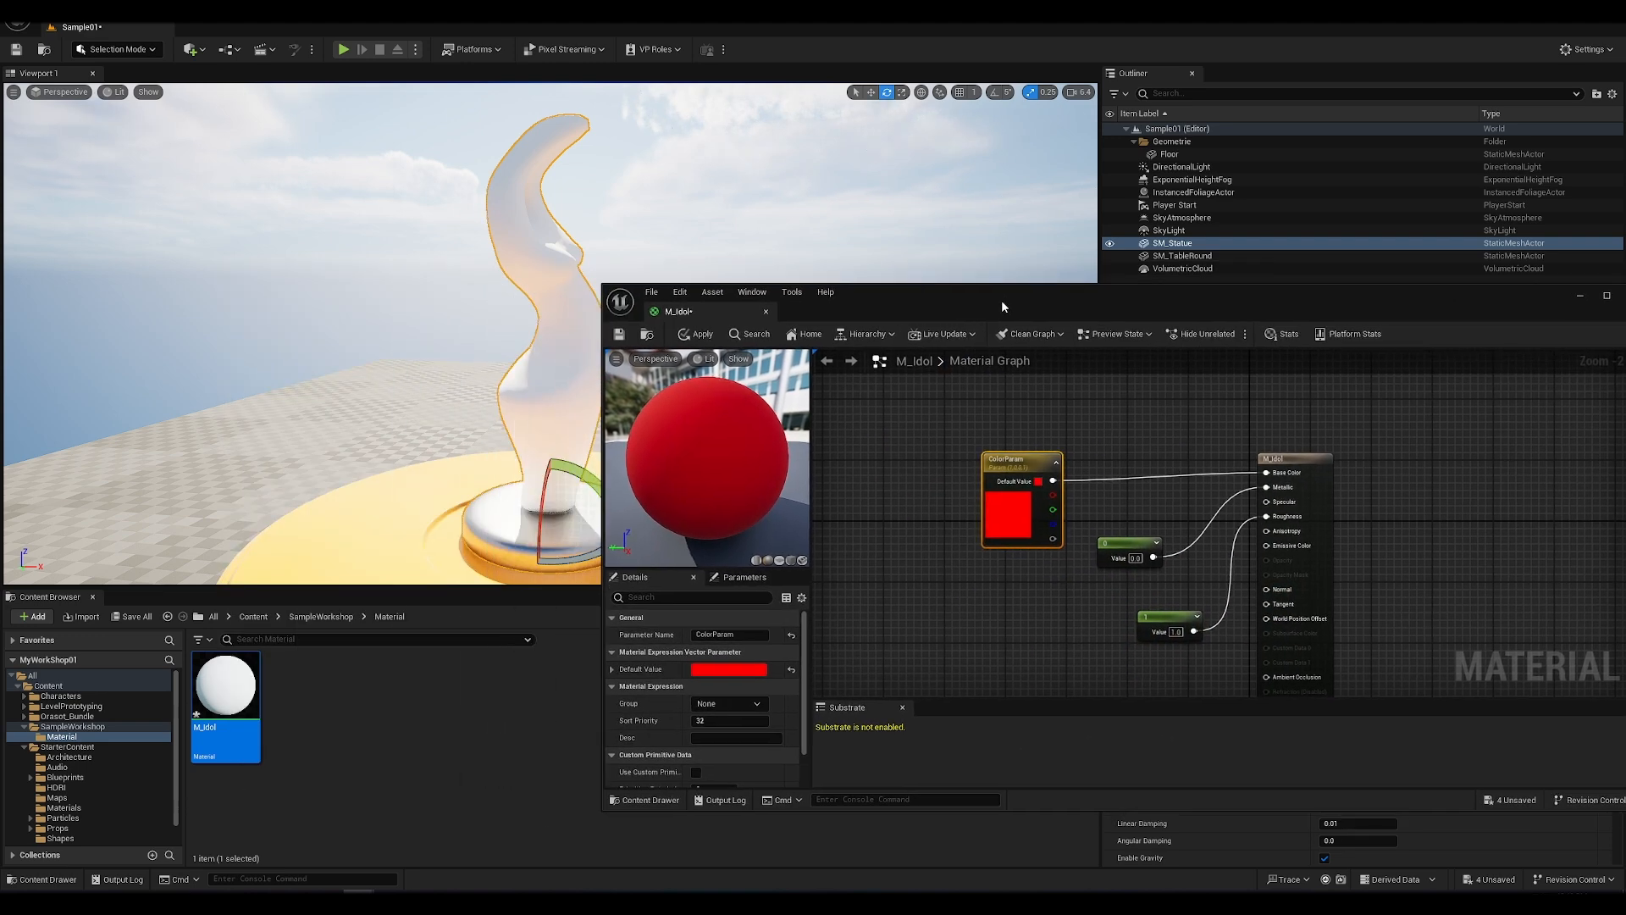
left_click(702, 335)
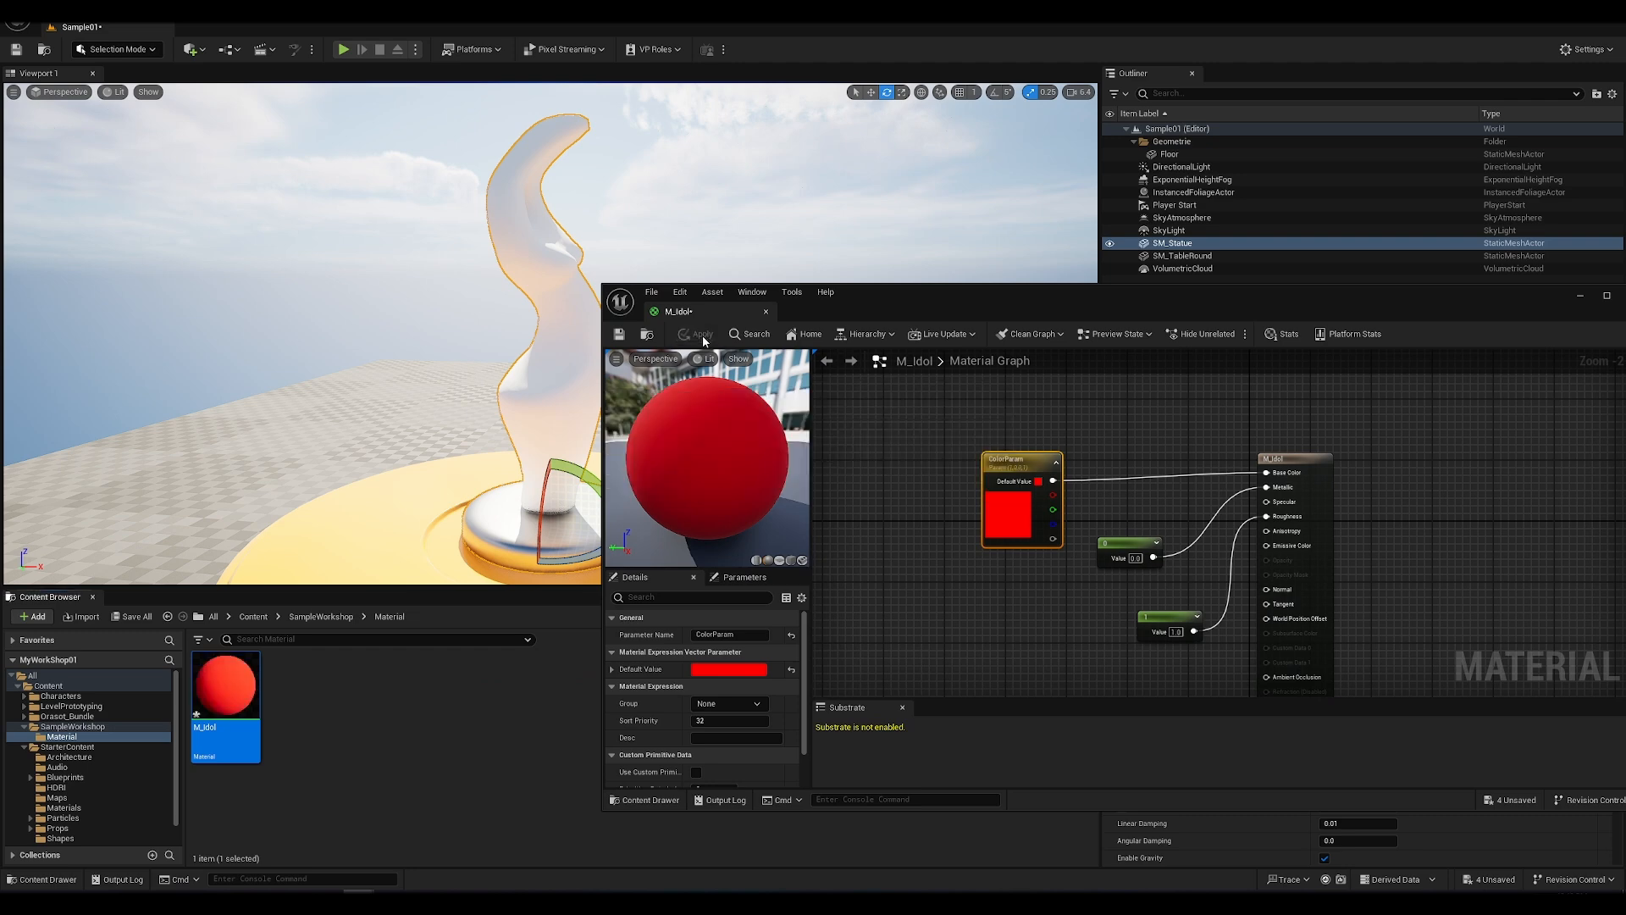
Step: Change the ColorParam default color to a near-white from the center of the color wheel
left_click_drag(954, 302, 718, 239)
double_click(773, 451)
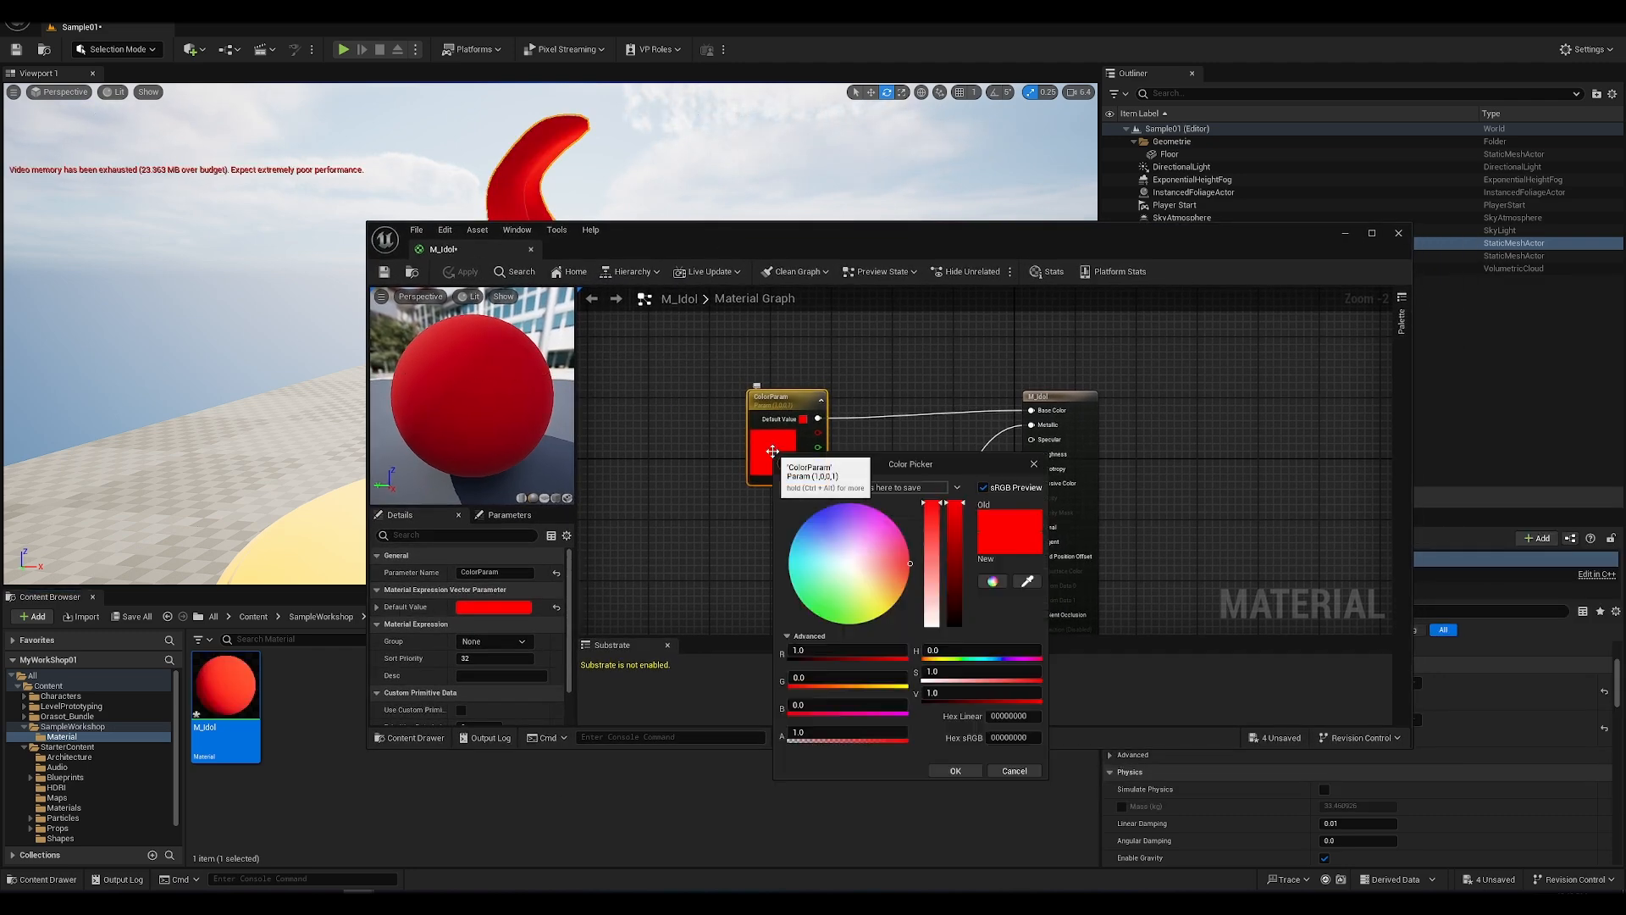
left_click(850, 569)
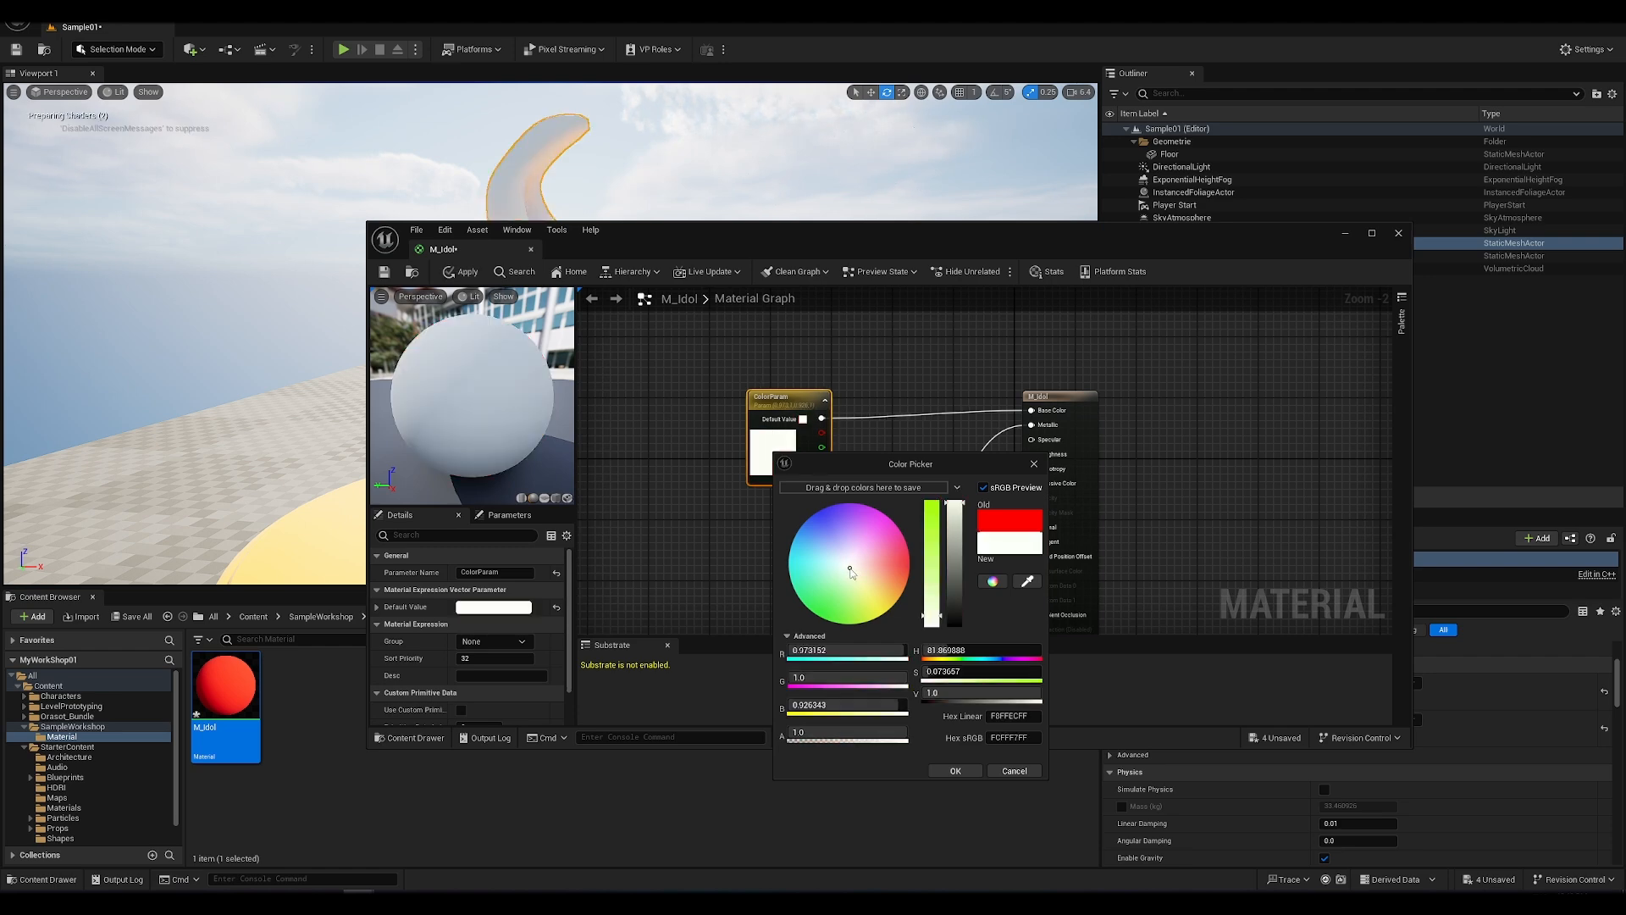
left_click_drag(852, 567, 852, 570)
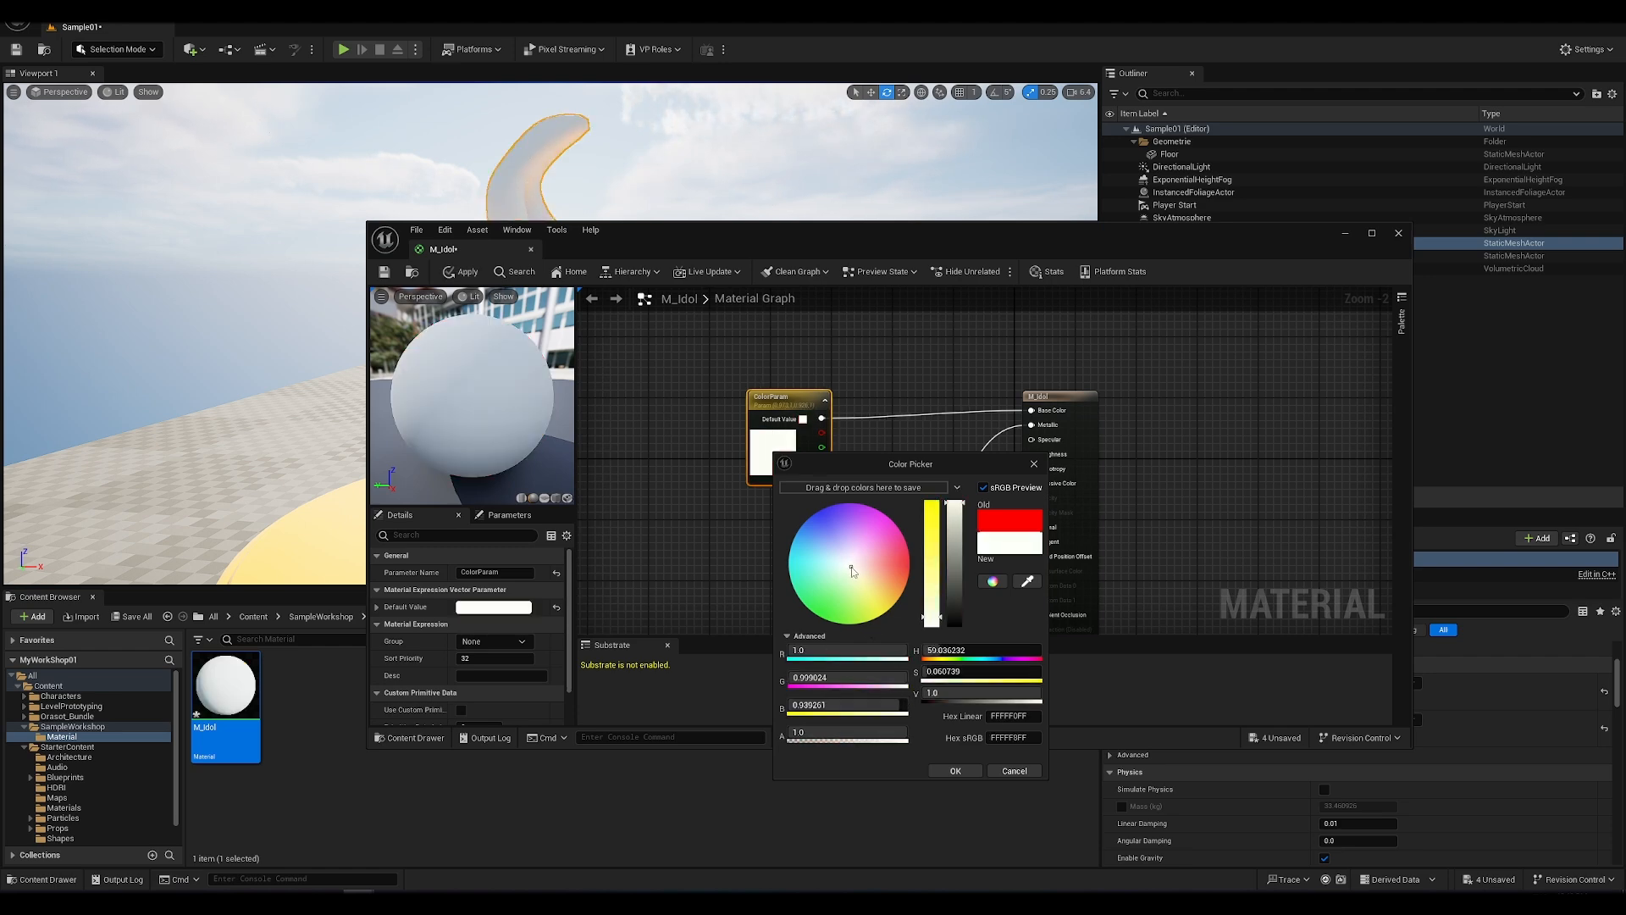
left_click(951, 770)
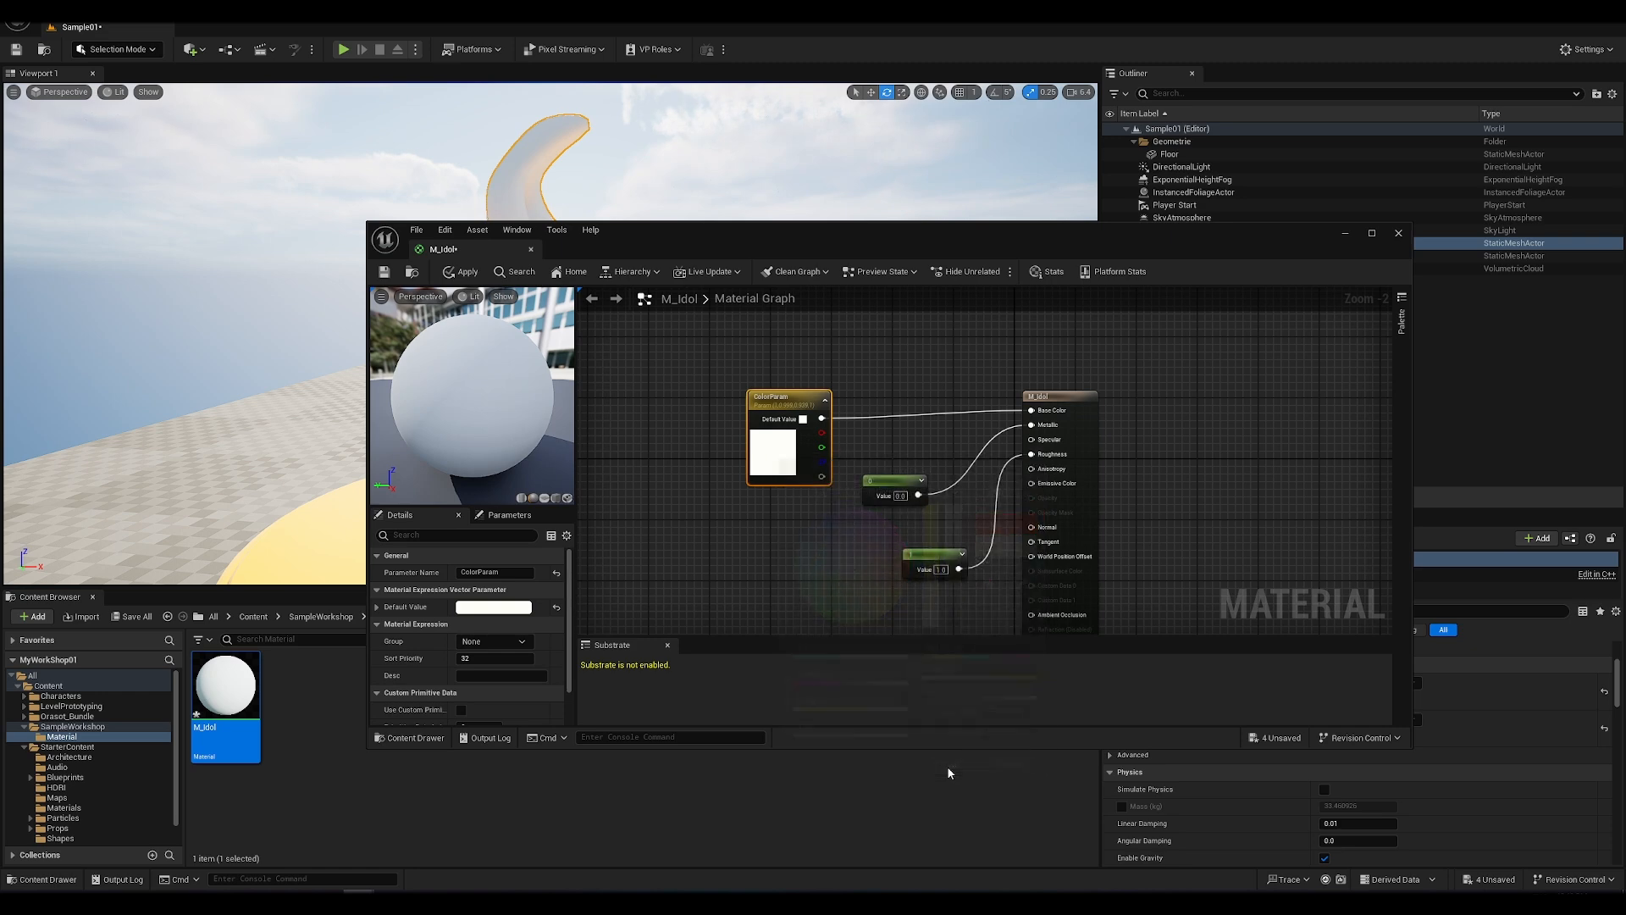
Step: Convert the constant node feeding Metallic into a parameter named MetallicParam
right_click(893, 483)
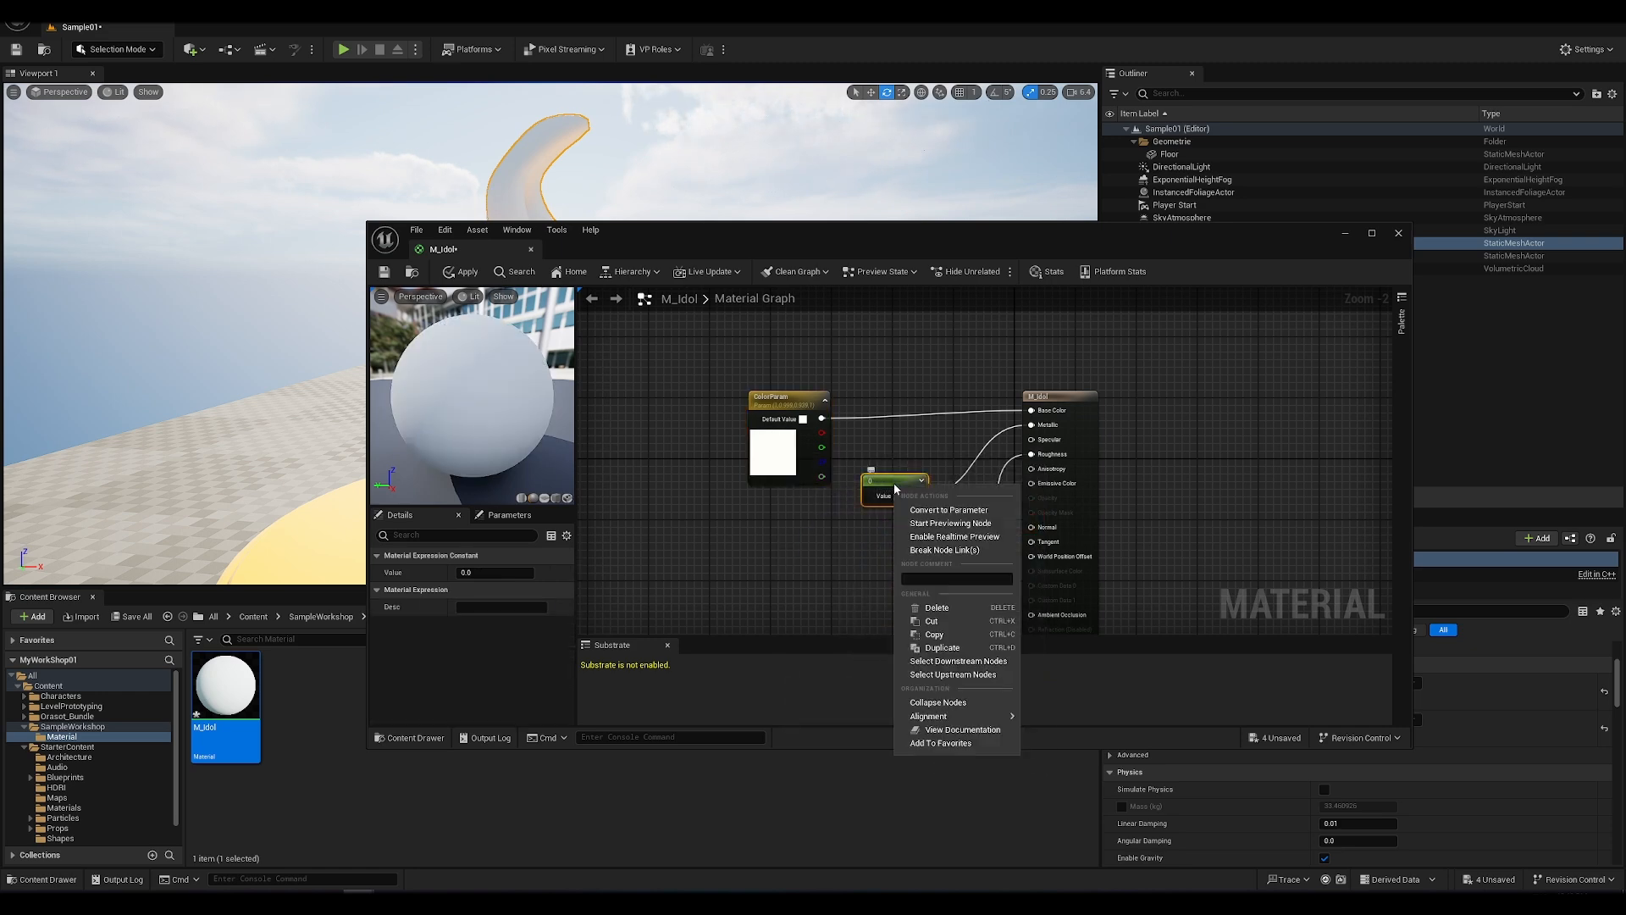
left_click(926, 517)
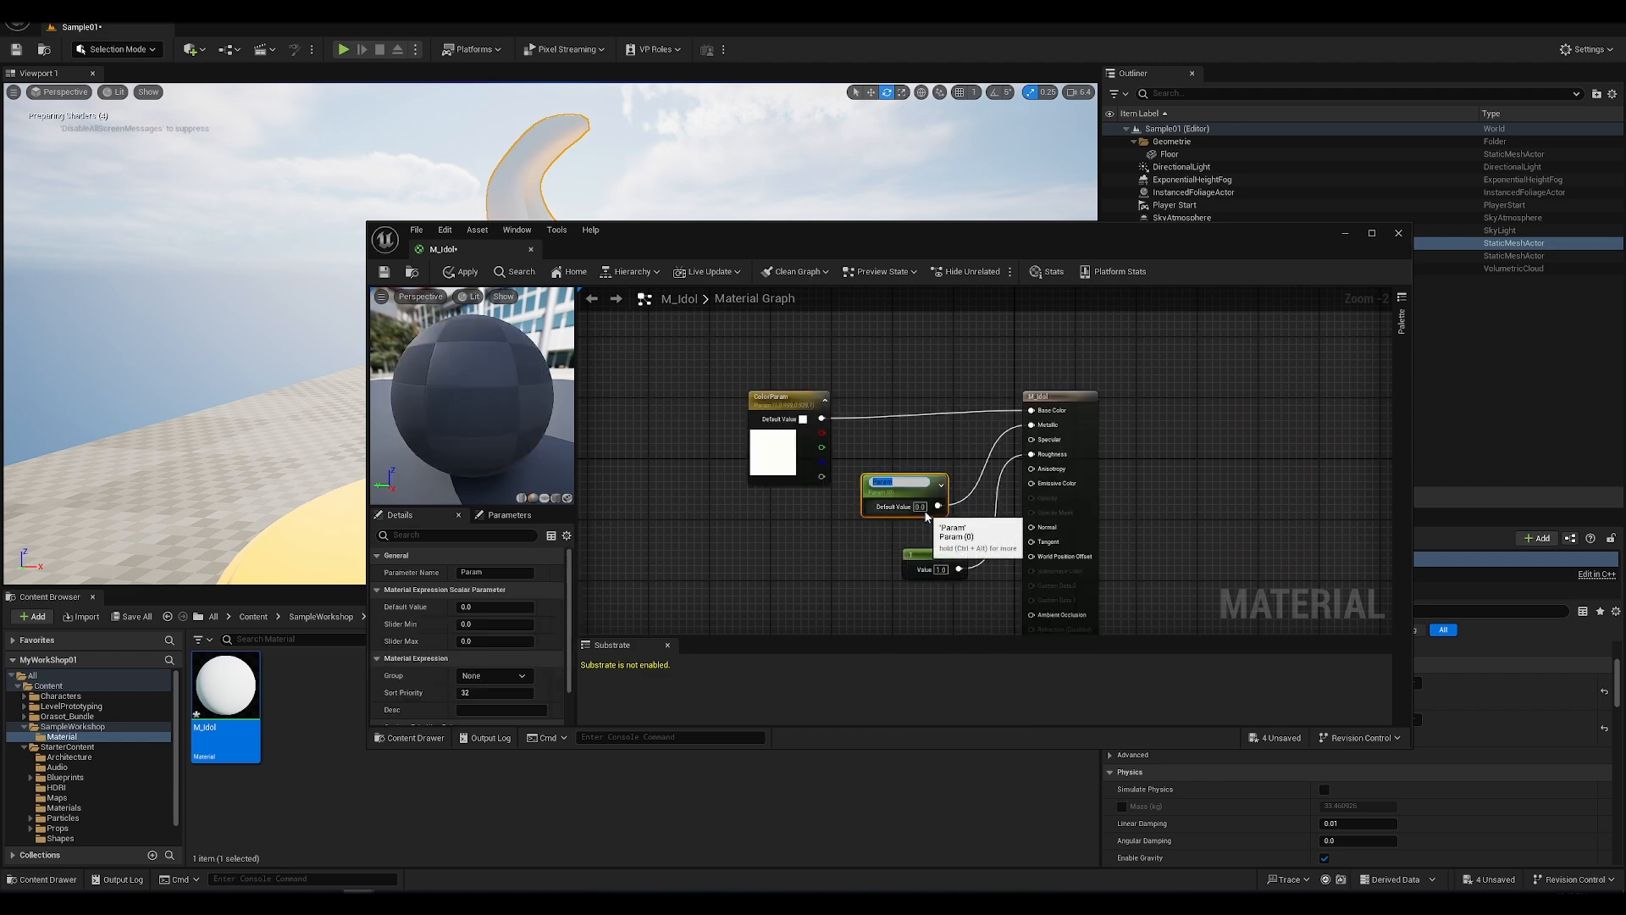
type("Metallic")
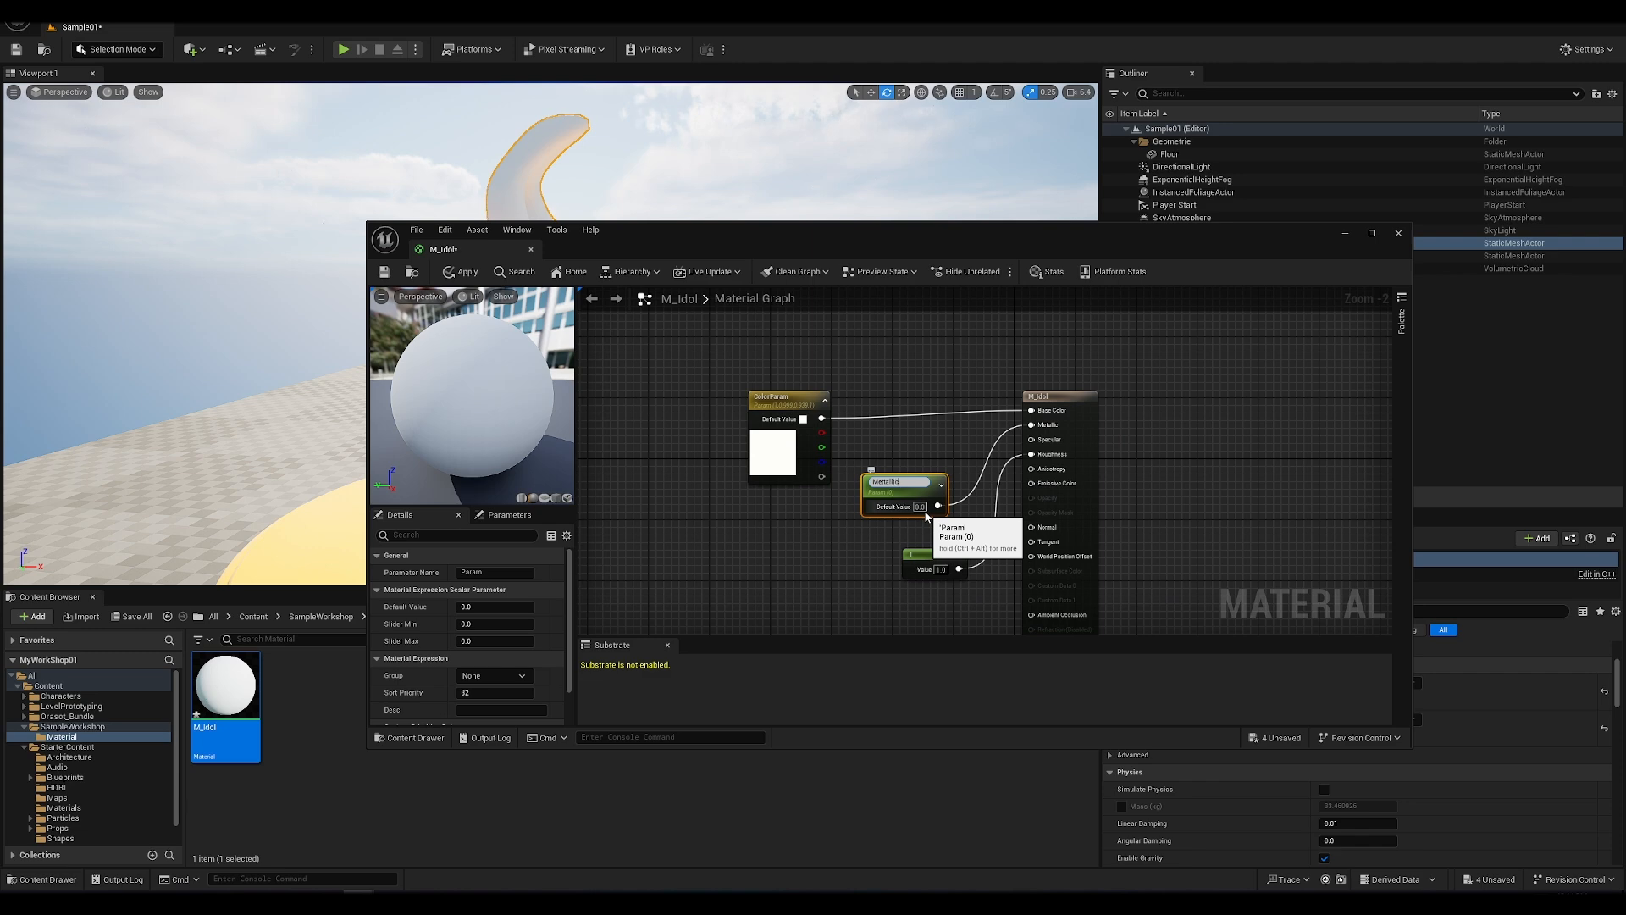
key("Return")
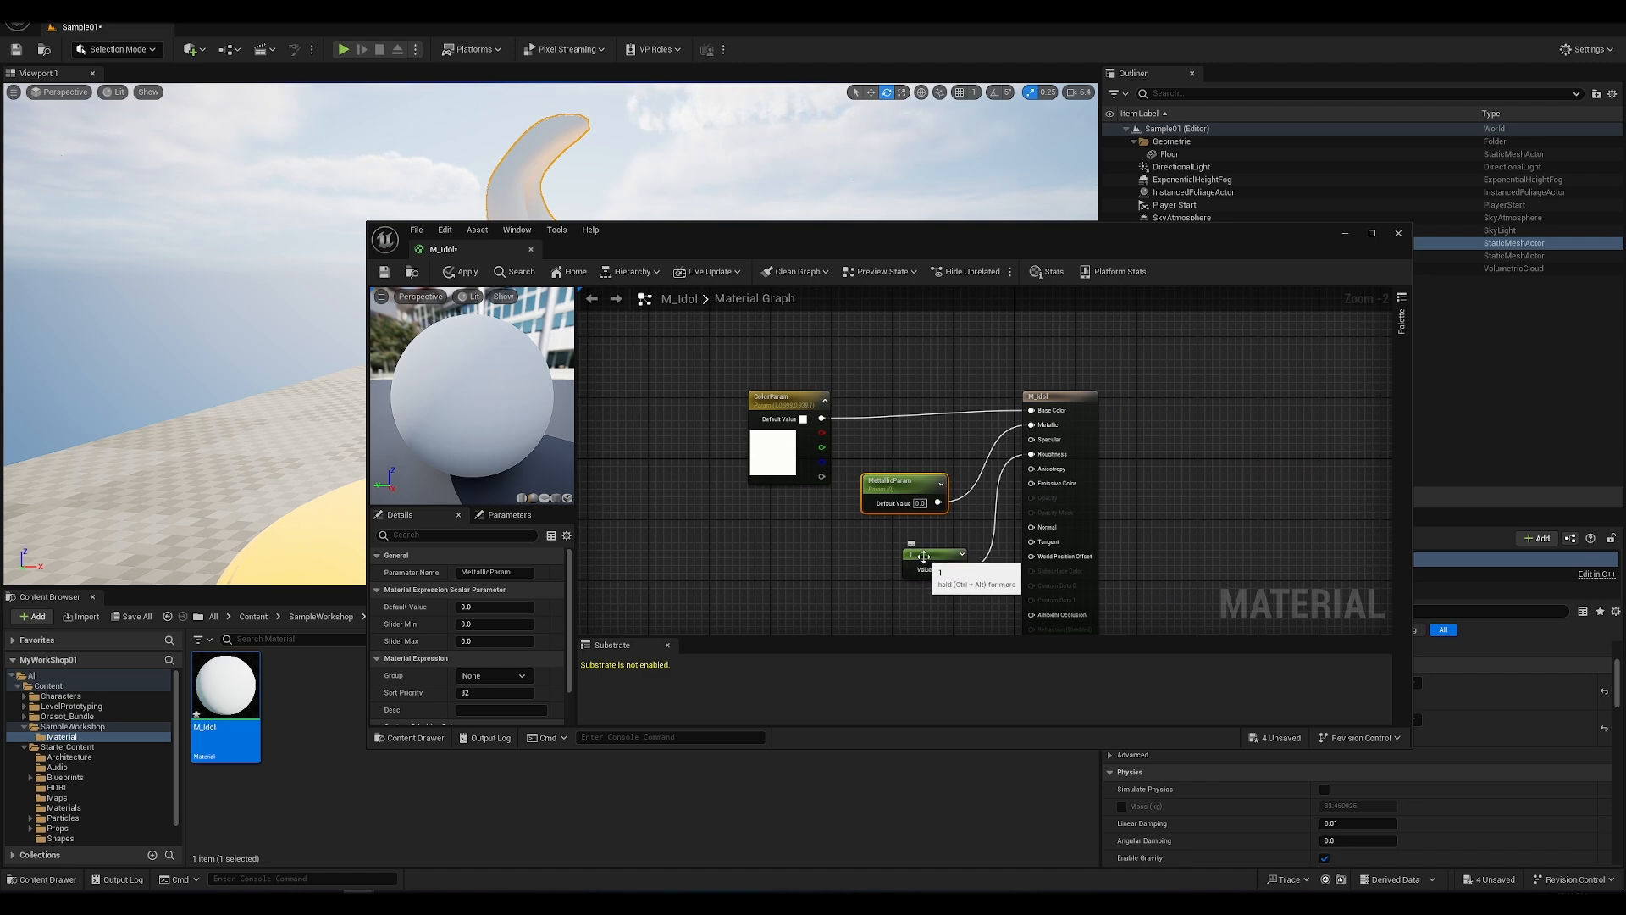
Step: Convert the constant node feeding Roughness into a parameter named Roughness
left_click(923, 556)
right_click(924, 557)
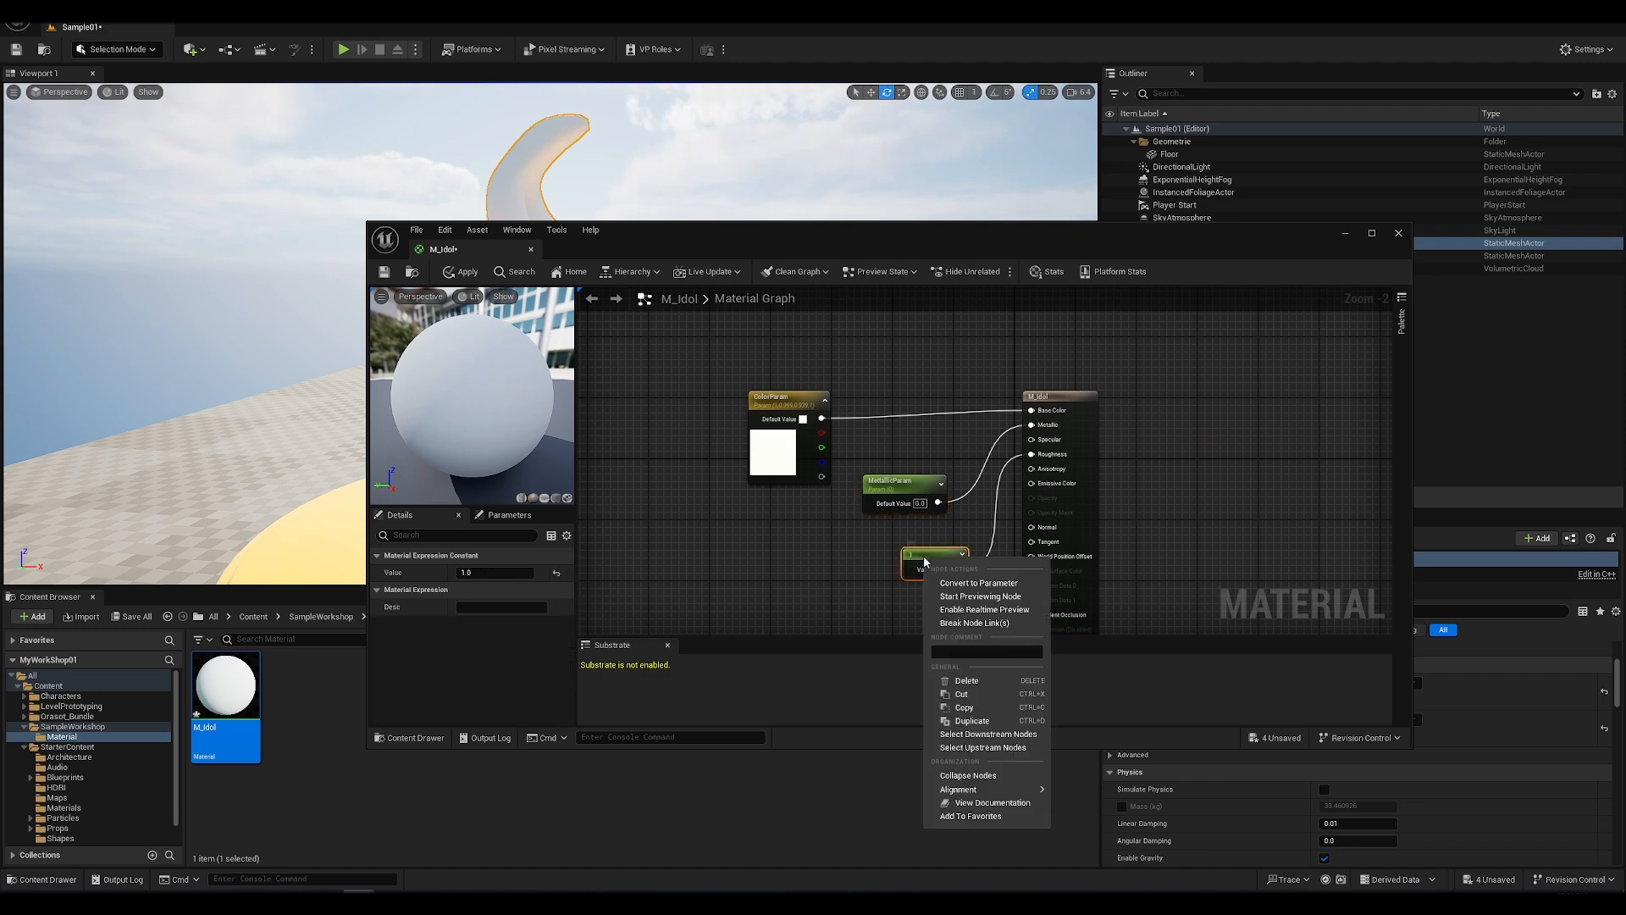
left_click(987, 578)
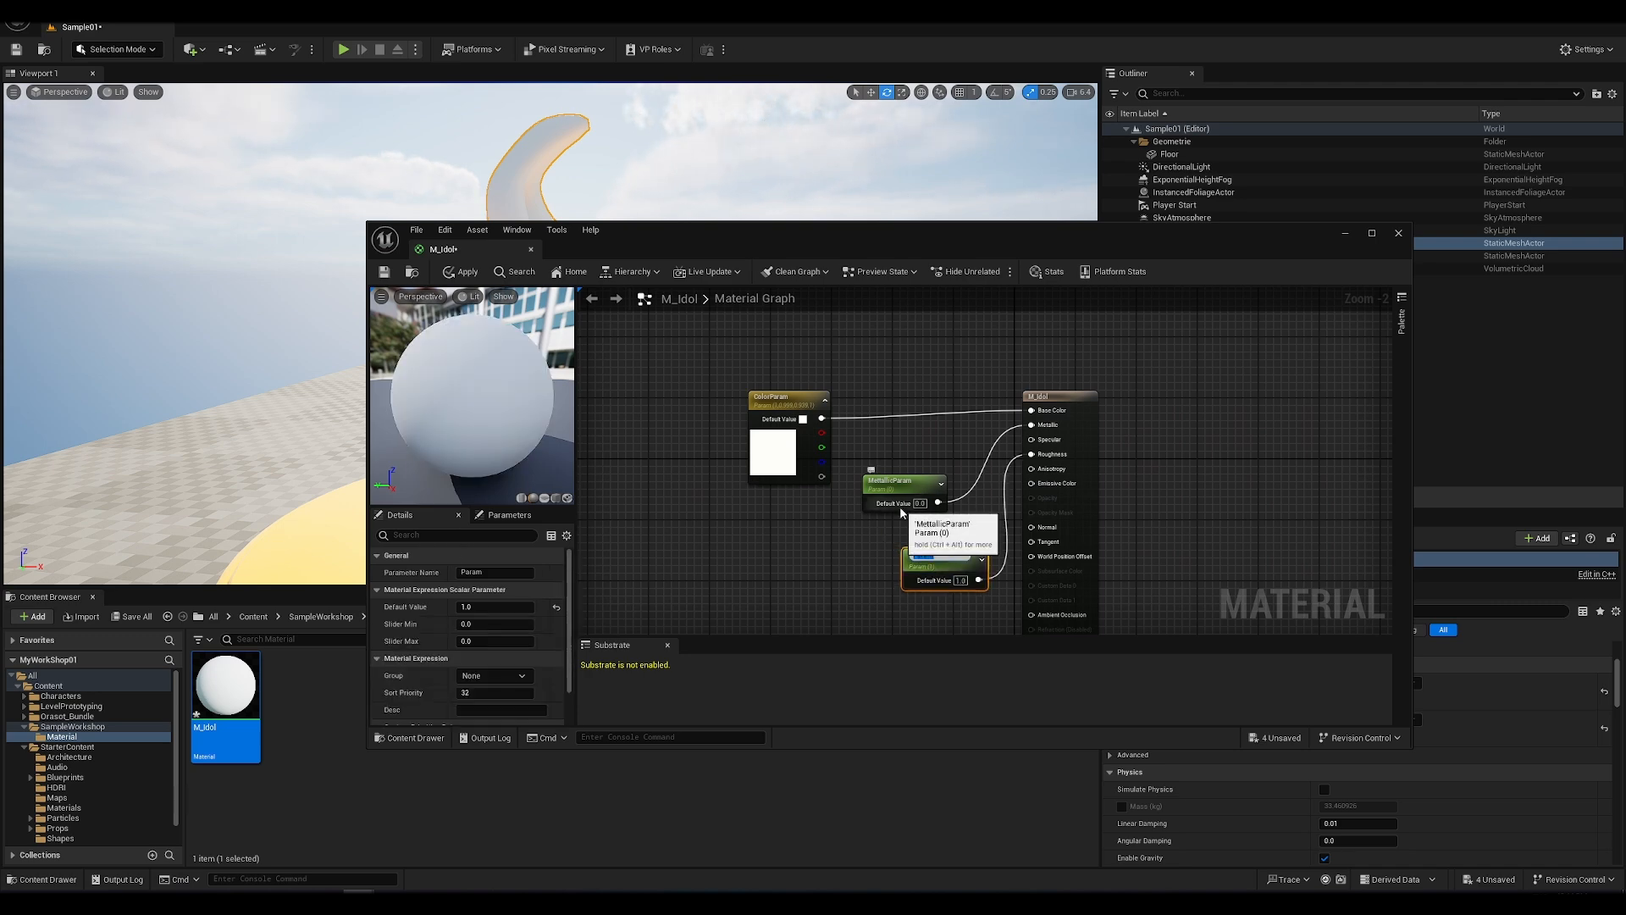
type("R")
key("Return")
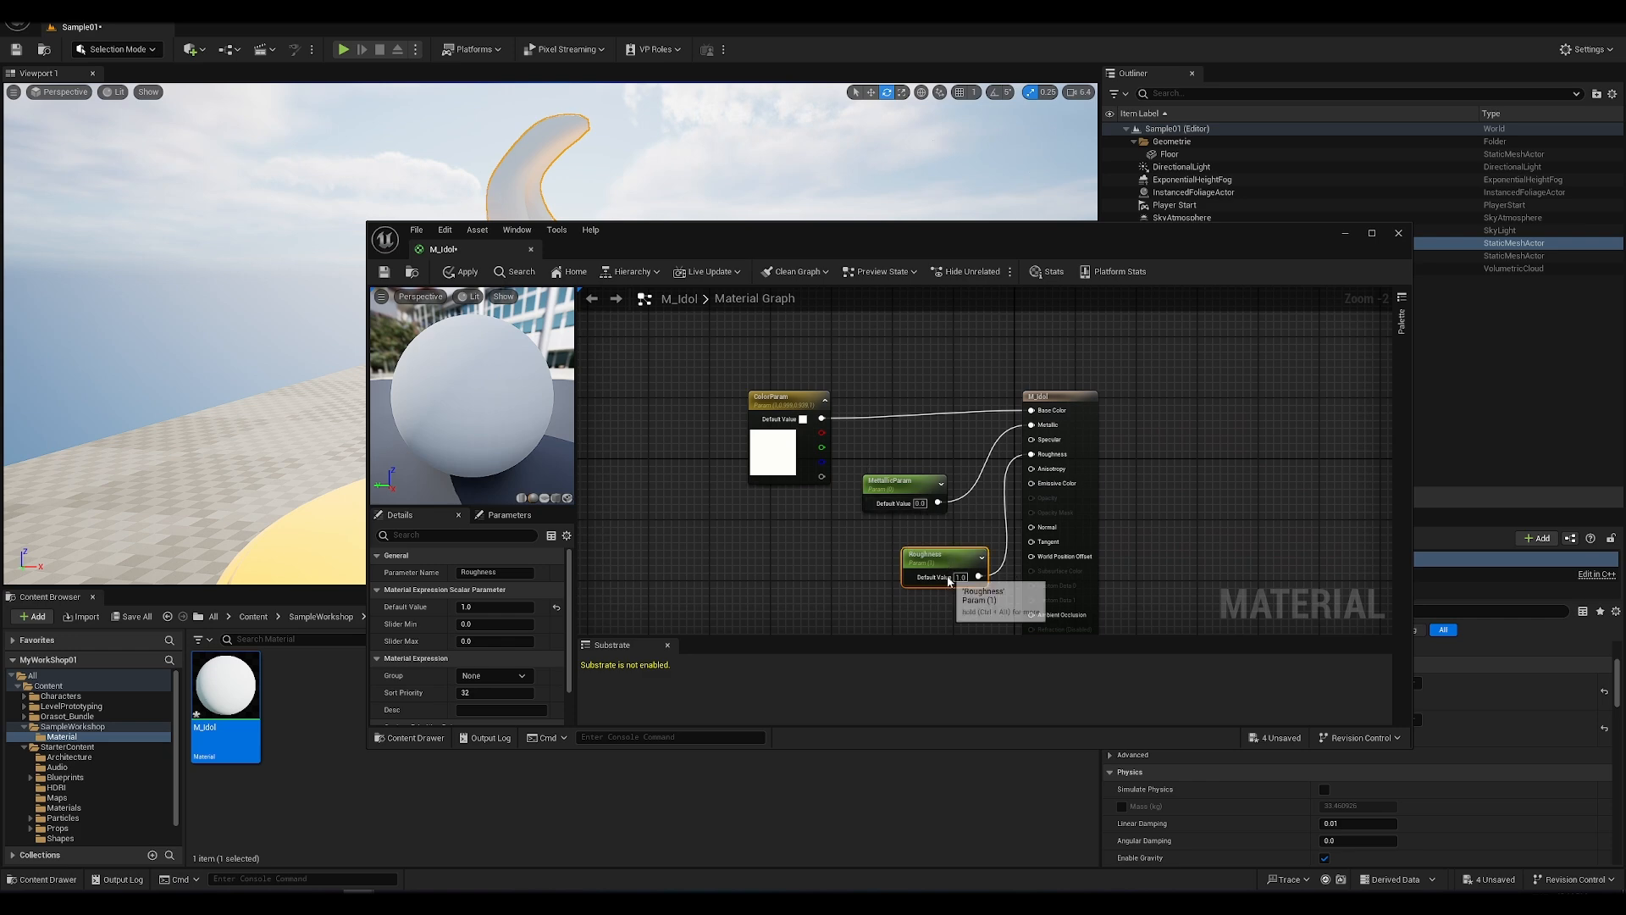
Step: Shift the Roughness parameter node slightly away from the material output and rename it RoughnessParam
left_click_drag(951, 562, 934, 566)
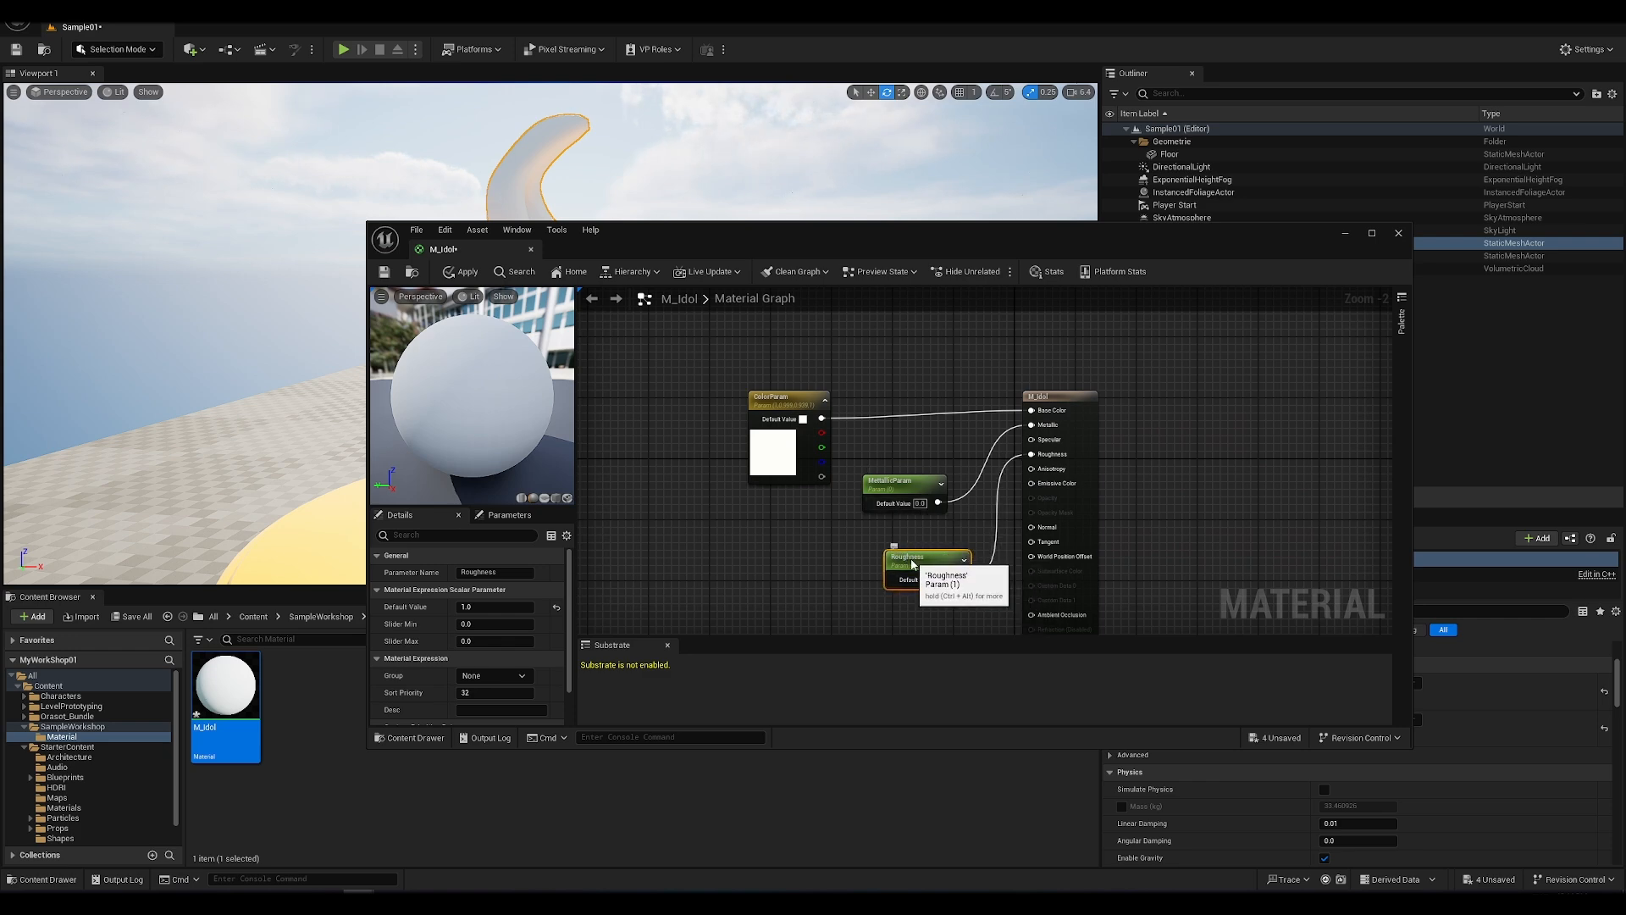
double_click(932, 560)
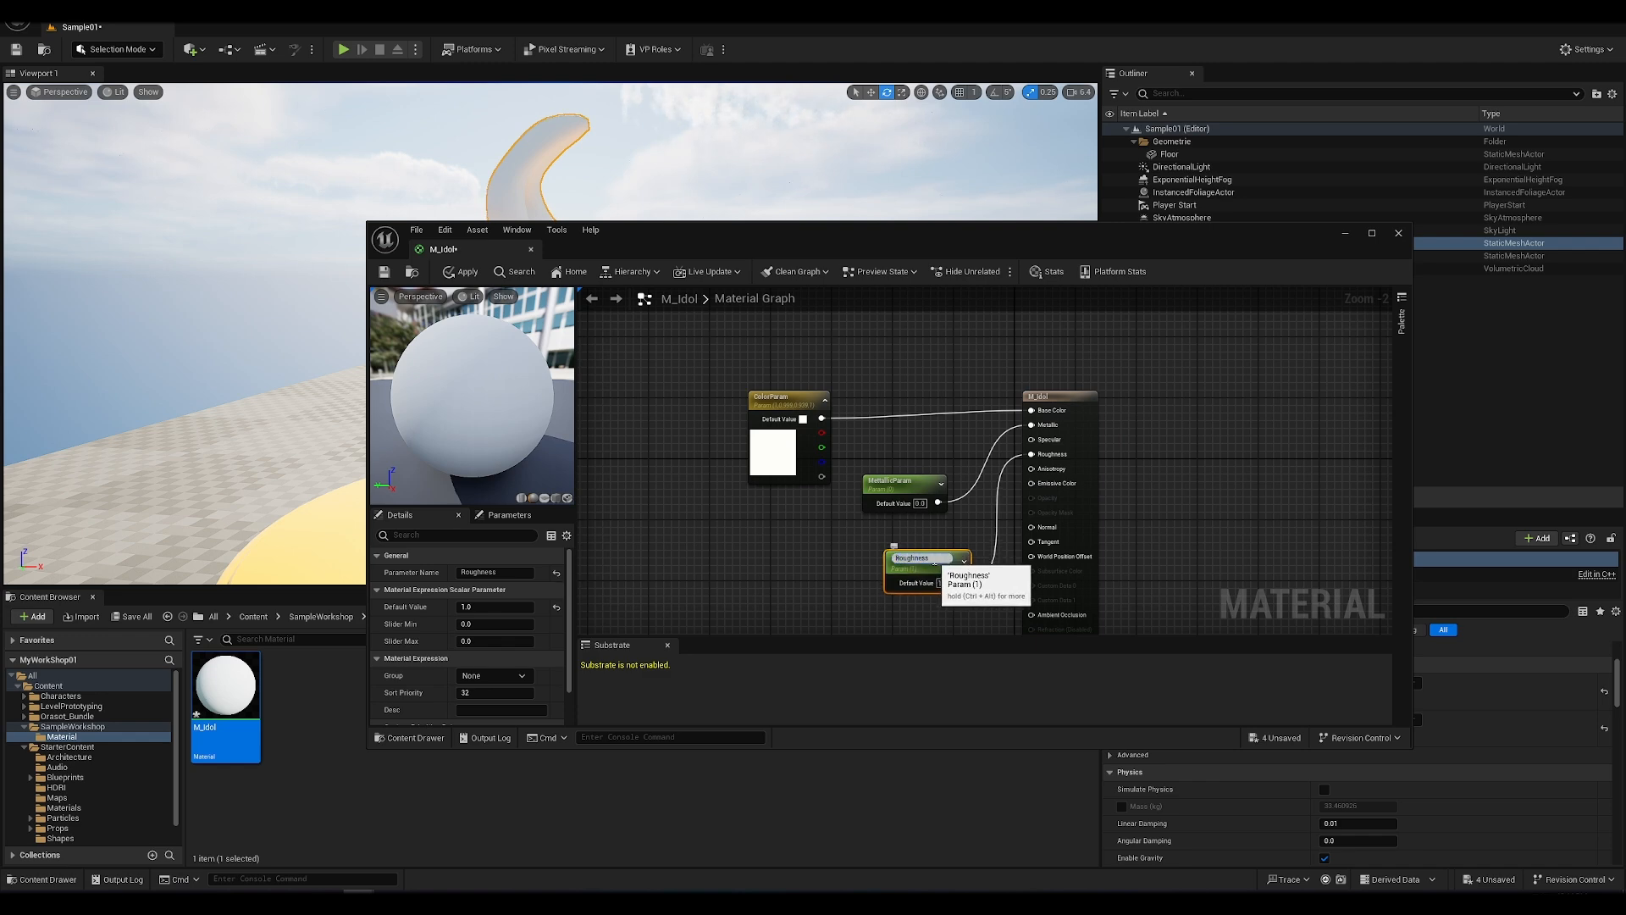
type("Param")
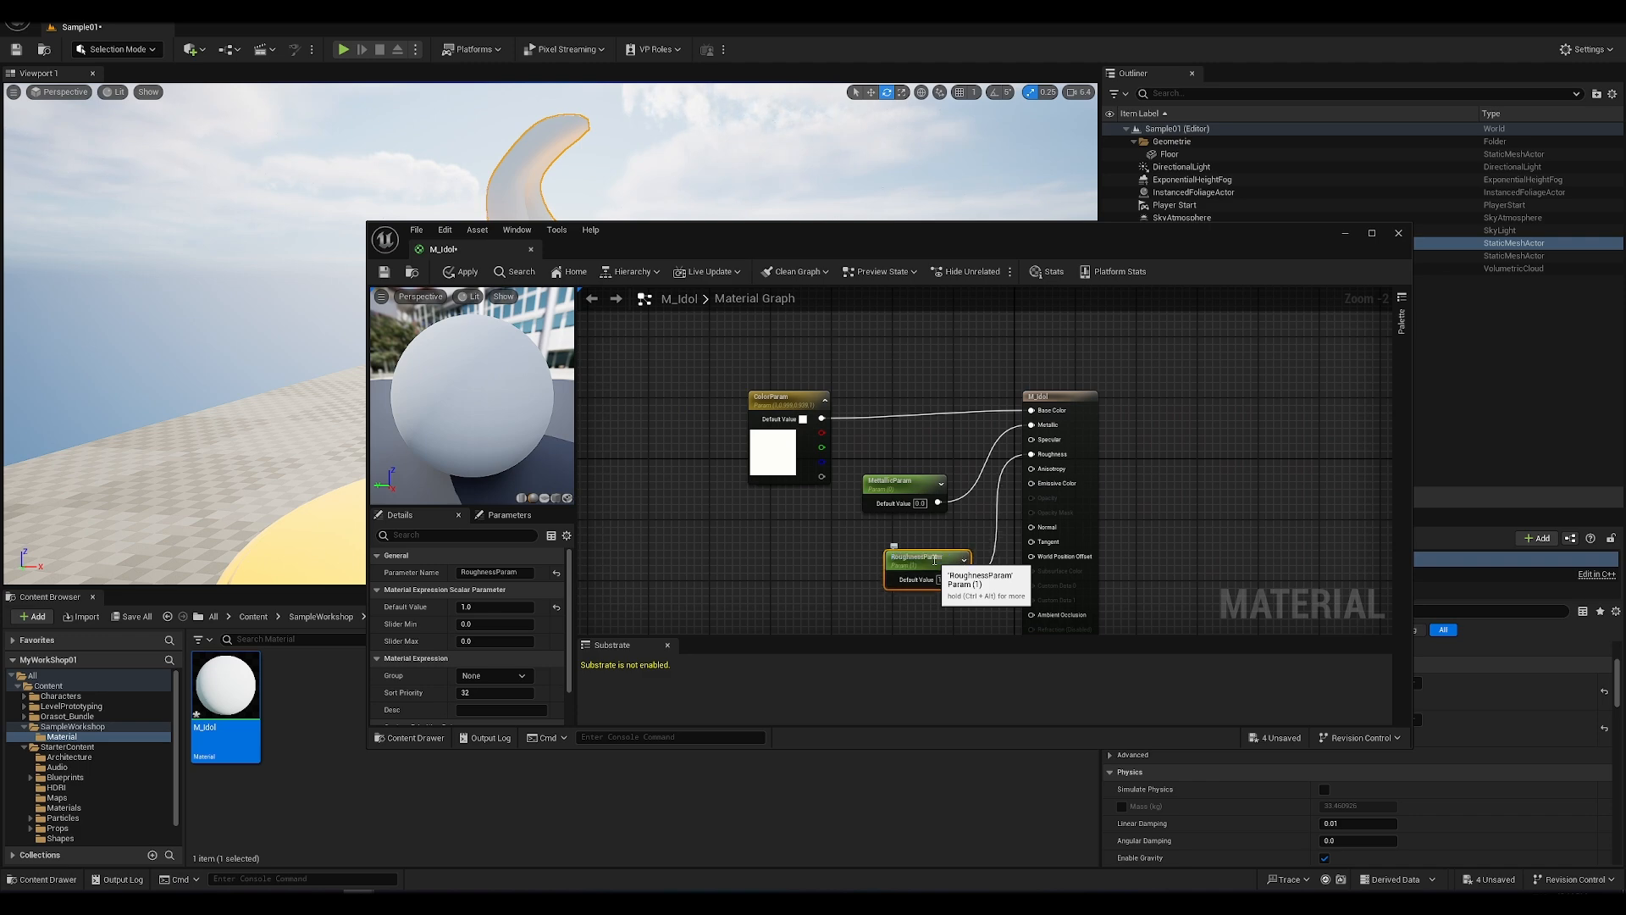
key("Return")
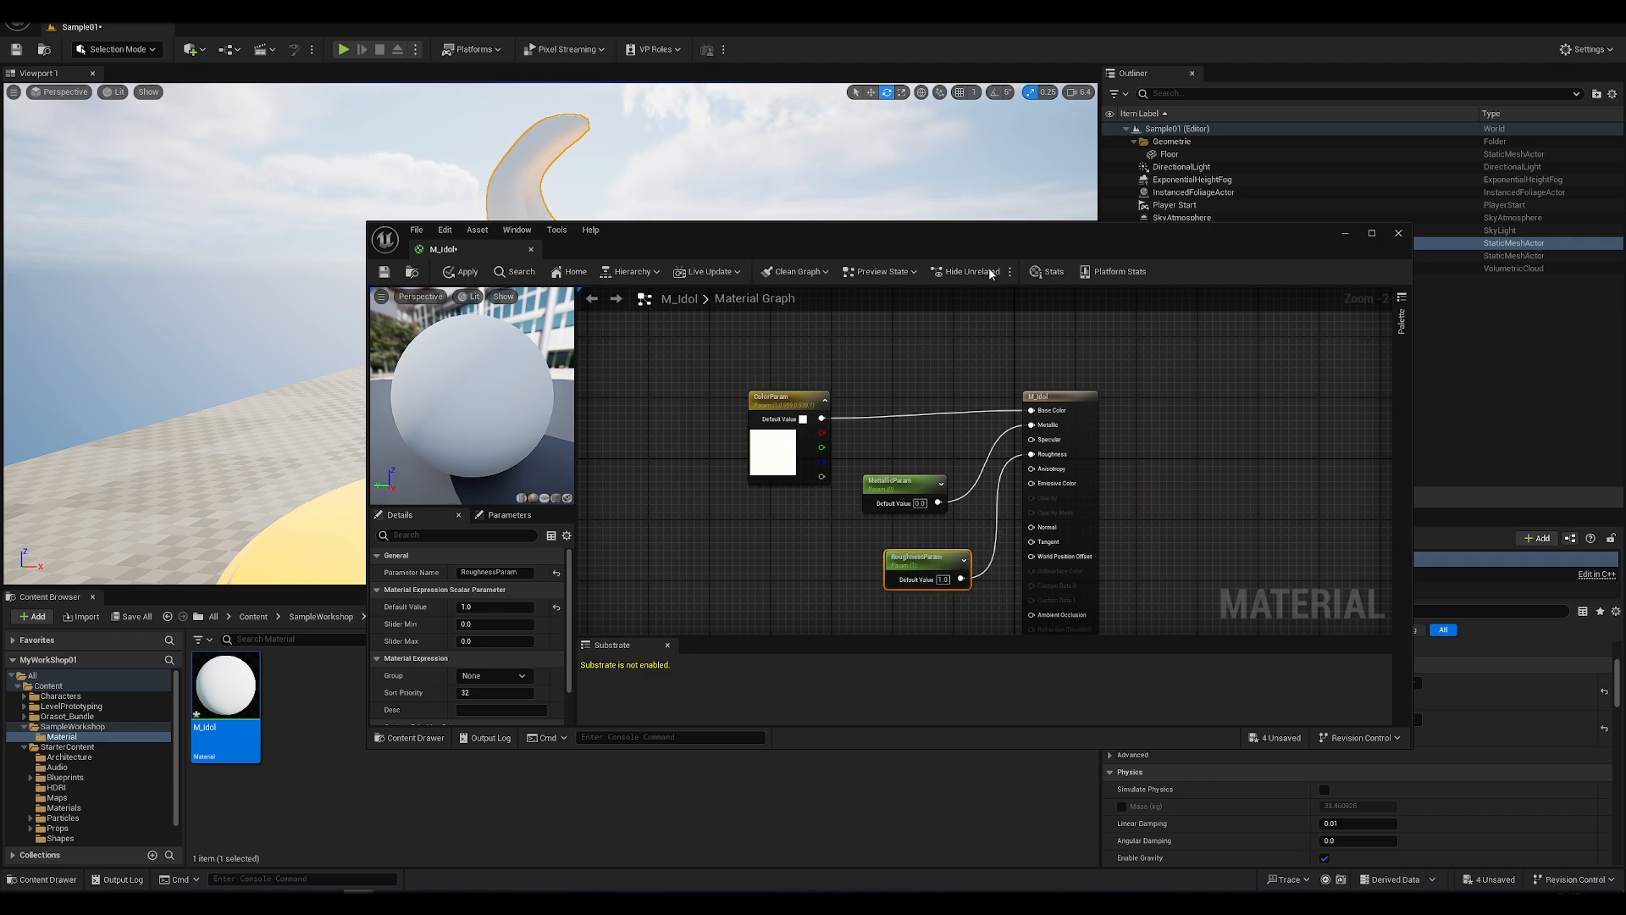
Step: Apply and save the M_Idol material, then minimize its editor to return to the level
left_click(461, 272)
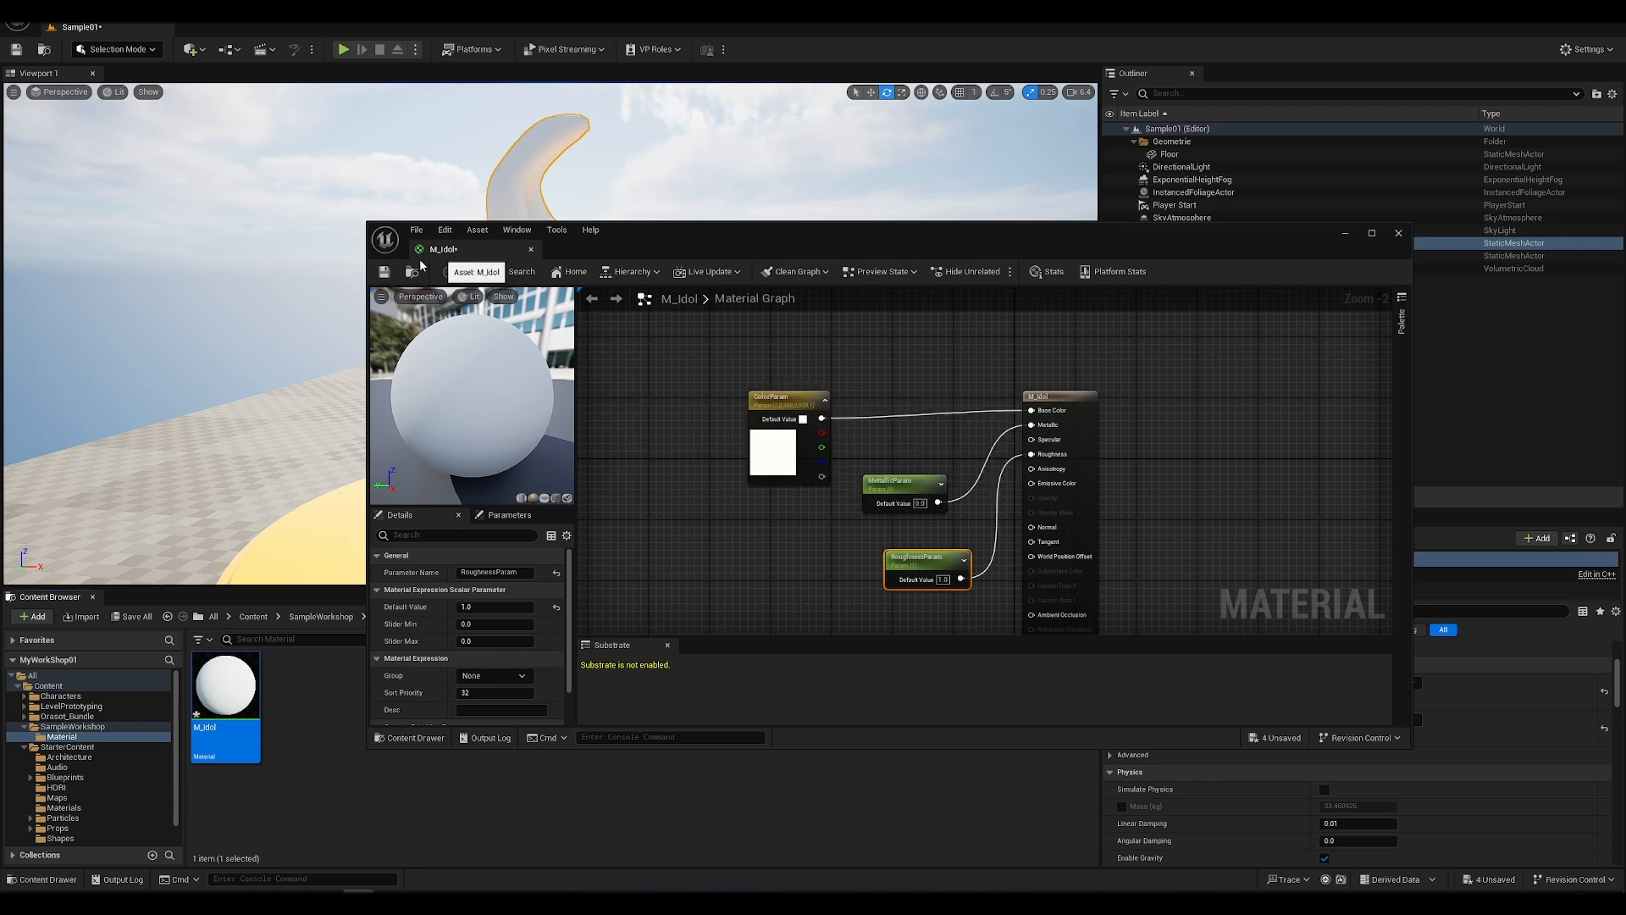
key("ctrl+s")
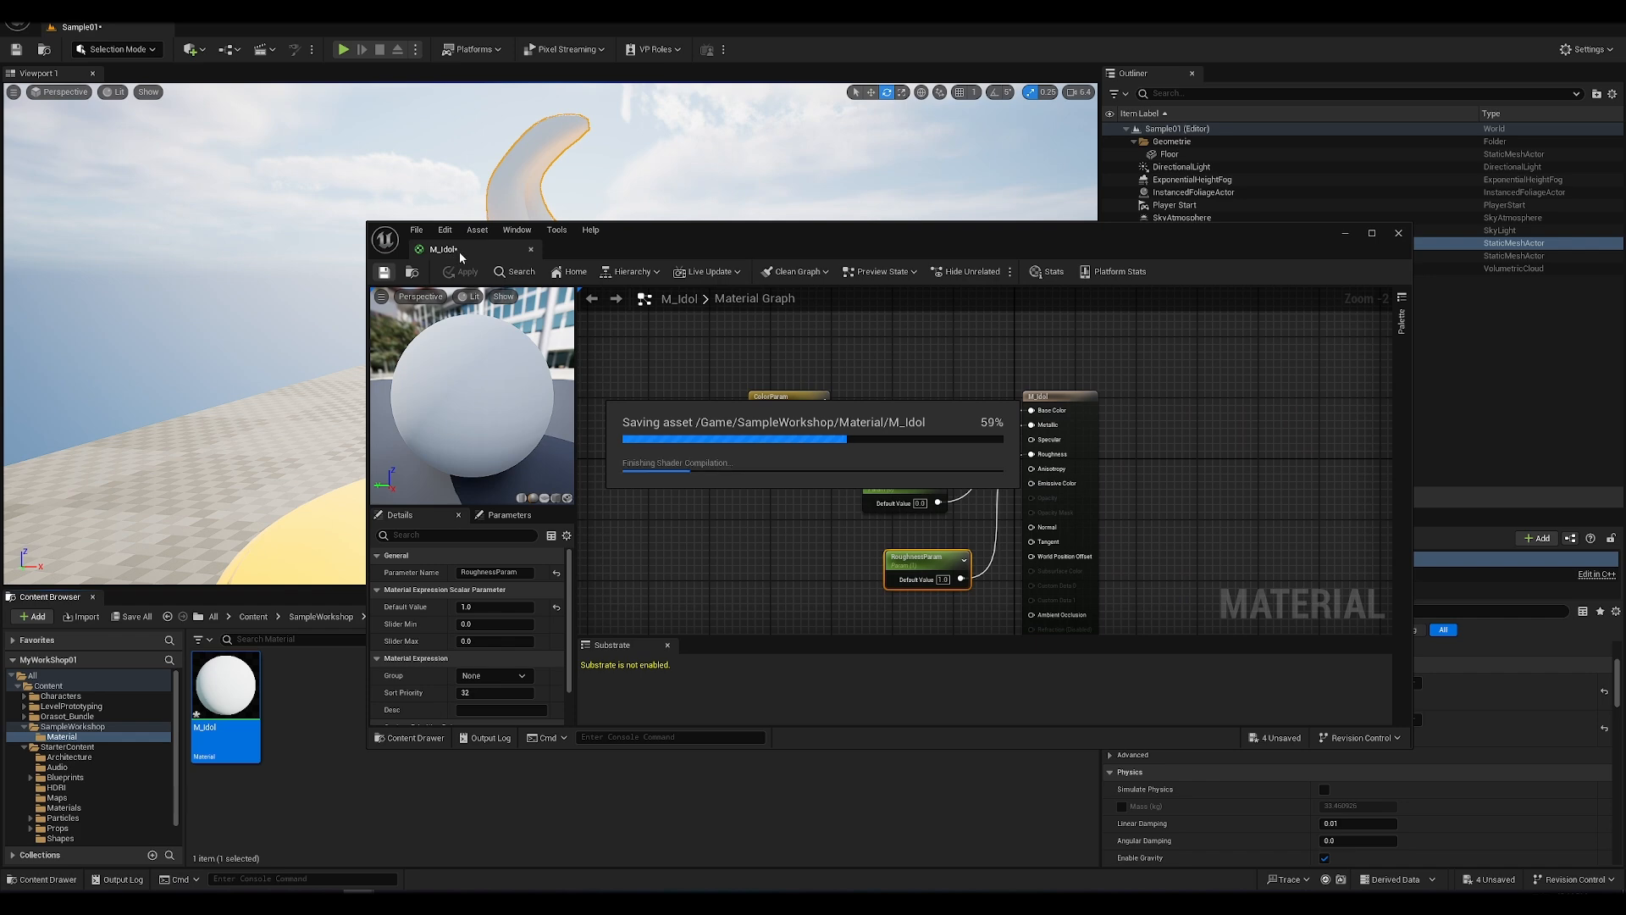
left_click_drag(907, 246, 708, 368)
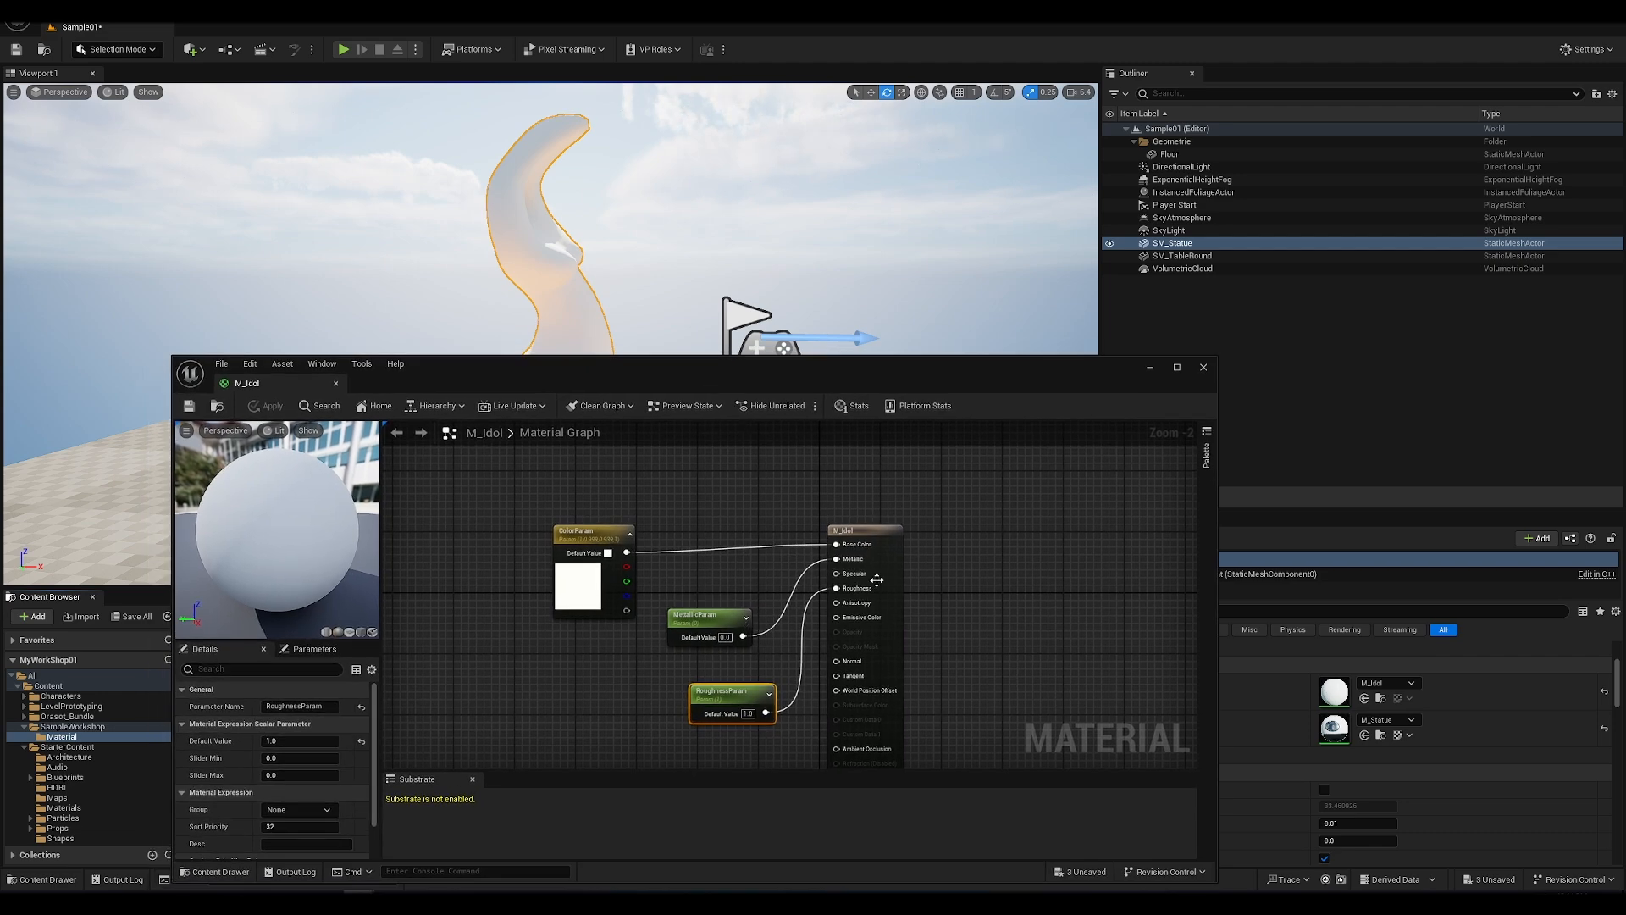
left_click(879, 546)
left_click_drag(862, 376, 1082, 388)
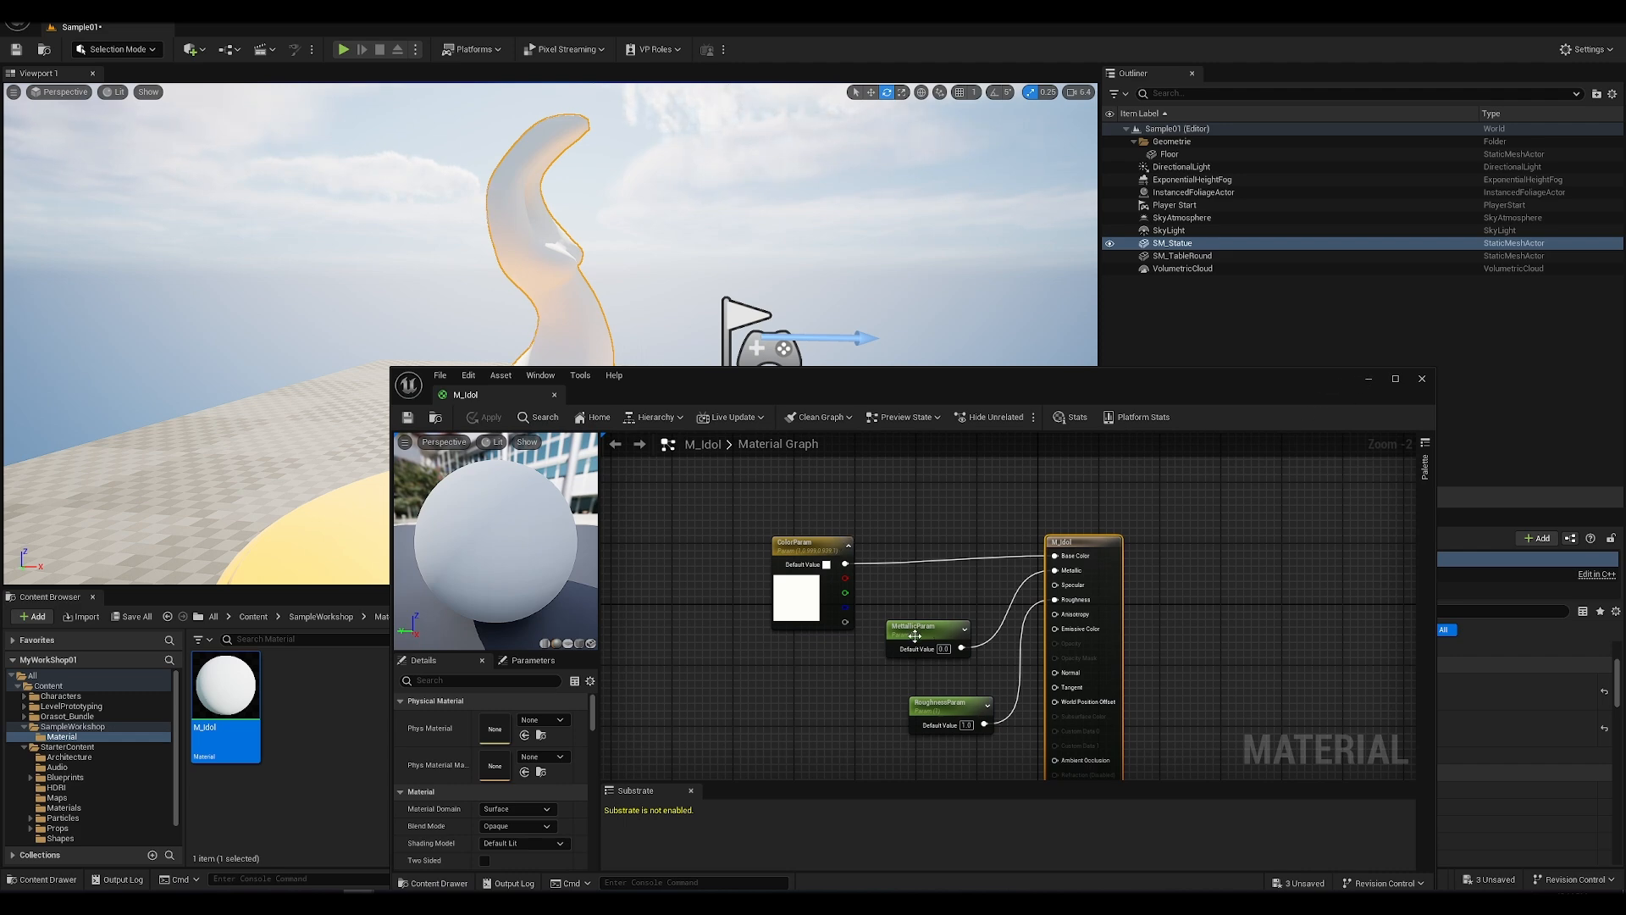
left_click(1370, 386)
Step: Make two copies of the round table along the X axis so three tables stand in a row
scroll(550, 333, "down", 8)
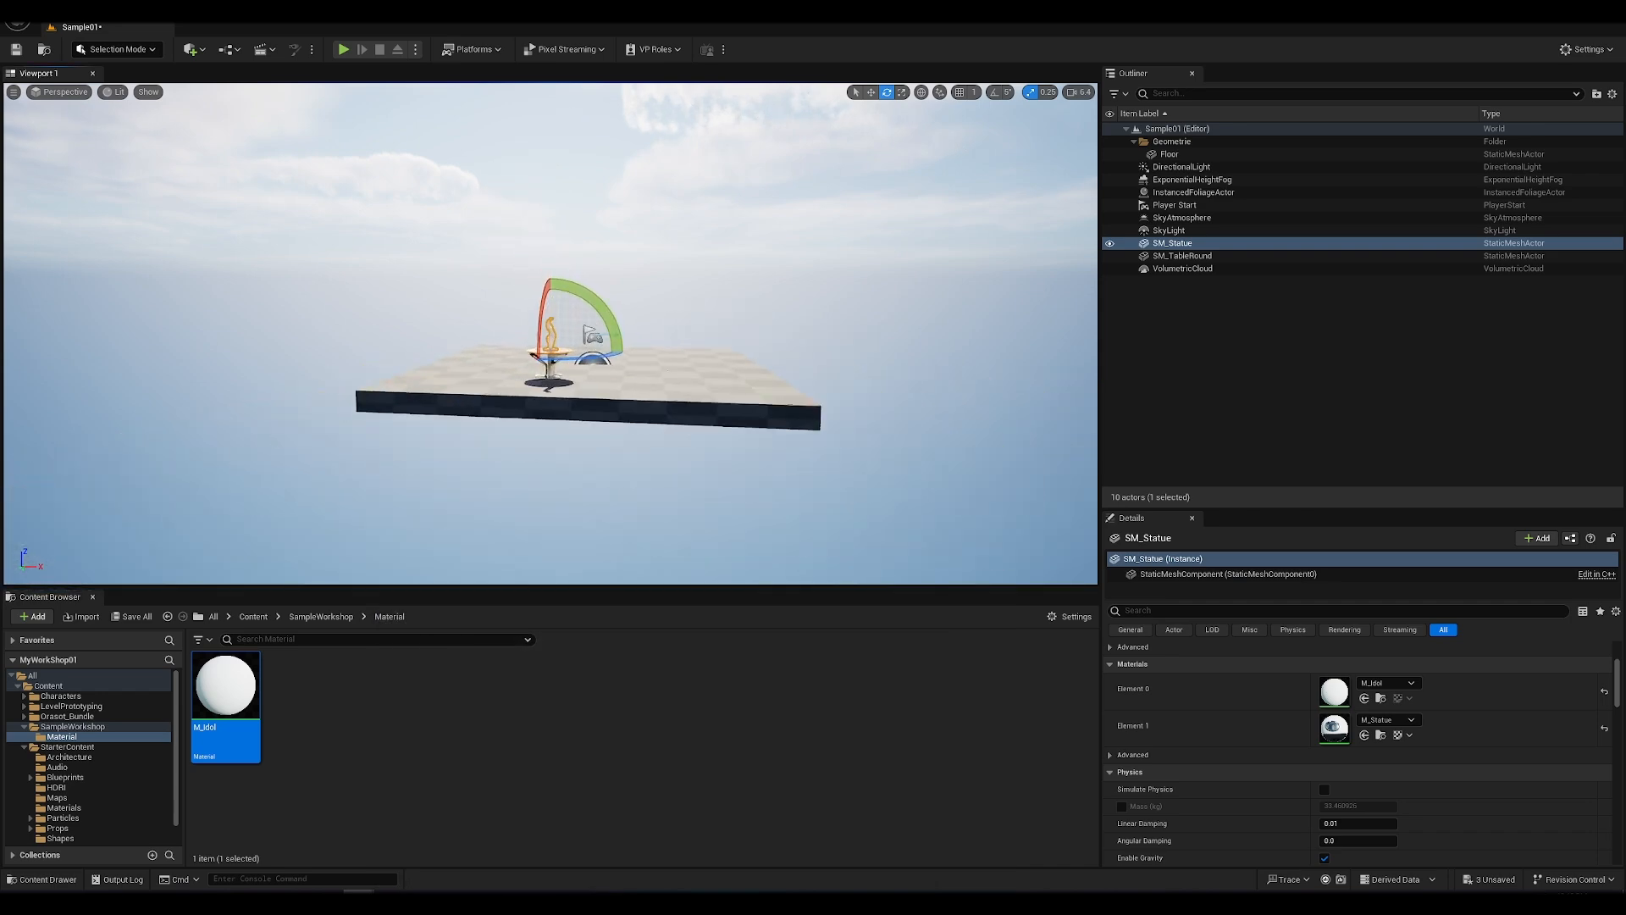
scroll(550, 334, "up", 9)
scroll(551, 334, "down", 3)
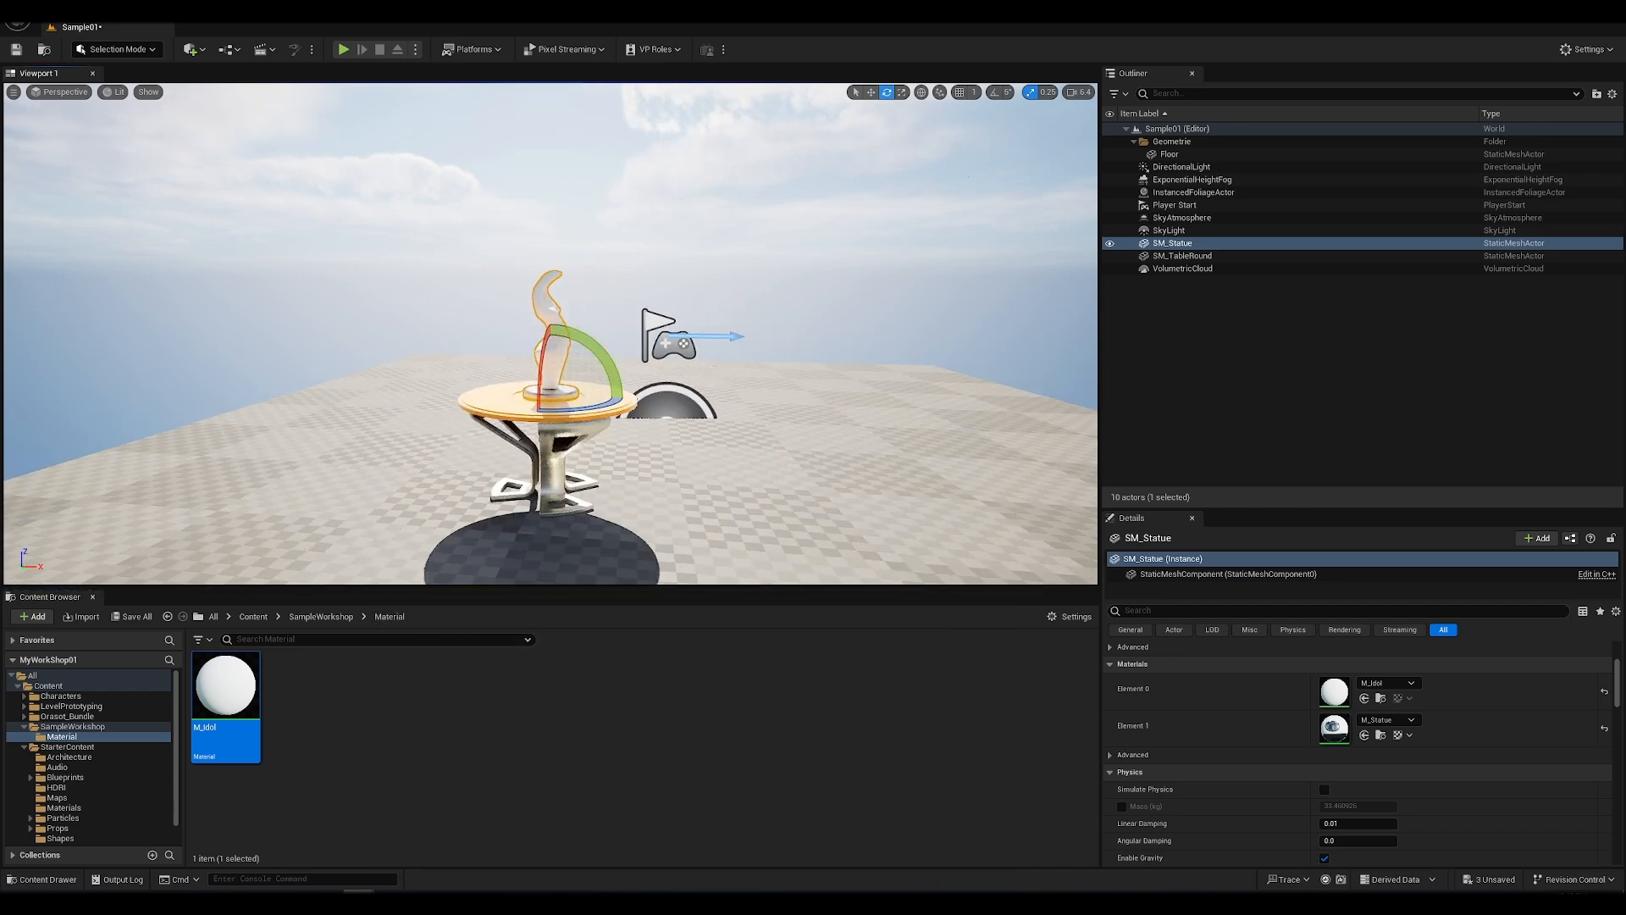
left_click(598, 499)
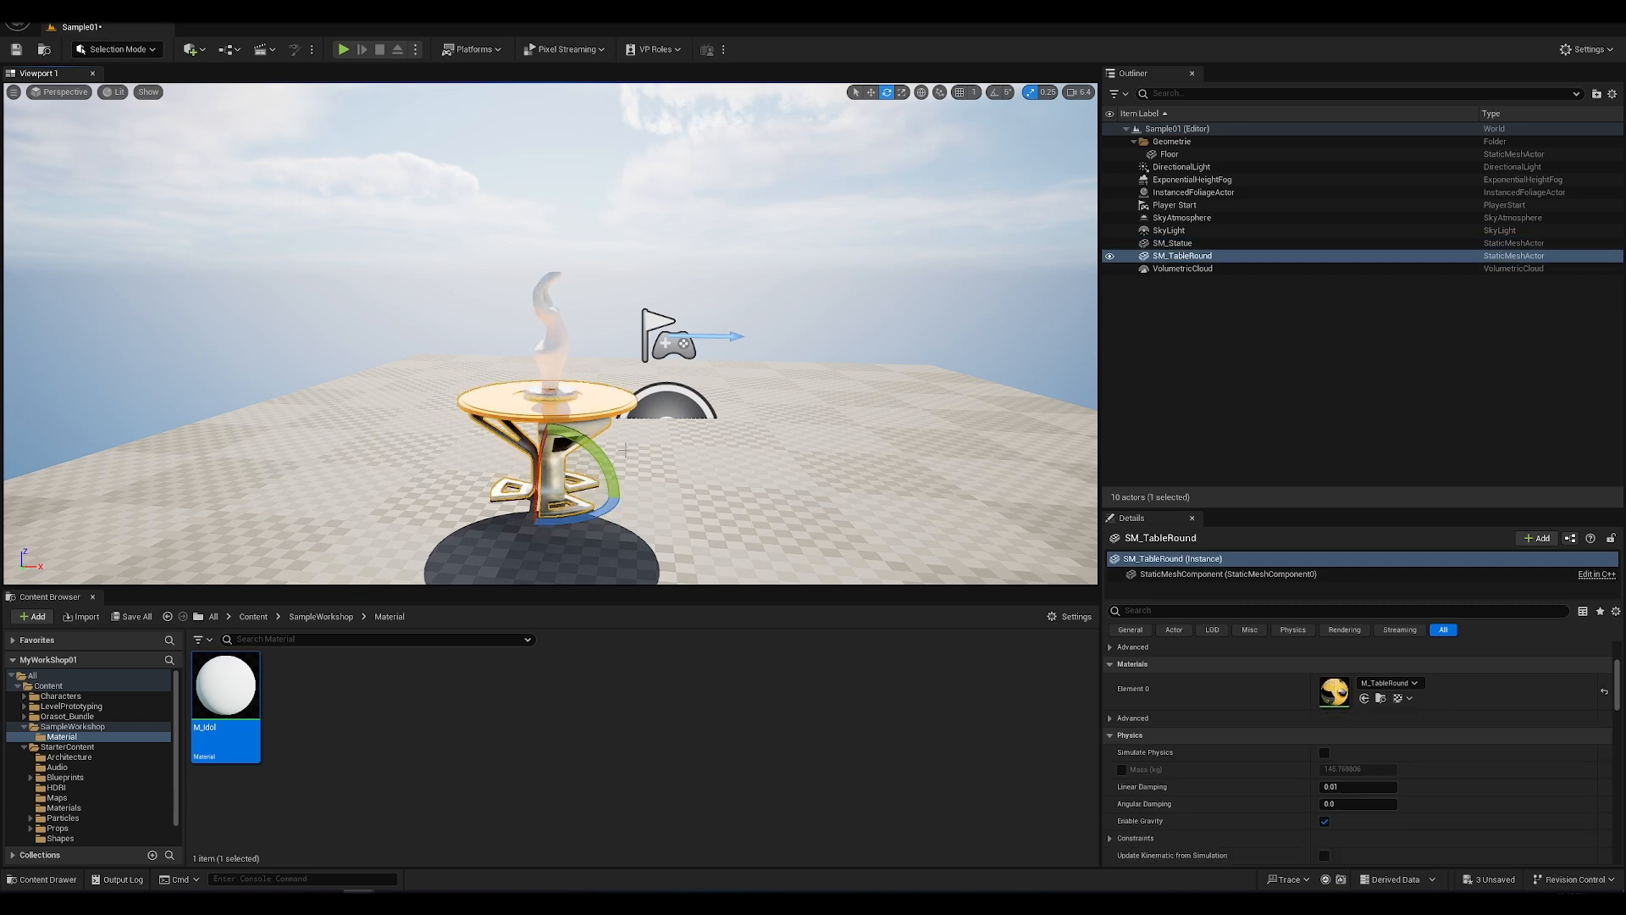
key("w")
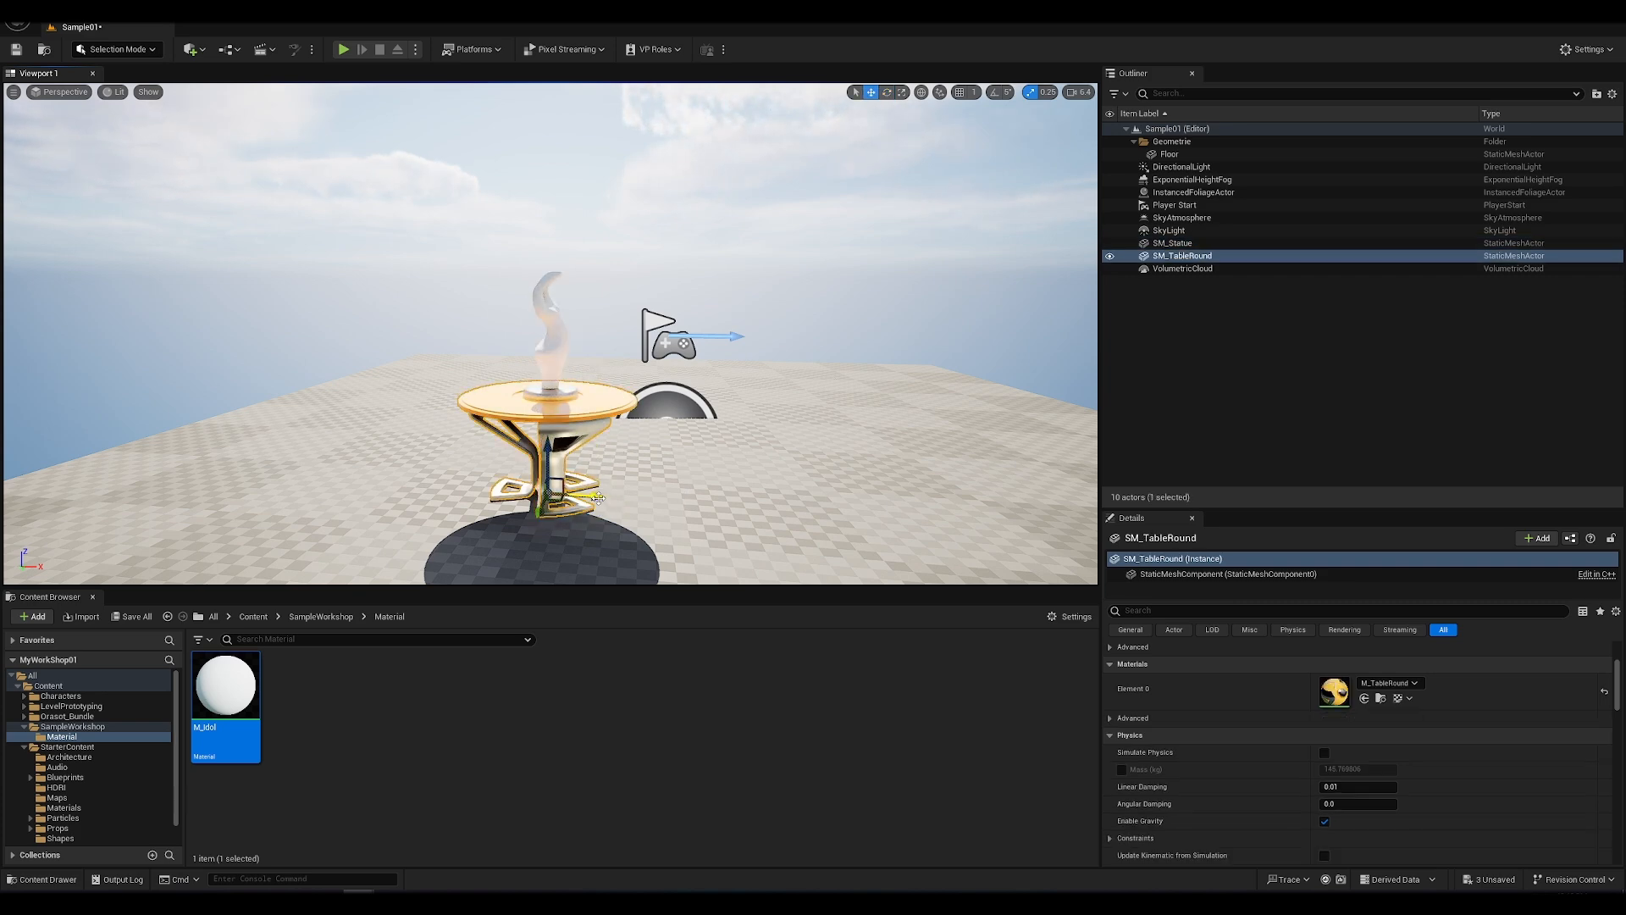
left_click_drag(597, 498, 816, 493, "alt")
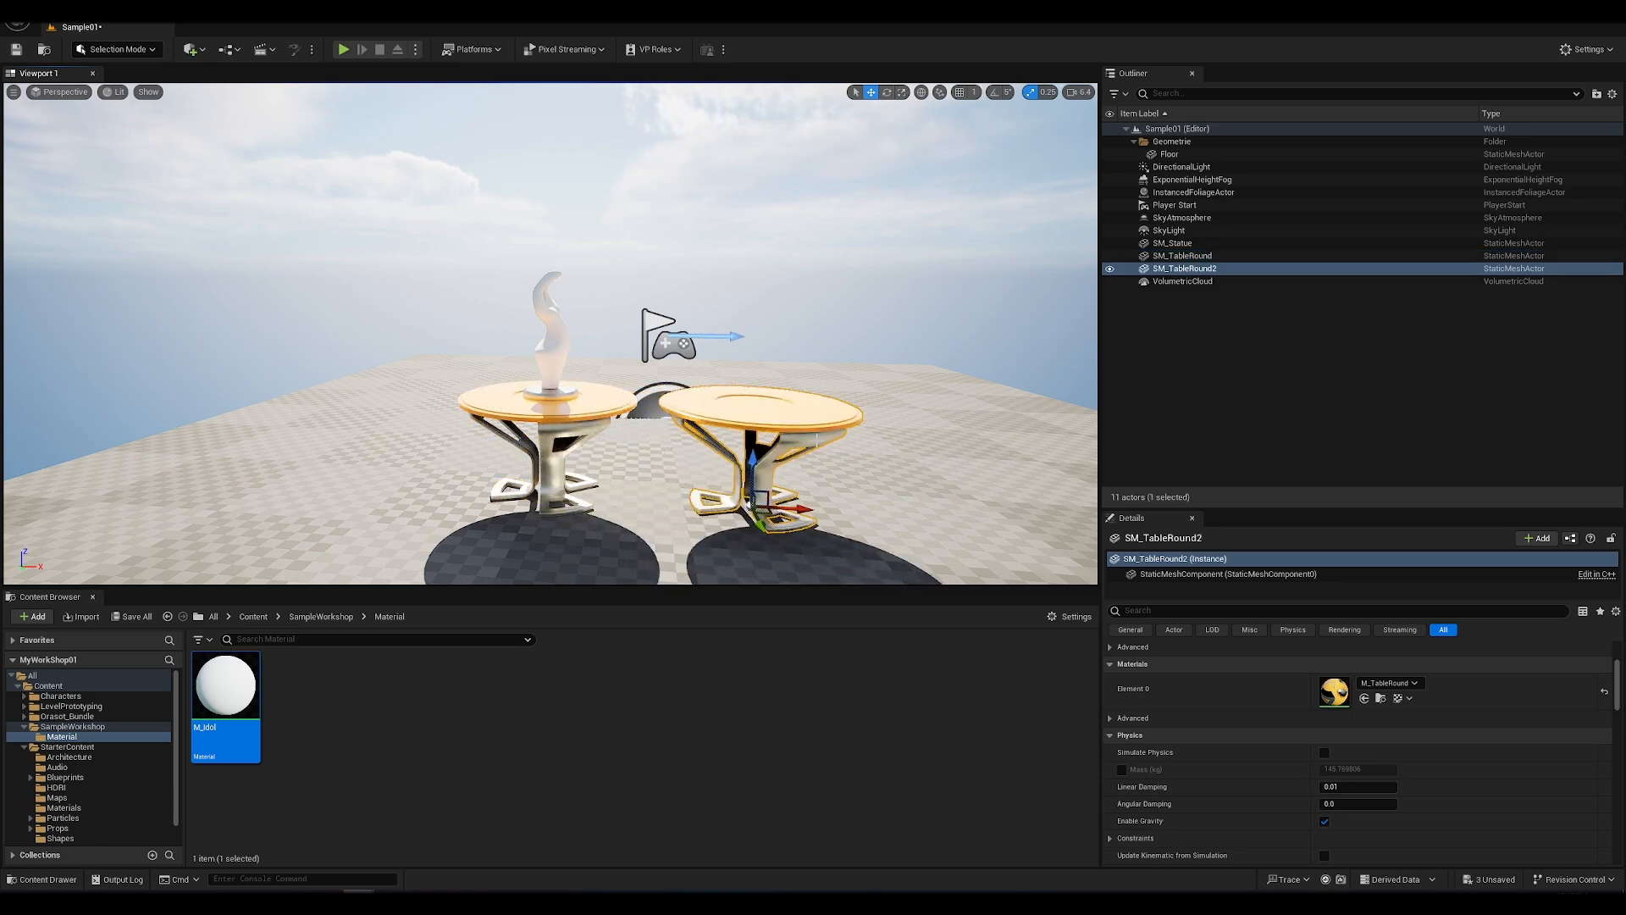
left_click_drag(886, 413, 826, 456, "alt")
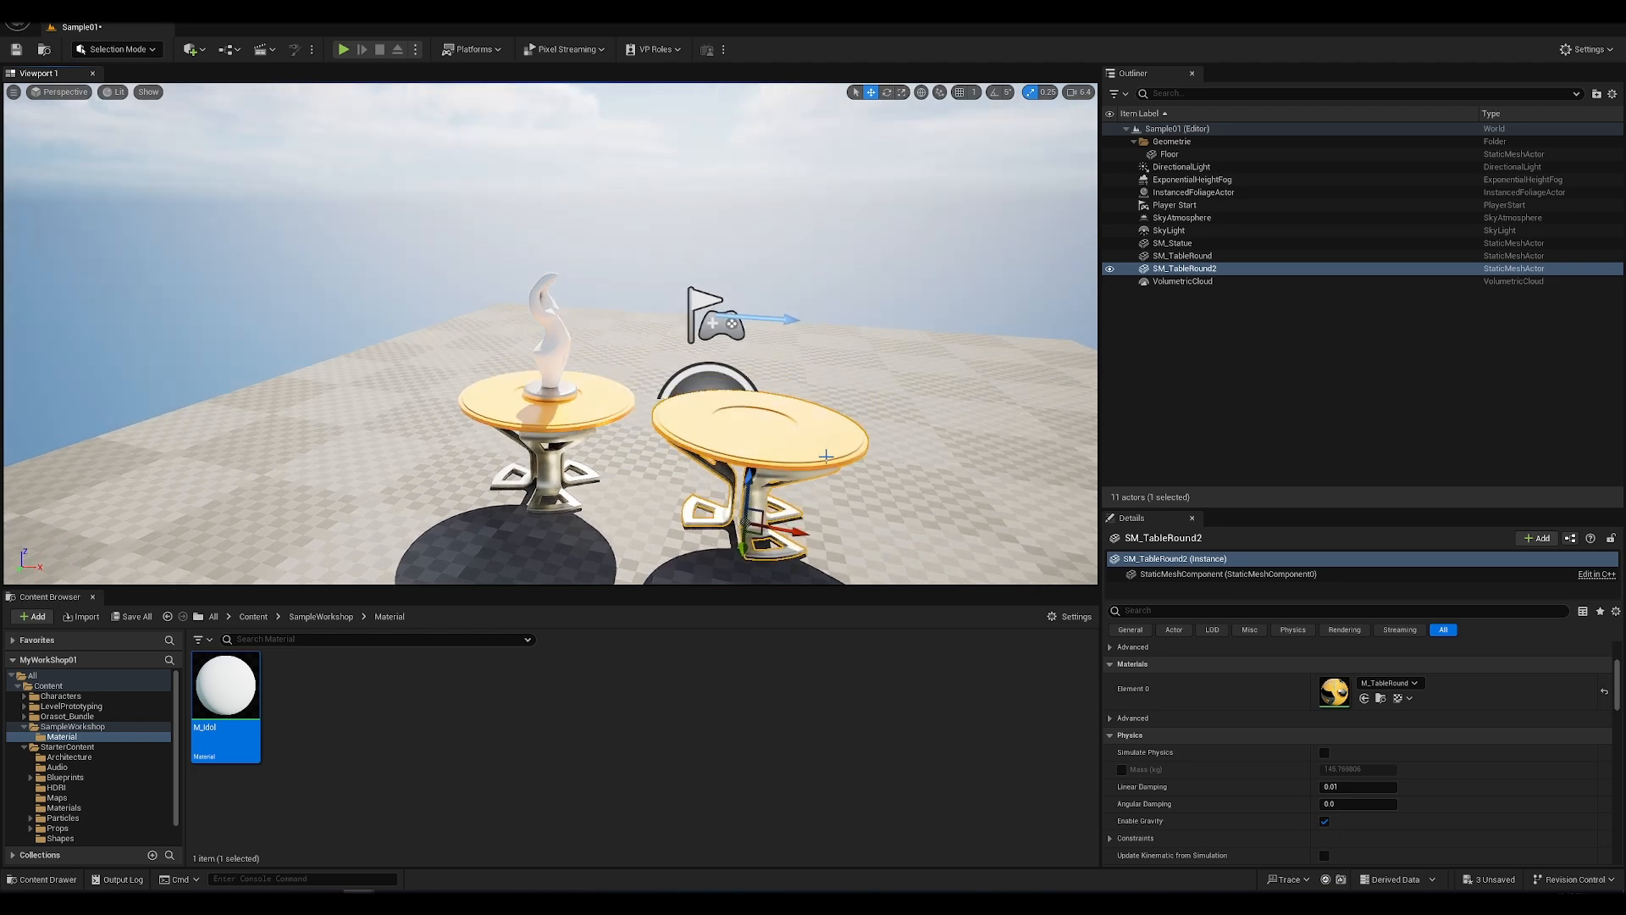
left_click_drag(800, 531, 1086, 550, "alt")
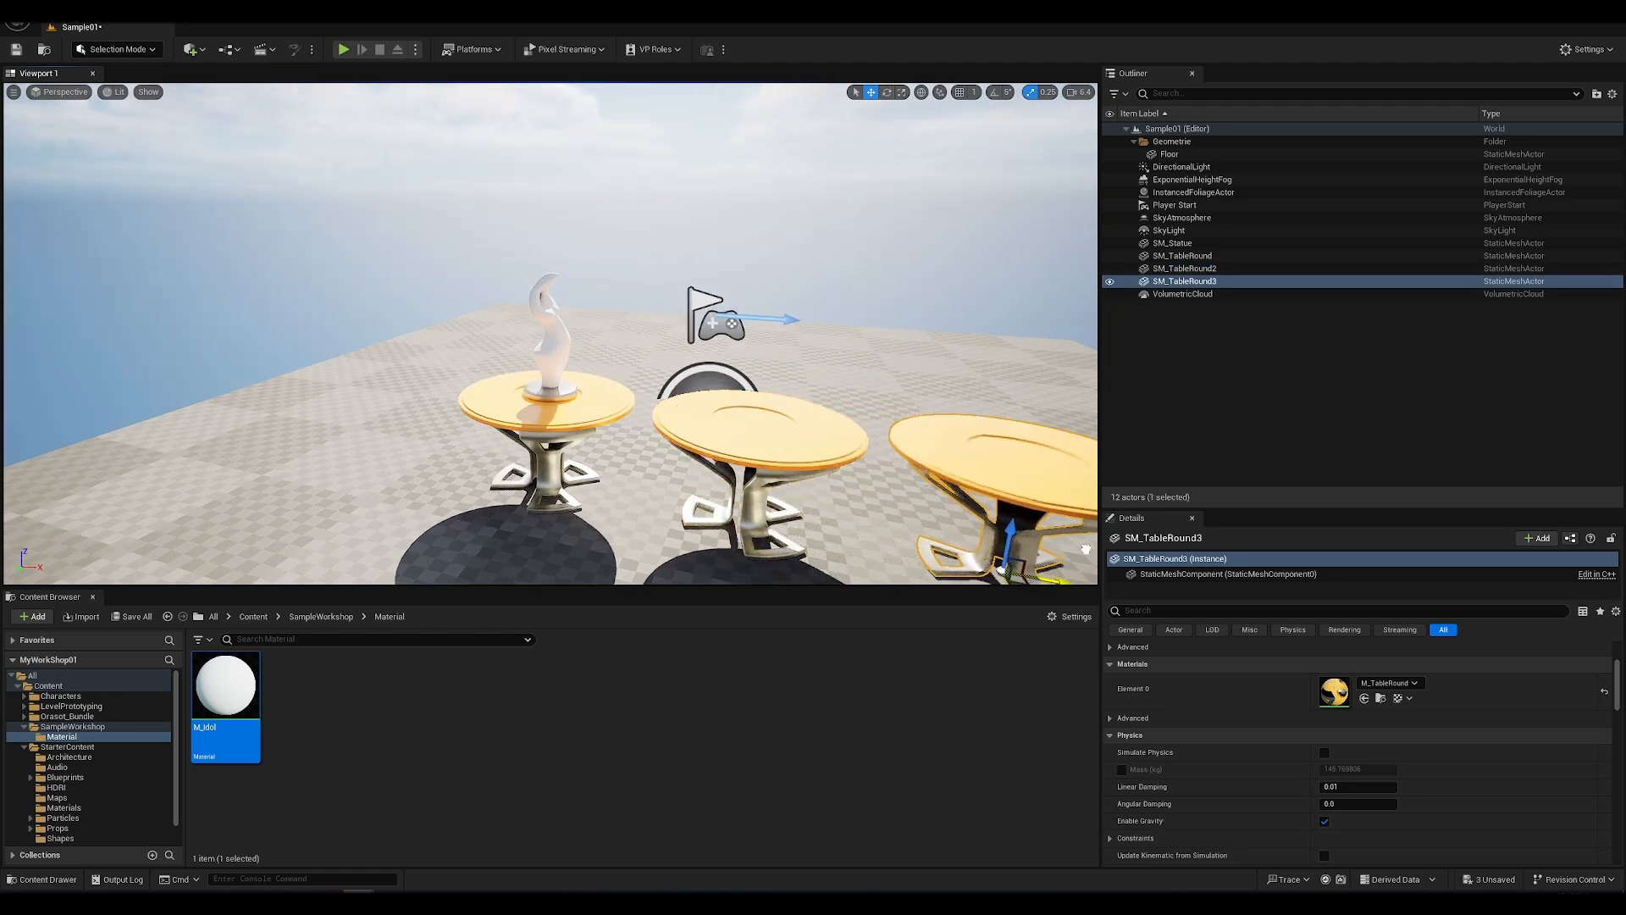
Step: Rename the statue standing on the first round table from SM_Statue to SM_Red
left_click_drag(733, 402, 729, 403, "alt")
left_click(552, 355)
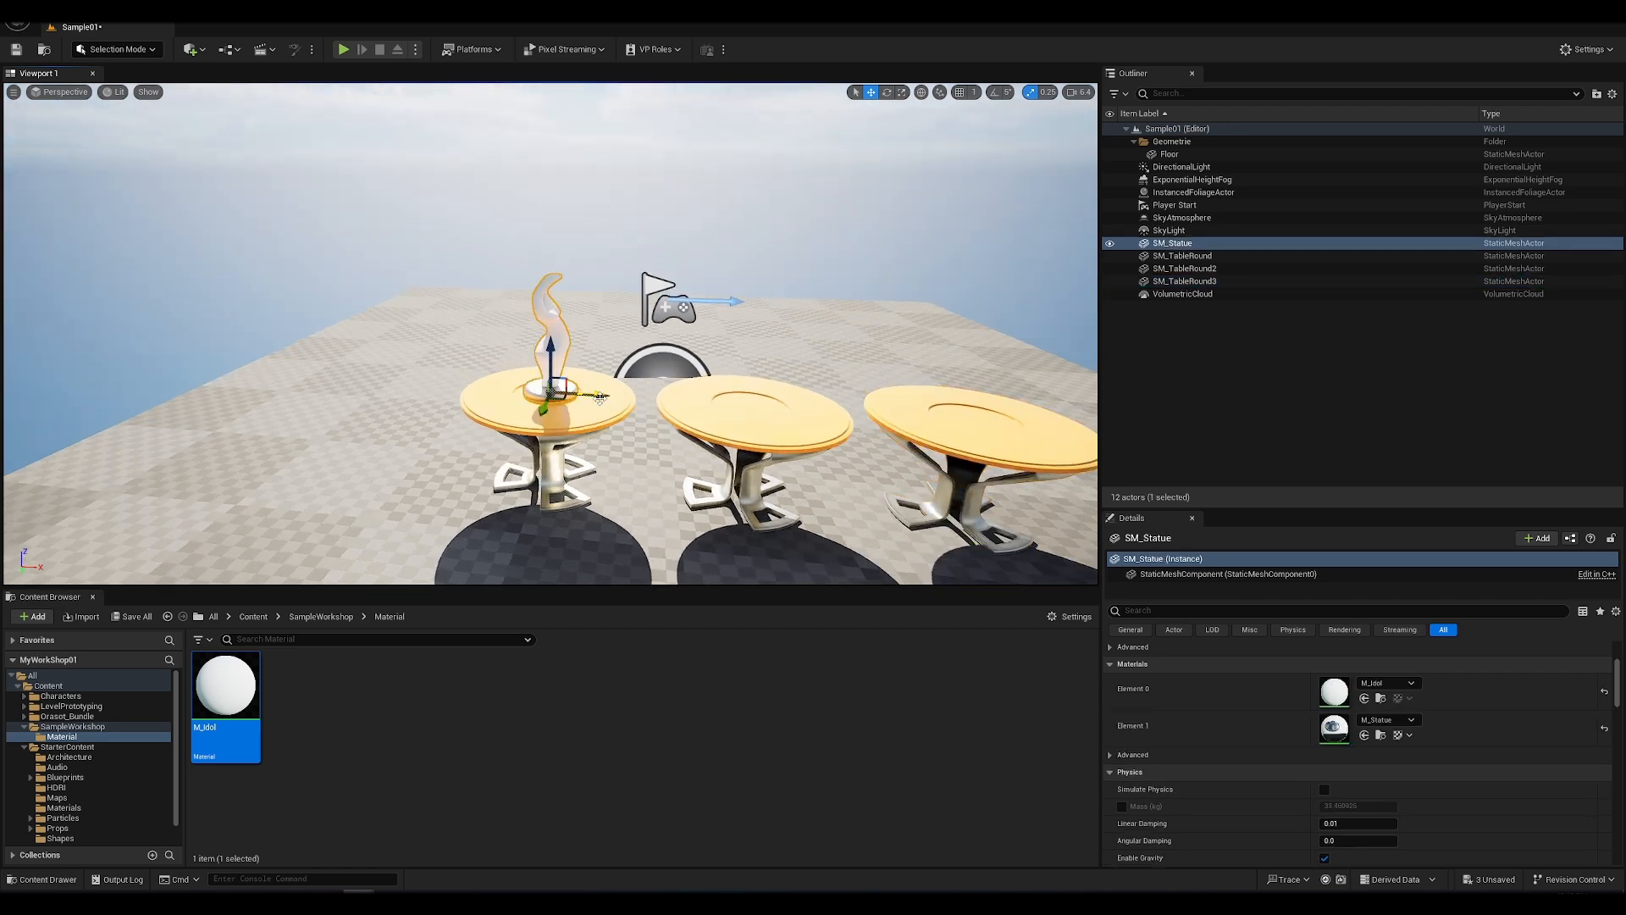
double_click(1183, 246)
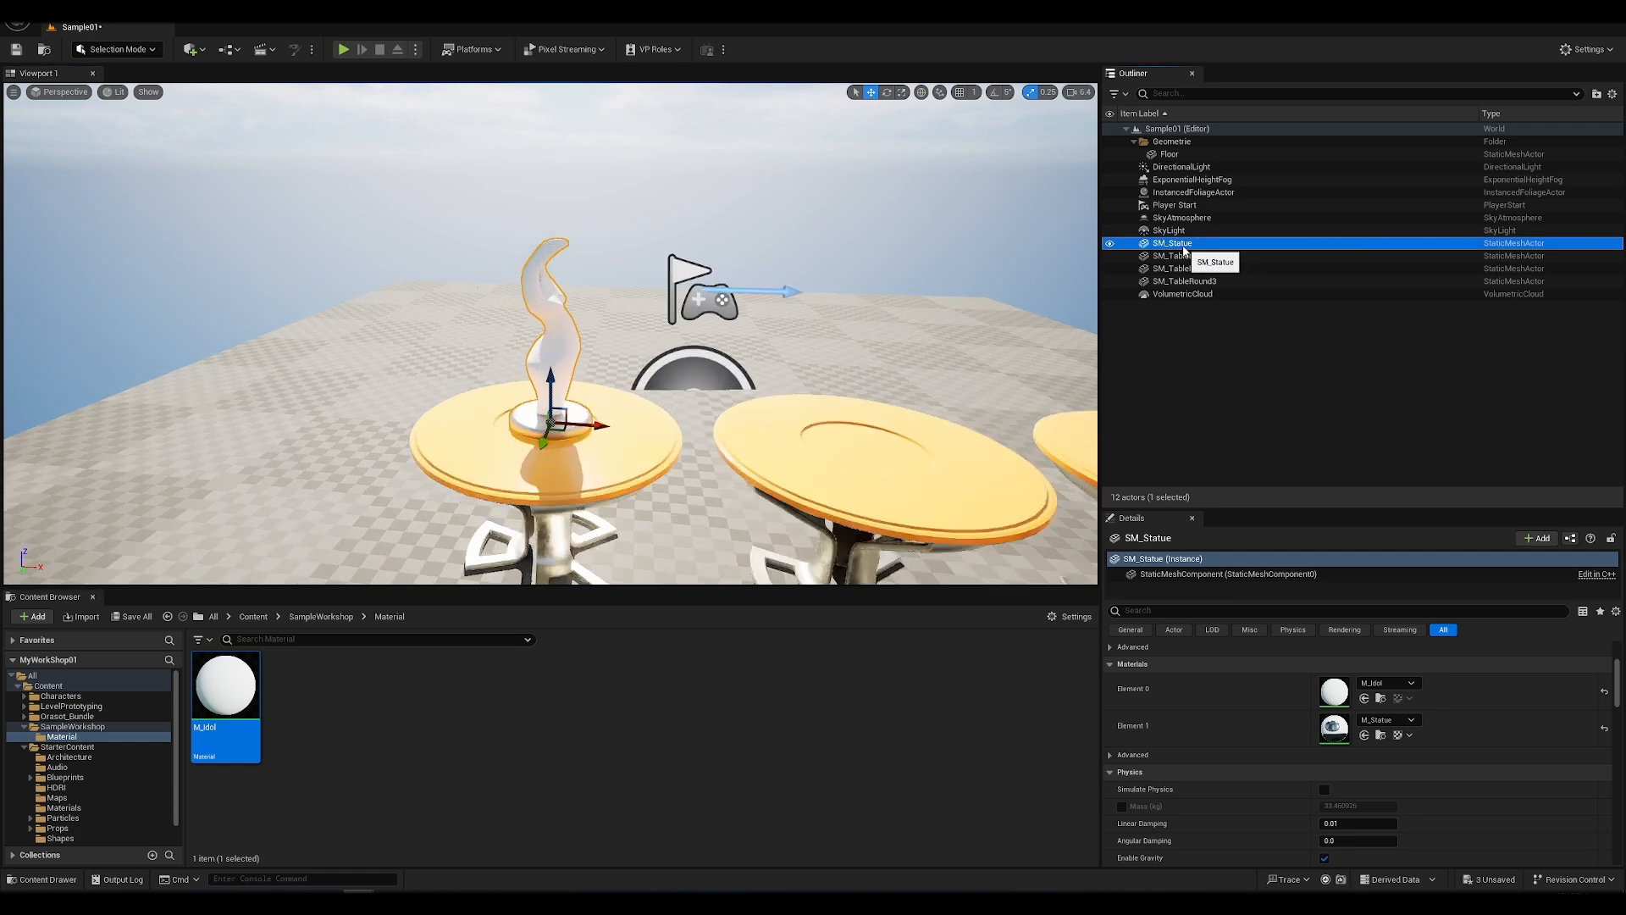
scroll(855, 314, "down", 5)
scroll(856, 313, "up", 2)
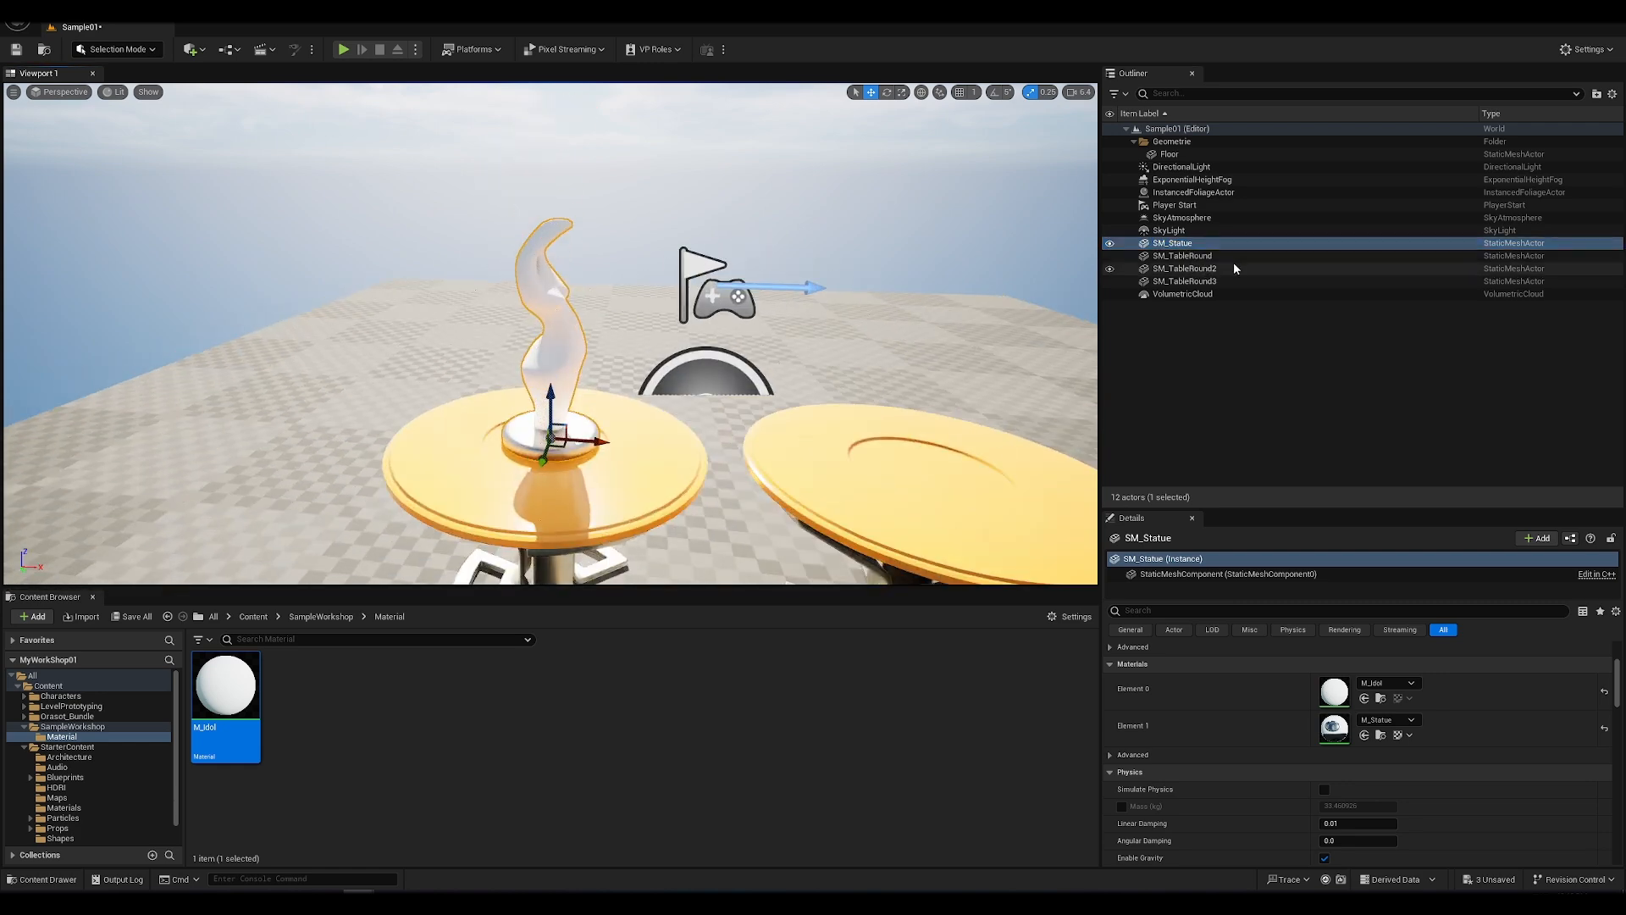
left_click(1213, 245)
double_click(1220, 243)
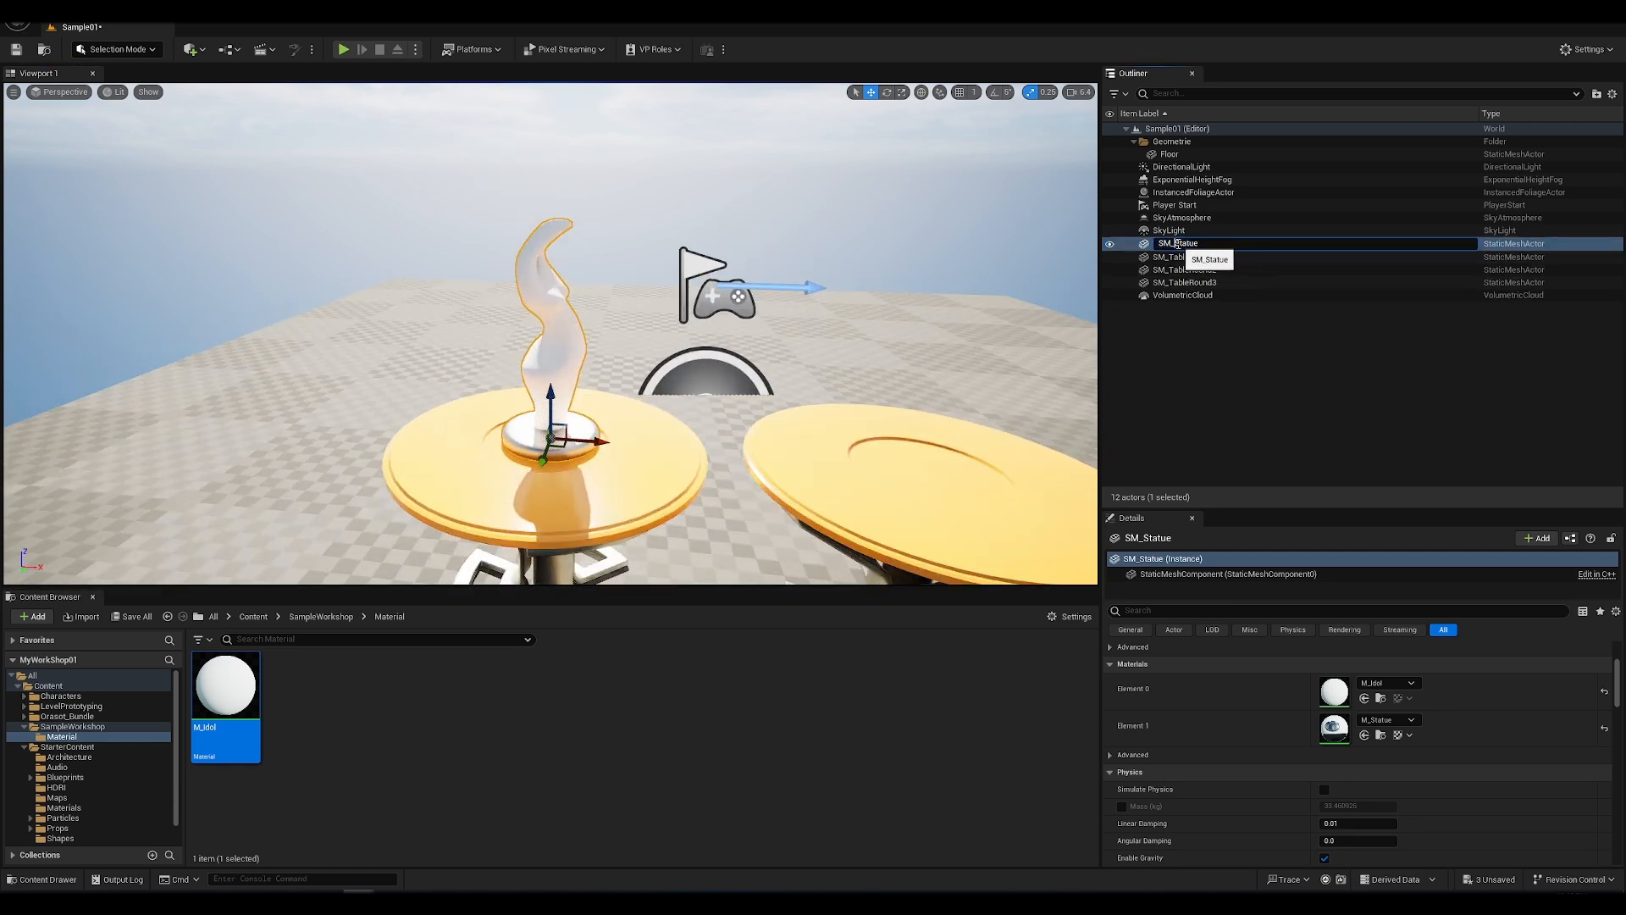
type("Red")
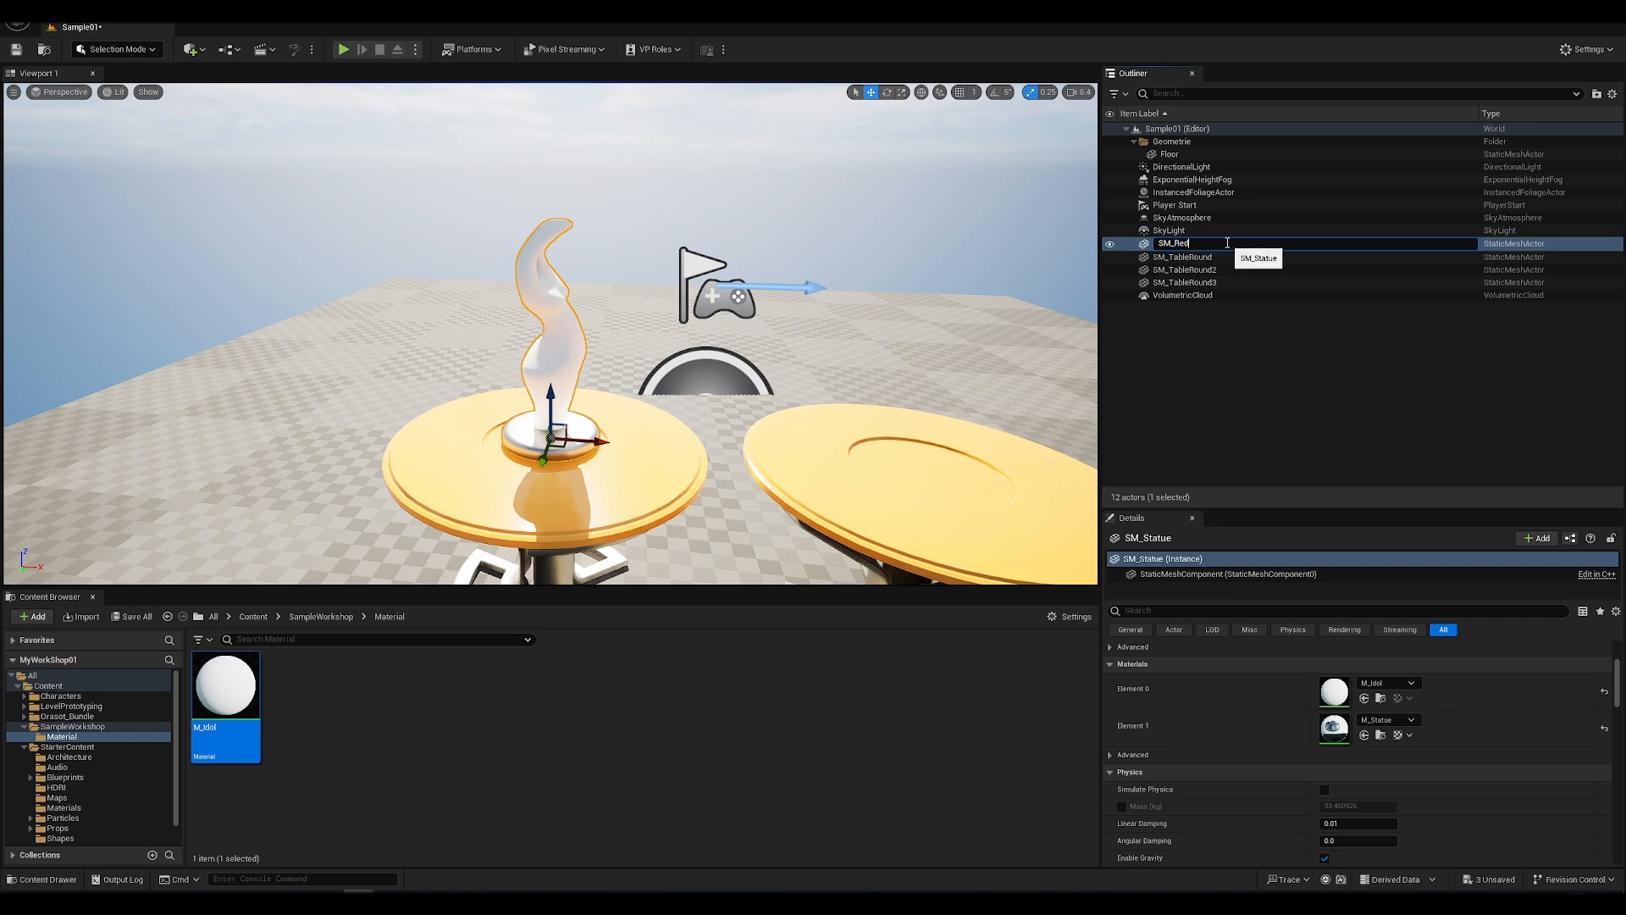
key("Return")
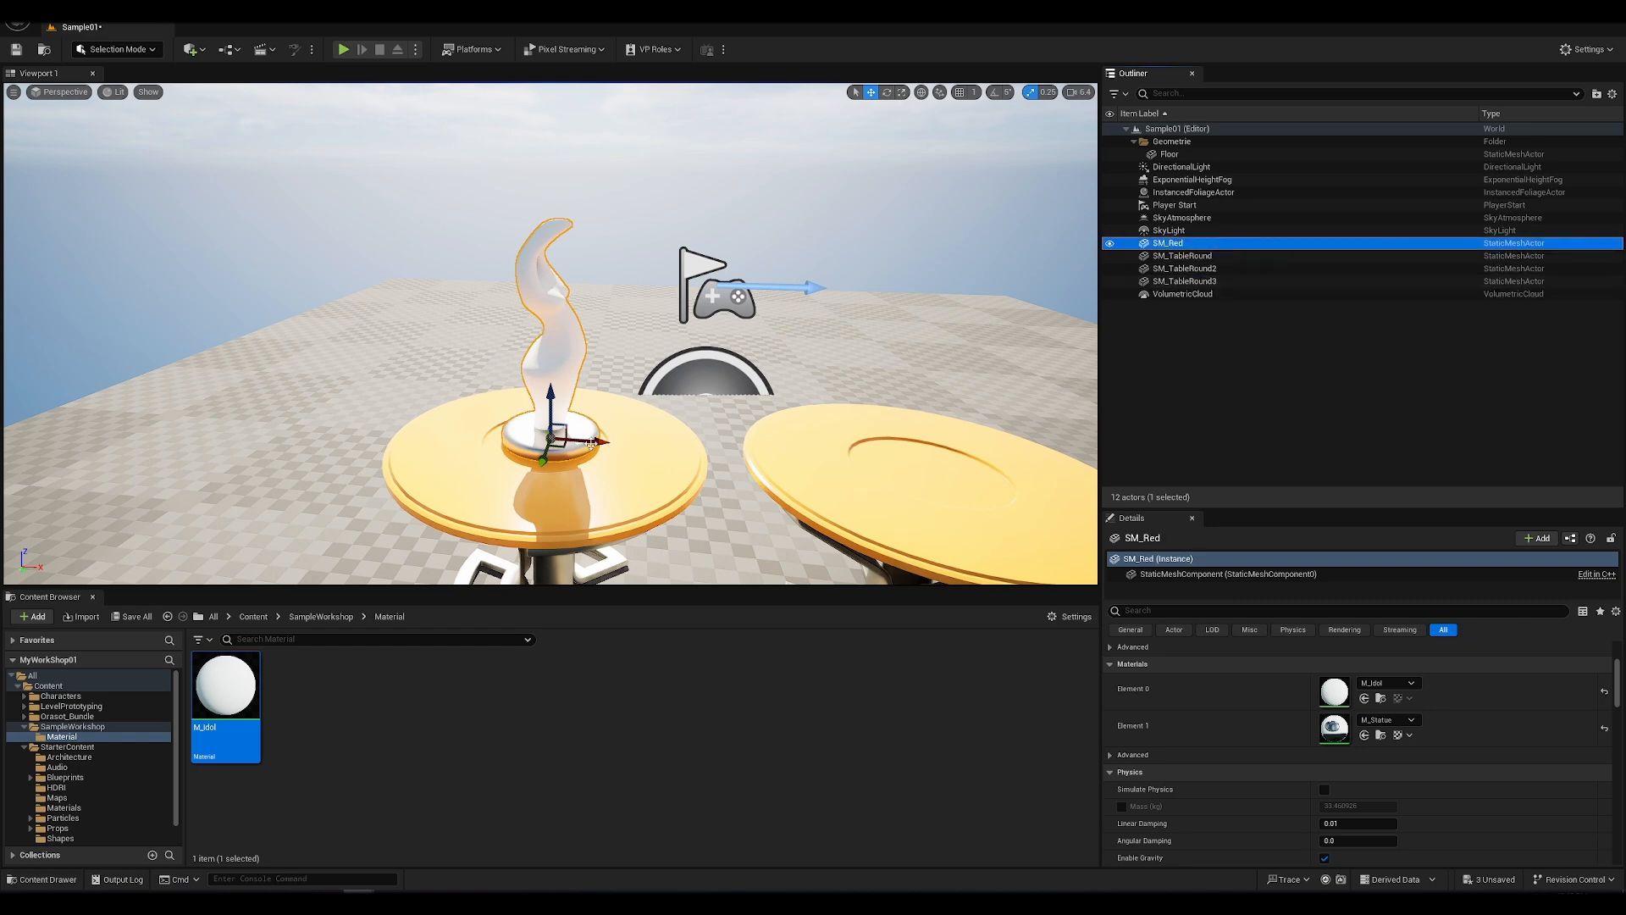
Step: Copy the SM_Red statue along the X axis onto the middle table and rename the copy SM_Blue
left_click_drag(595, 442, 983, 467, "alt")
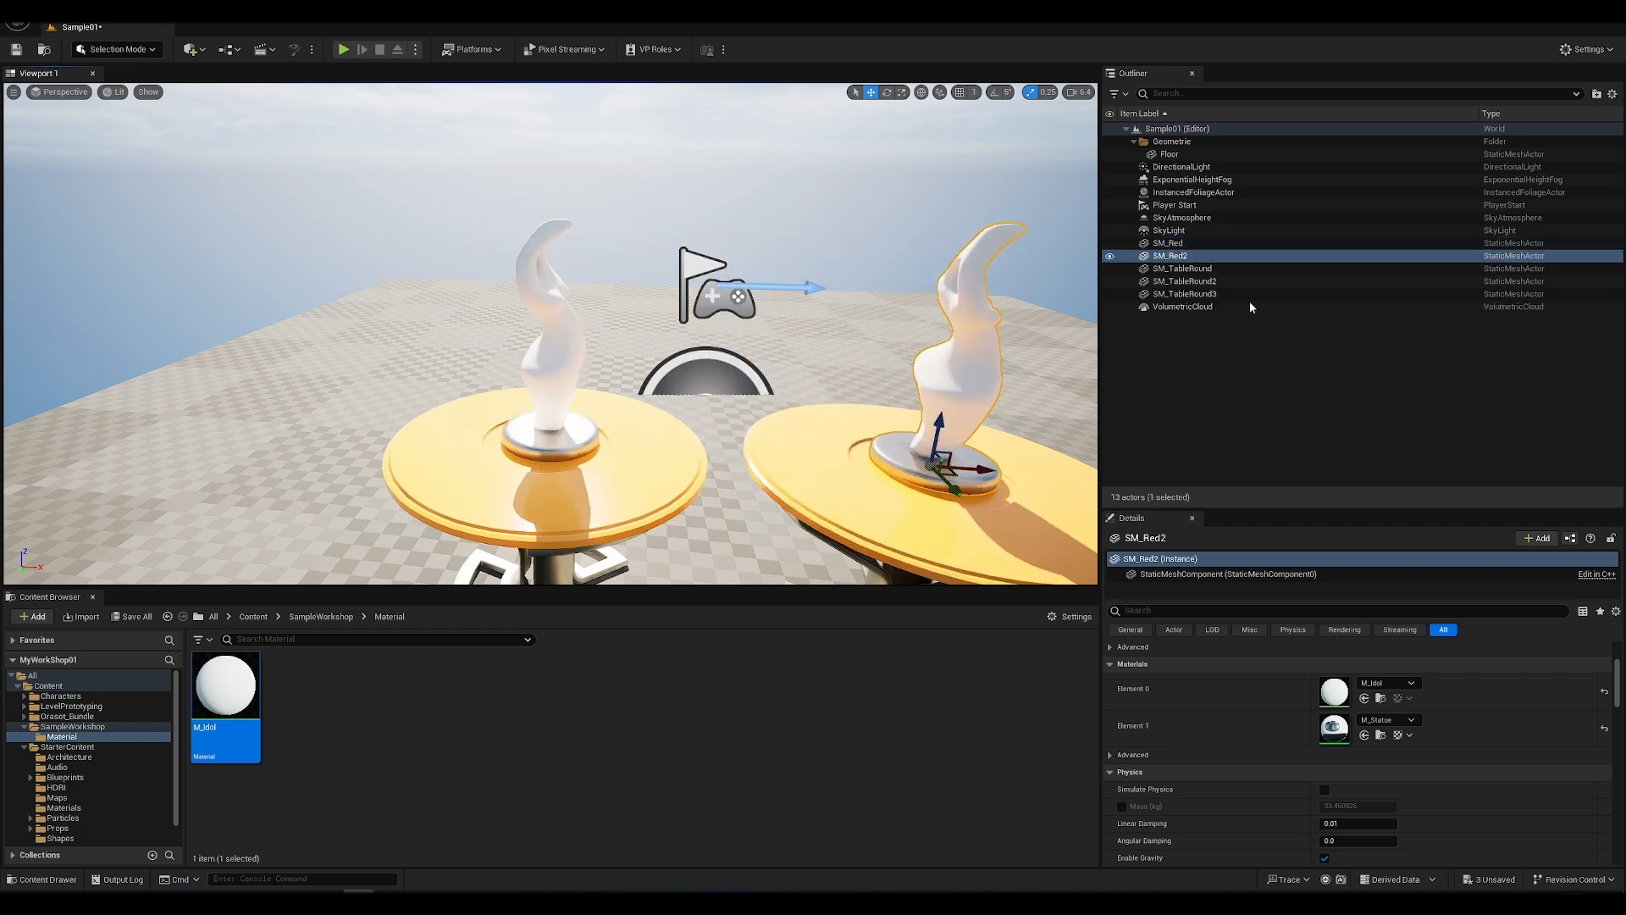
key("F2")
left_click(1175, 256)
left_click_drag(1175, 256, 1225, 255)
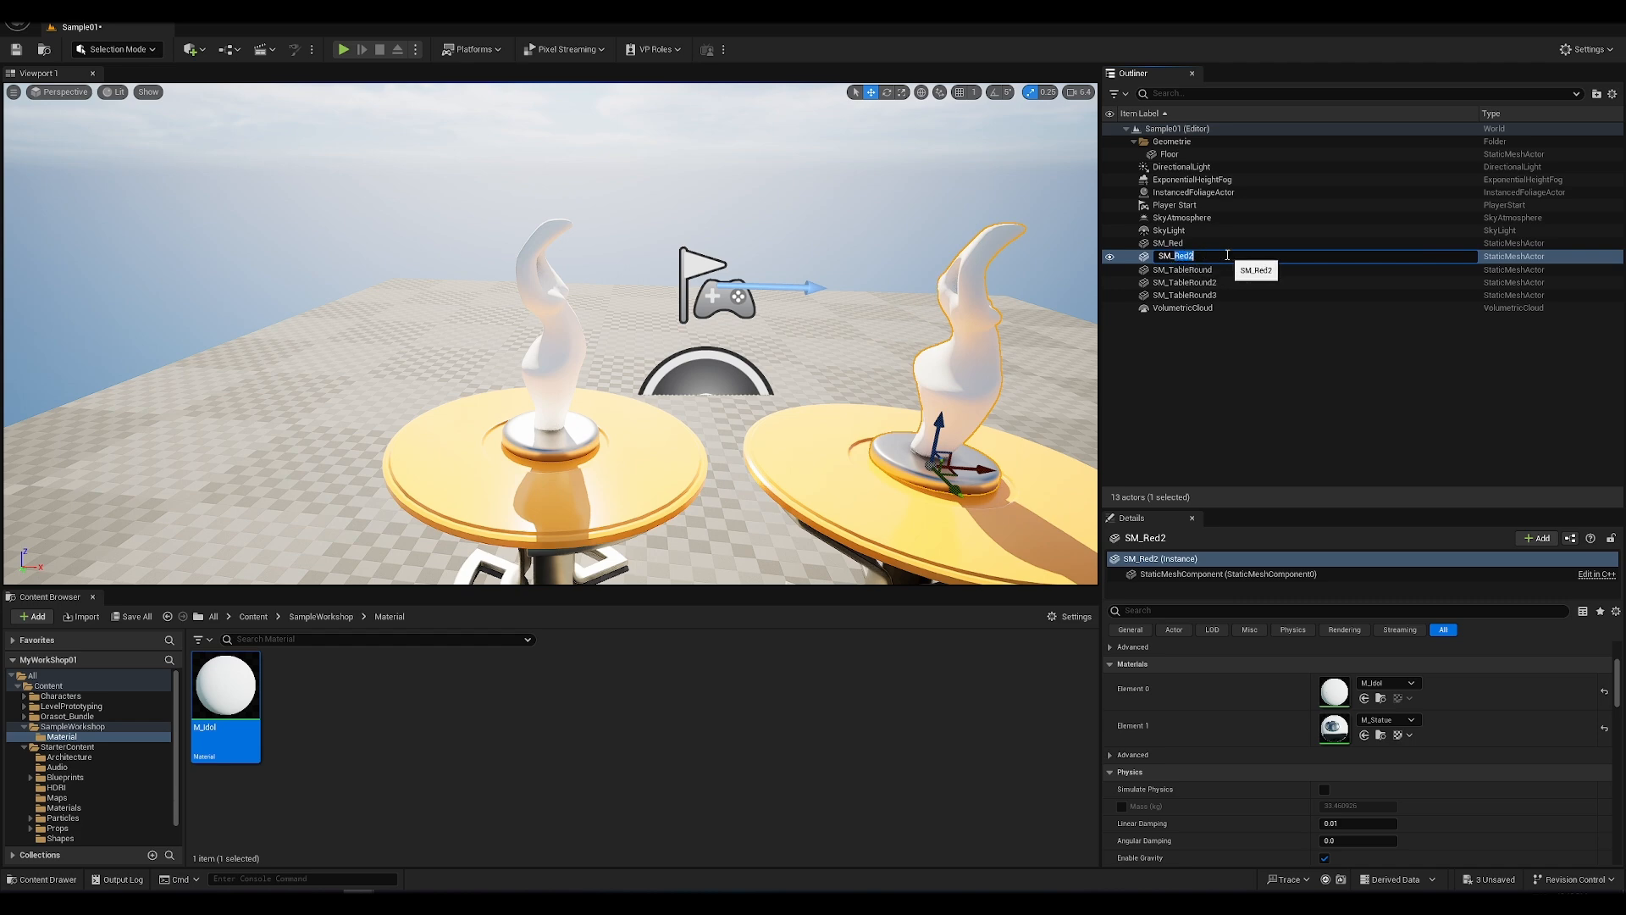
type("Blue")
key("Return")
Step: Copy the middle statue along the X axis onto the third table, and rename the middle statue SM_Green
scroll(703, 374, "down", 10)
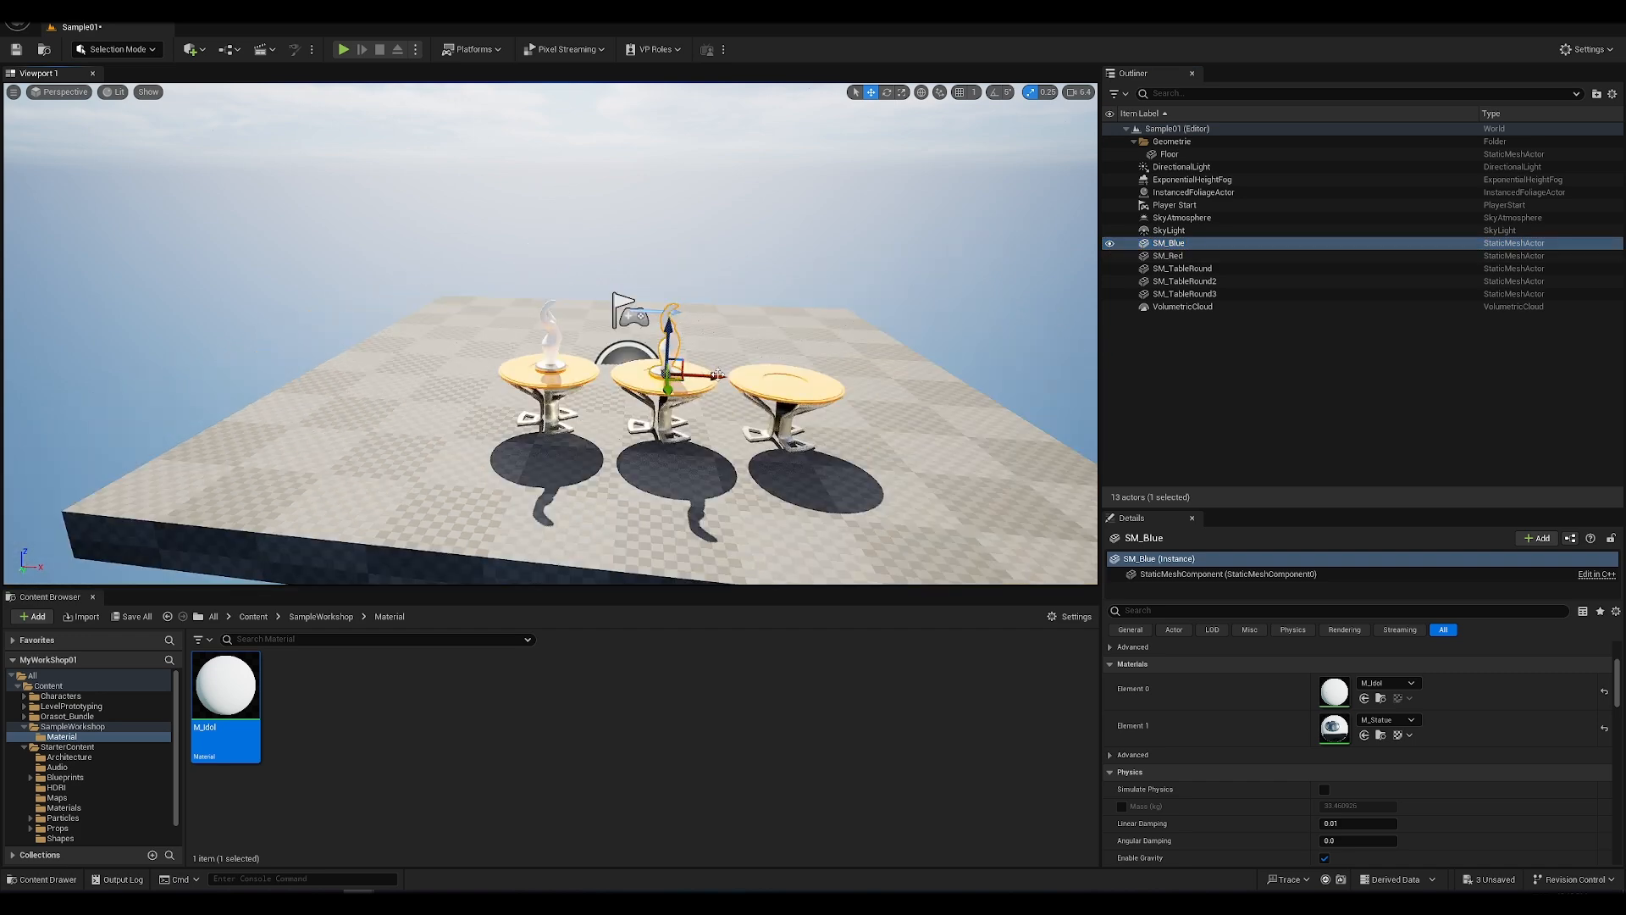
left_click_drag(704, 373, 849, 376, "alt")
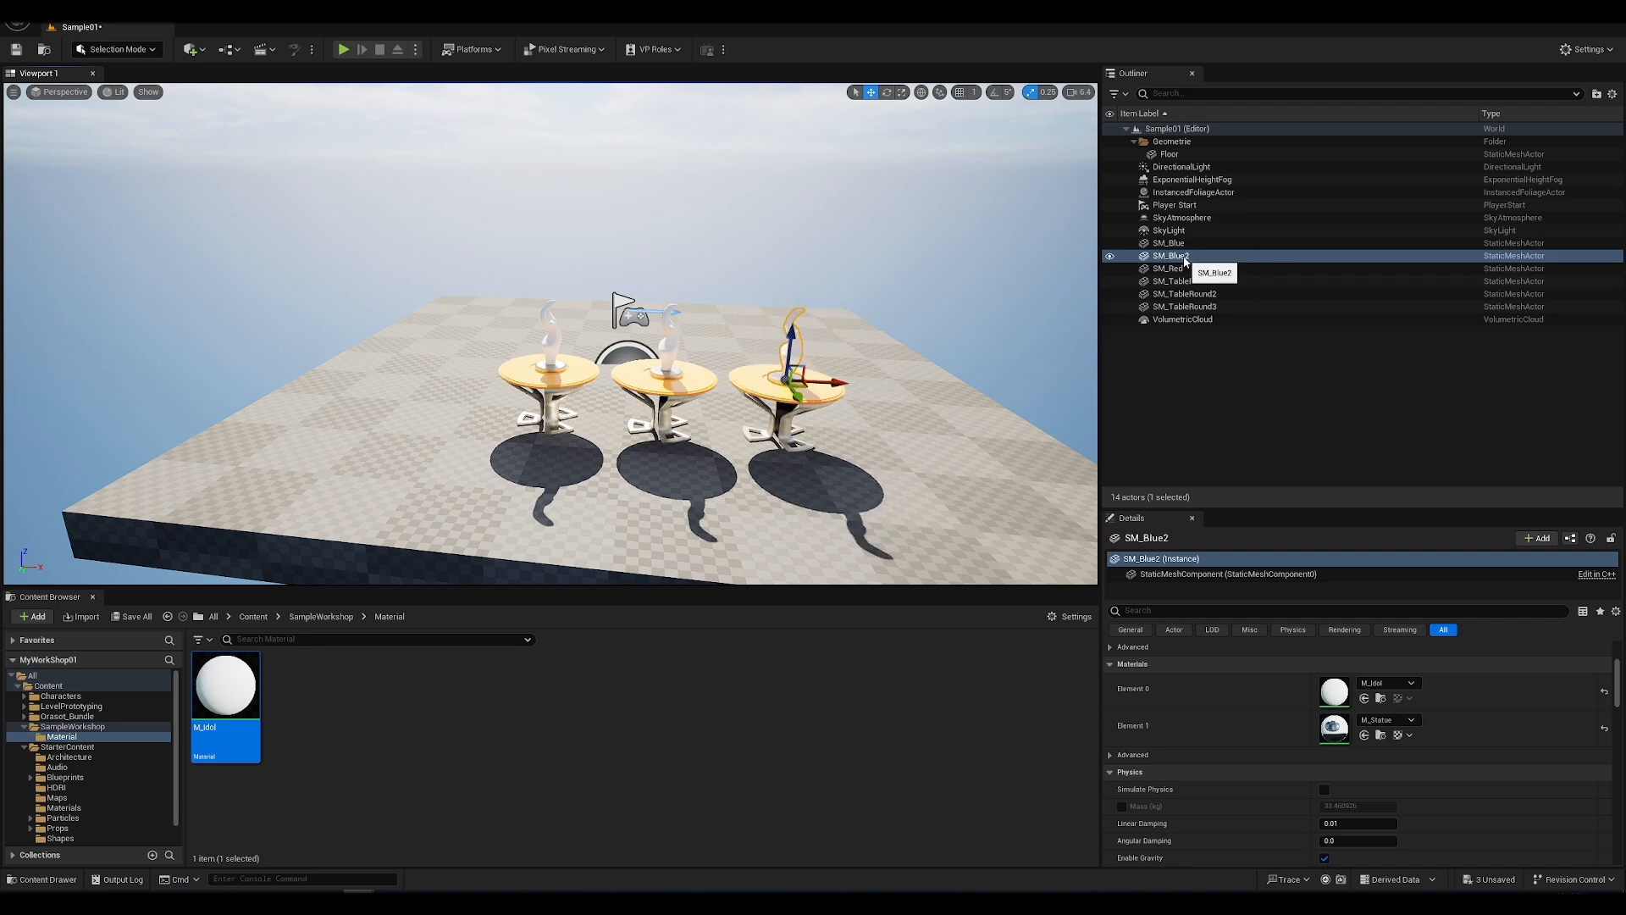
left_click(1187, 245)
left_click(1175, 256)
left_click(1177, 256)
left_click(1177, 244)
left_click(1177, 243)
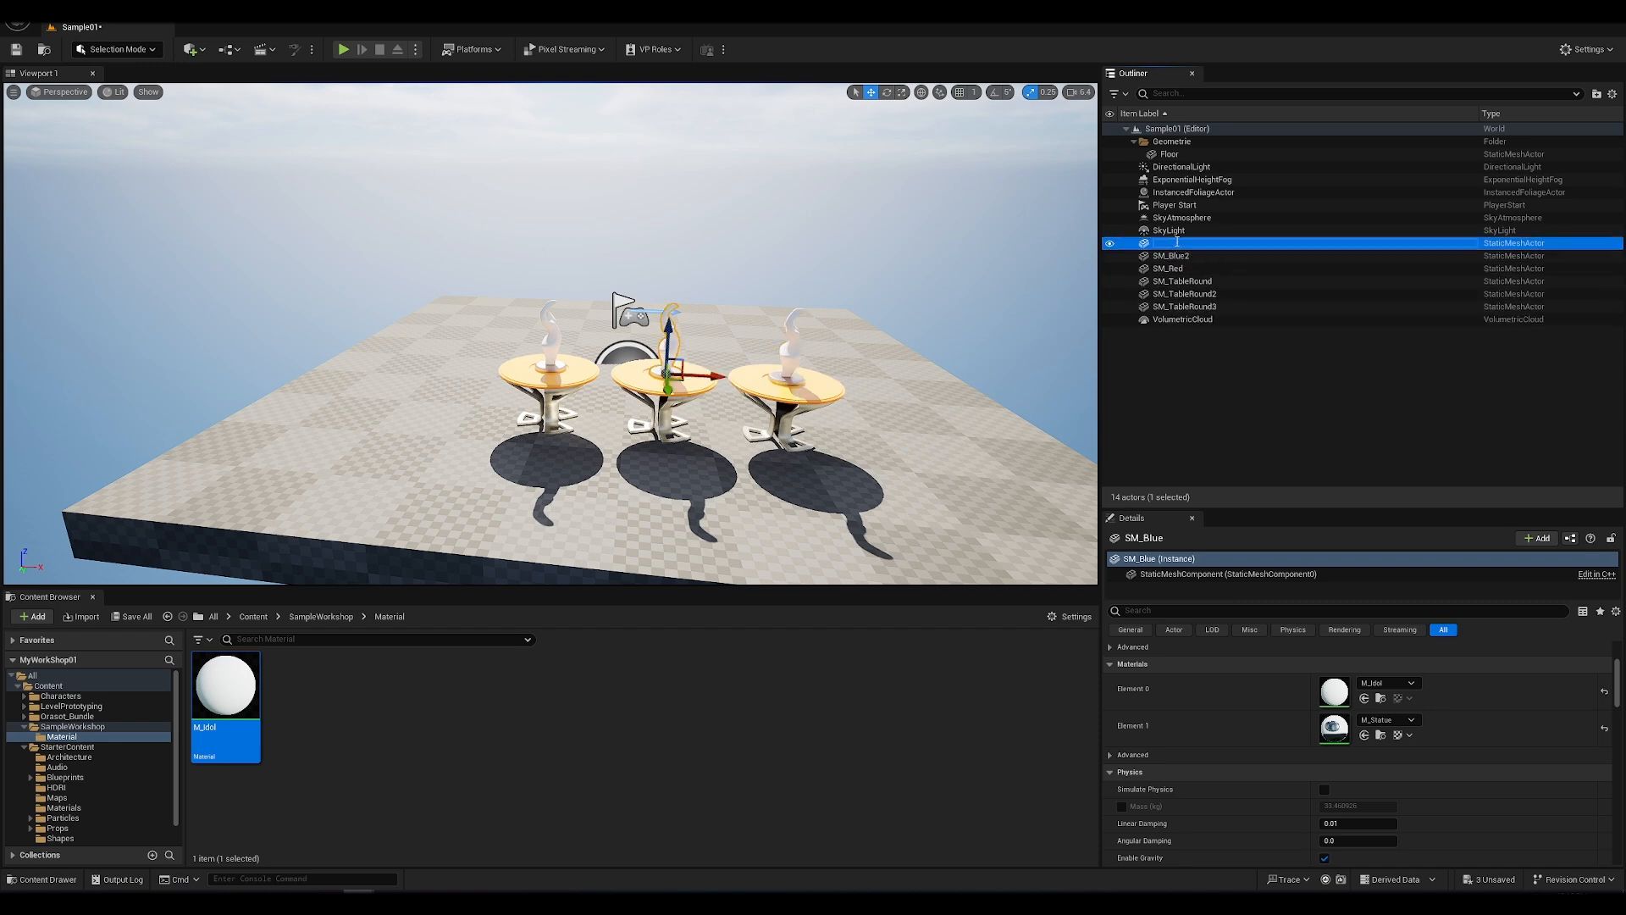
left_click(1177, 243)
left_click_drag(1177, 243, 1208, 243)
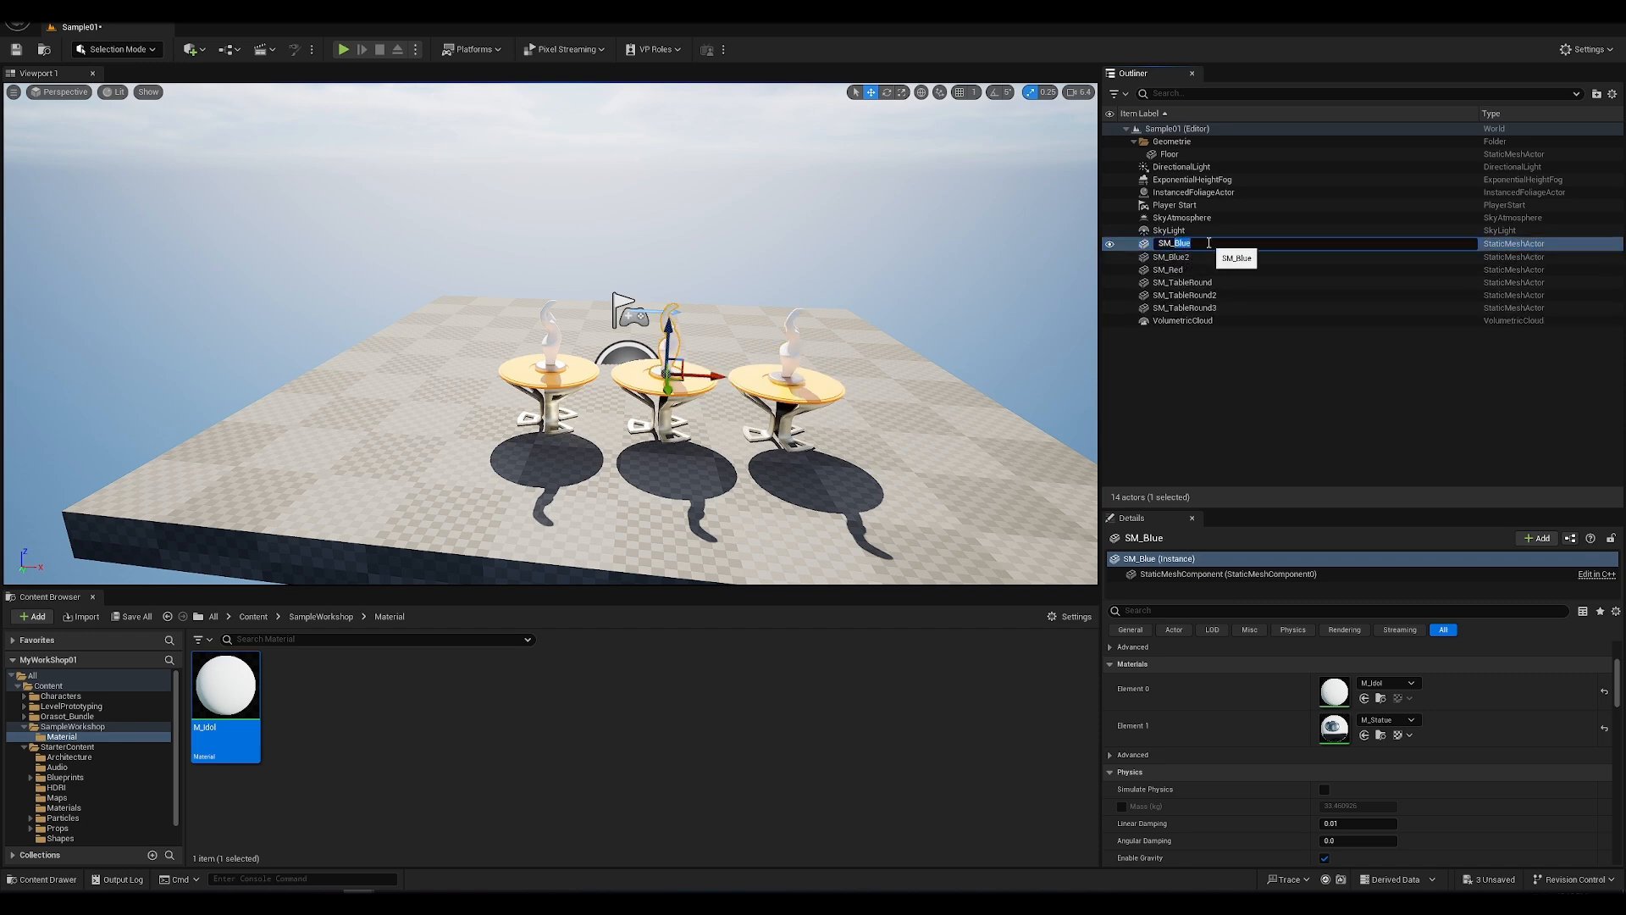
type("Green")
key("Return")
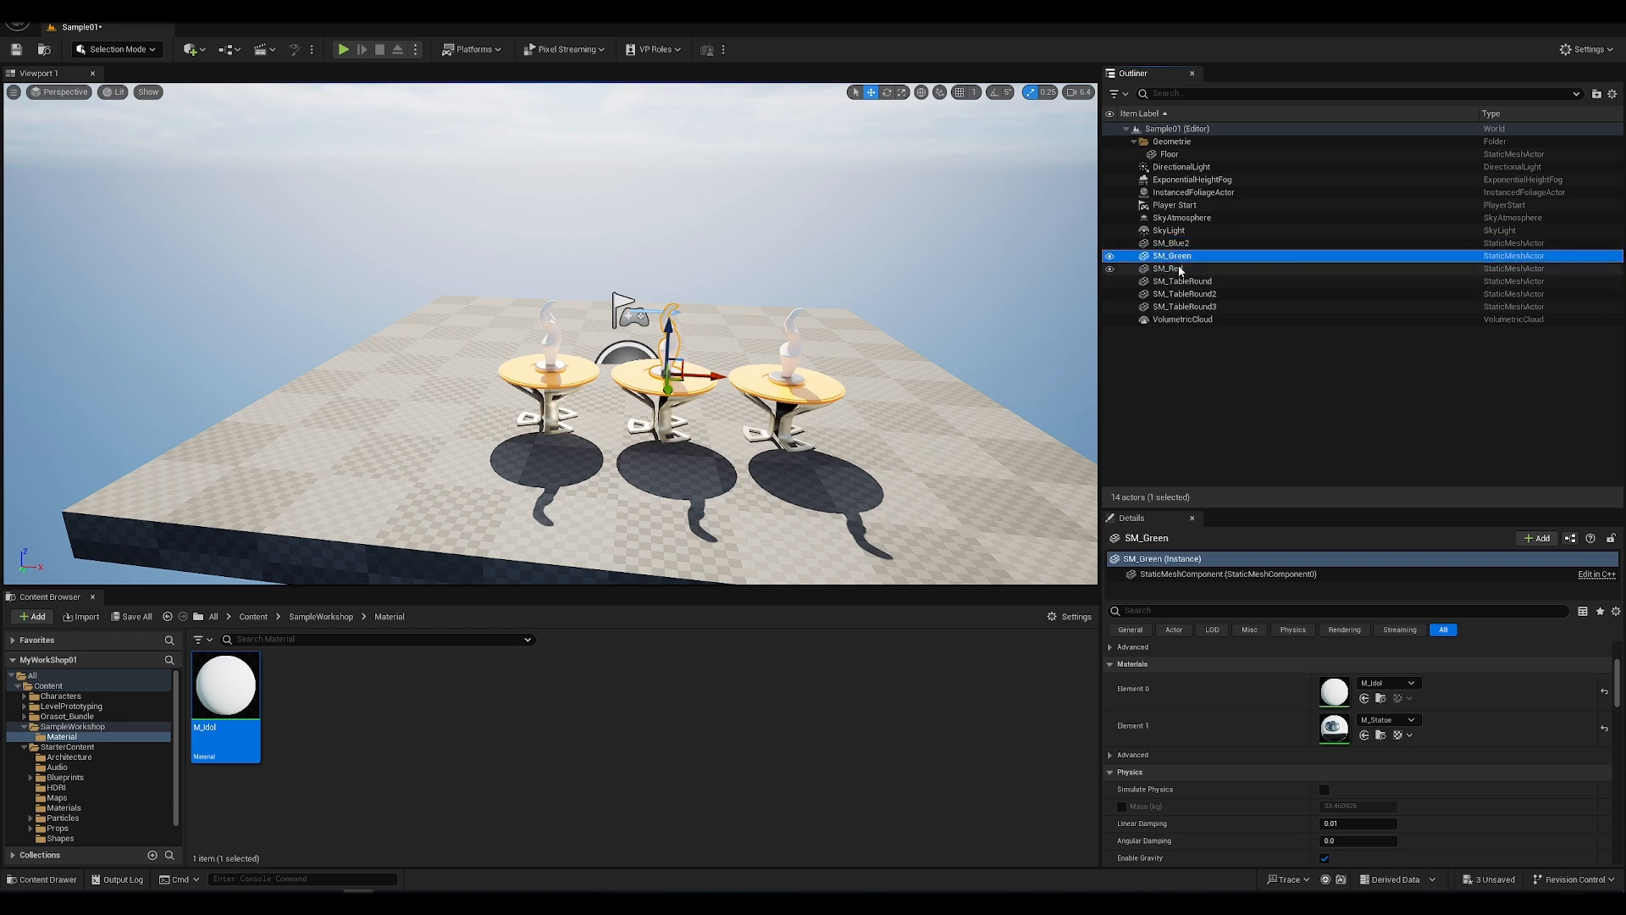
Step: Rename the statue on the third table SM_Blue
left_click(1178, 245)
left_click(1181, 245)
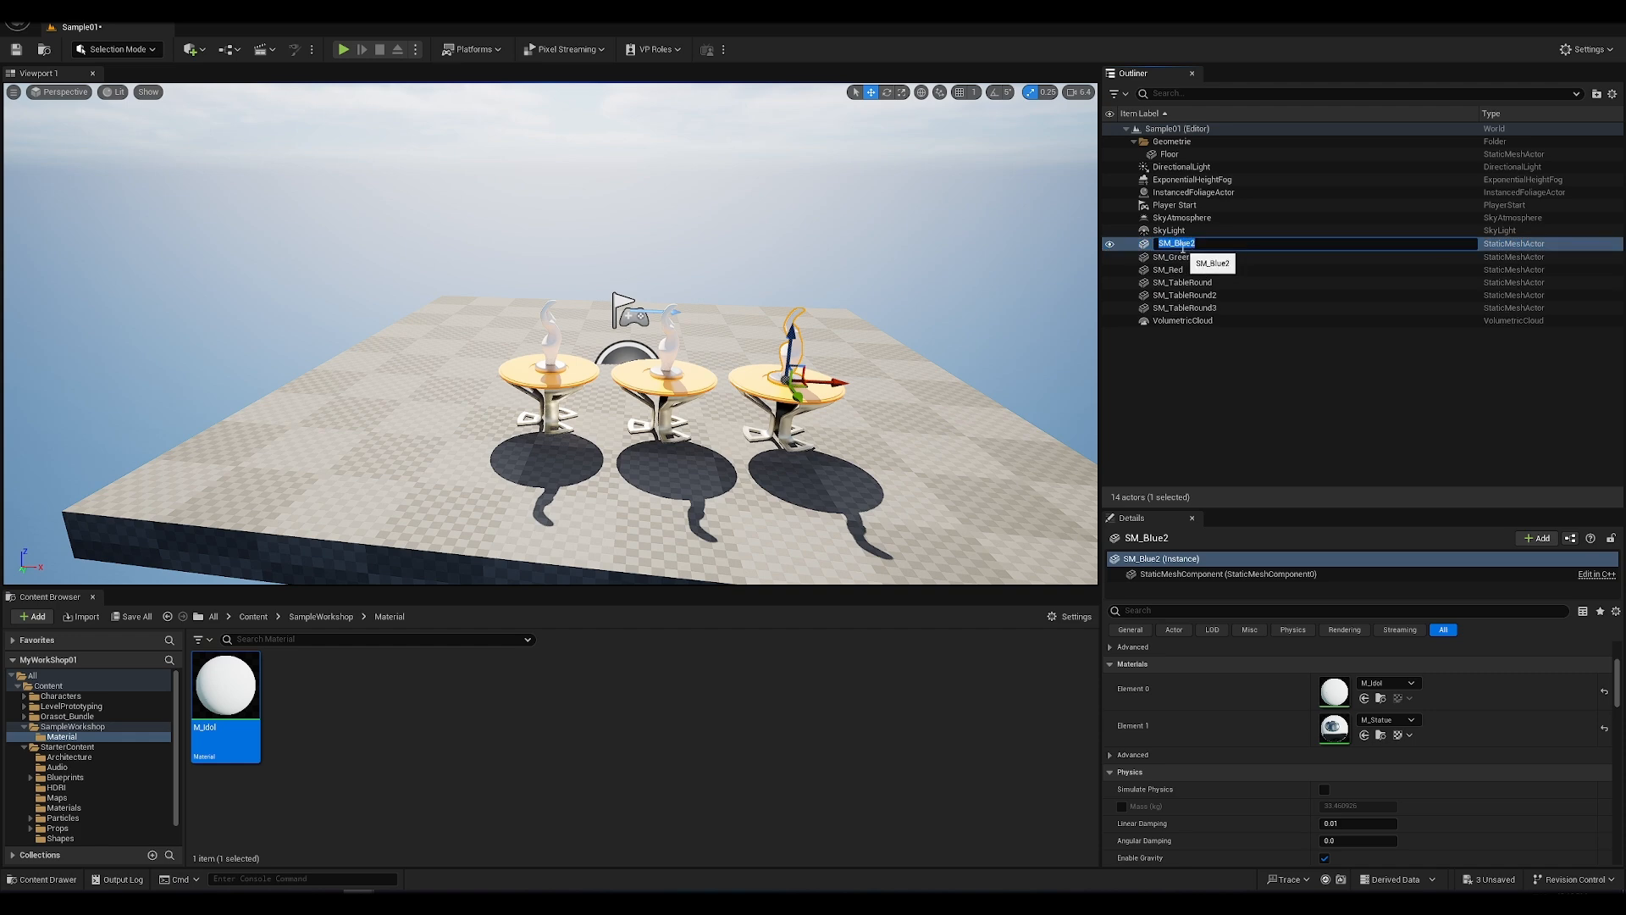
left_click(1211, 246)
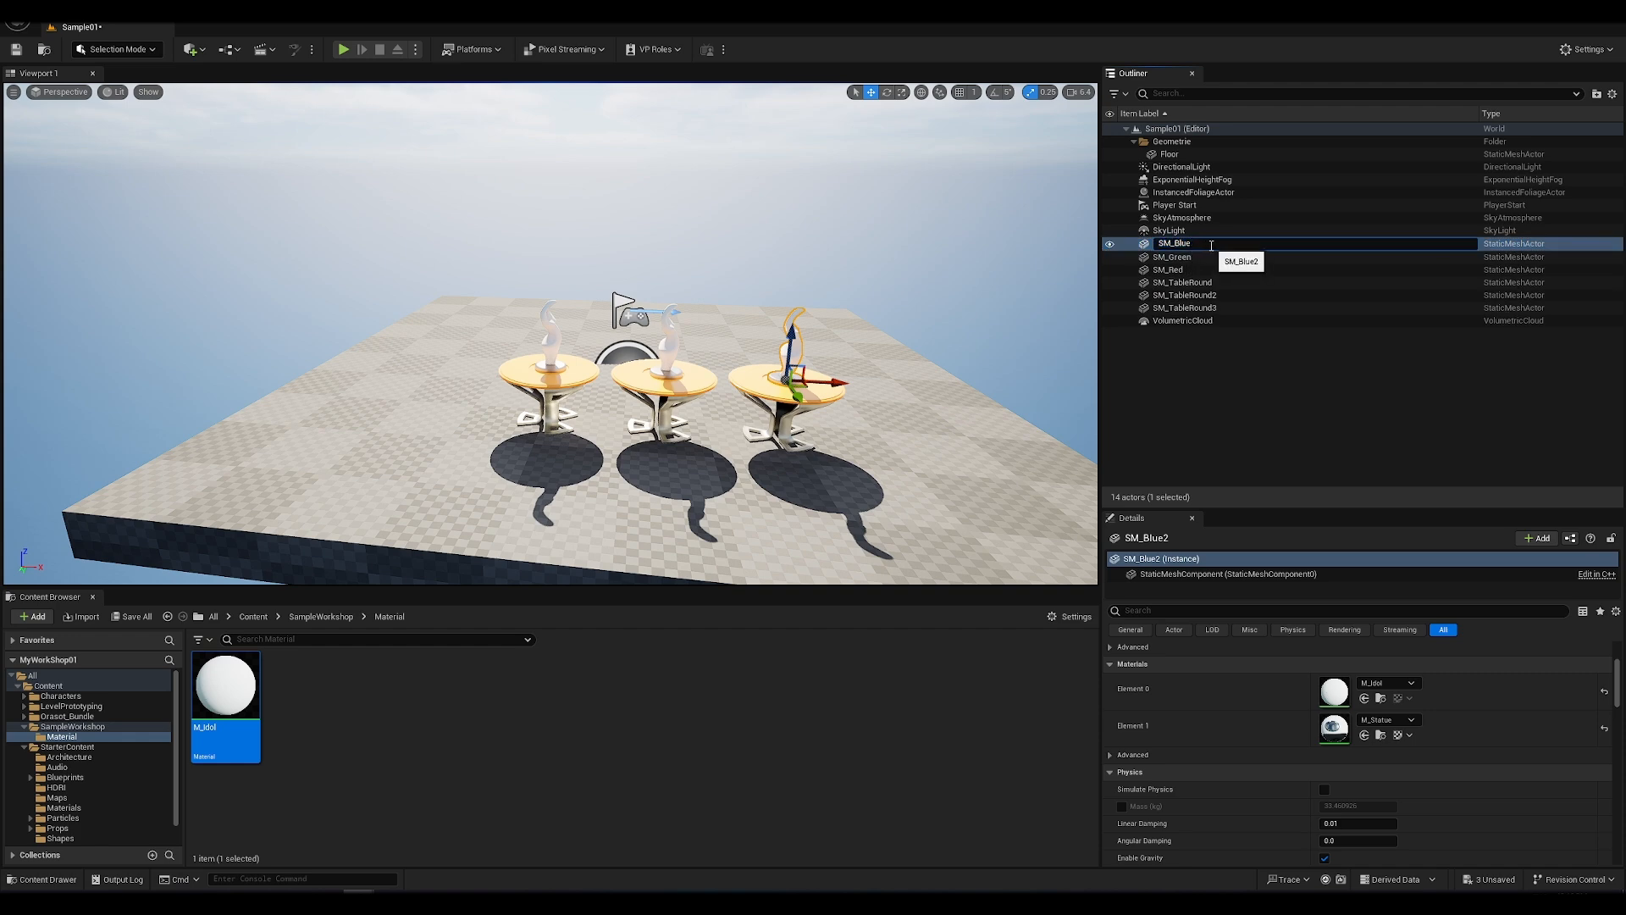
key("Return")
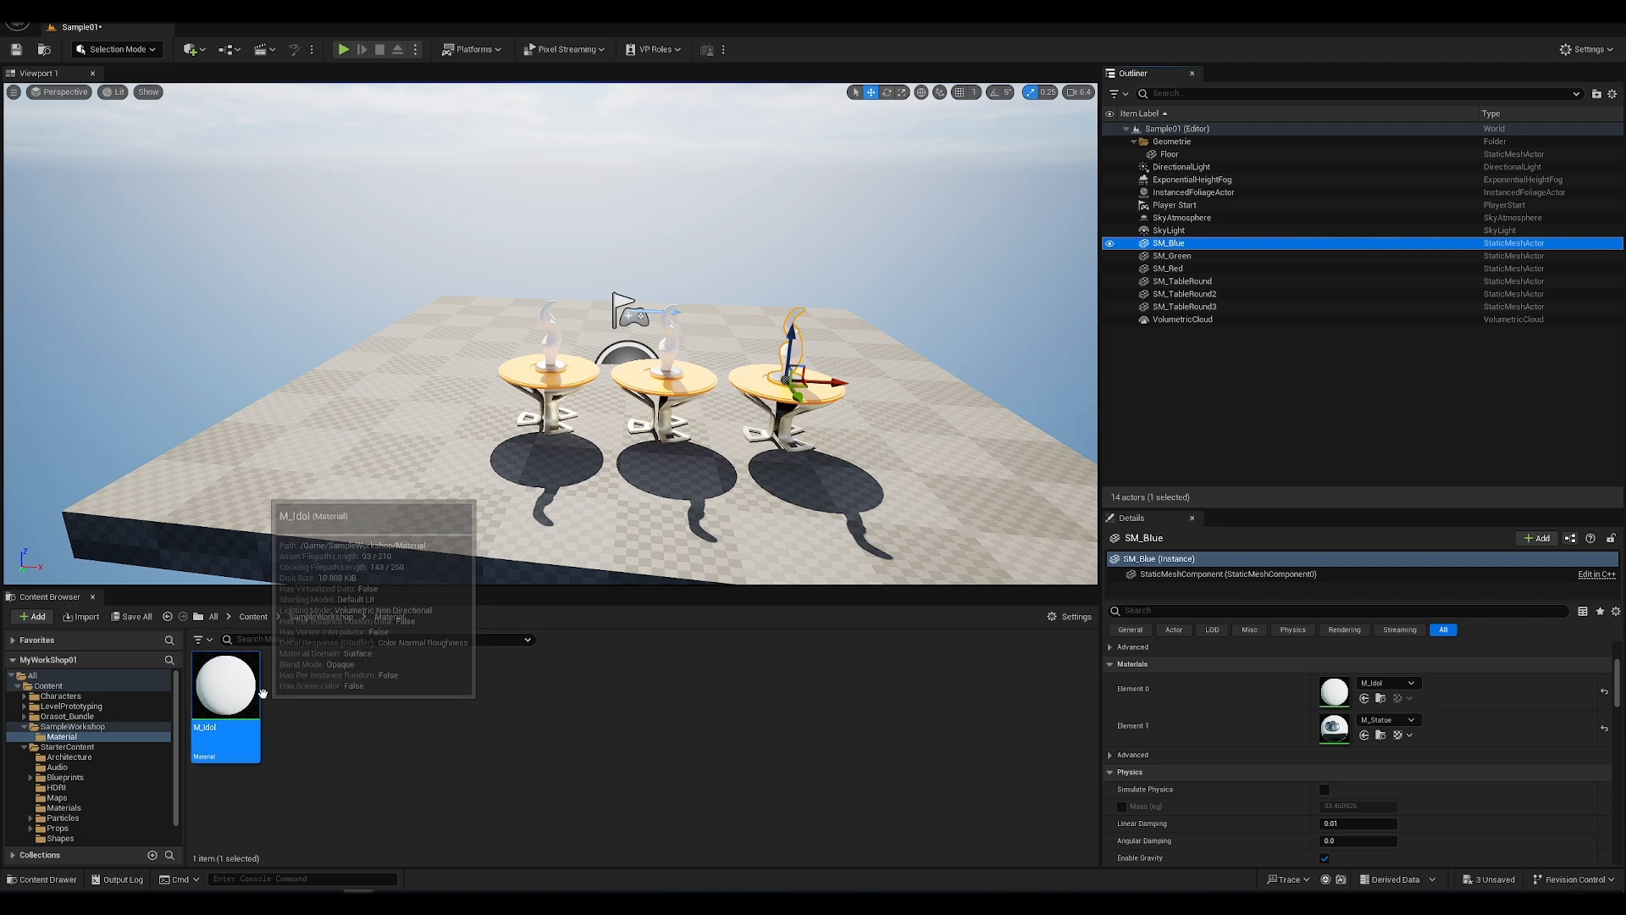
Step: Create a material instance from M_Idol and name it MI_Red
left_click(235, 708)
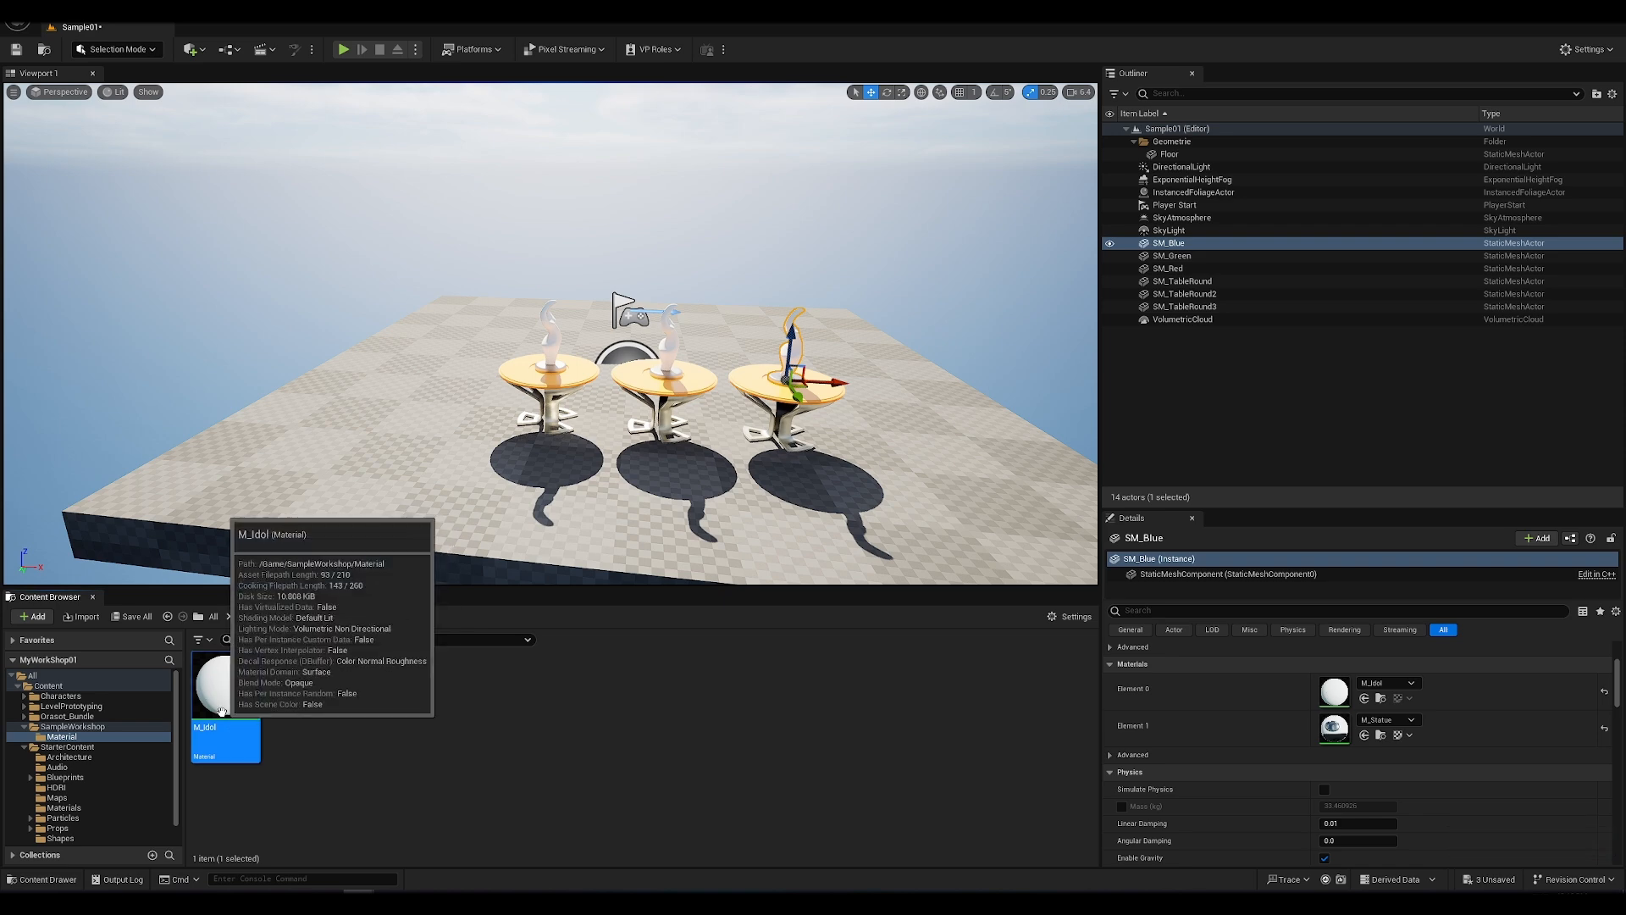
right_click(222, 711)
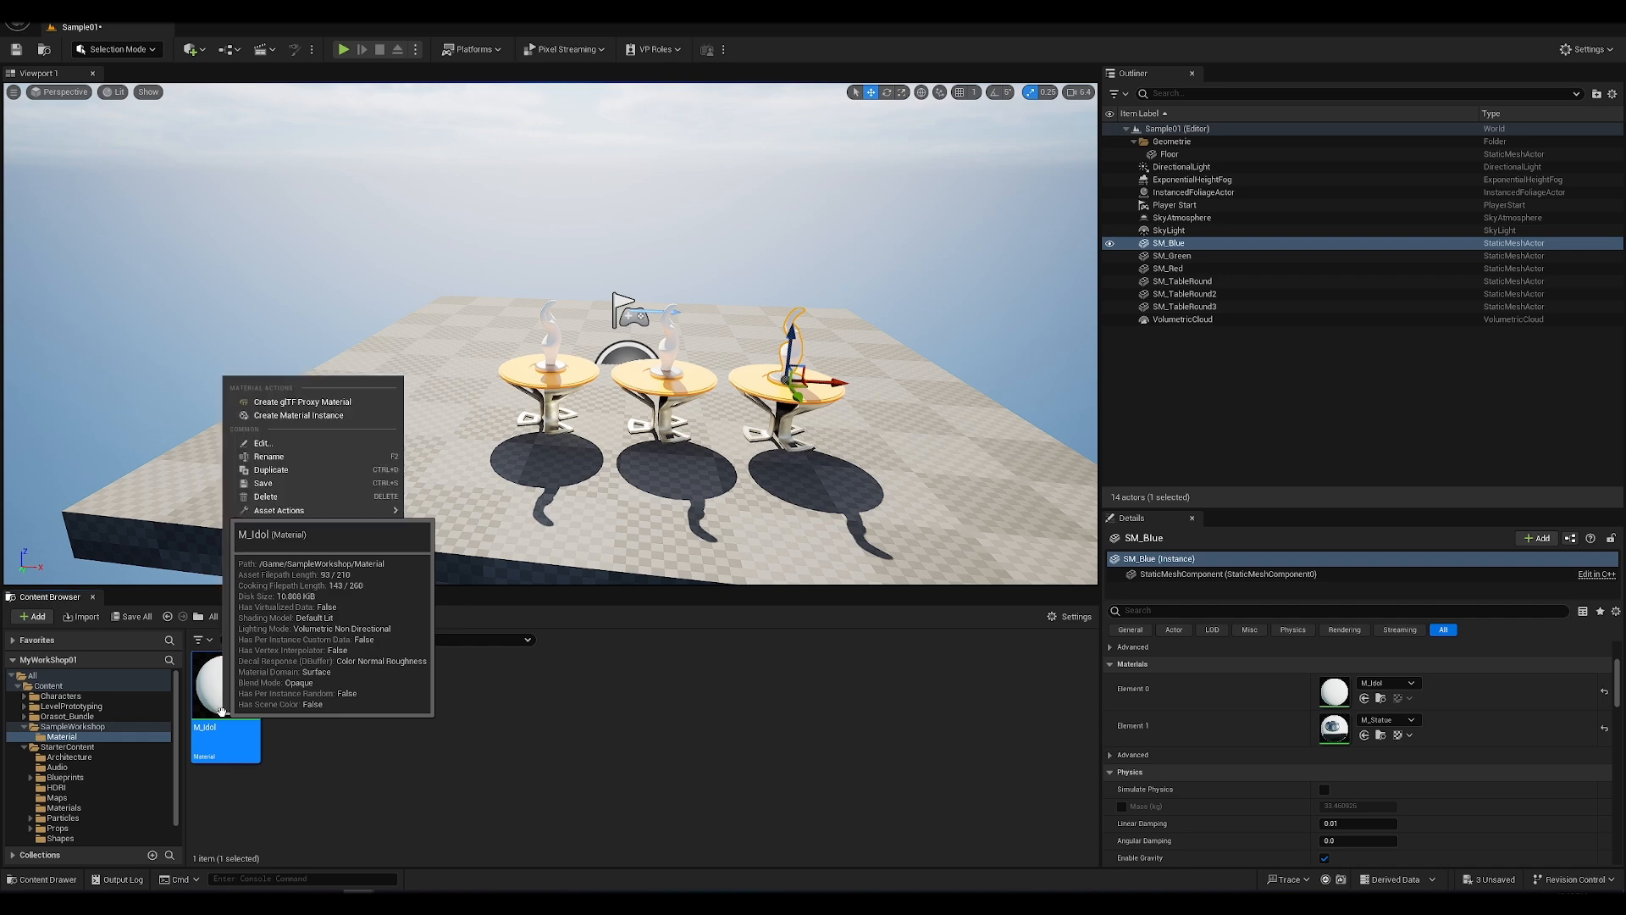
left_click(304, 416)
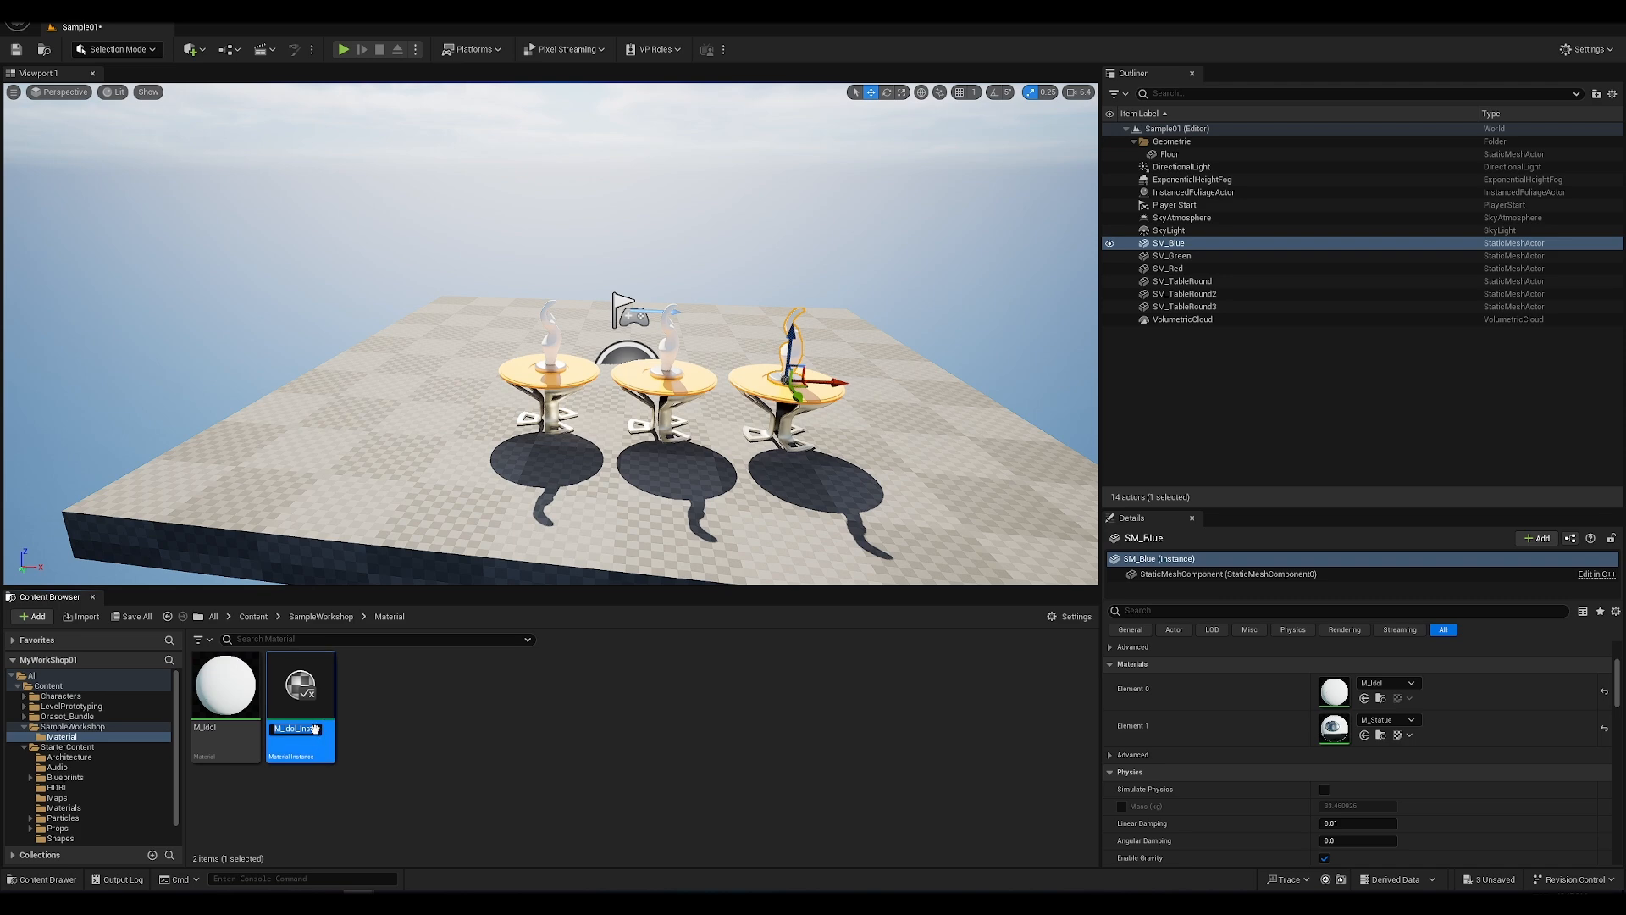
type("M_Idol_")
key("BackSpace")
key("BackSpace")
key("BackSpace")
key("BackSpace")
key("BackSpace")
key("BackSpace")
key("BackSpace")
type("MI_Red")
key("Return")
Step: Create a second material instance from M_Idol and name it MI_Green
right_click(222, 699)
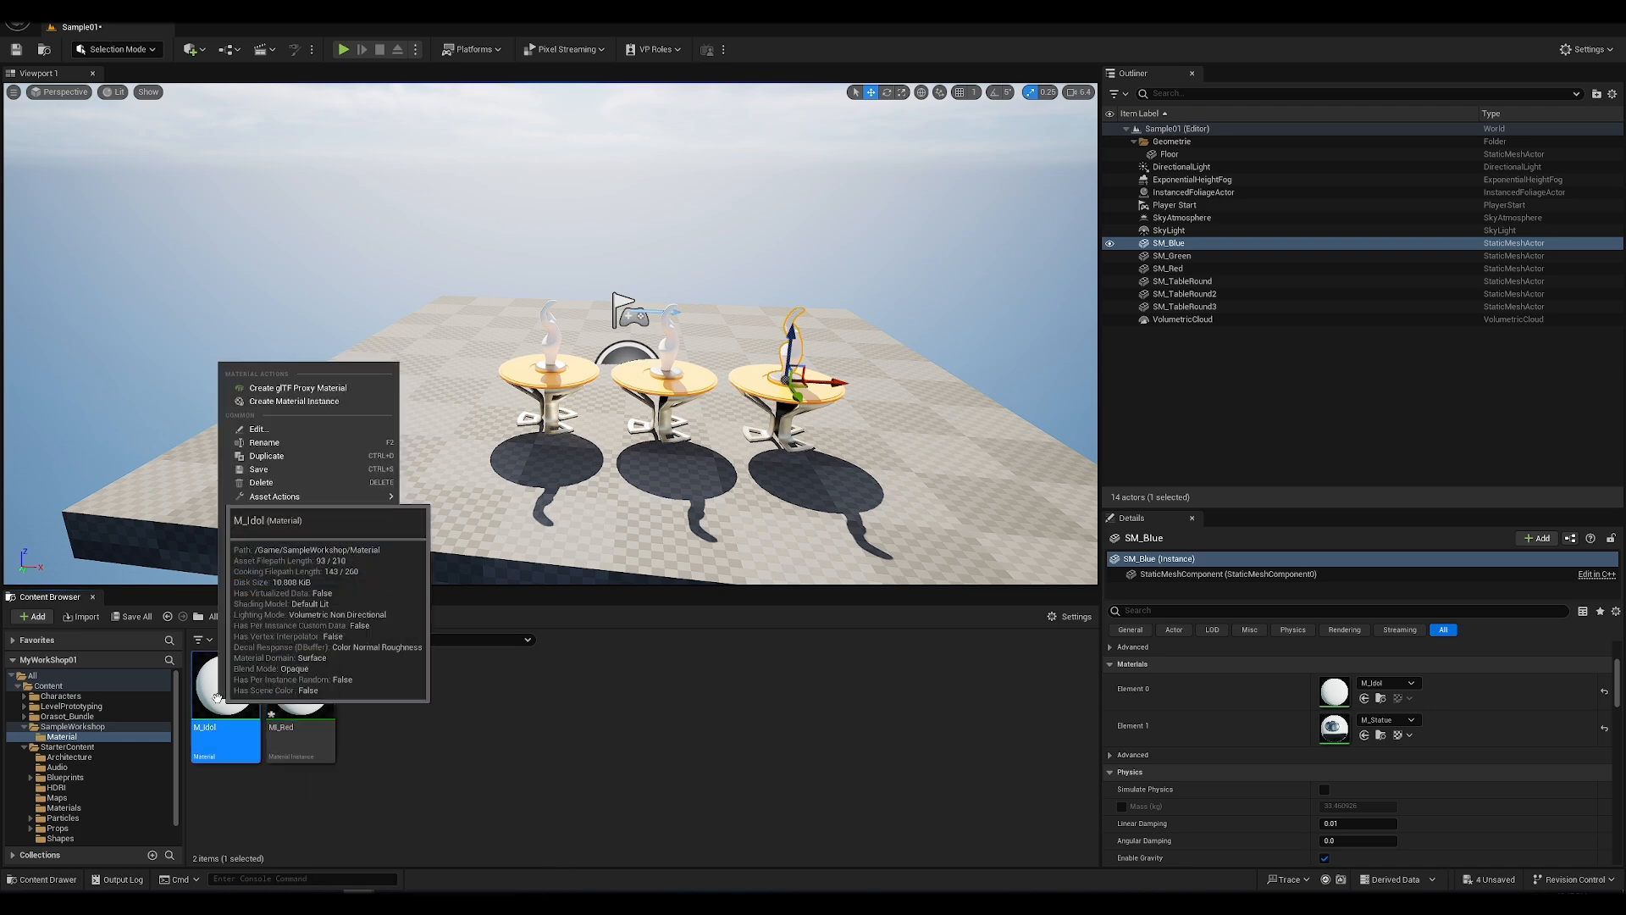
left_click(287, 405)
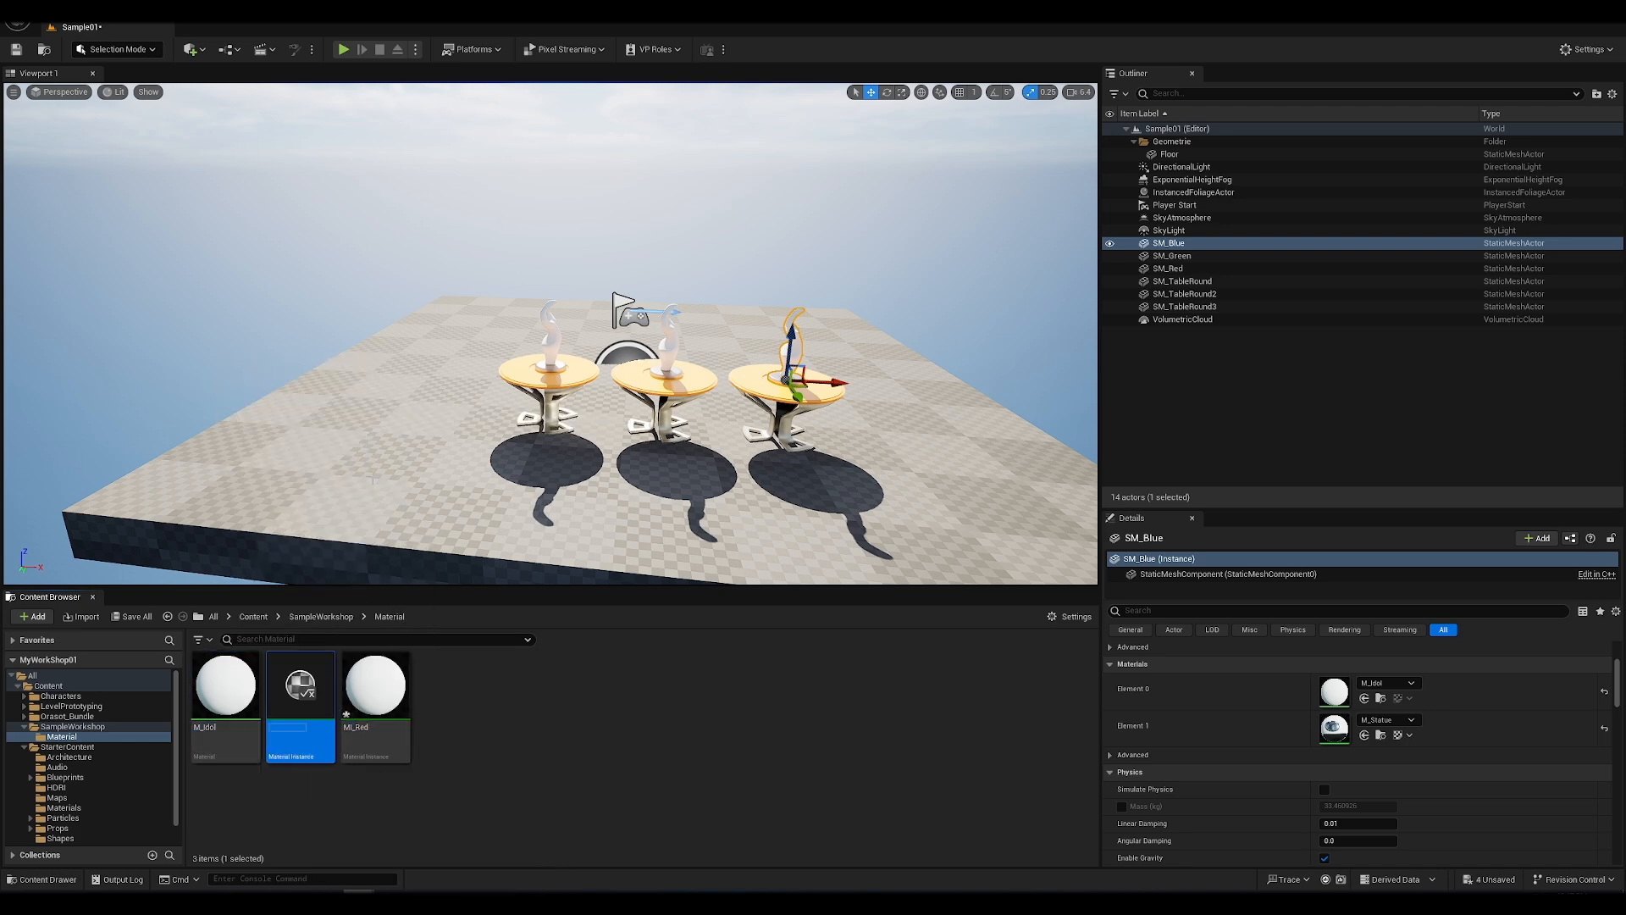
type("MI_Green")
key("Return")
Step: Create a third material instance from M_Idol, name it MI_Blue, and clear the asset selection
left_click(218, 687)
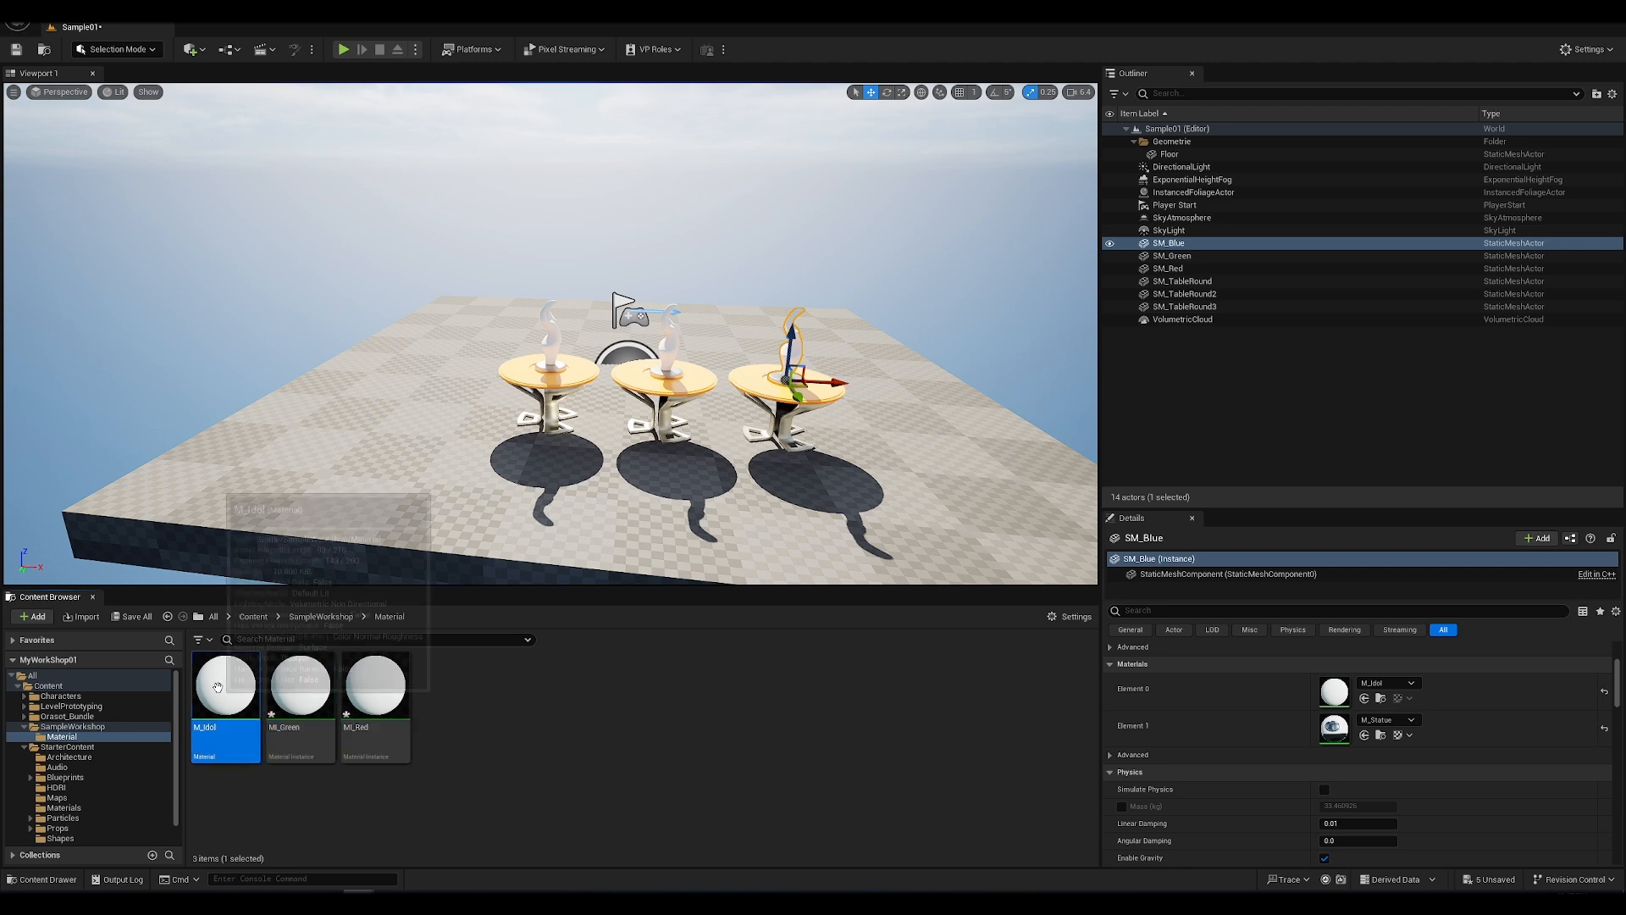
right_click(218, 686)
left_click(288, 395)
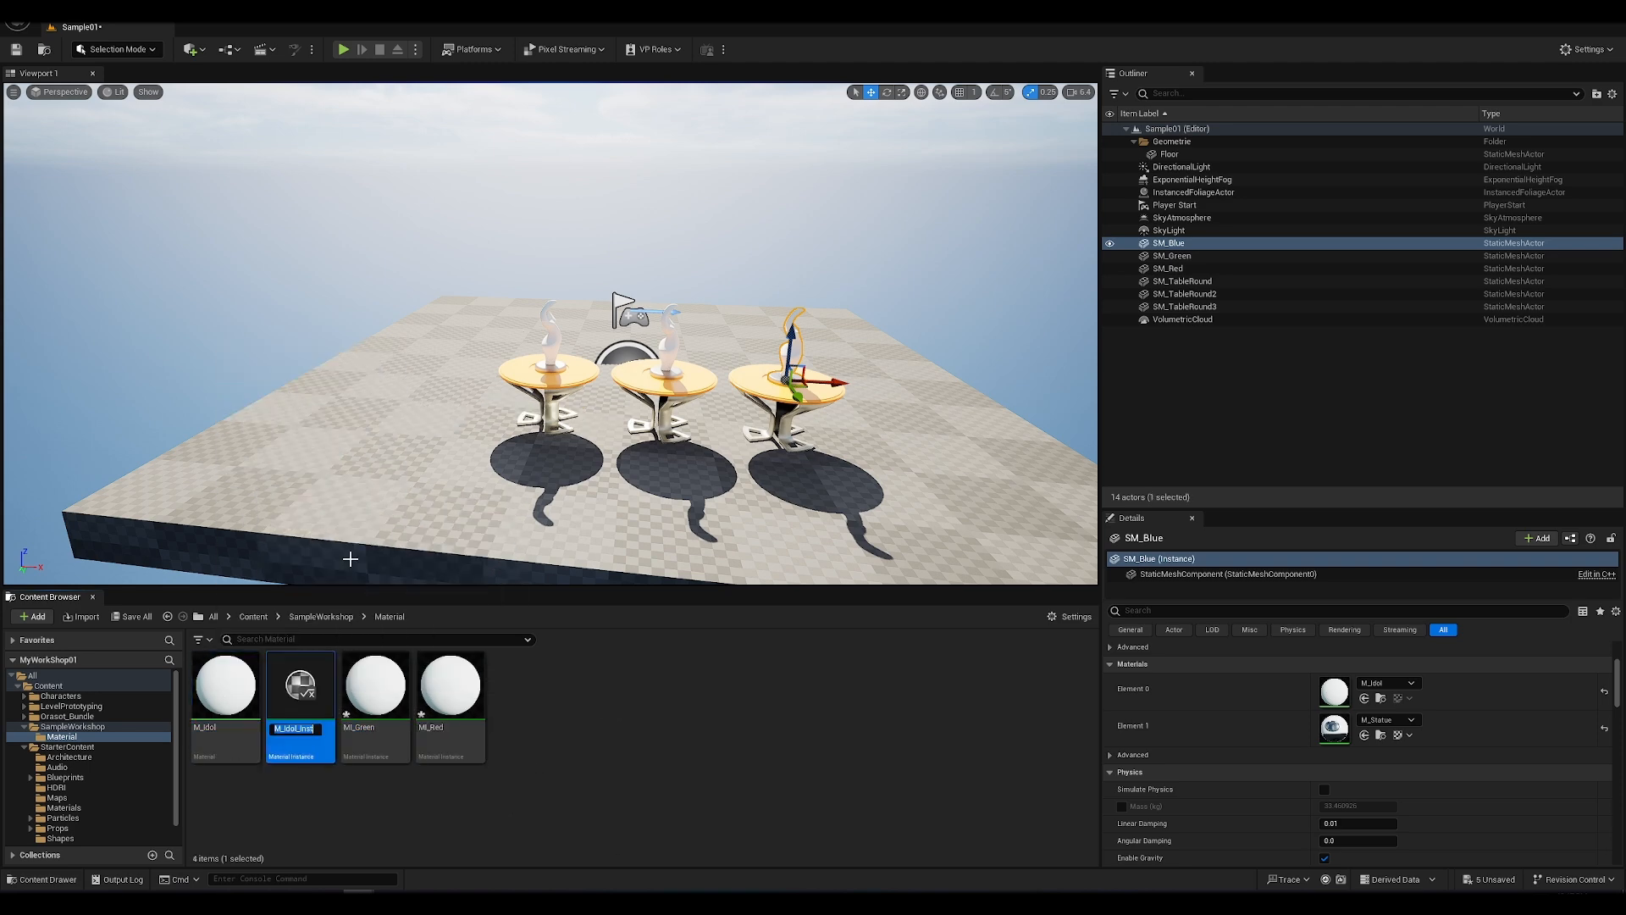
type("MI_")
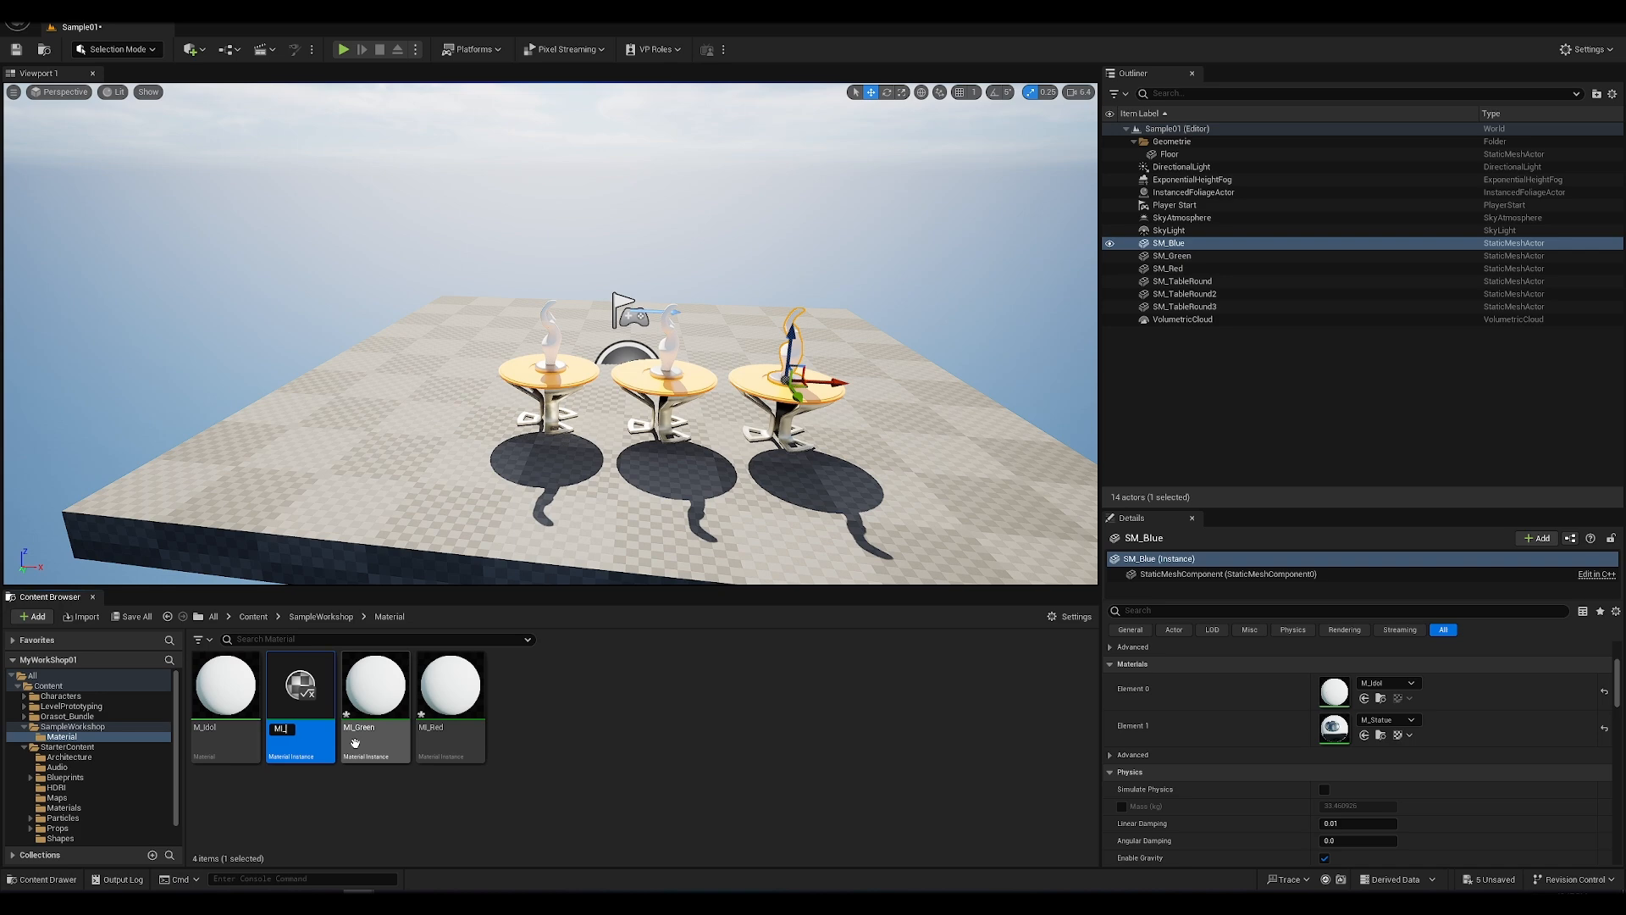
type("Blue")
key("Return")
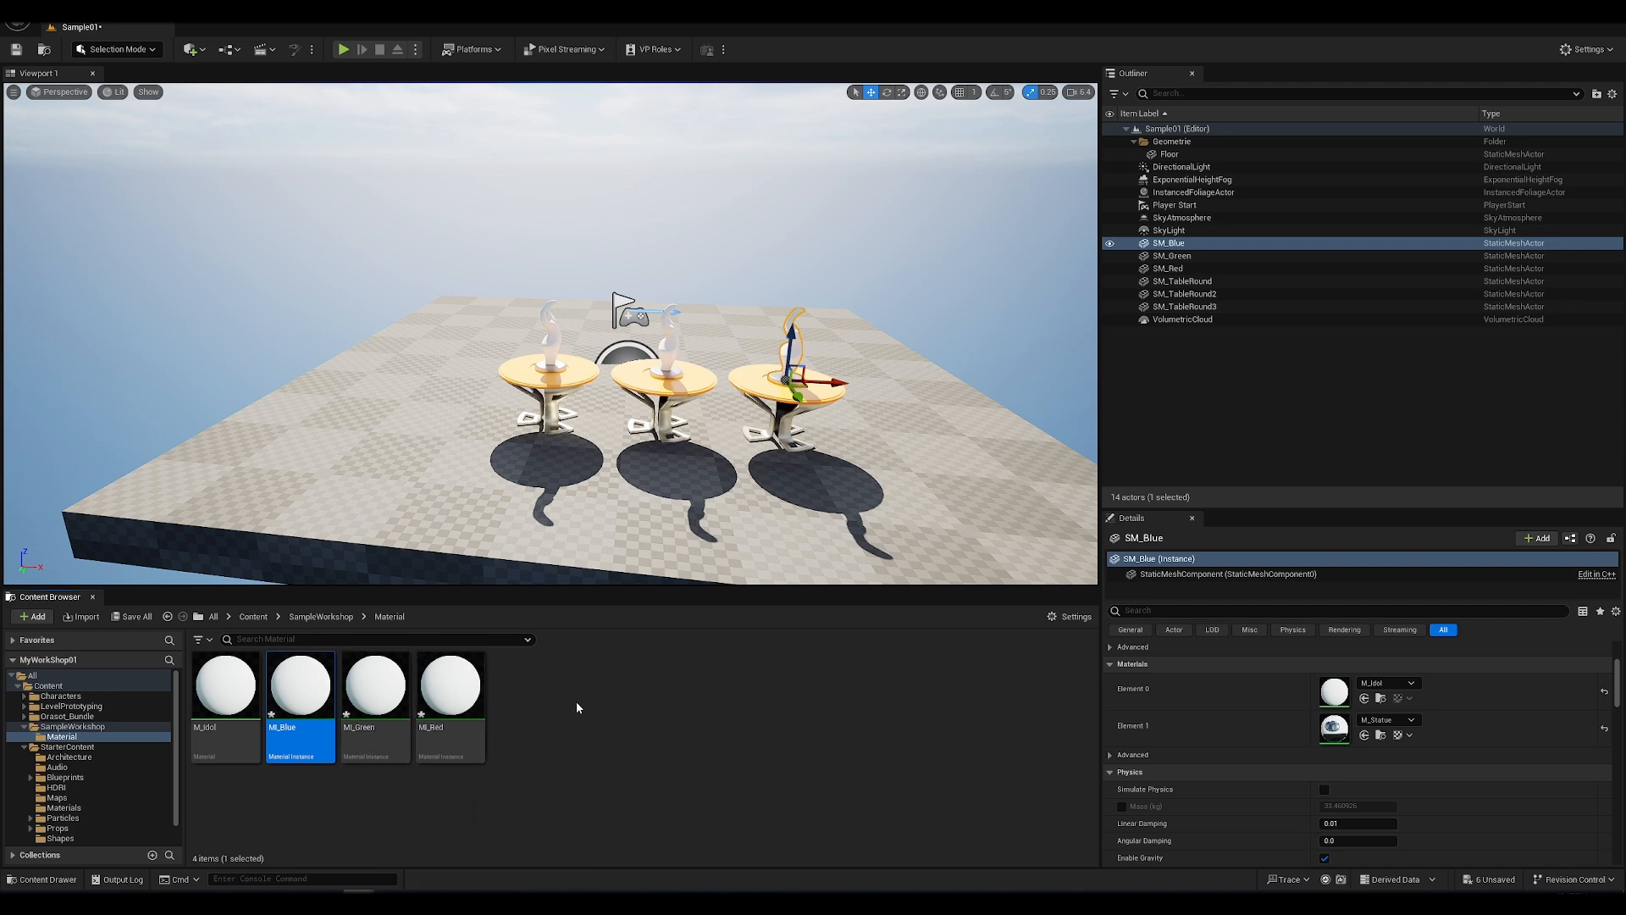
left_click(536, 686)
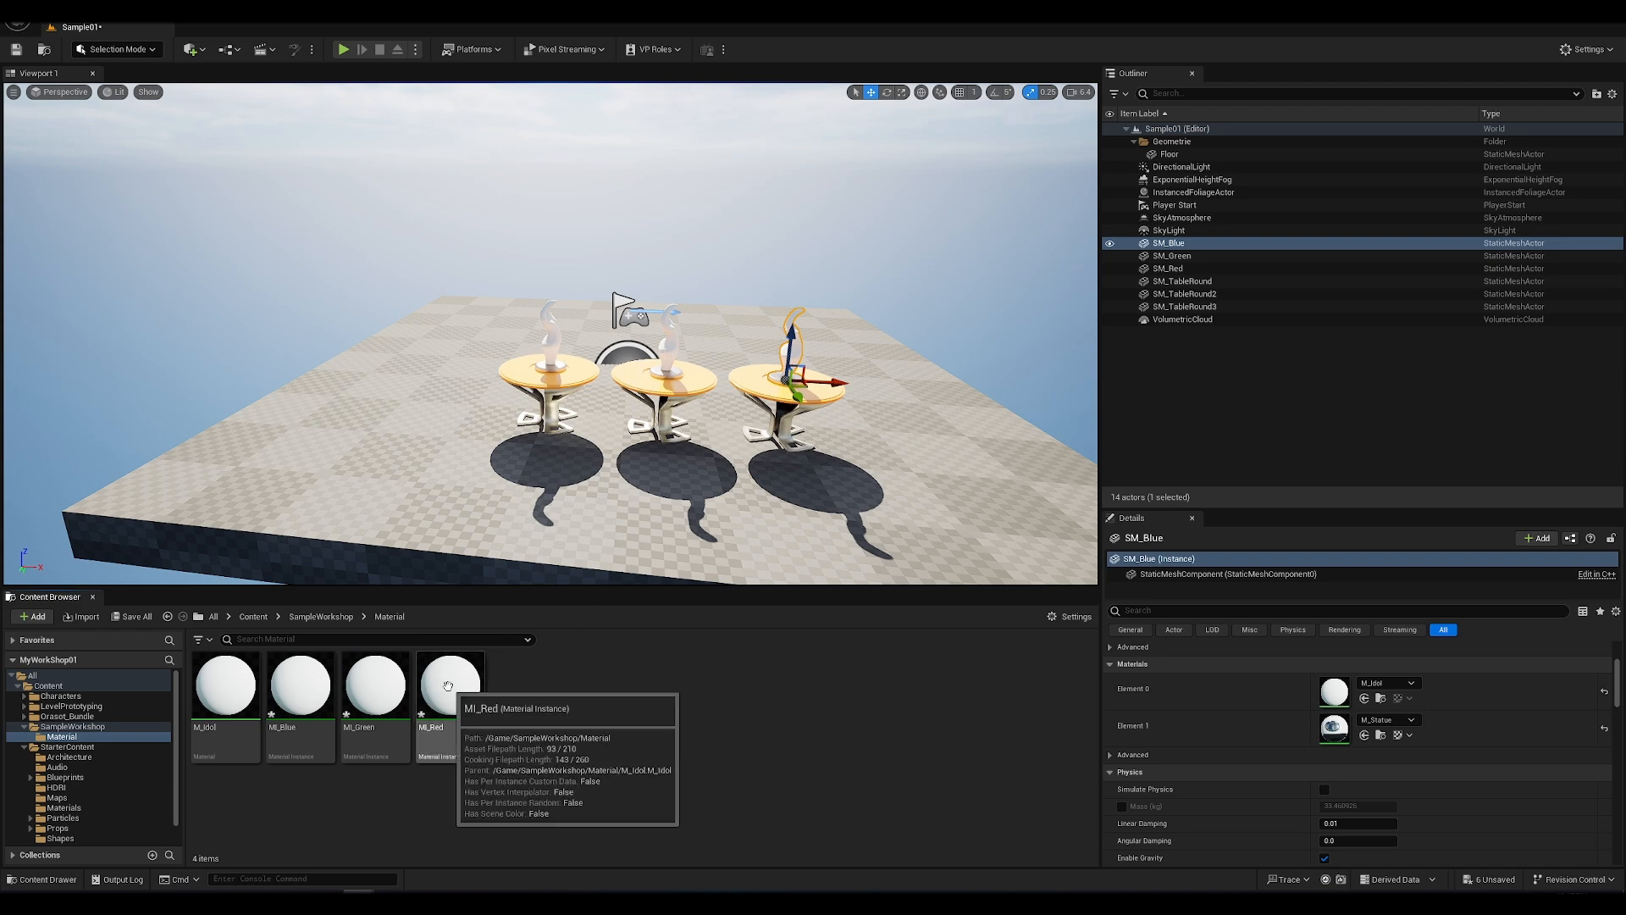
Step: Assign MI_Red to the first table's statue, MI_Green to the middle one and MI_Blue to the third
left_click_drag(448, 686, 546, 338)
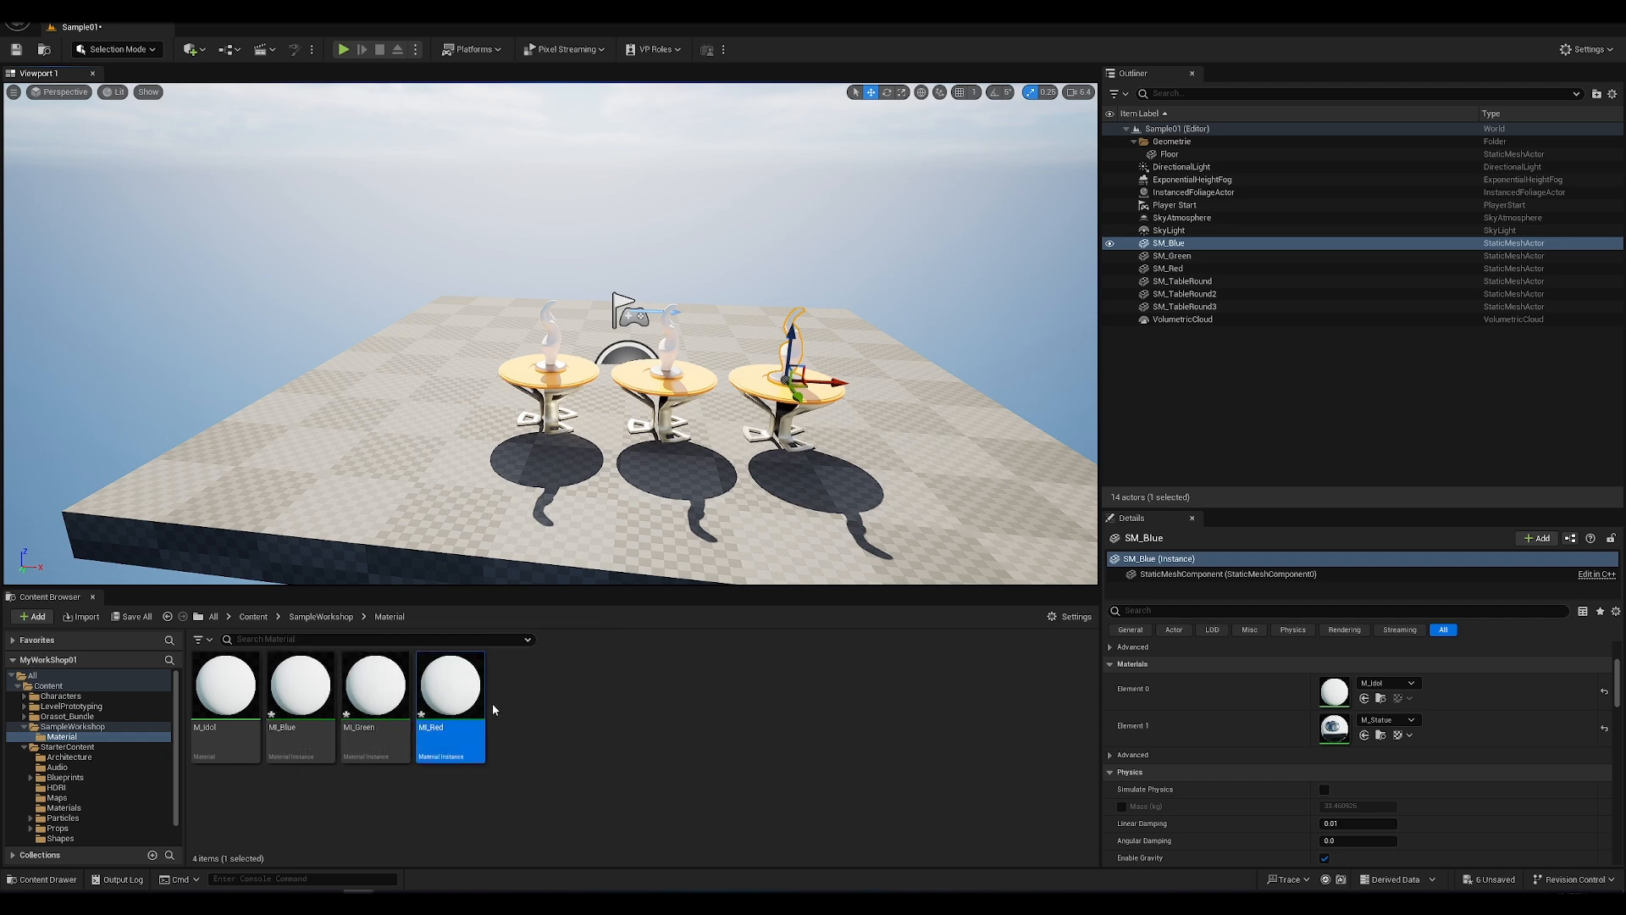
left_click_drag(348, 697, 666, 320)
left_click_drag(298, 693, 790, 334)
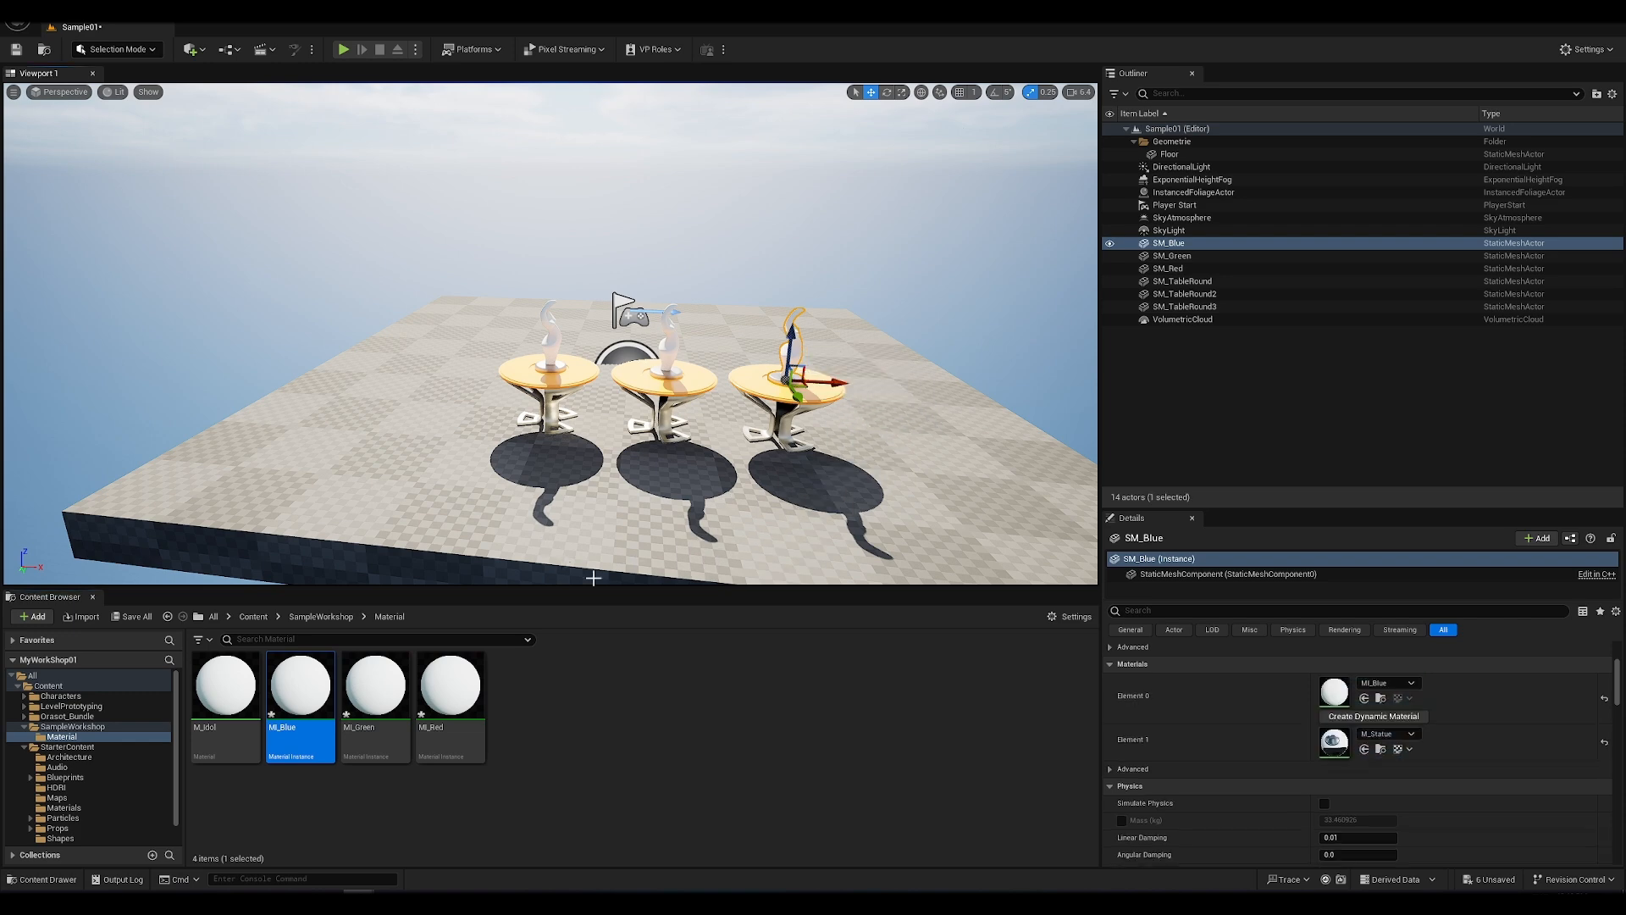
Step: Open the MI_Blue instance and compare its exposed parameters with the parent M_Idol material graph
scroll(590, 433, "up", 4)
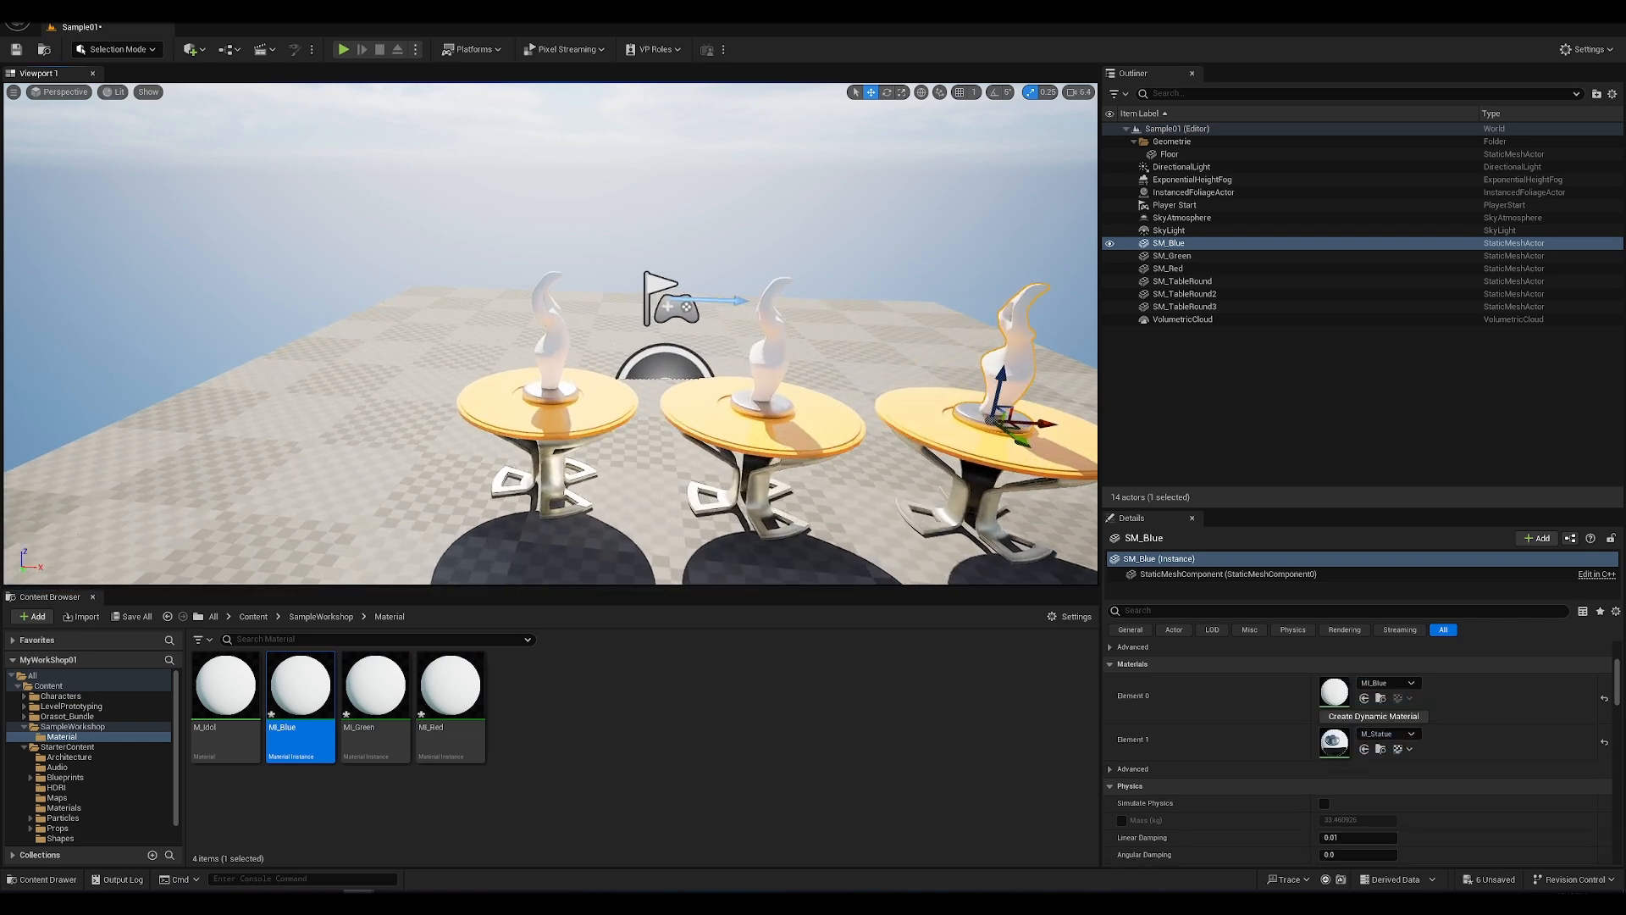
double_click(305, 682)
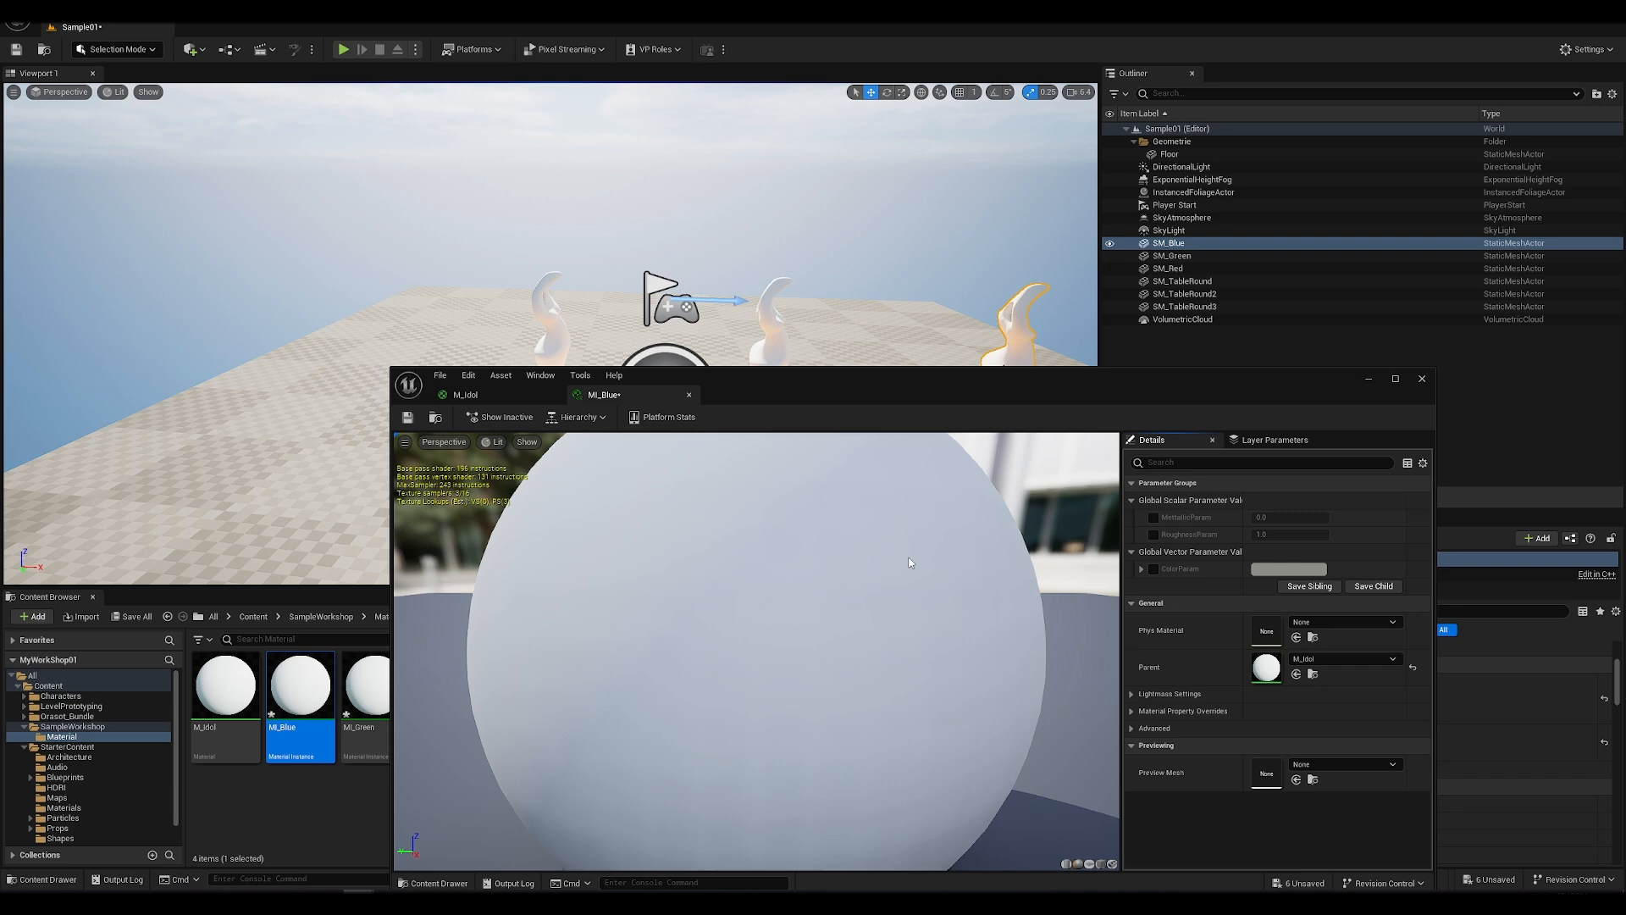
scroll(910, 562, "down", 5)
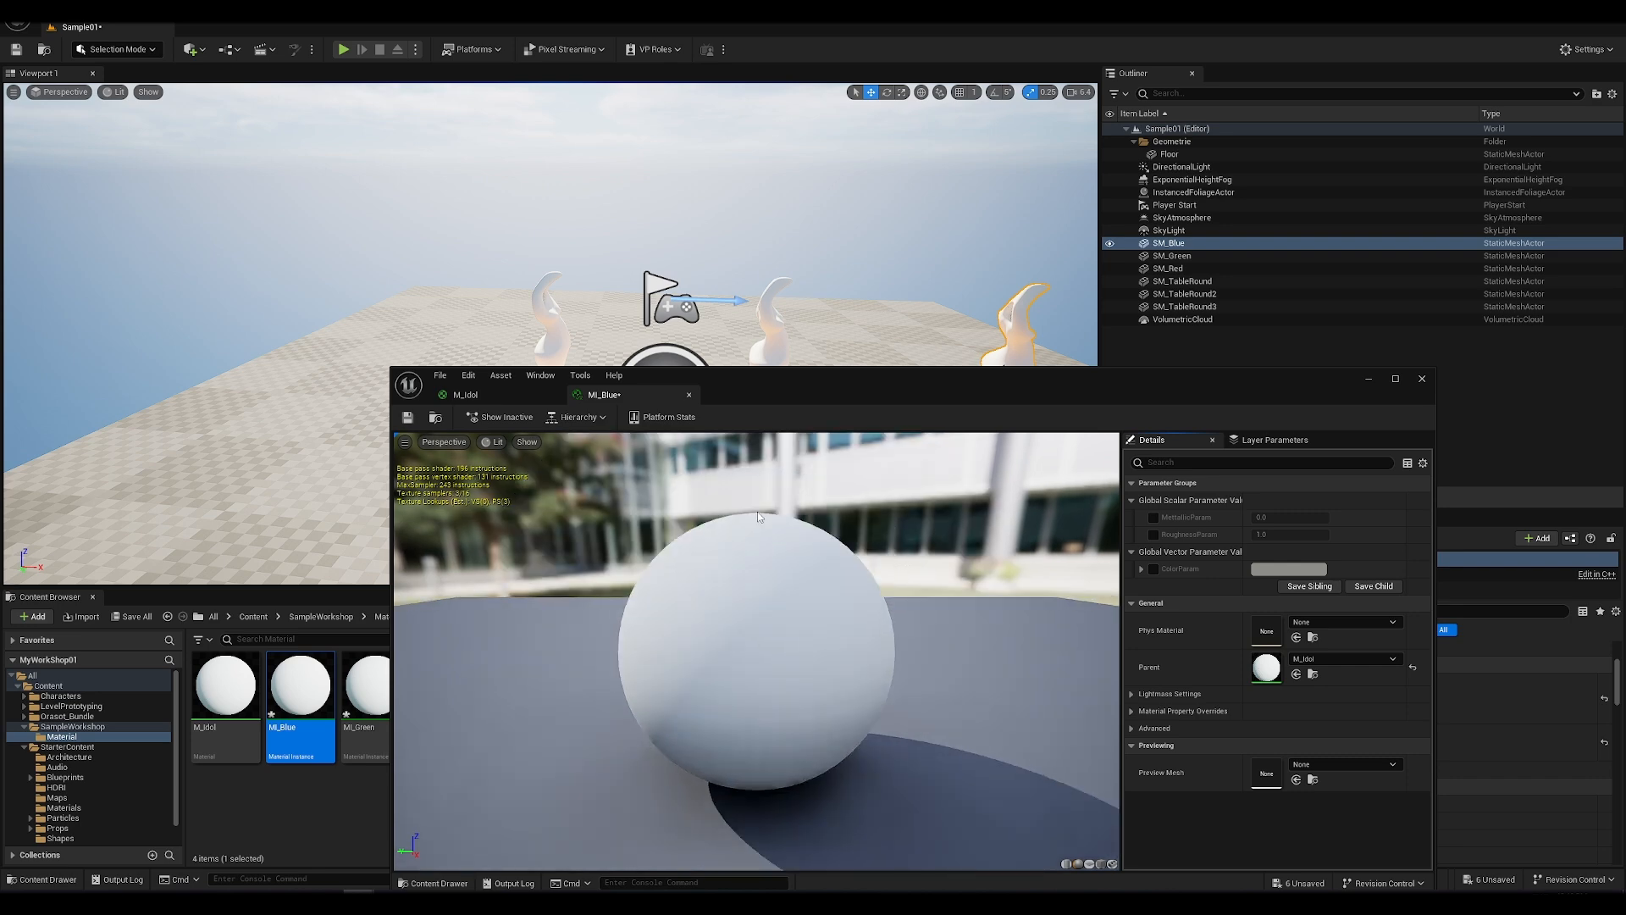
double_click(226, 684)
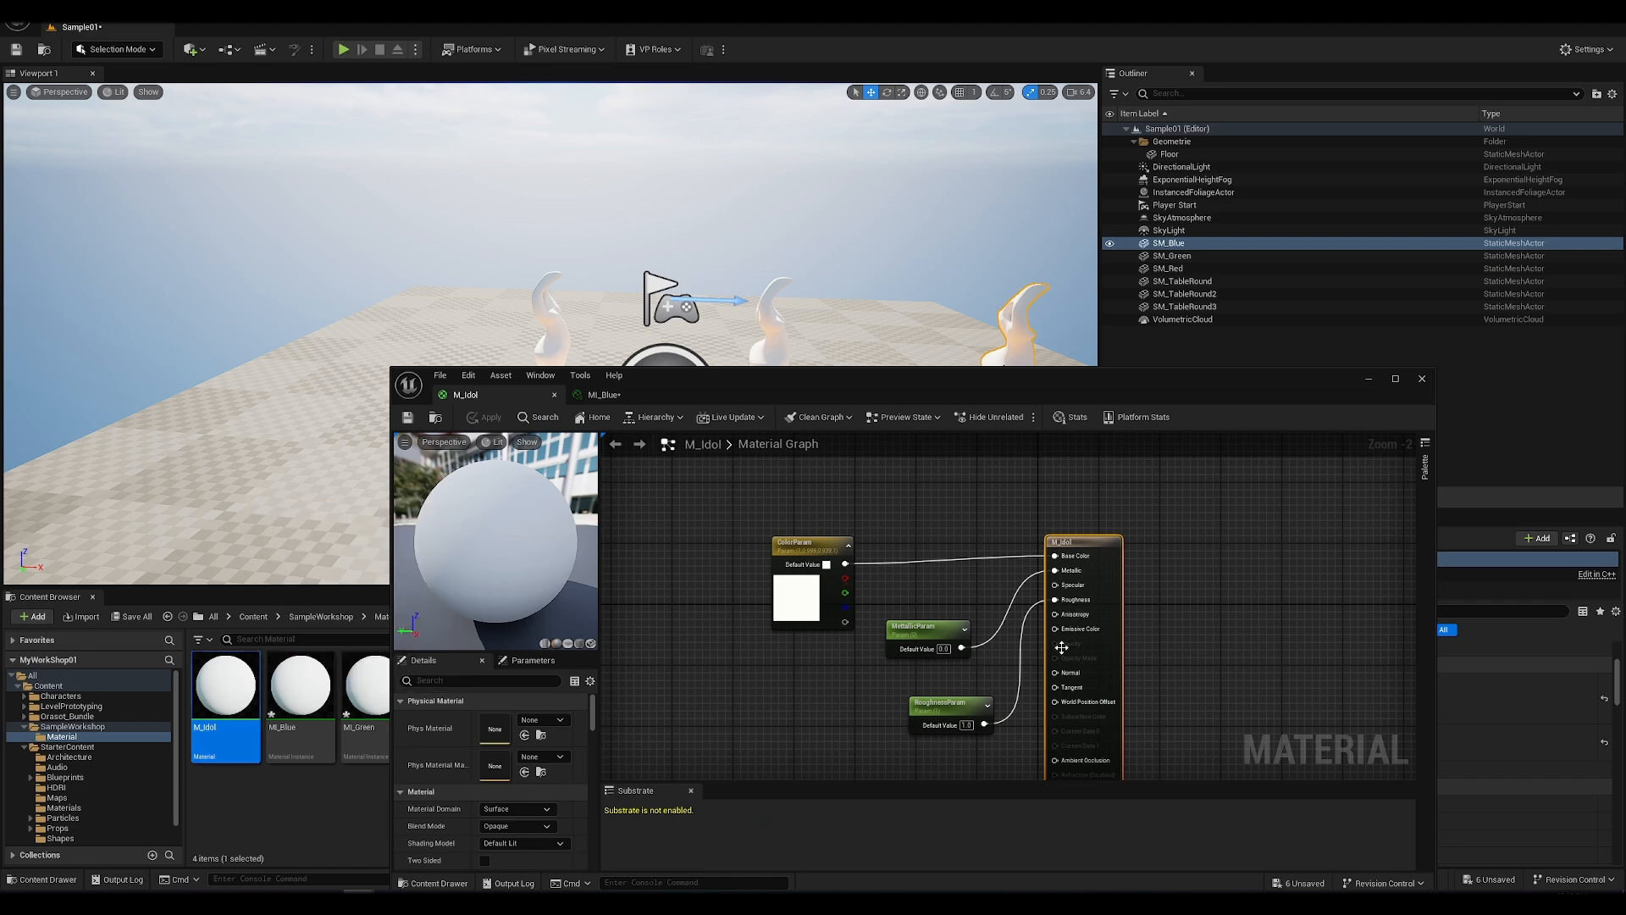
left_click(607, 397)
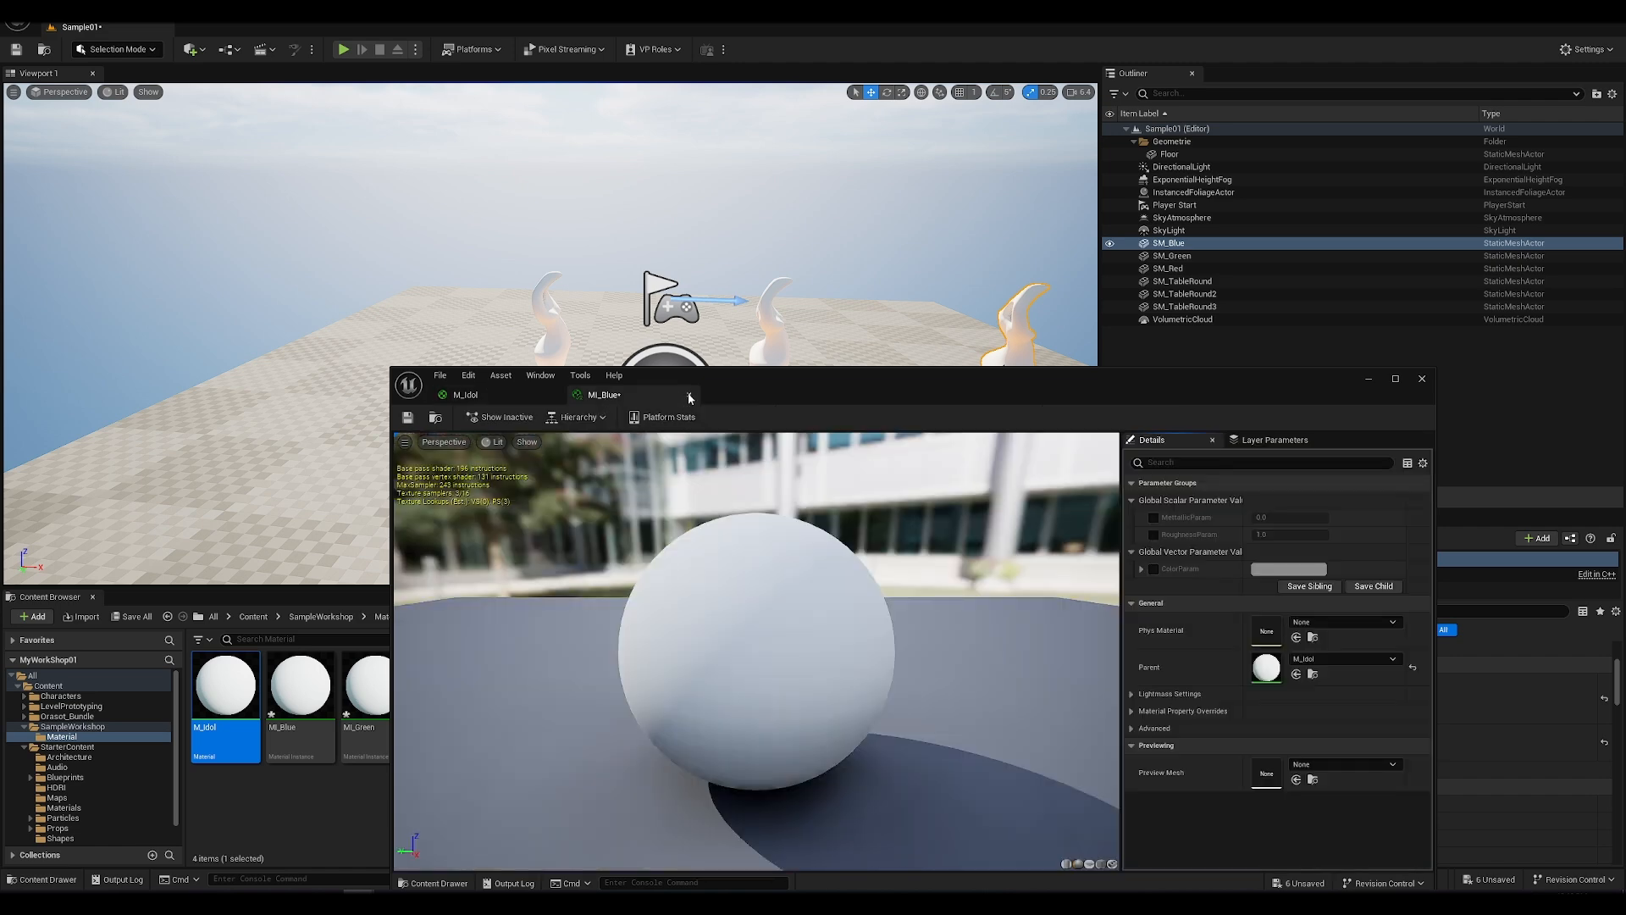
Step: Open MI_Red, override its ColorParam with a fully saturated red, and save the instance
left_click_drag(750, 388, 933, 428)
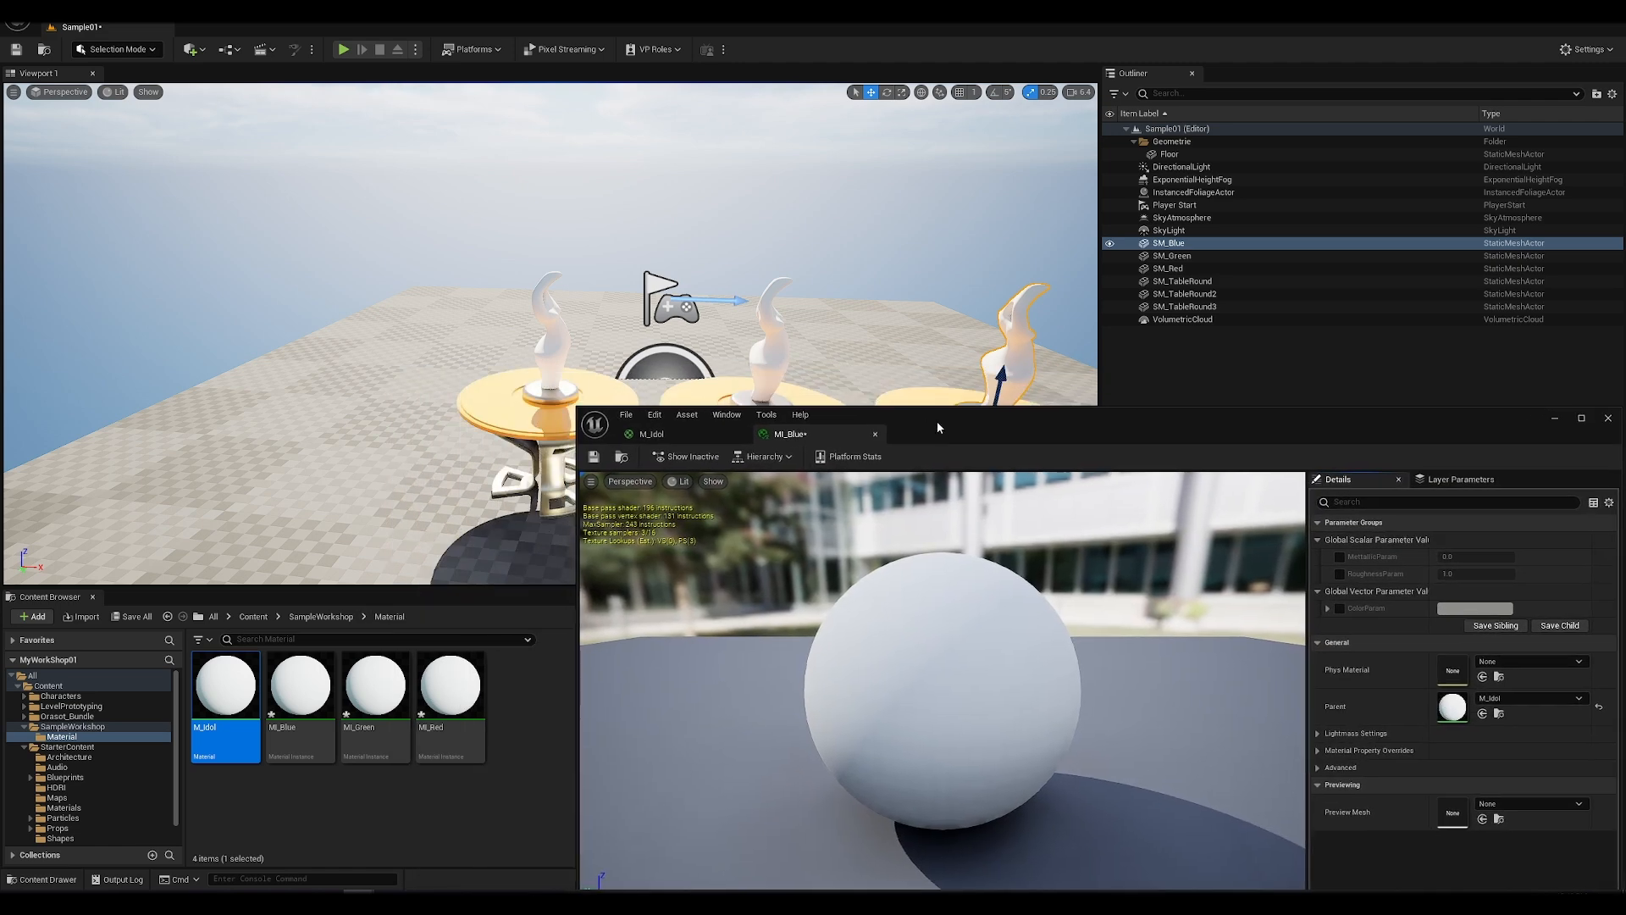
left_click(450, 696)
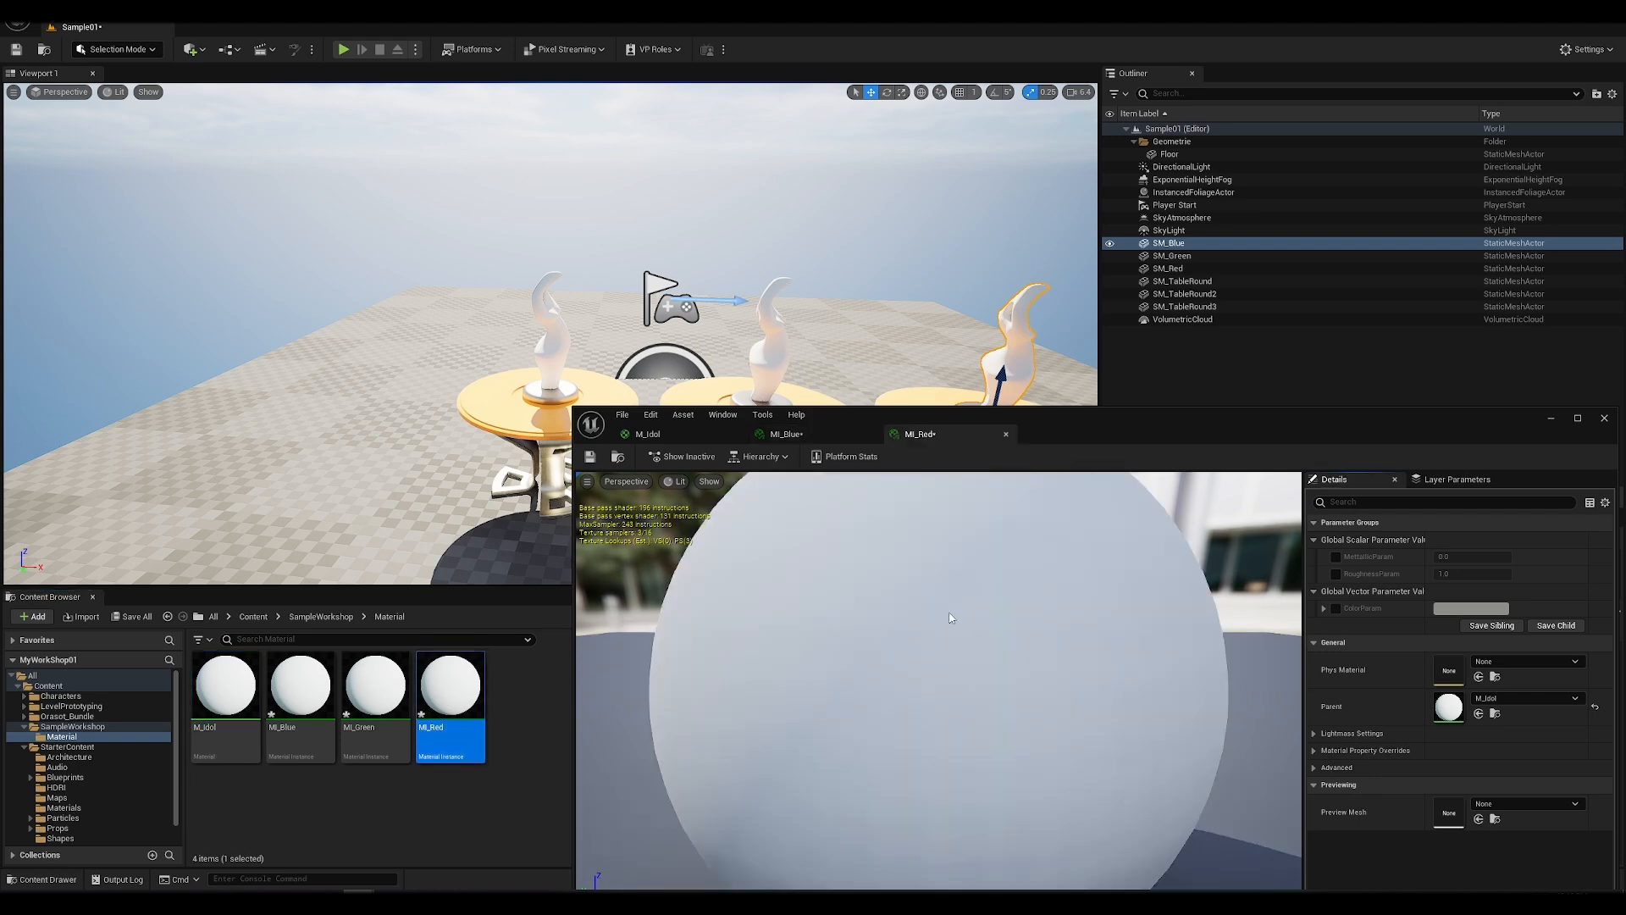
scroll(991, 593, "down", 2)
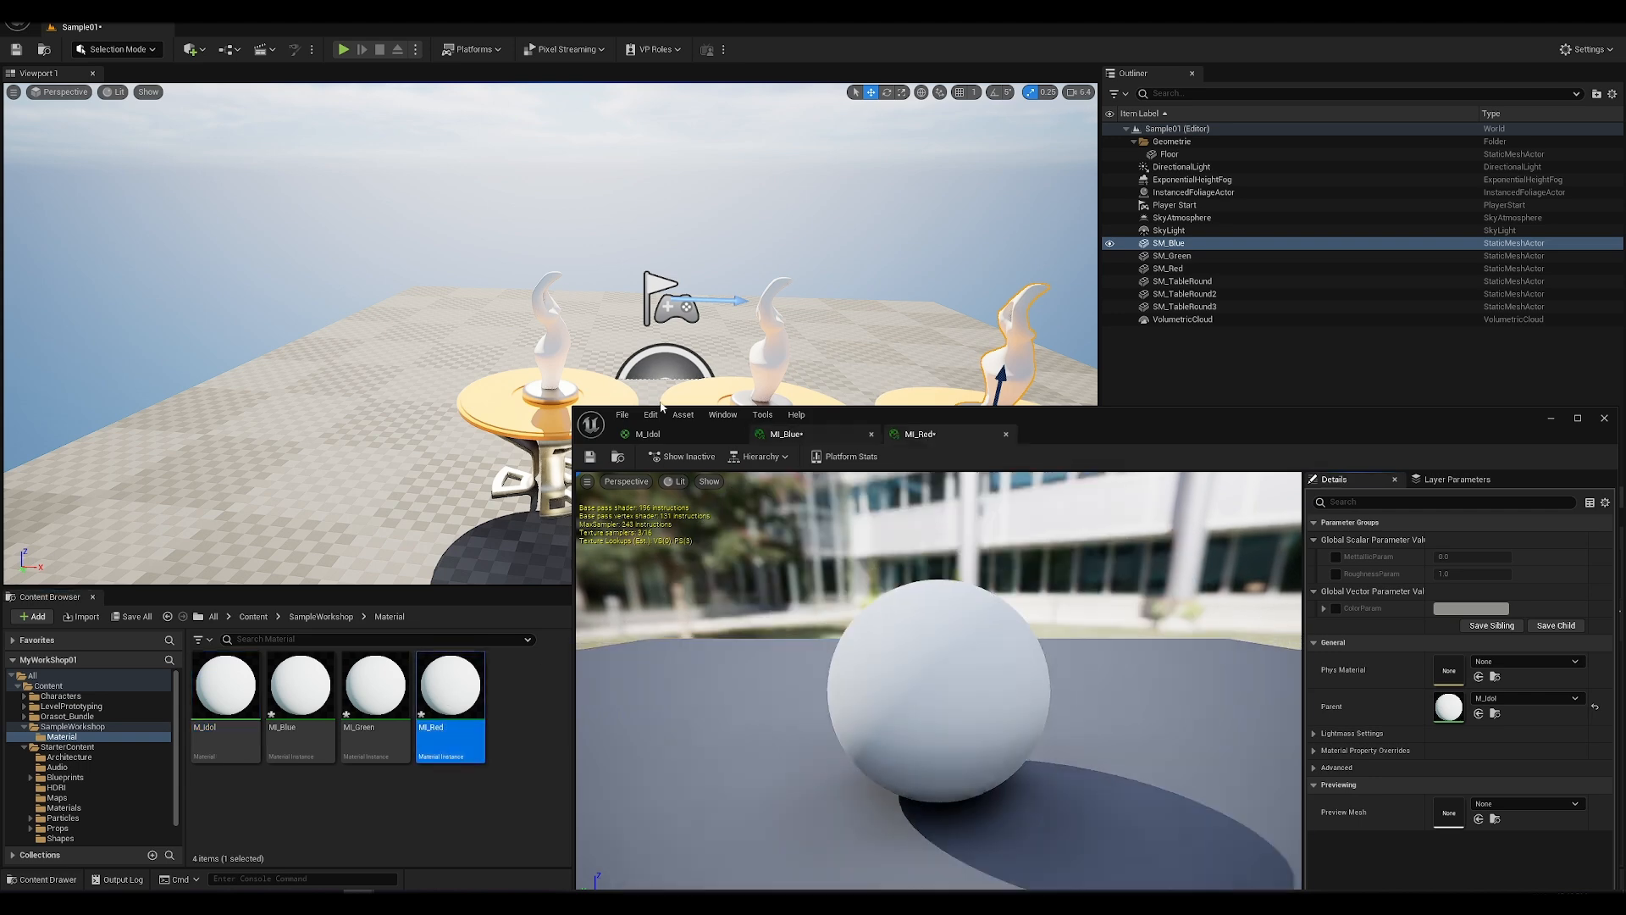
left_click(1337, 609)
left_click(1471, 608)
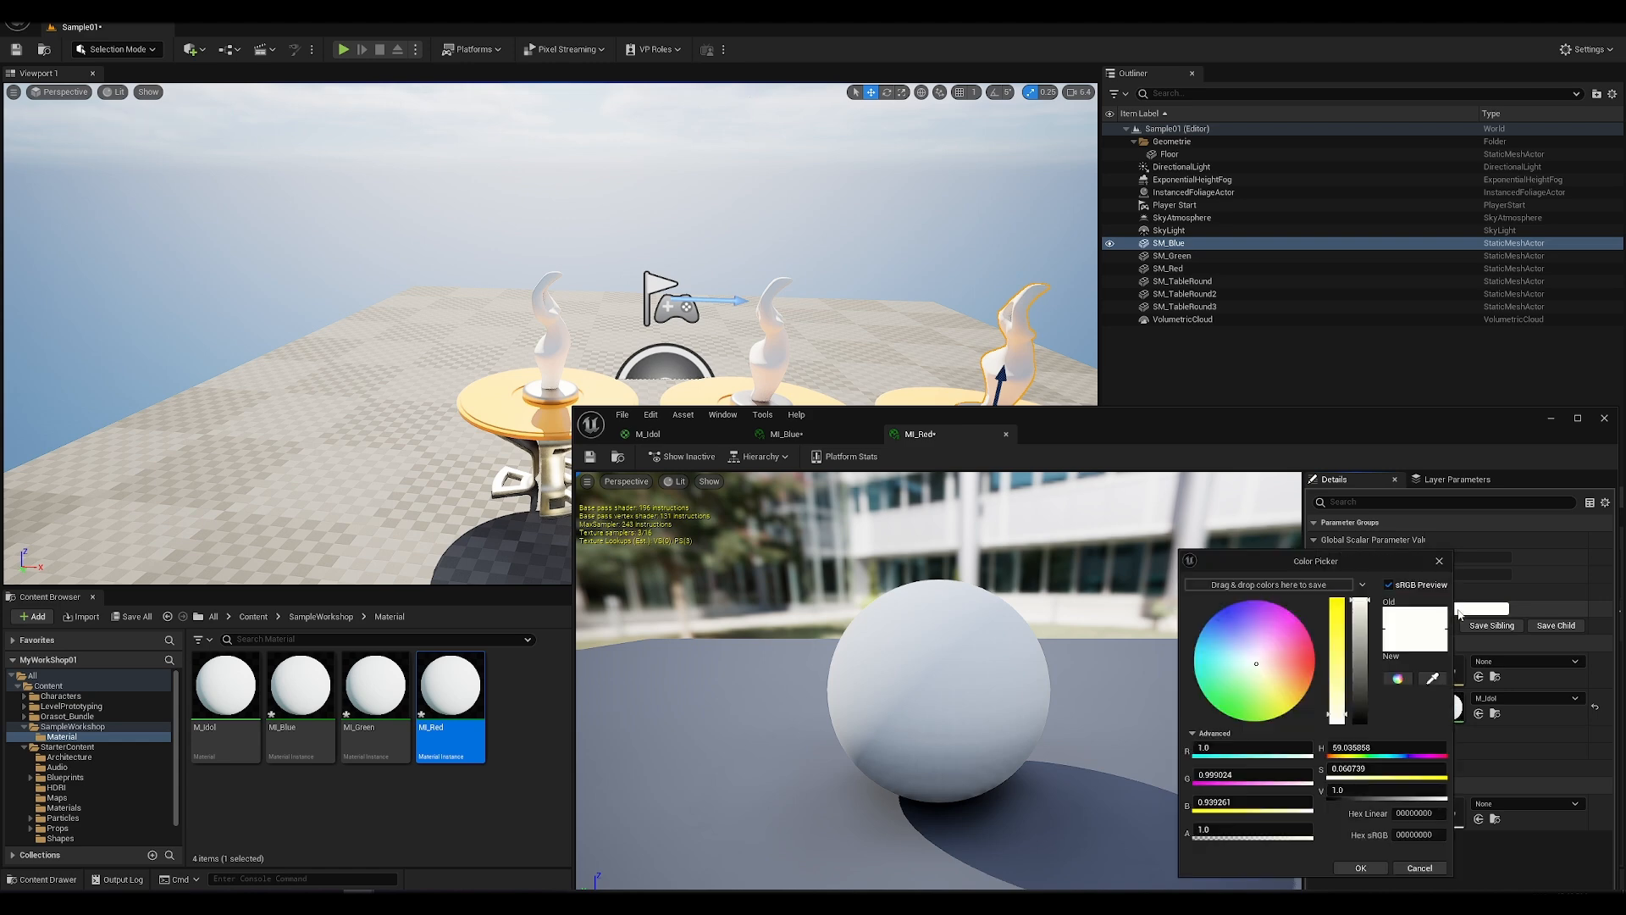
left_click(1316, 658)
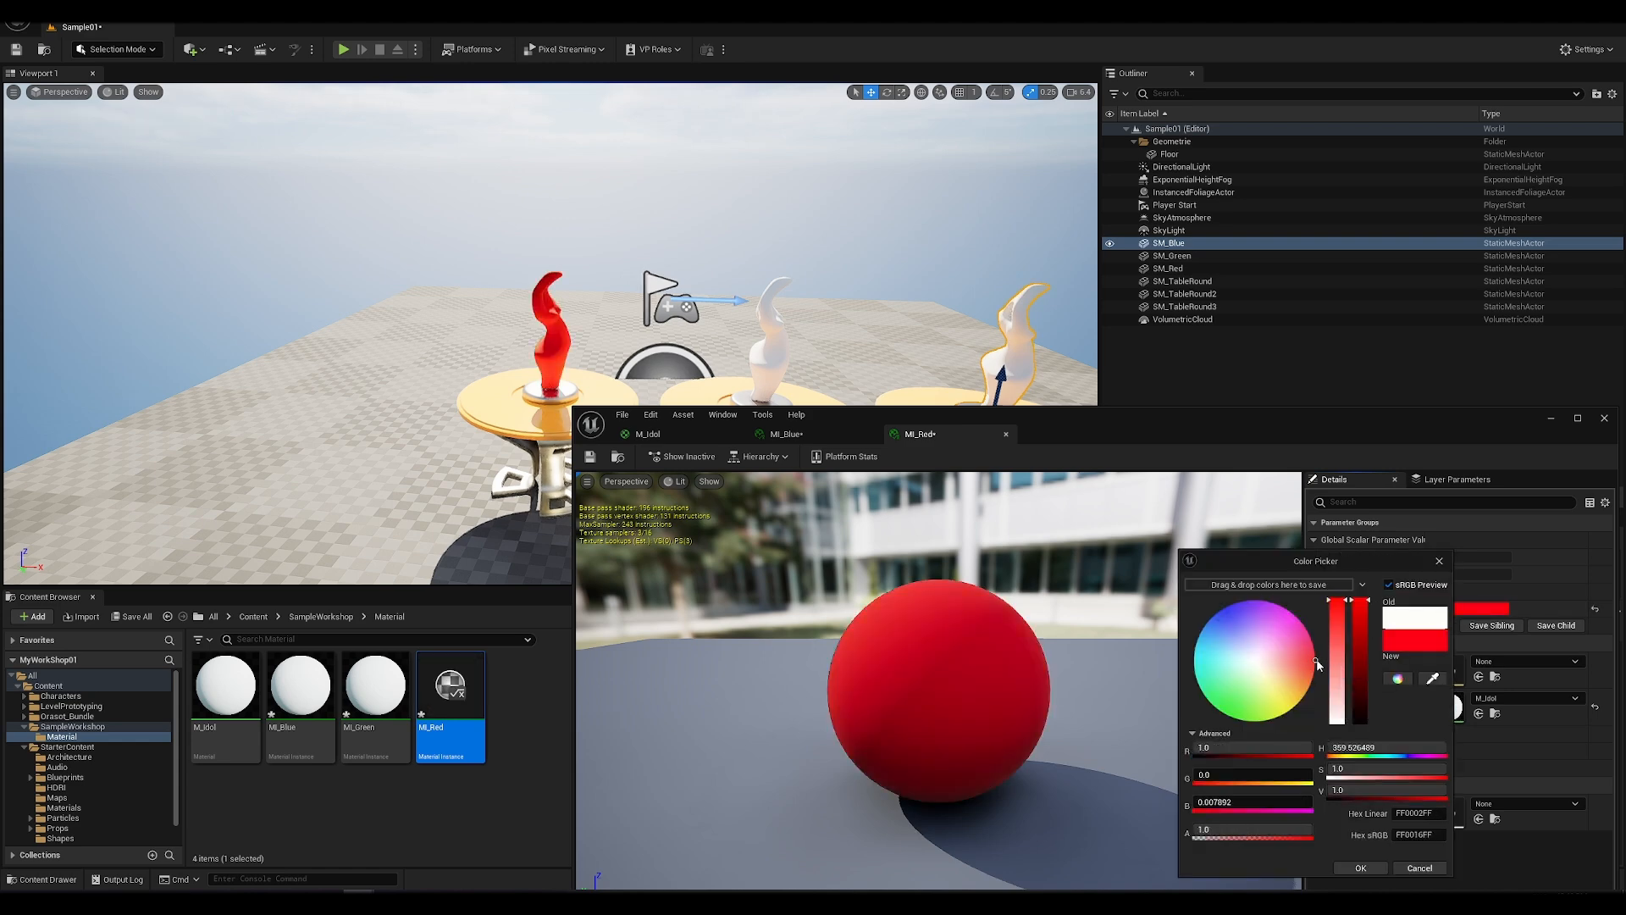
left_click(1373, 867)
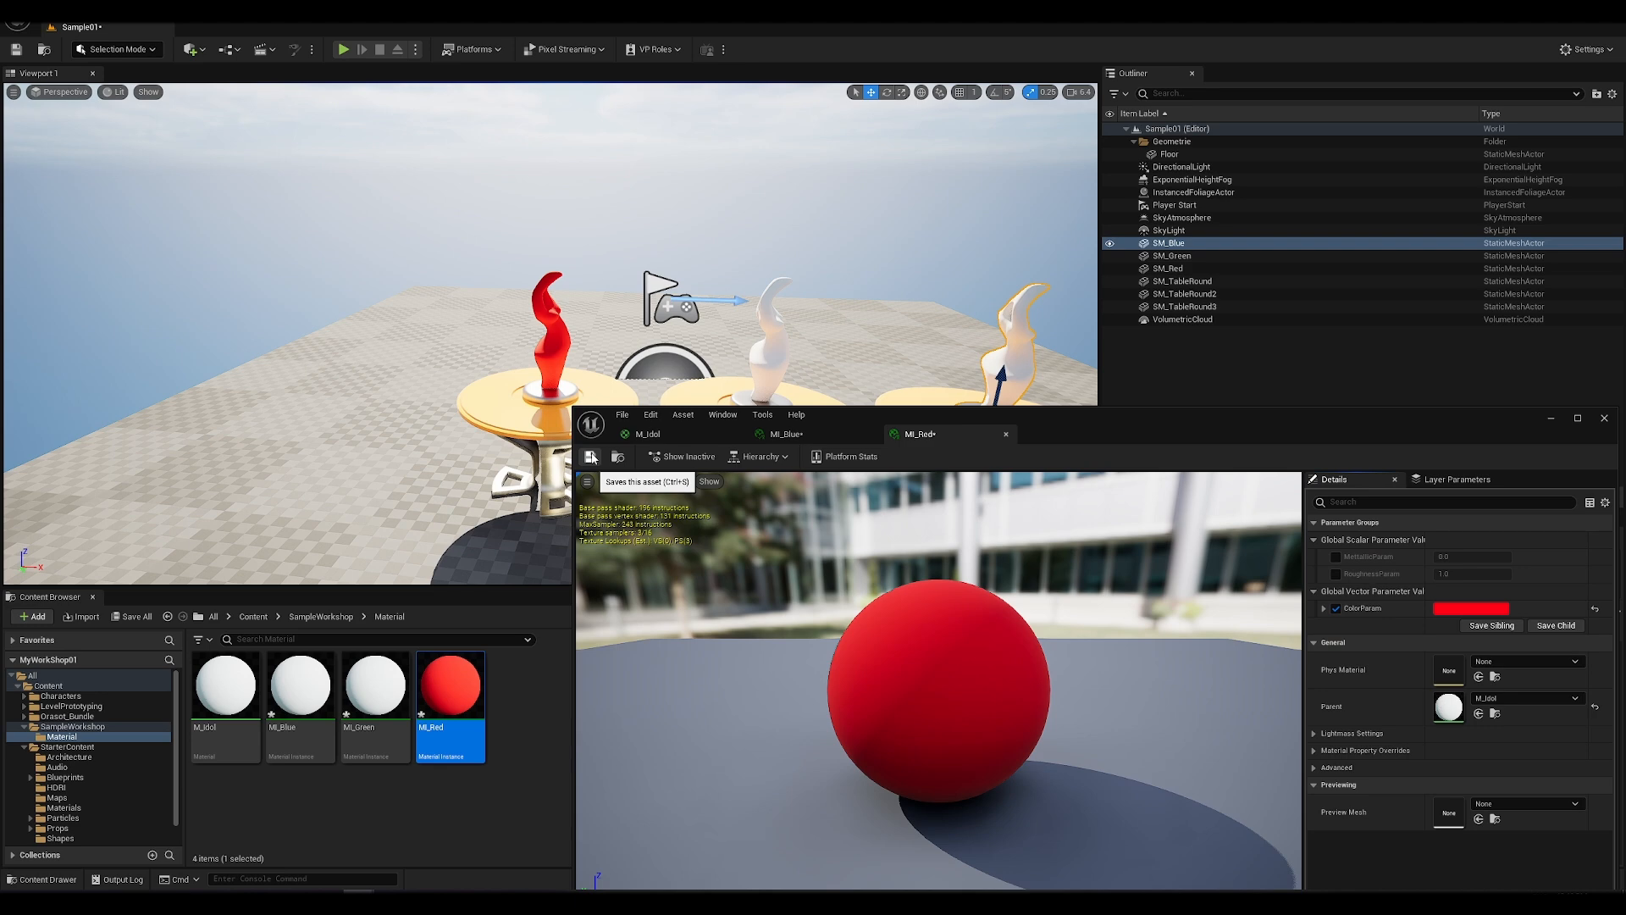
left_click(592, 457)
Step: Return to the MI_Blue instance and override its ColorParam with blue
left_click(786, 433)
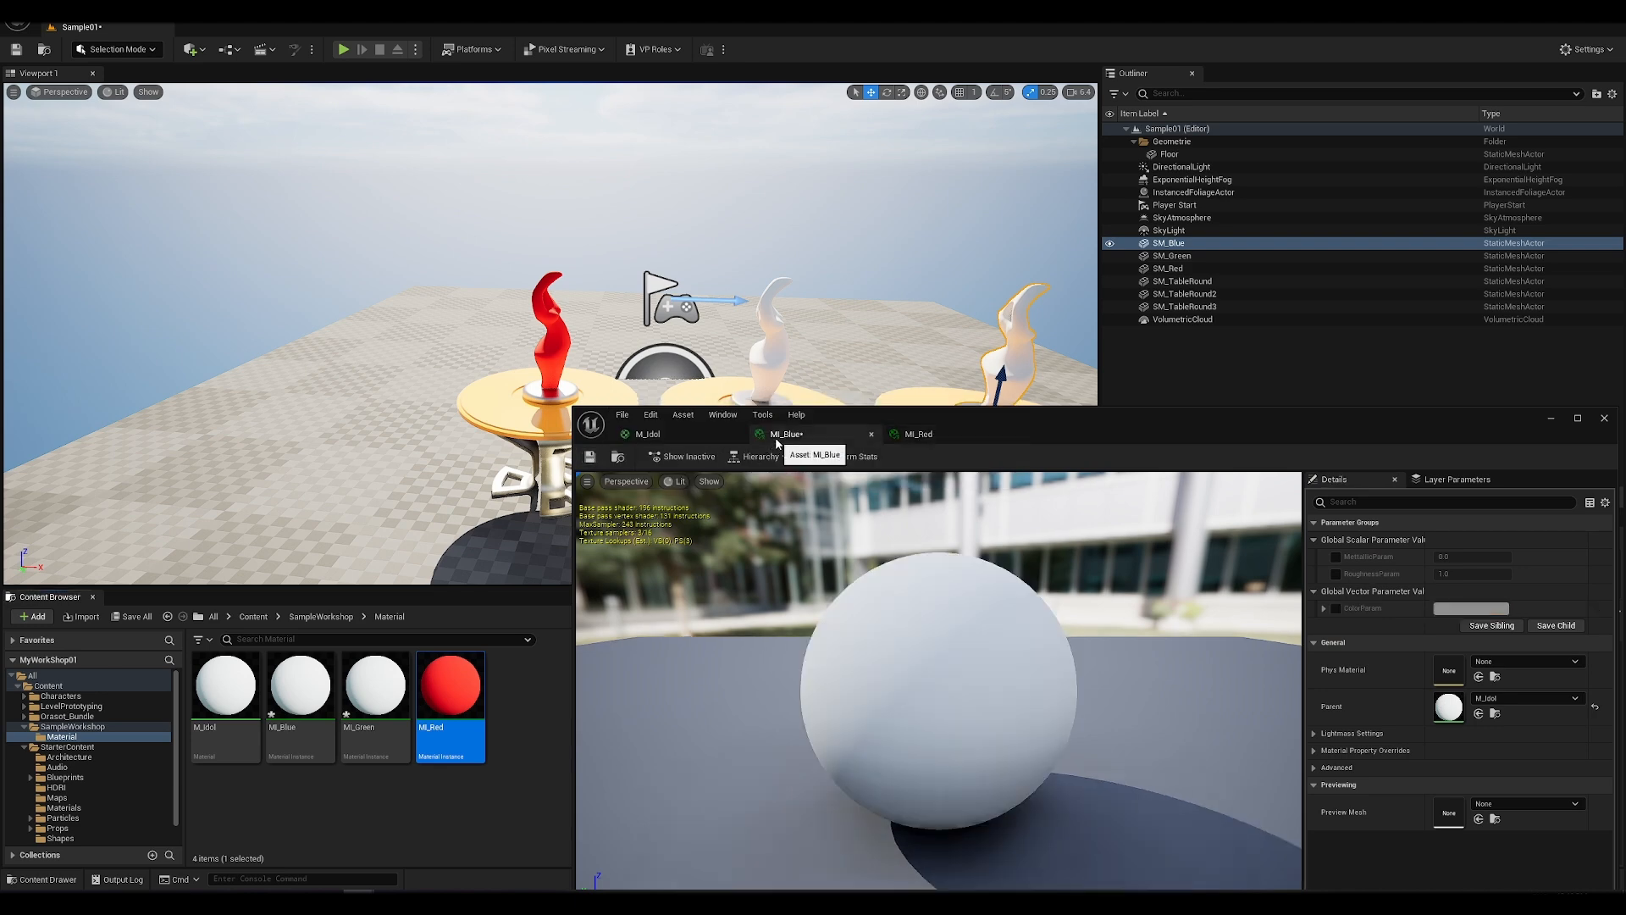
double_click(1445, 708)
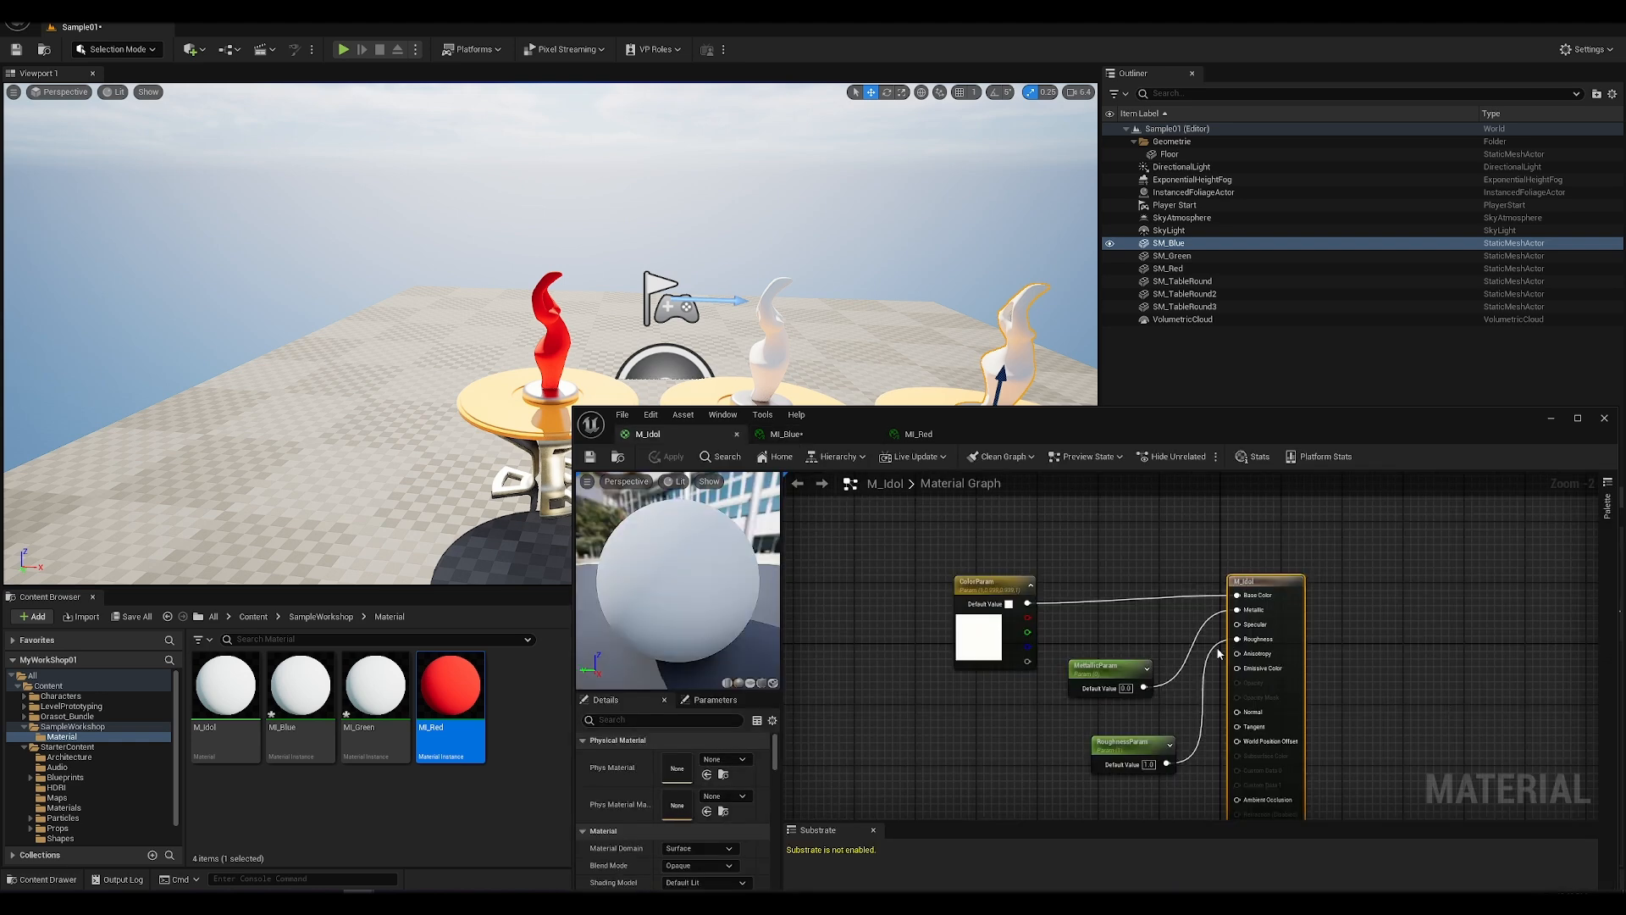
left_click(816, 432)
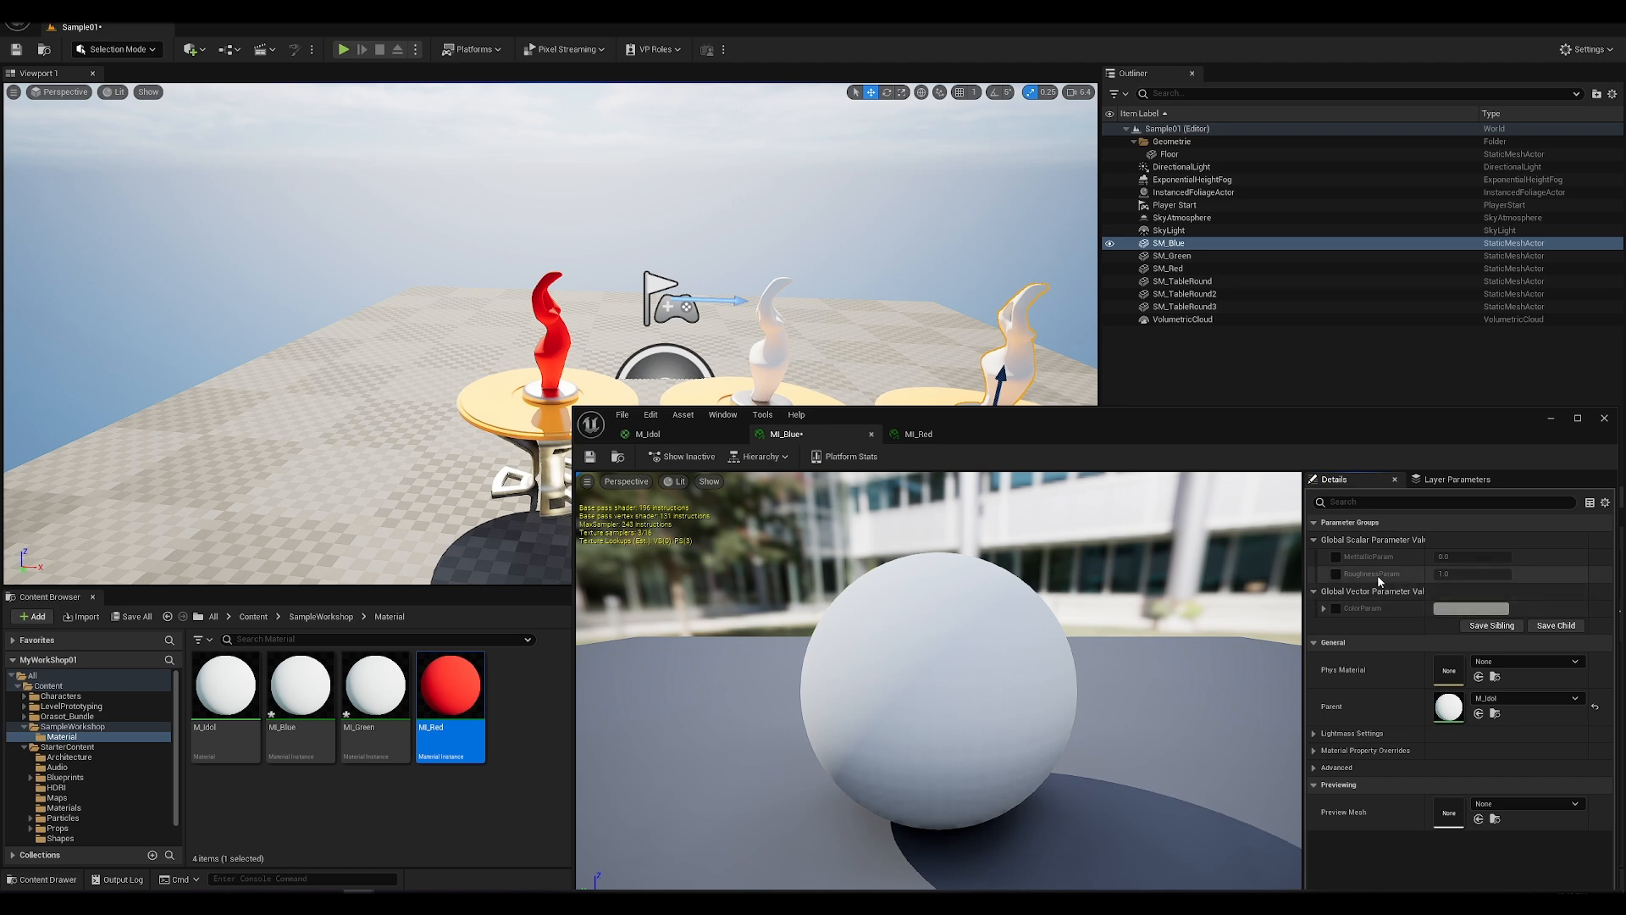
left_click(1336, 608)
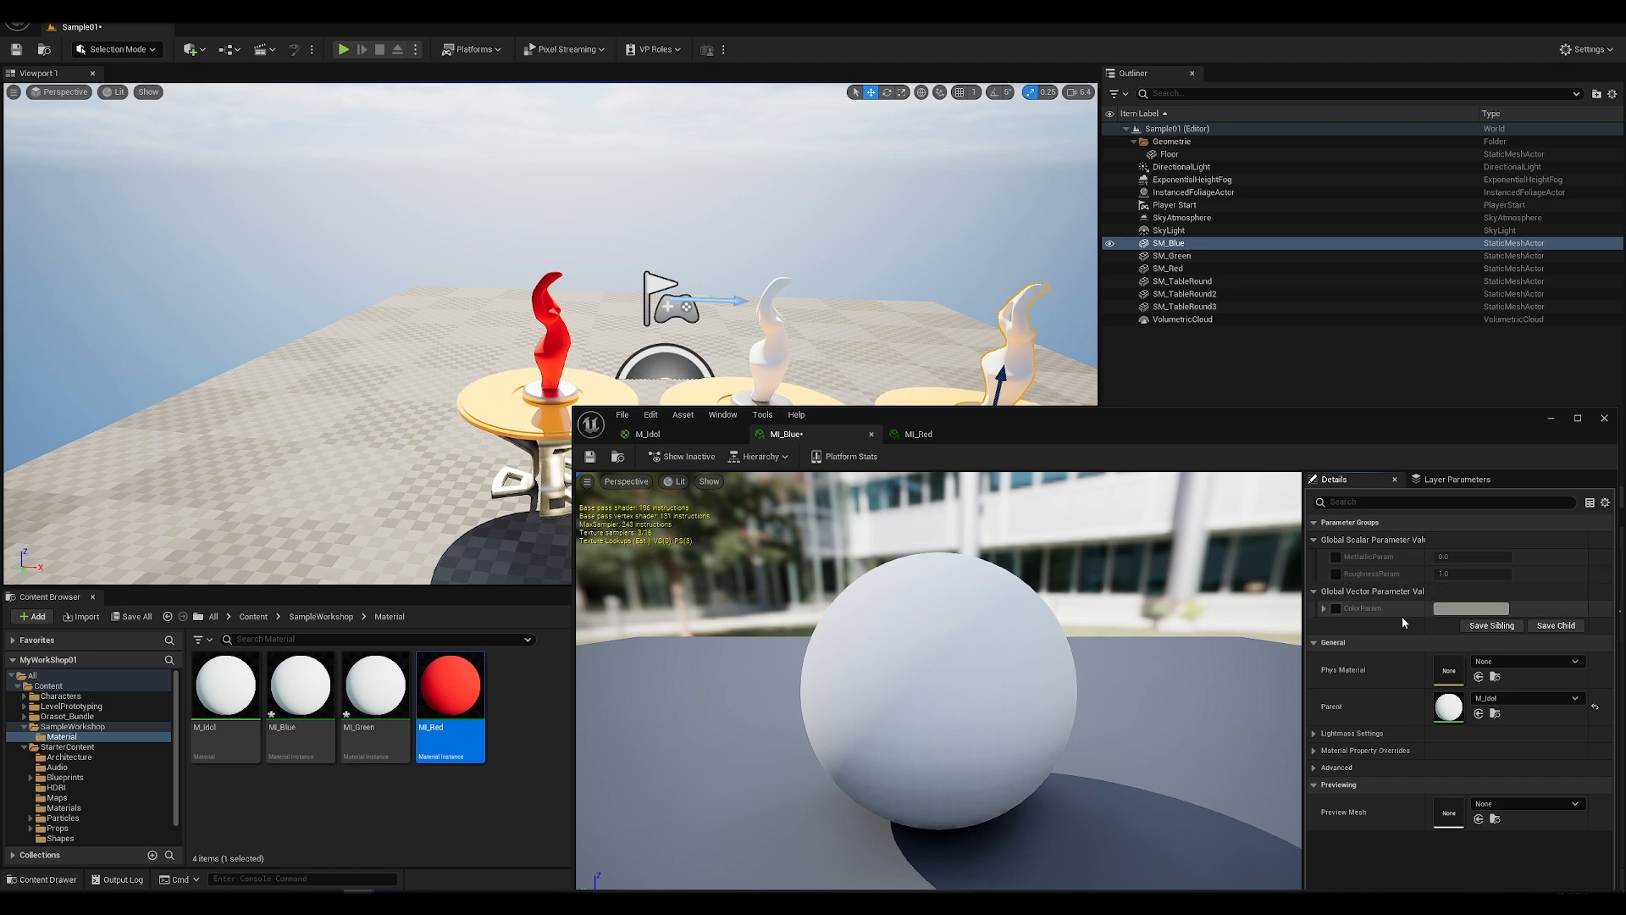
left_click(1472, 608)
left_click(1237, 607)
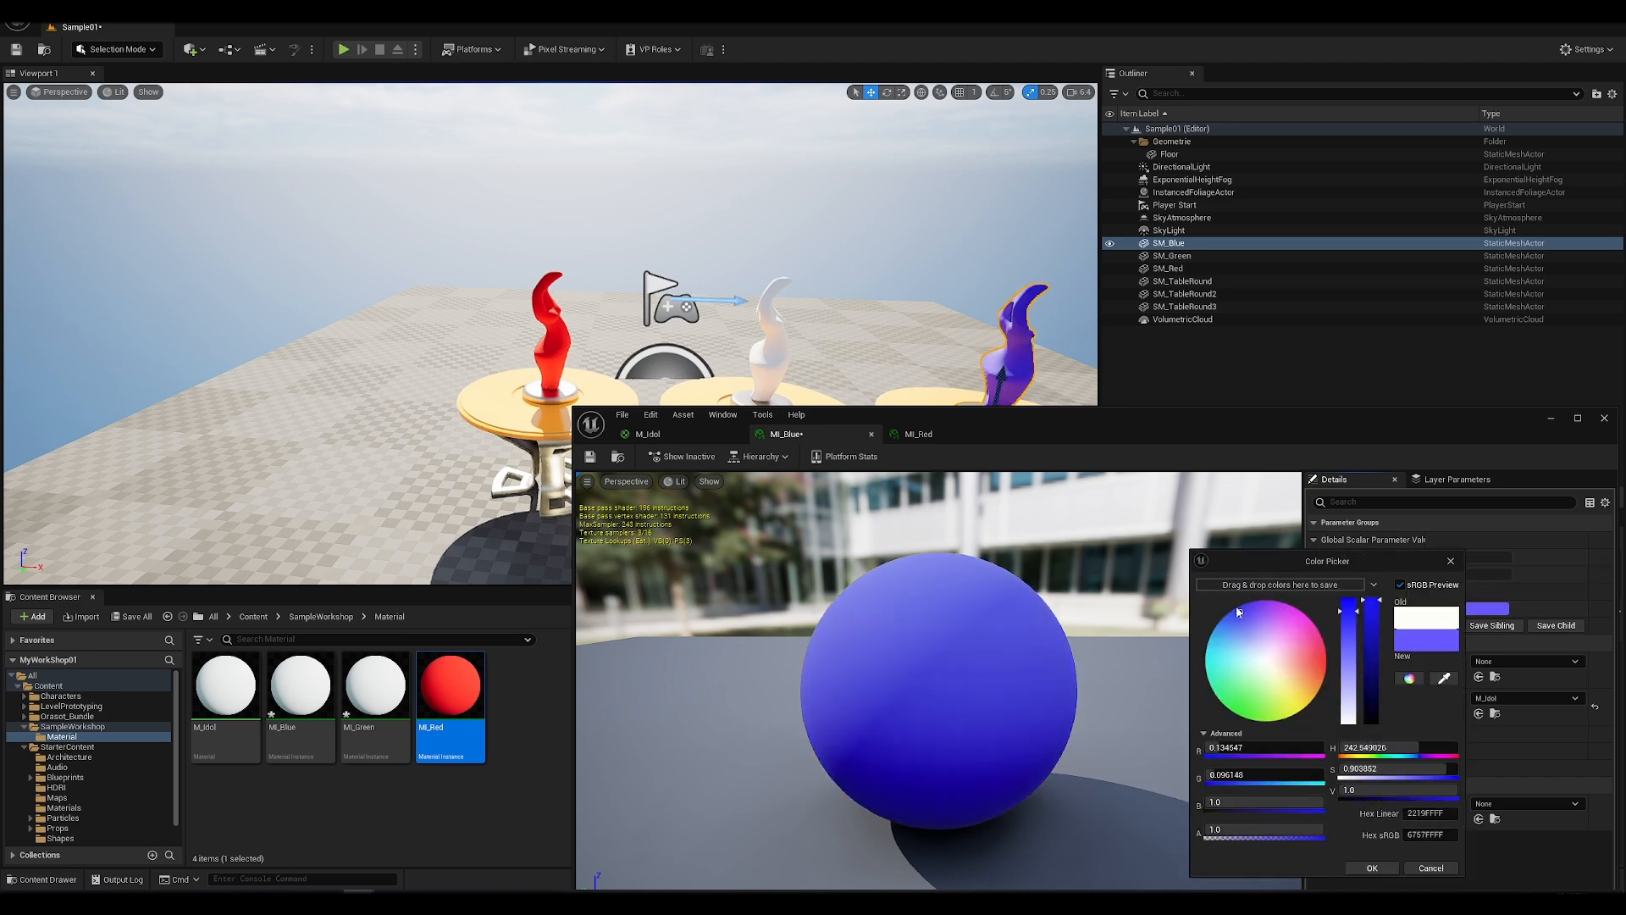
left_click_drag(1055, 431, 1004, 266)
left_click(539, 290)
Step: Open MI_Green, override its ColorParam with a saturated green, and save all levels and assets
left_click(367, 680)
double_click(368, 680)
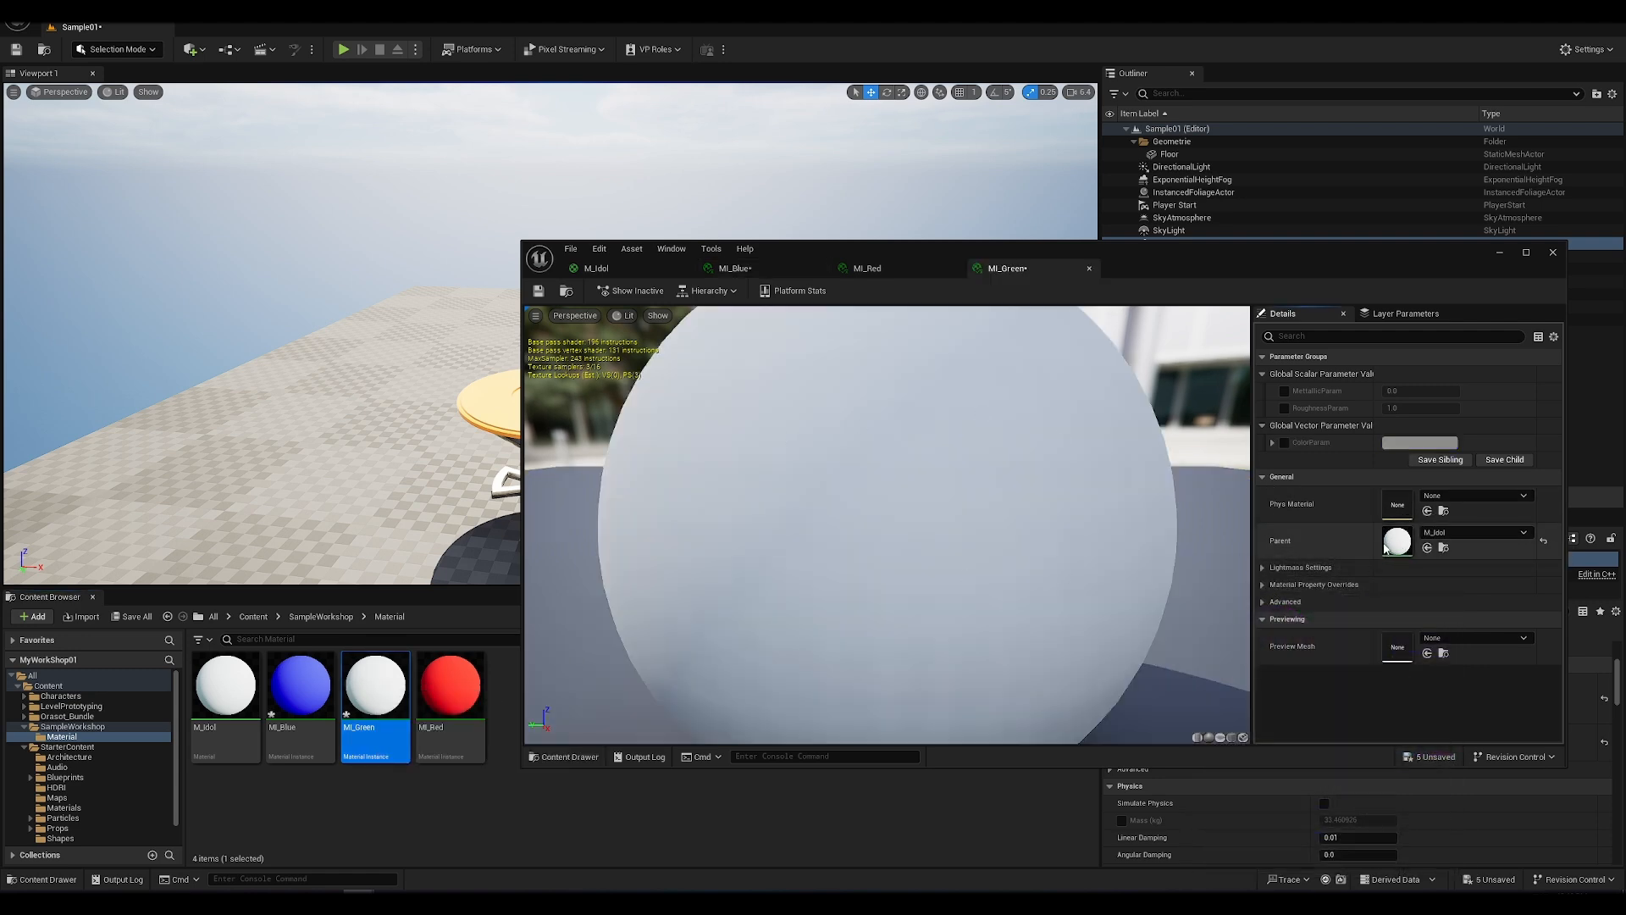
left_click(1284, 442)
left_click(1404, 443)
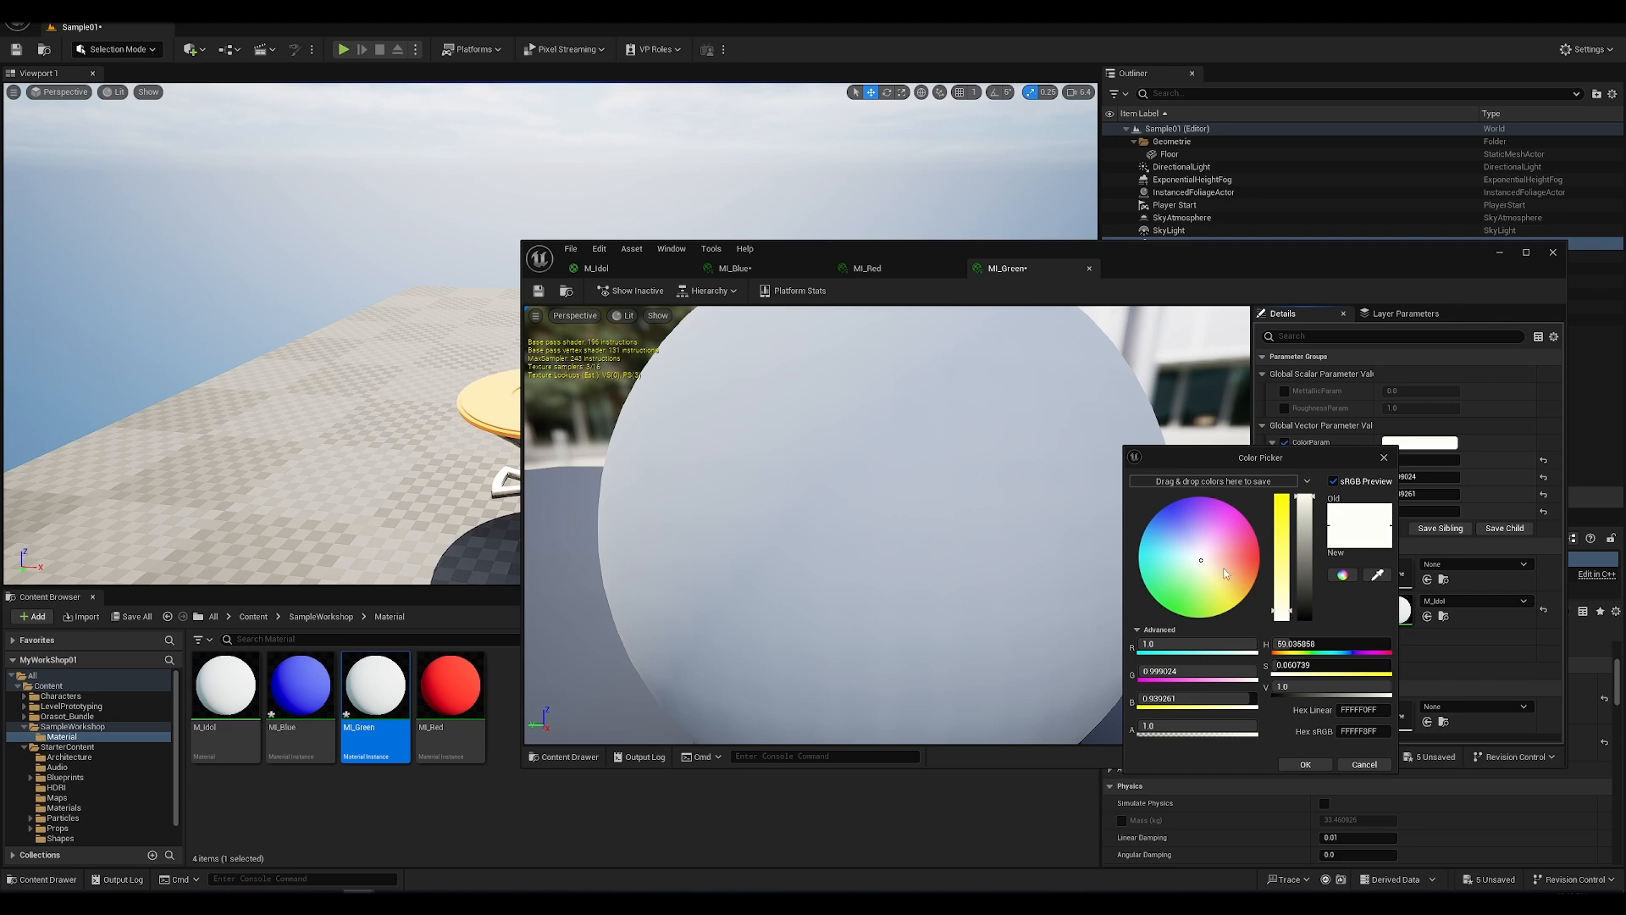
left_click(1169, 608)
left_click(1305, 764)
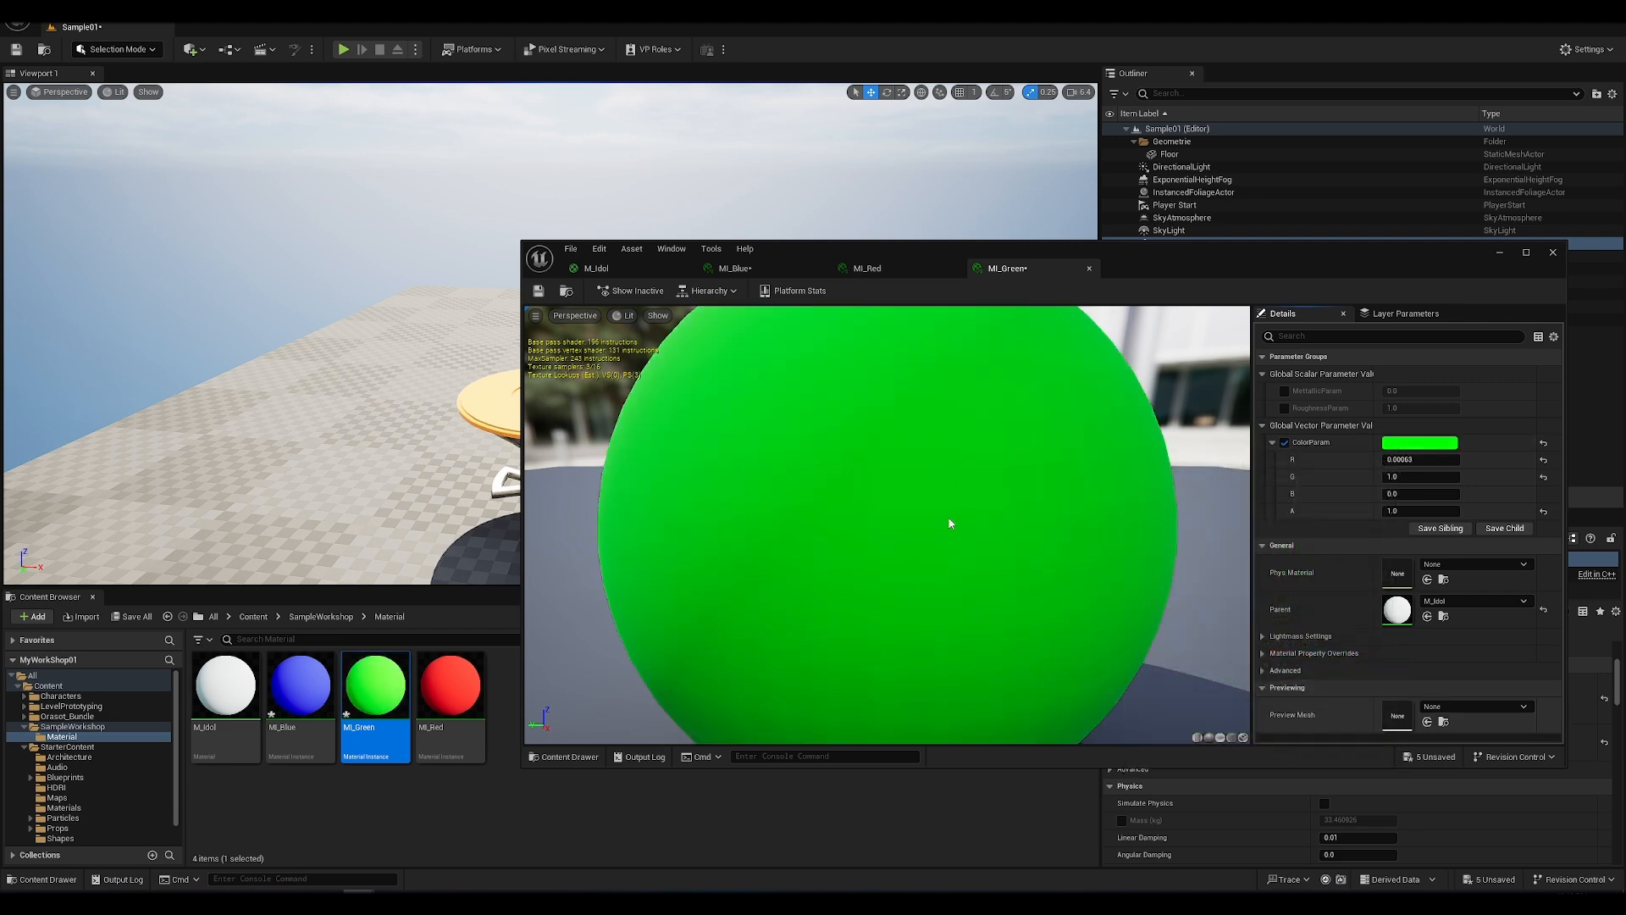
scroll(904, 425, "down", 5)
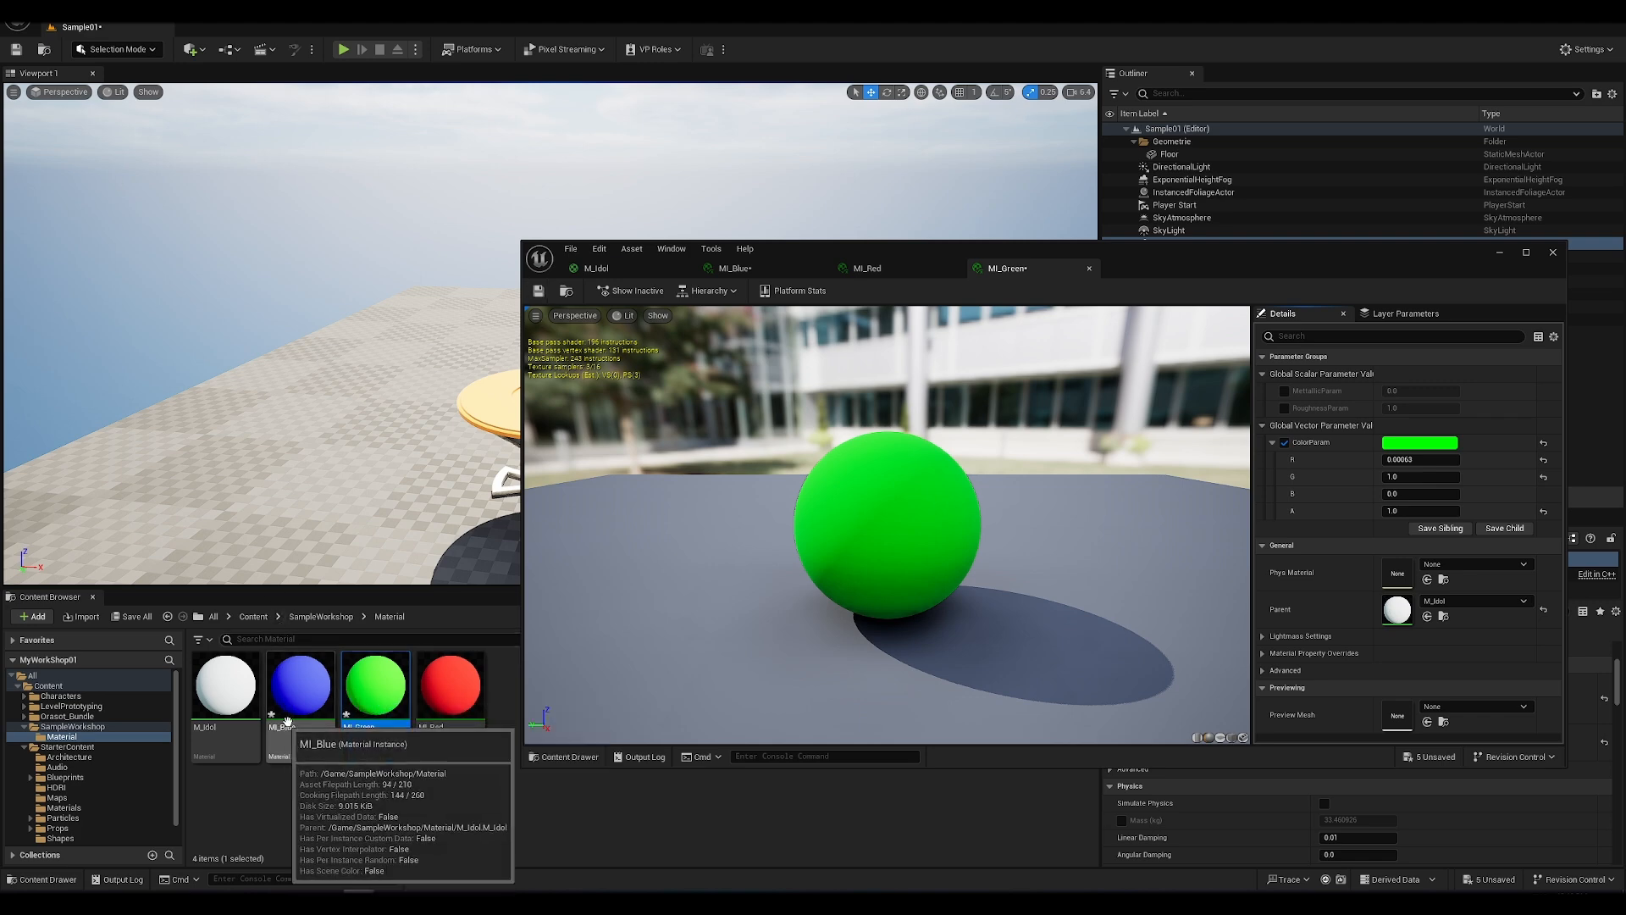
left_click(49, 9)
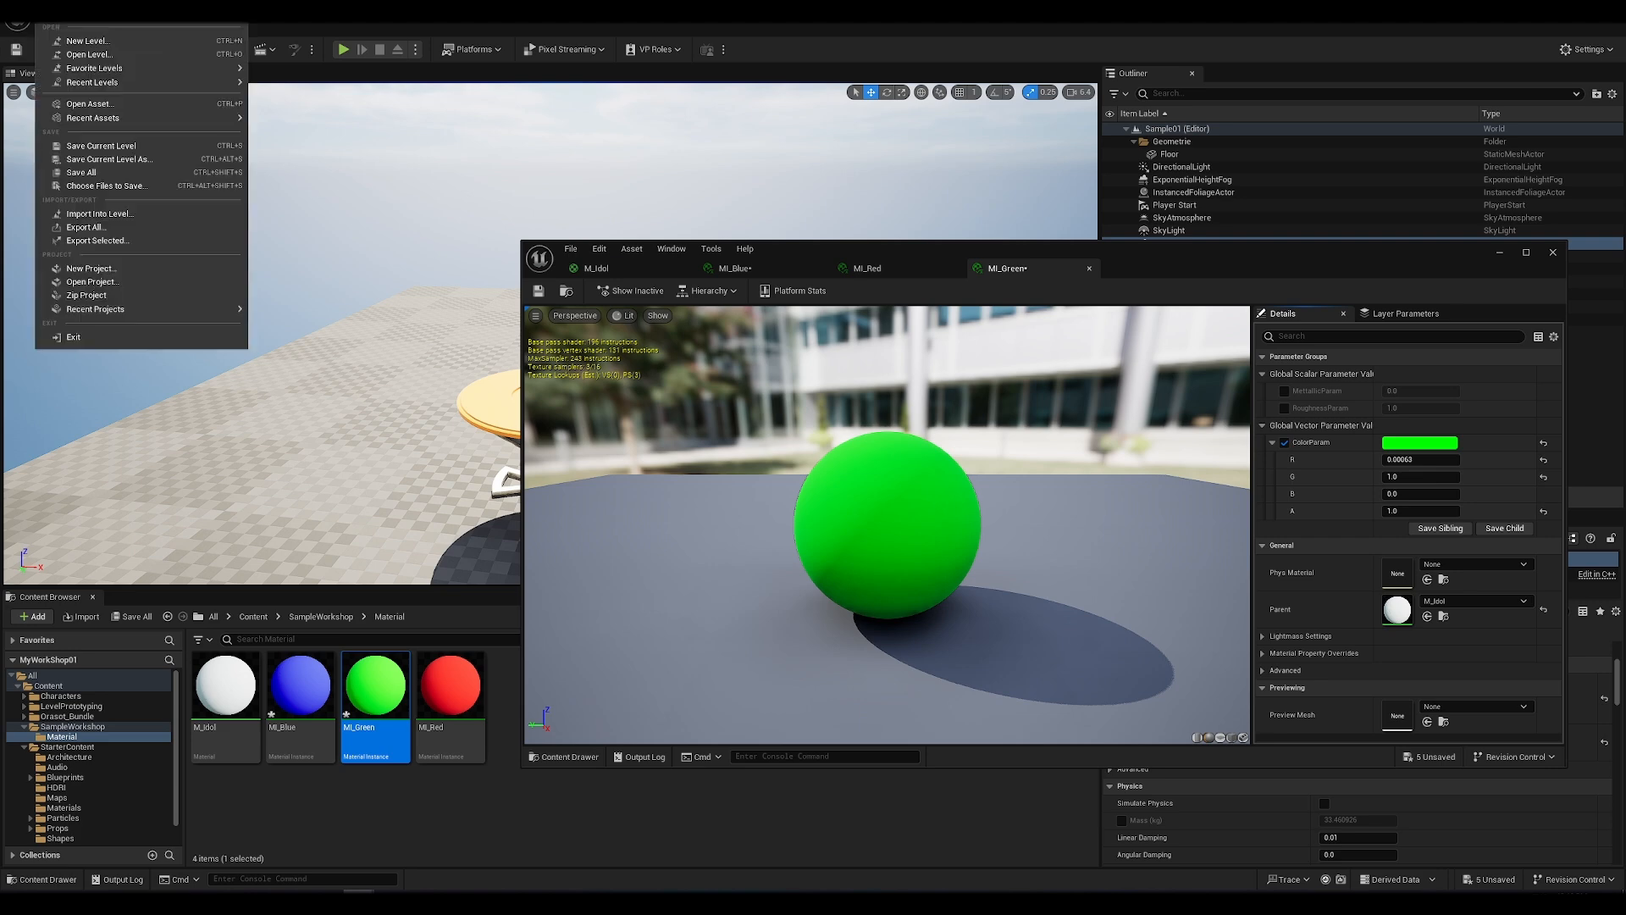
left_click(107, 172)
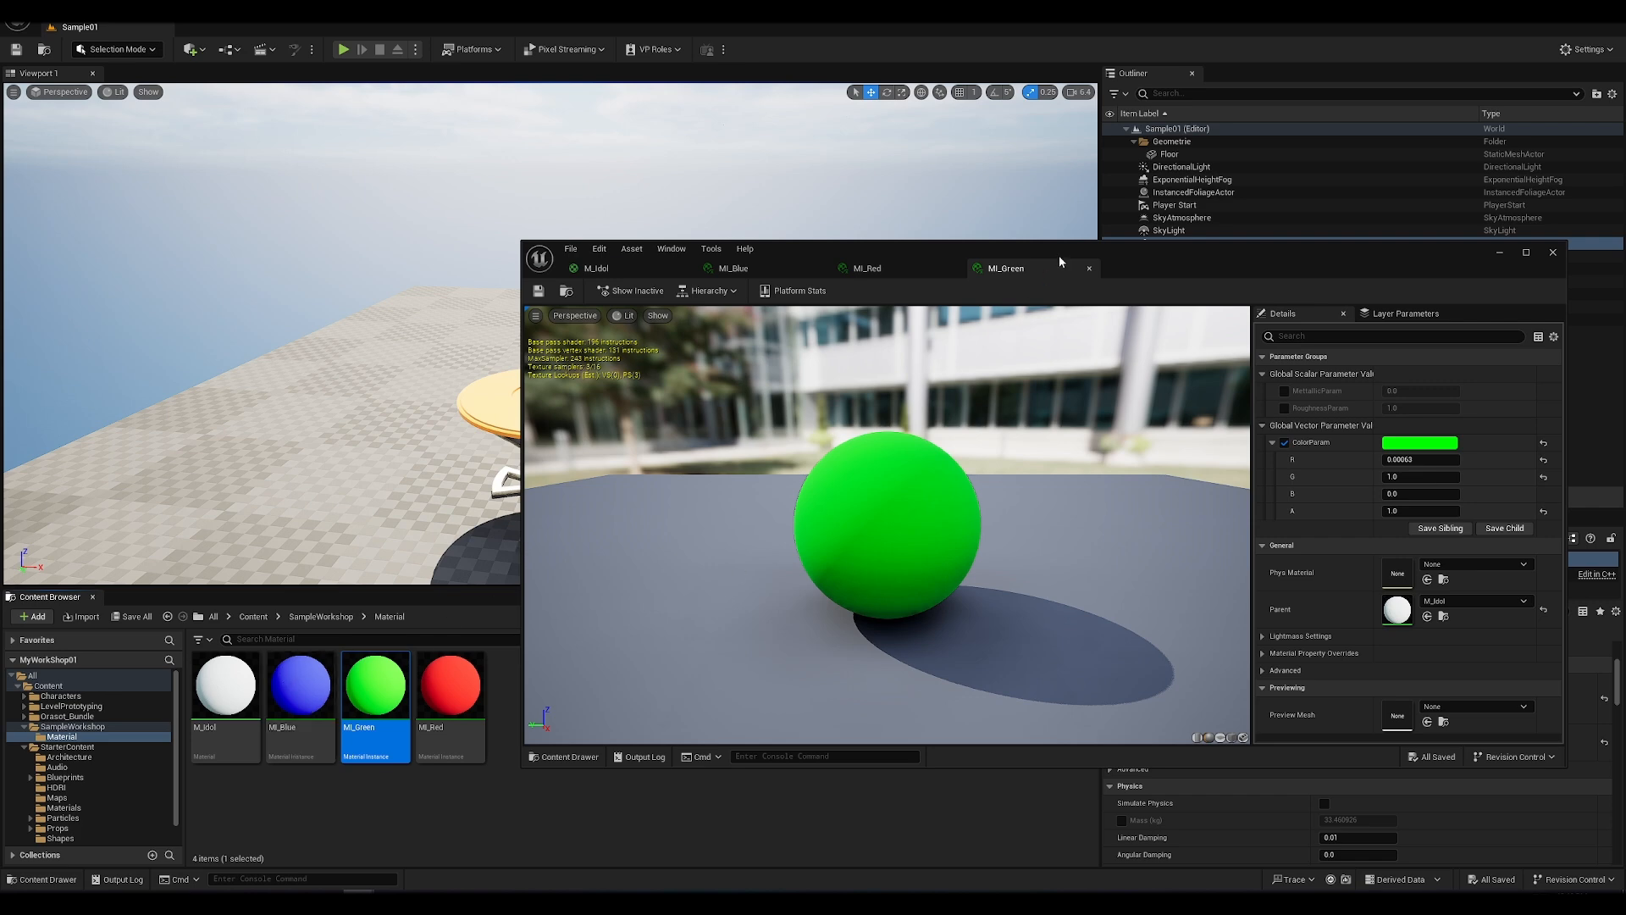
Step: In MI_Red, override MetallicParam with about 4.02 and RoughnessParam with -0.0
left_click_drag(1077, 250, 864, 451)
left_click(631, 467)
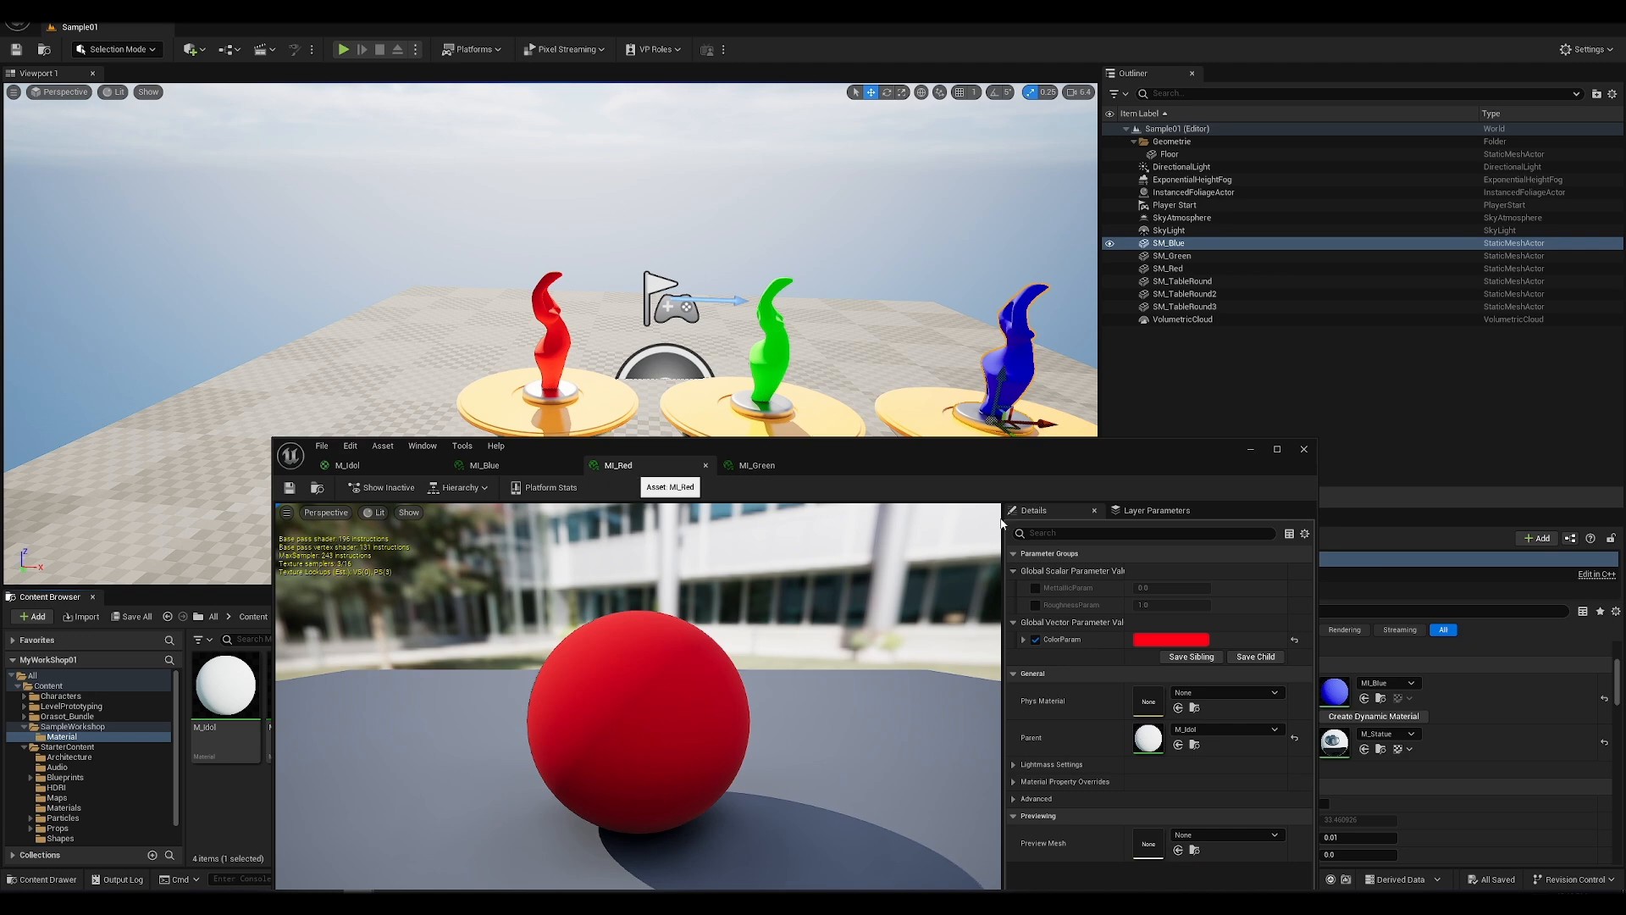
left_click_drag(1098, 463, 941, 431)
left_click(882, 566)
left_click_drag(998, 566, 1054, 566)
left_click(883, 583)
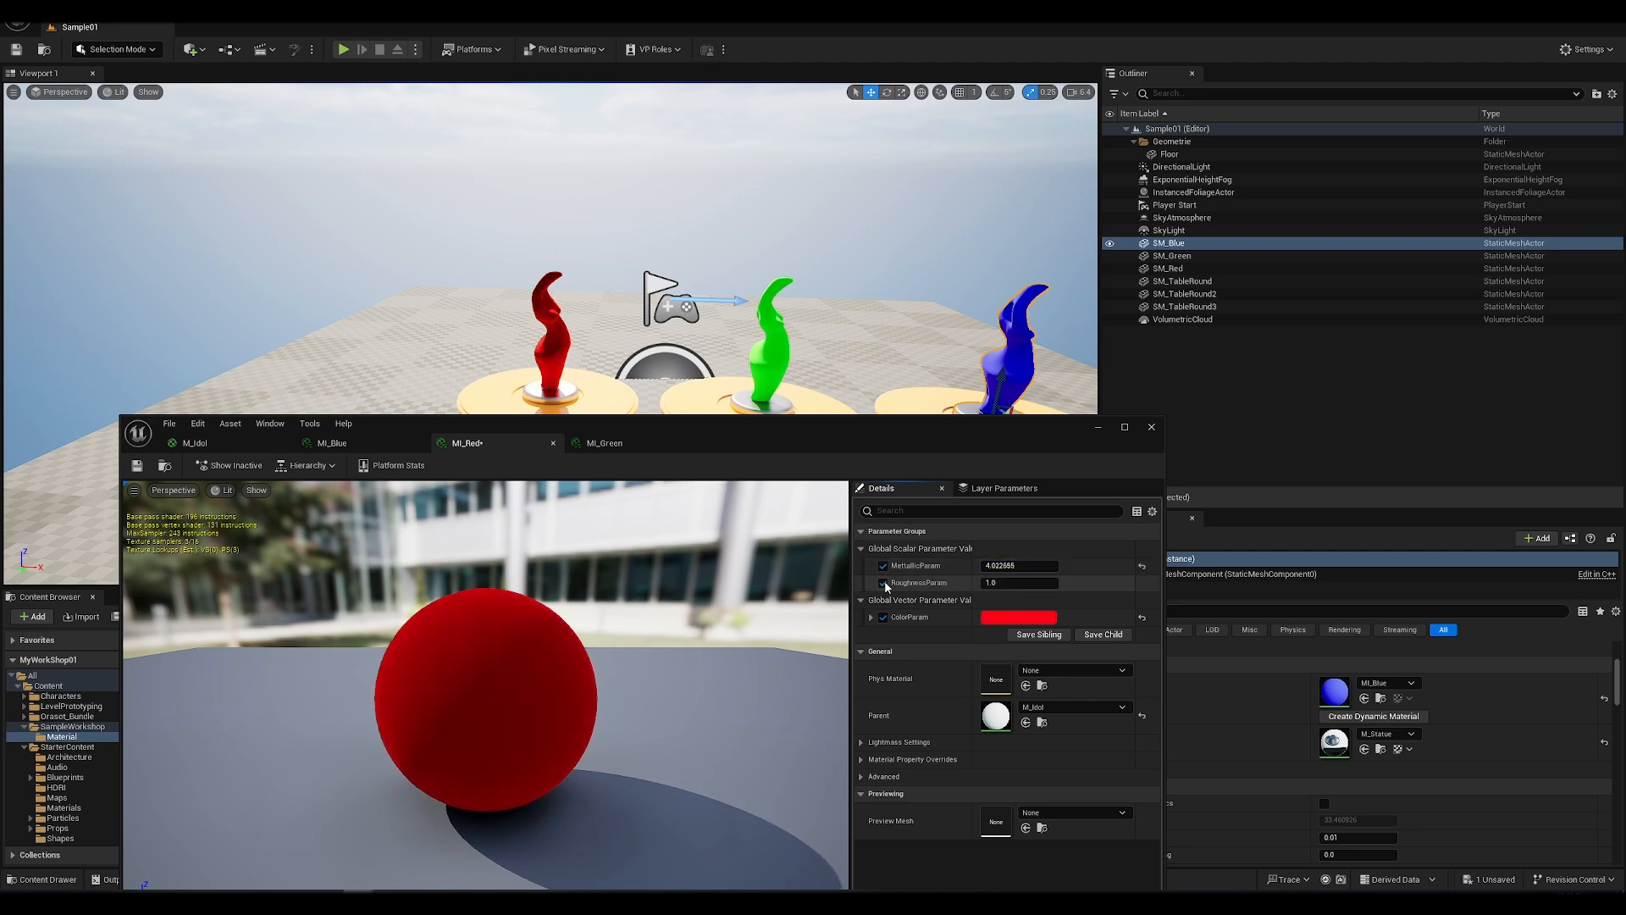
left_click_drag(1000, 582, 965, 583)
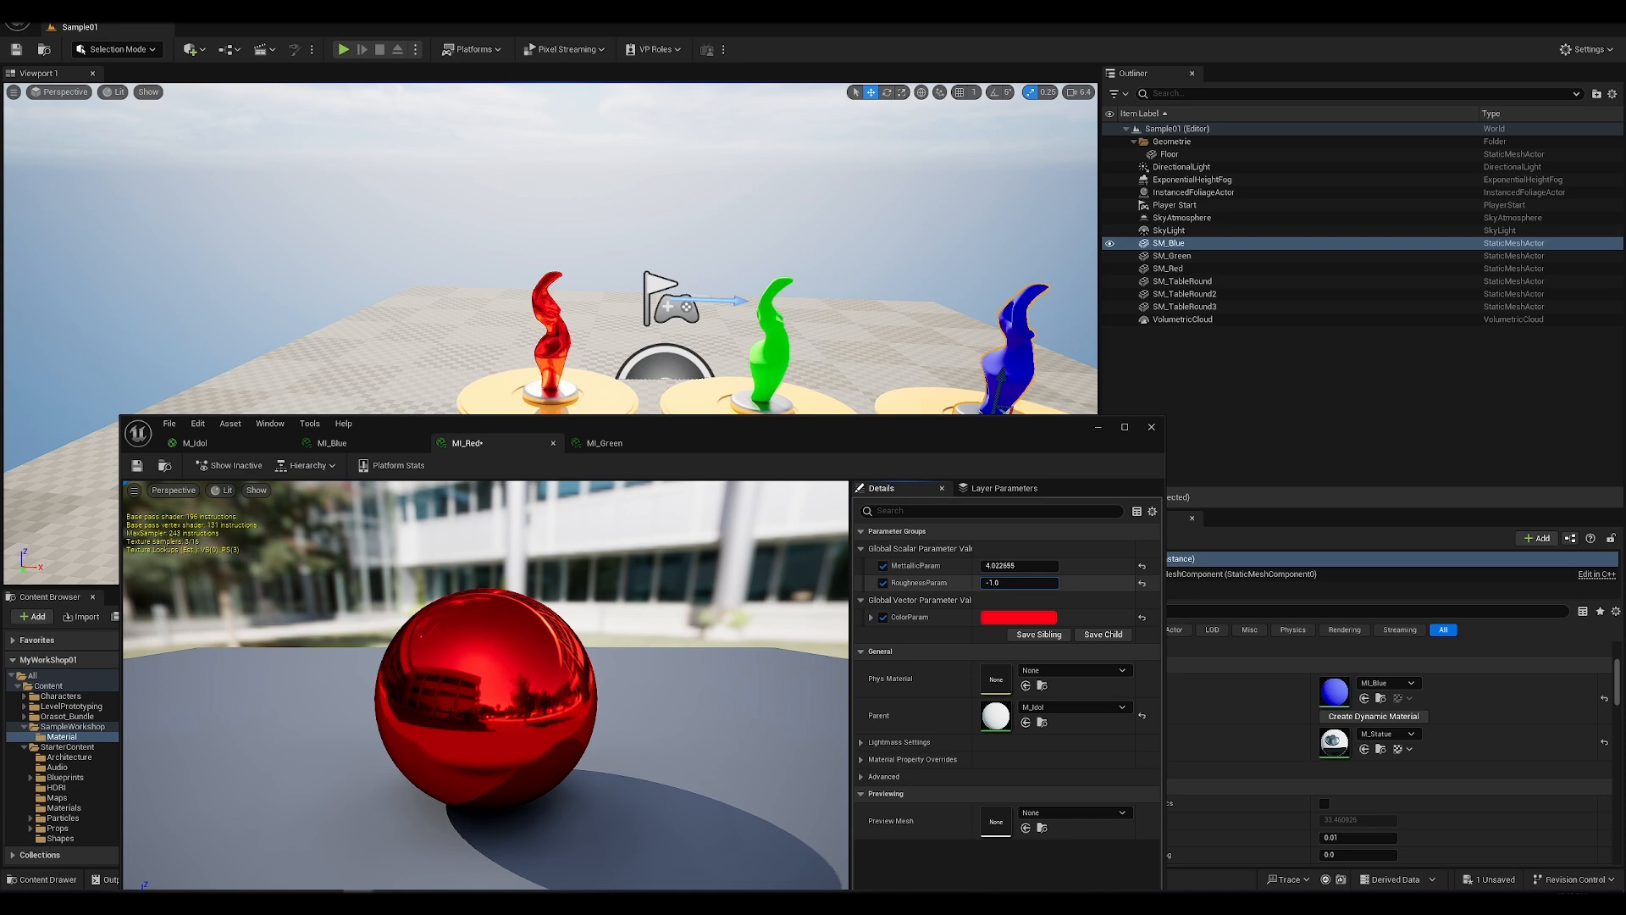
left_click(1038, 584)
type("-0")
key("Return")
mouse_move(614, 293)
left_mouse_down("alt")
mouse_move(449, 288)
mouse_move(602, 284)
left_mouse_up("alt")
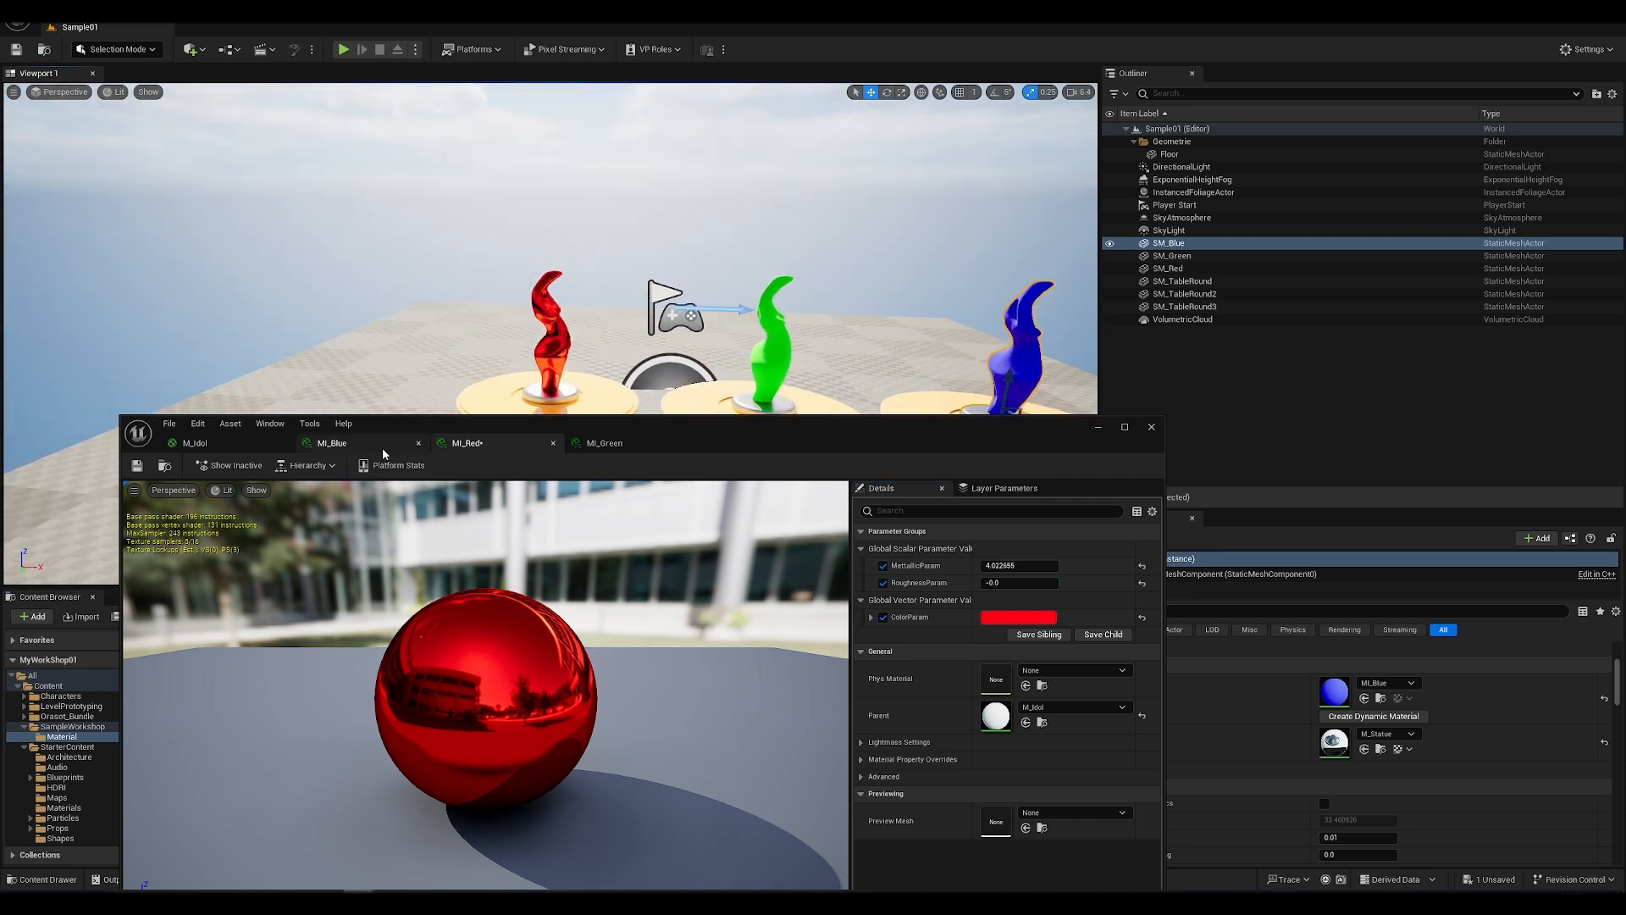
Step: In MI_Green, enable the overrides for RoughnessParam and MetallicParam, keeping their values, and view the statues closer in the level
left_click(600, 444)
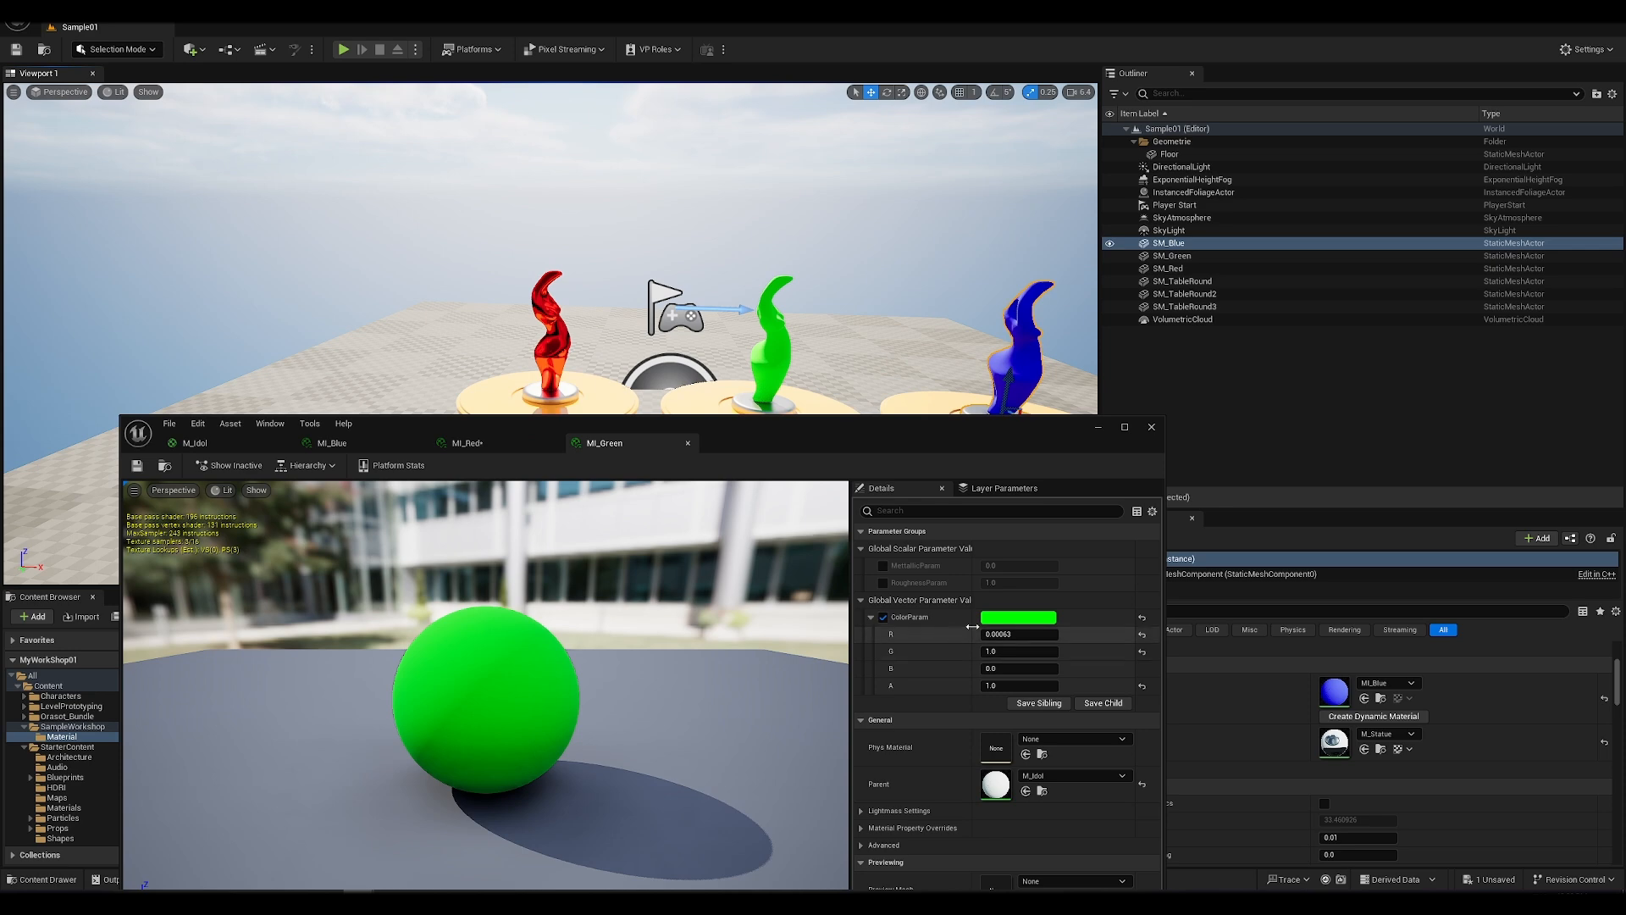
left_click(882, 583)
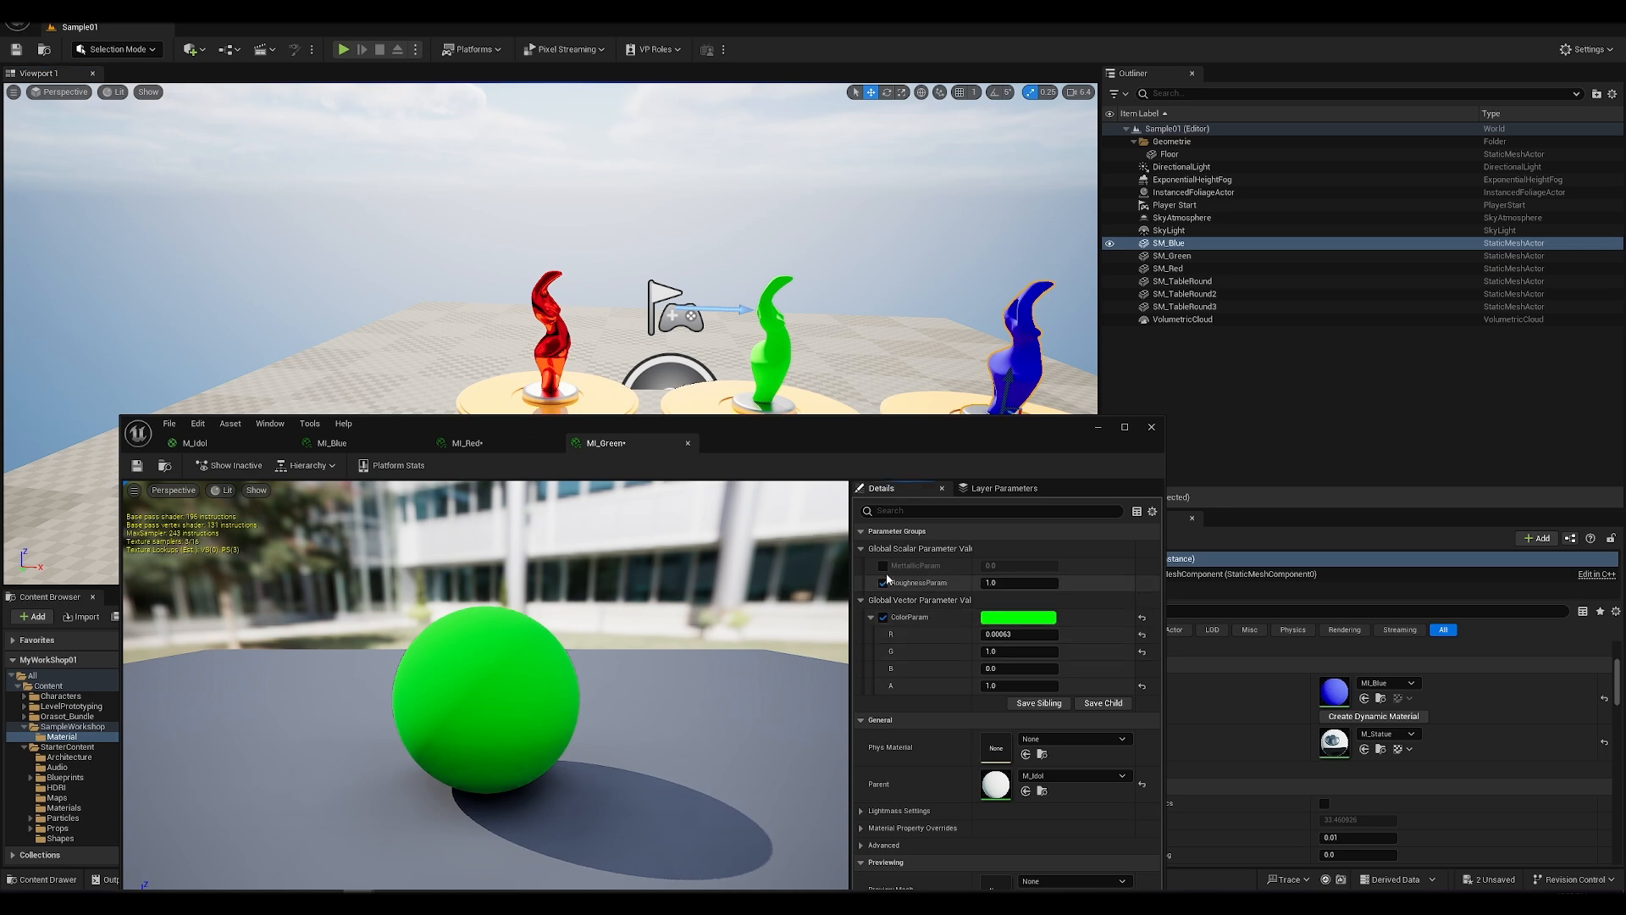
left_click(883, 566)
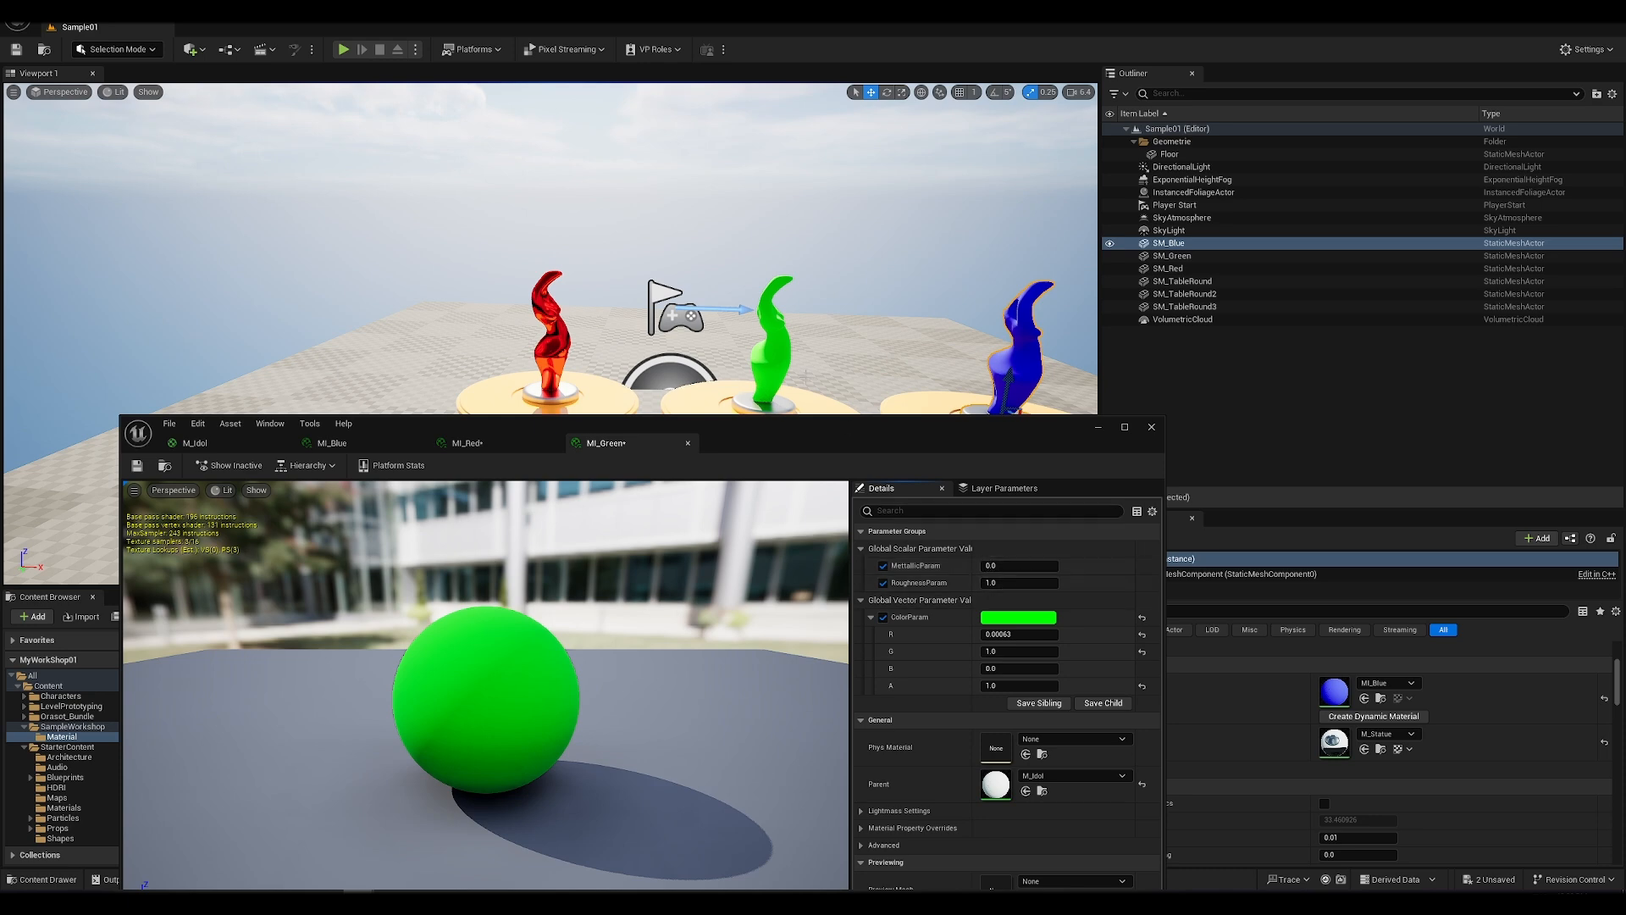
mouse_move(762, 271)
right_mouse_down()
mouse_move(821, 288)
mouse_move(763, 281)
right_mouse_up()
right_click(710, 334)
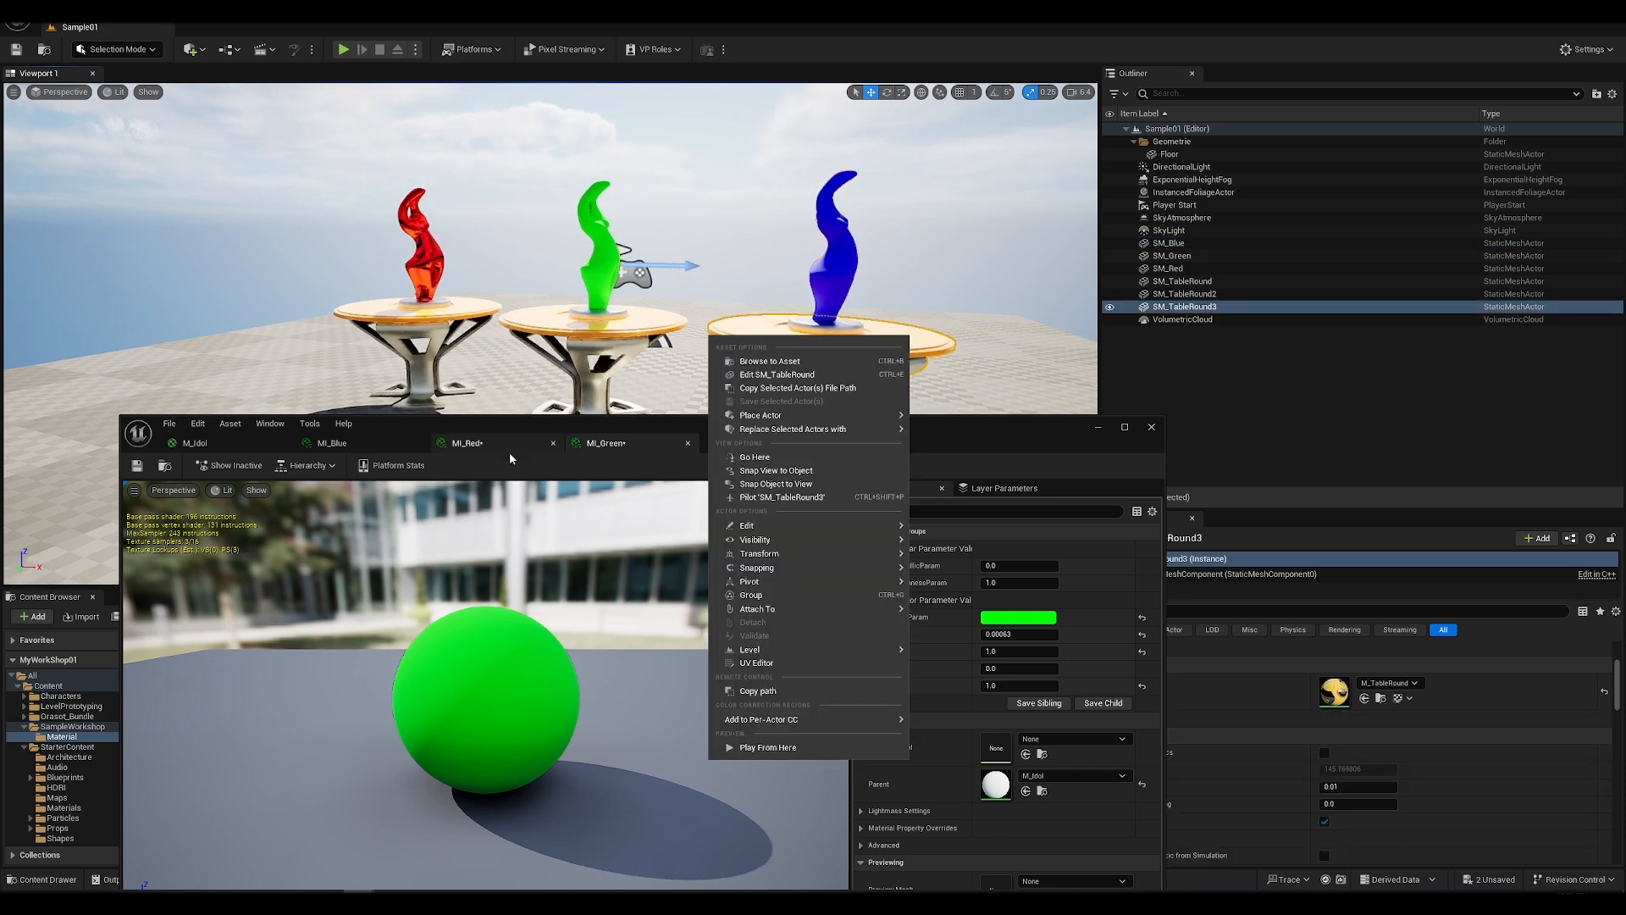
Step: In MI_Blue, enable the MetallicParam and RoughnessParam overrides, set MetallicParam to 1, and save all assets
left_click(358, 438)
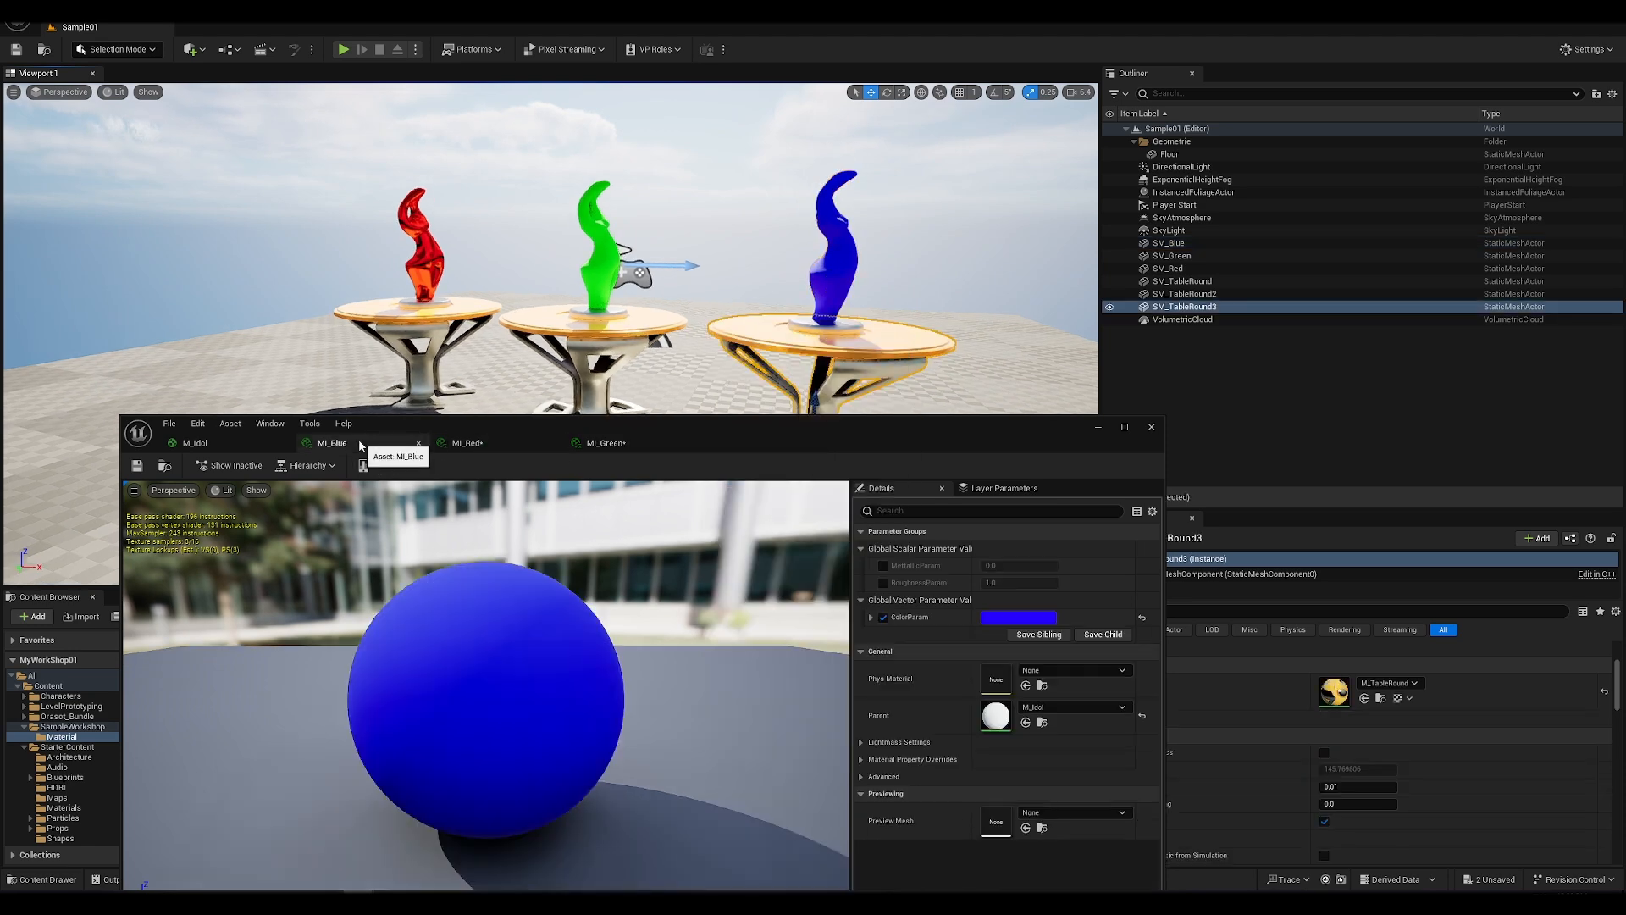
left_click(883, 566)
left_click(883, 583)
left_click(987, 566)
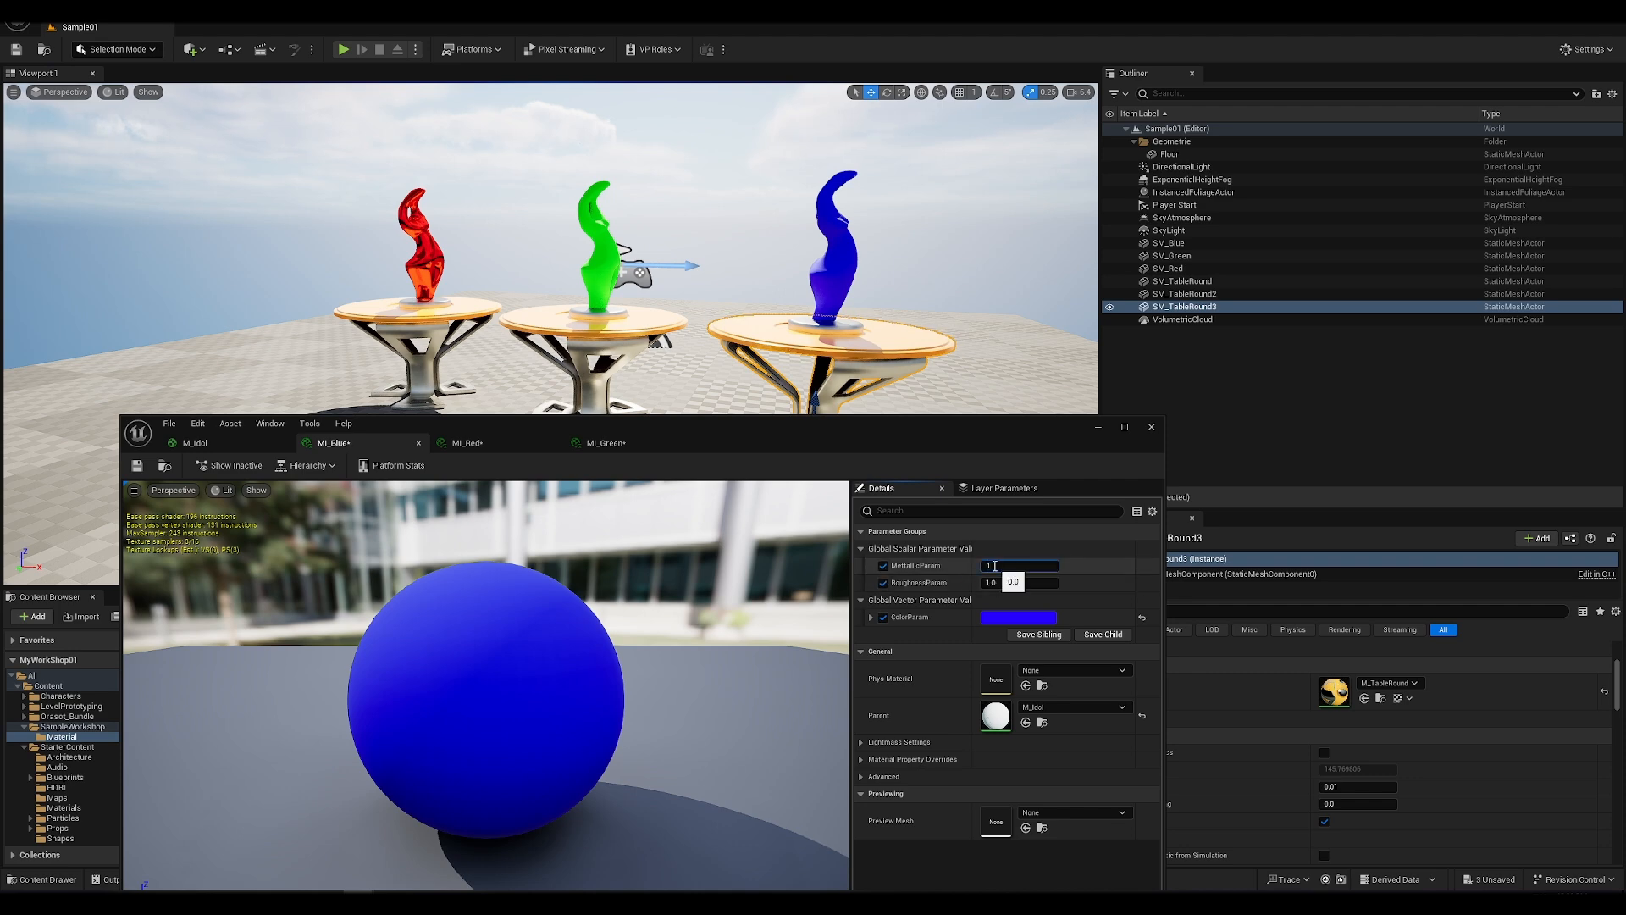
key("Return")
mouse_move(661, 289)
left_mouse_down("alt")
mouse_move(399, 289)
mouse_move(640, 289)
left_mouse_up("alt")
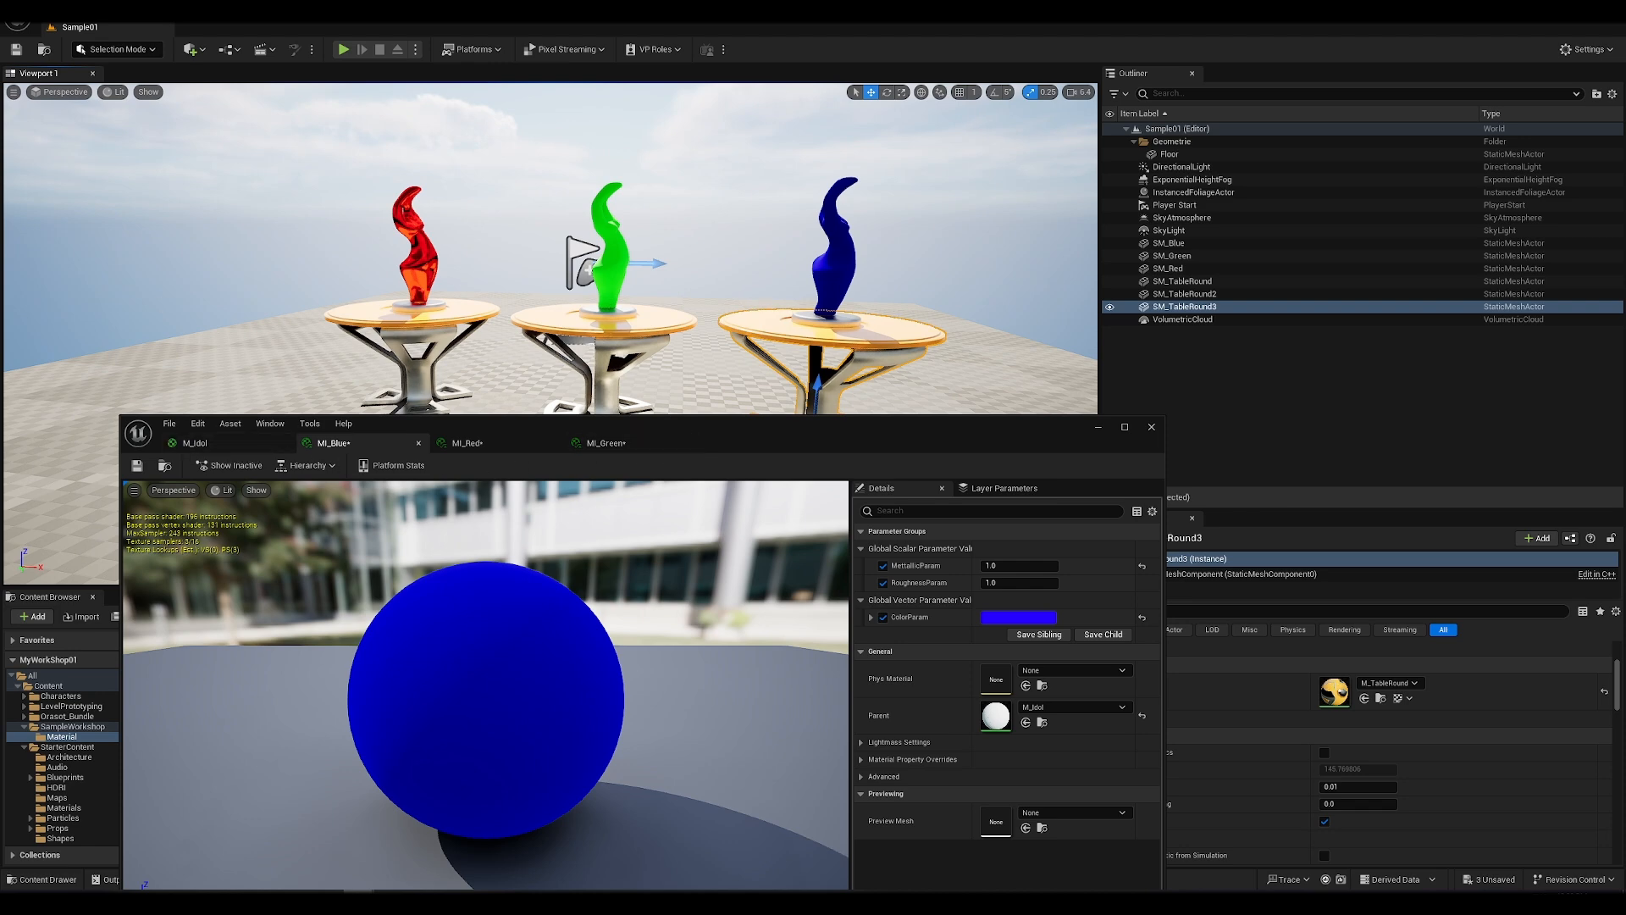
left_click(48, 11)
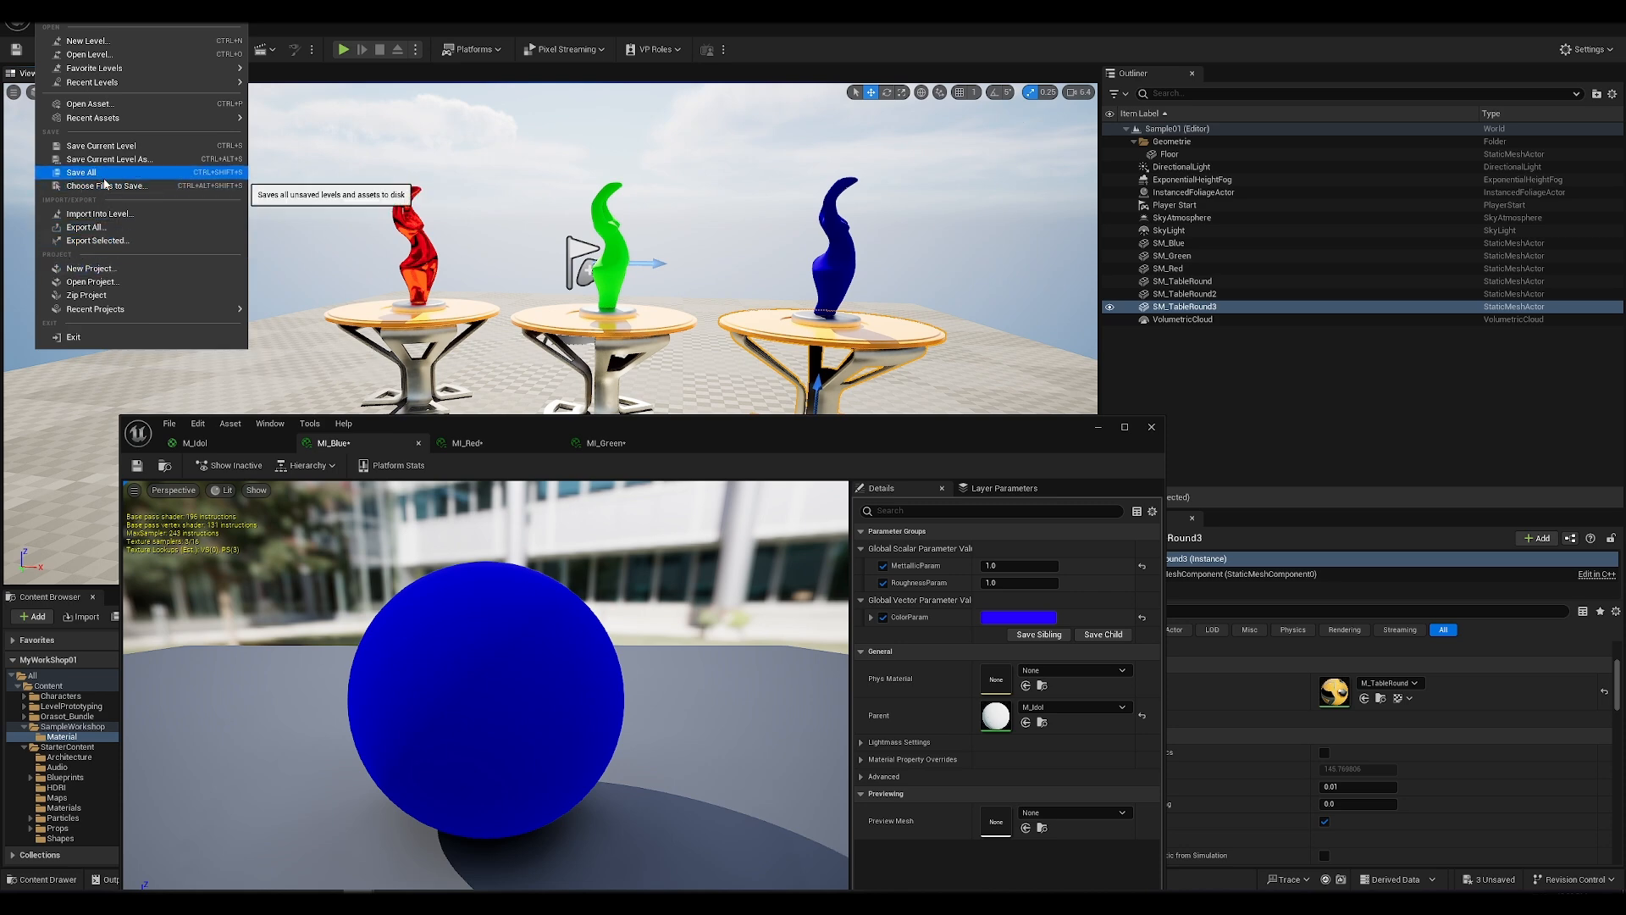
left_click(81, 172)
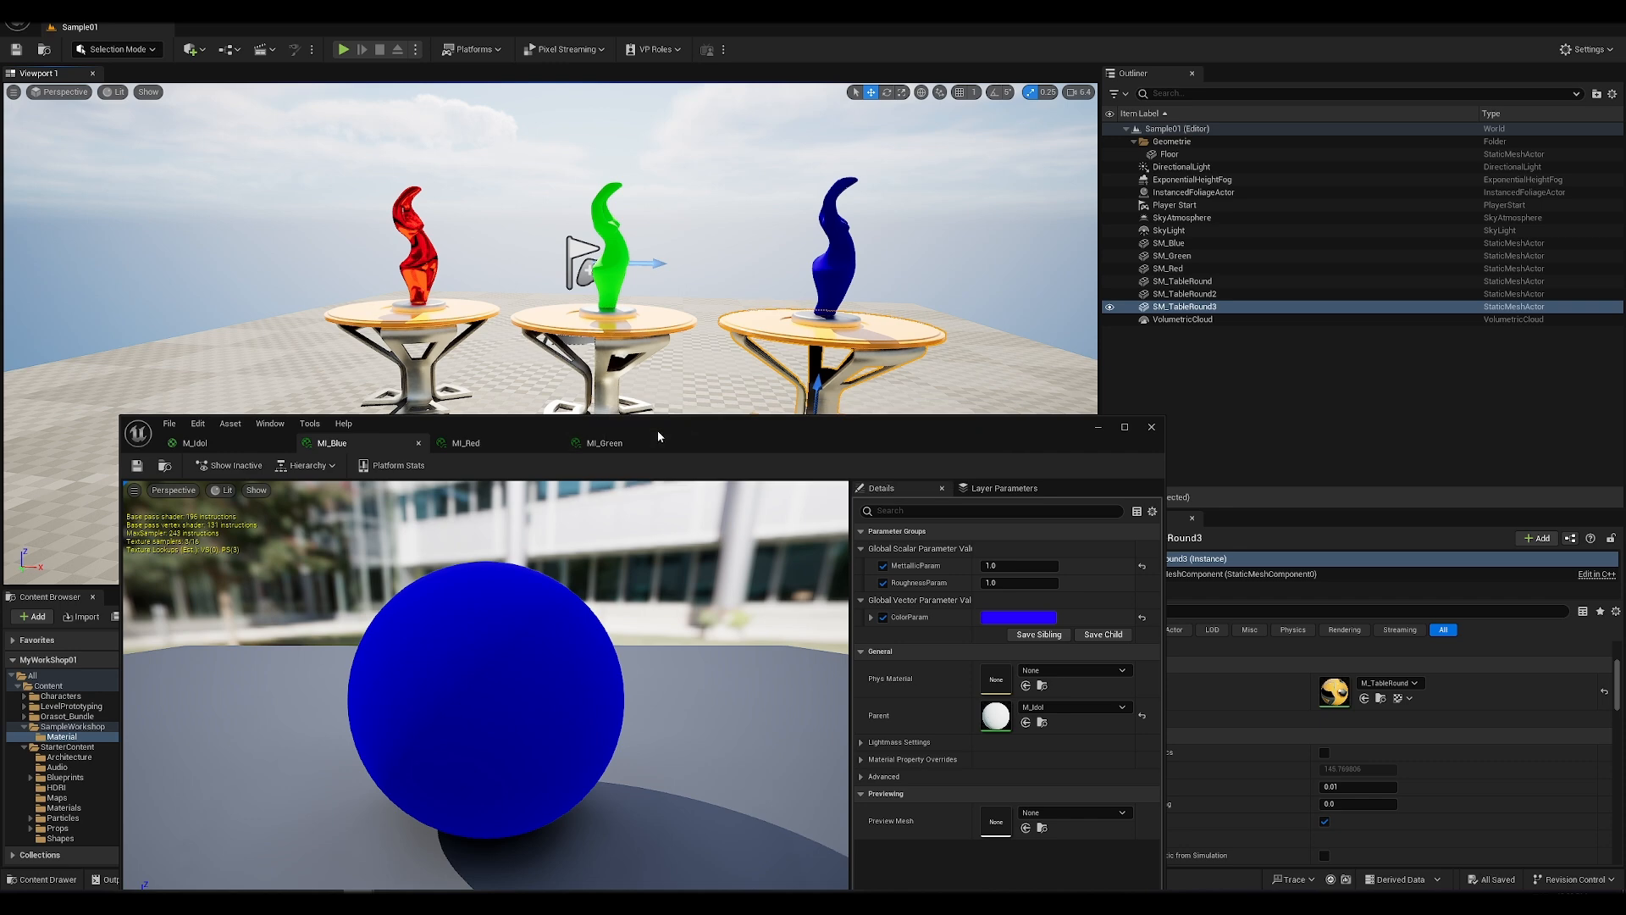
Step: Reopen the parent M_Idol material and review its graph alongside the three coloured statues in the level
left_click_drag(659, 436, 1128, 447)
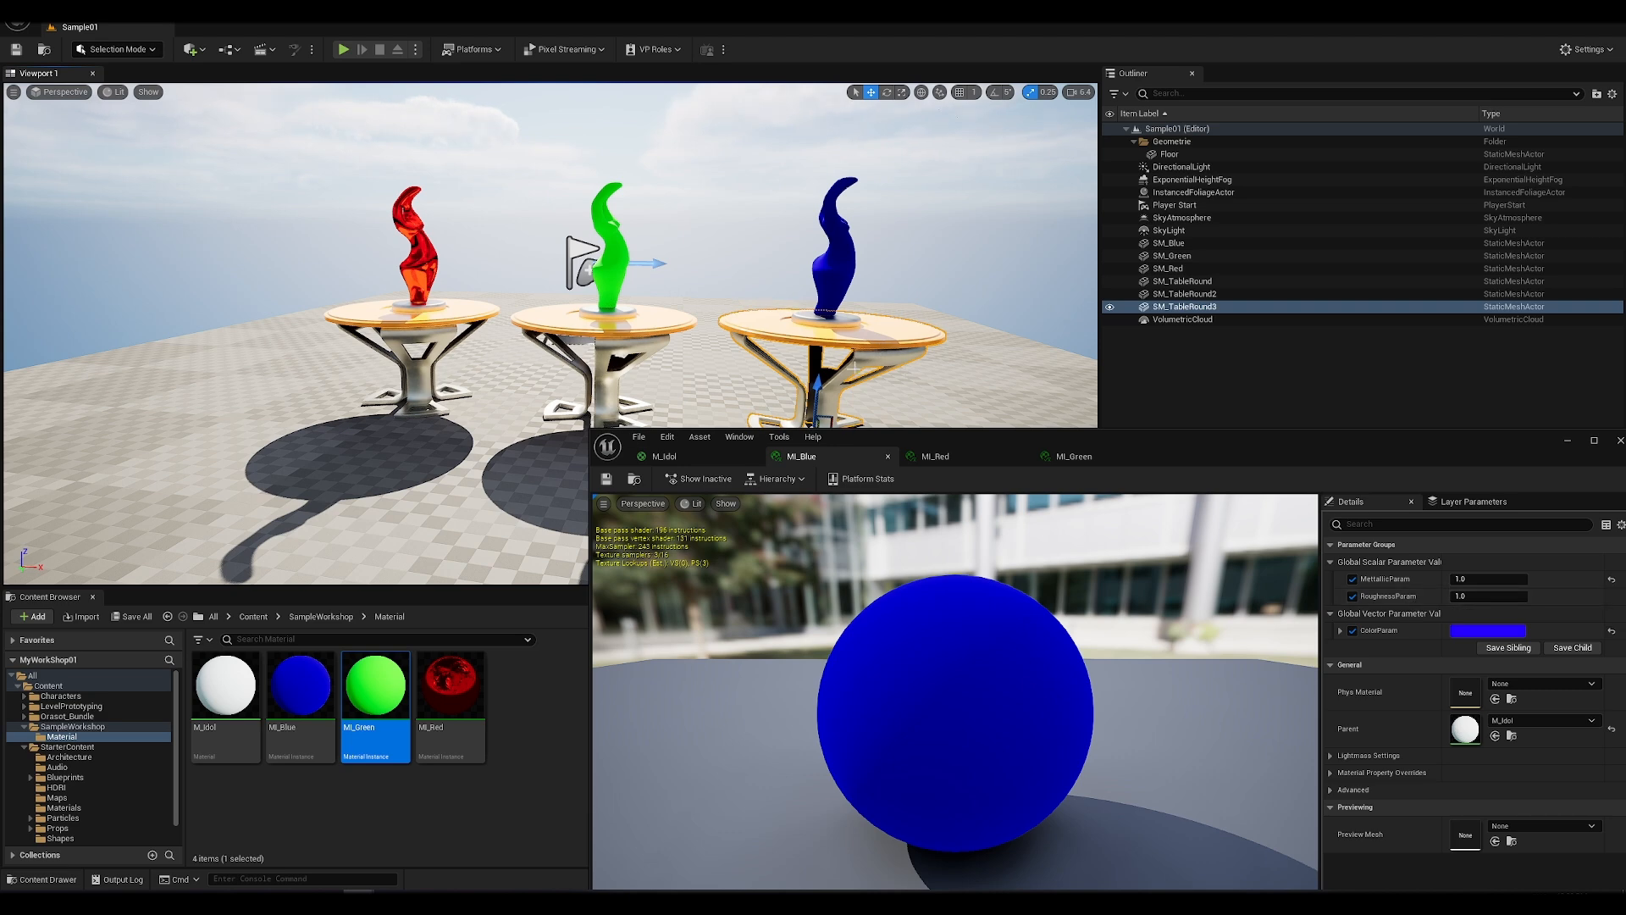
mouse_move(232, 701)
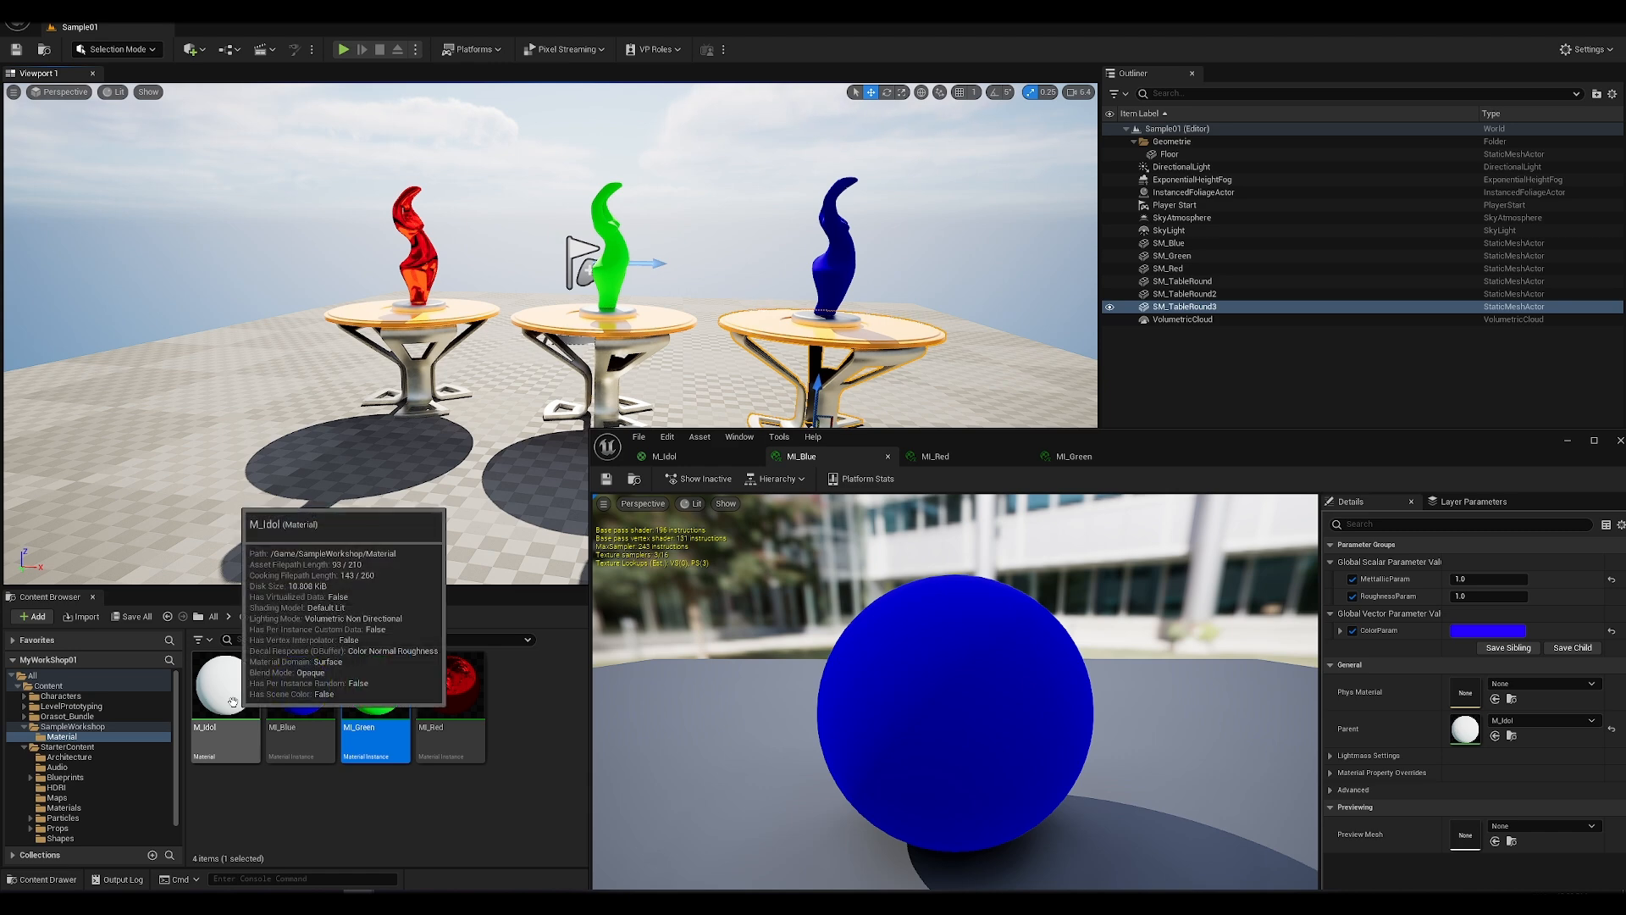
double_click(233, 701)
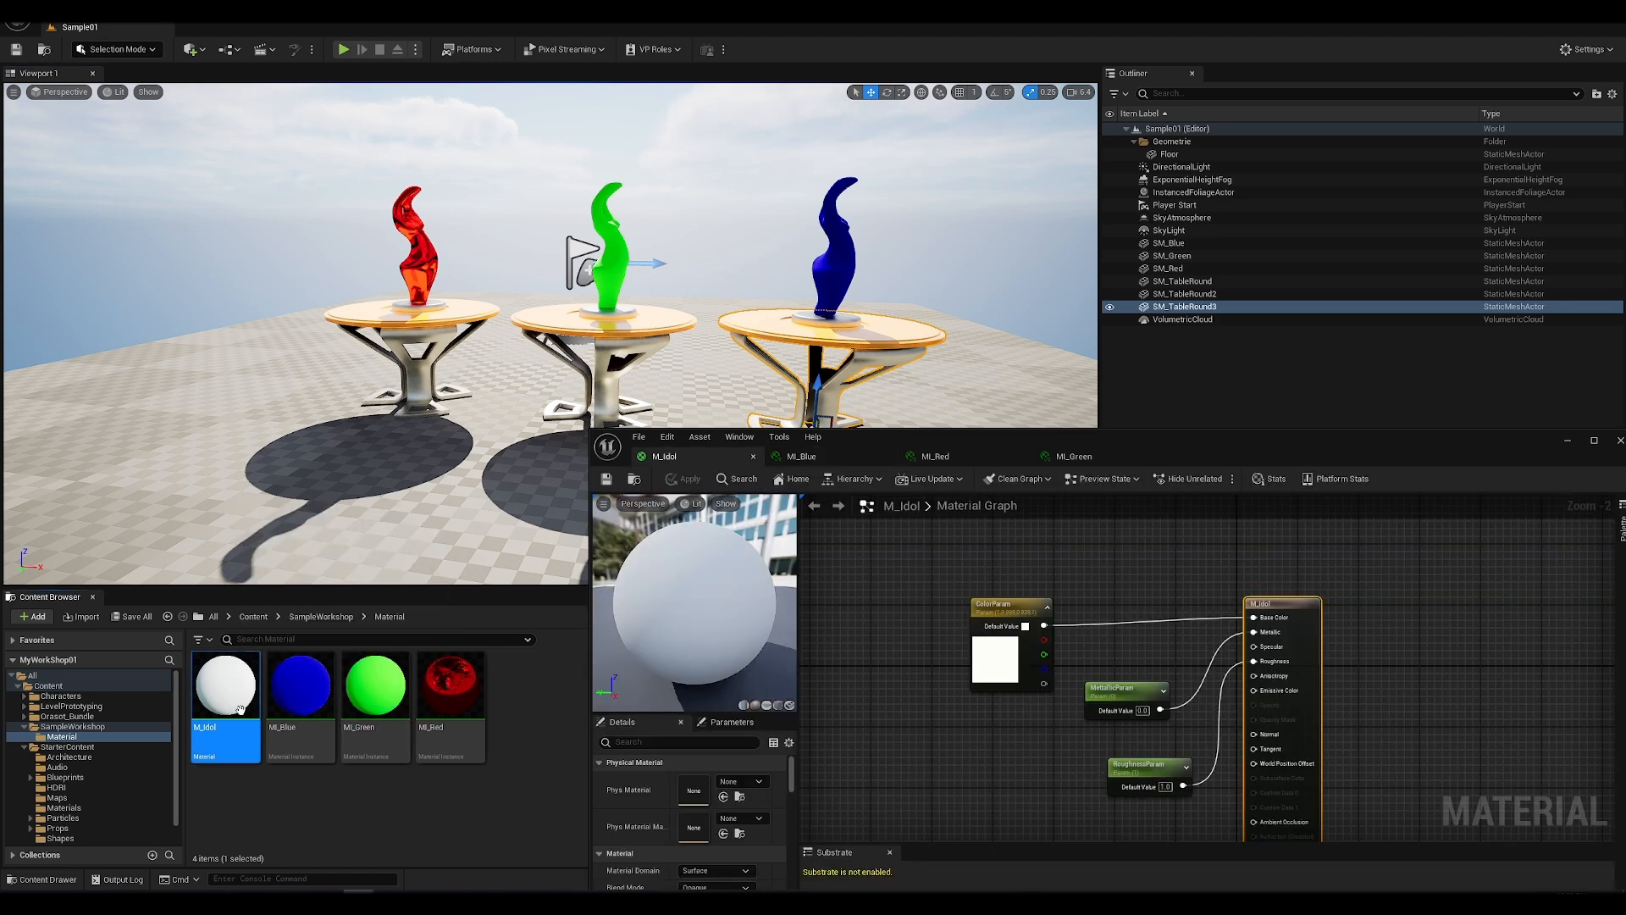
left_click_drag(1203, 444, 875, 359)
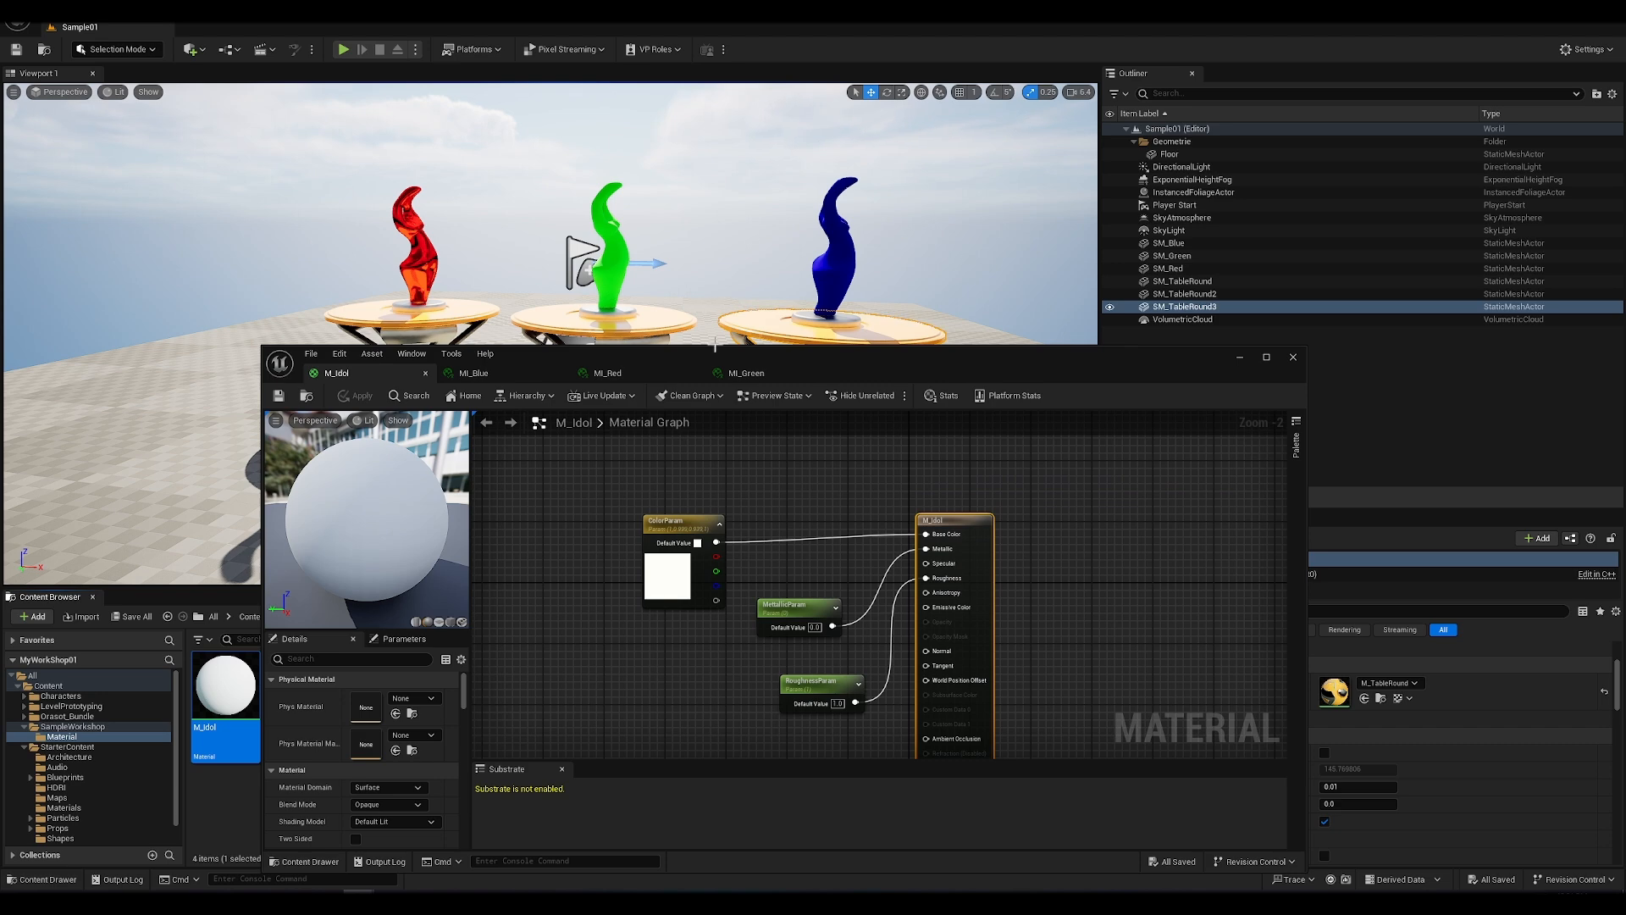
left_click_drag(896, 371, 875, 345)
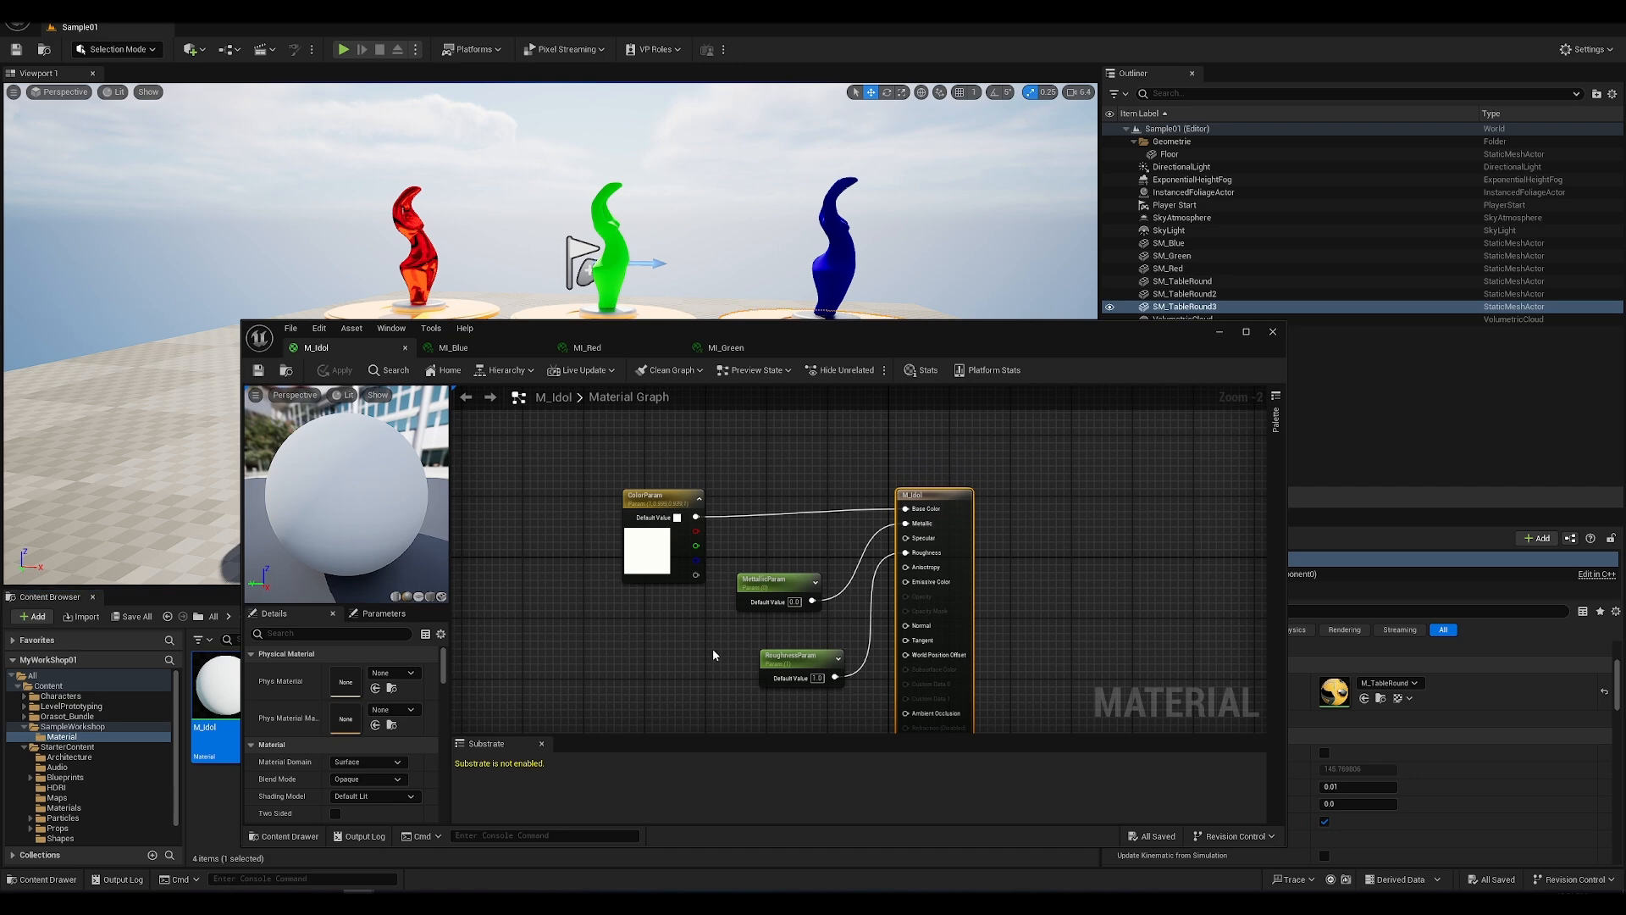
Step: Examine the M_Idol material graph and the inputs offered by its output node, including Emissive Color
scroll(1079, 579, "down", 3)
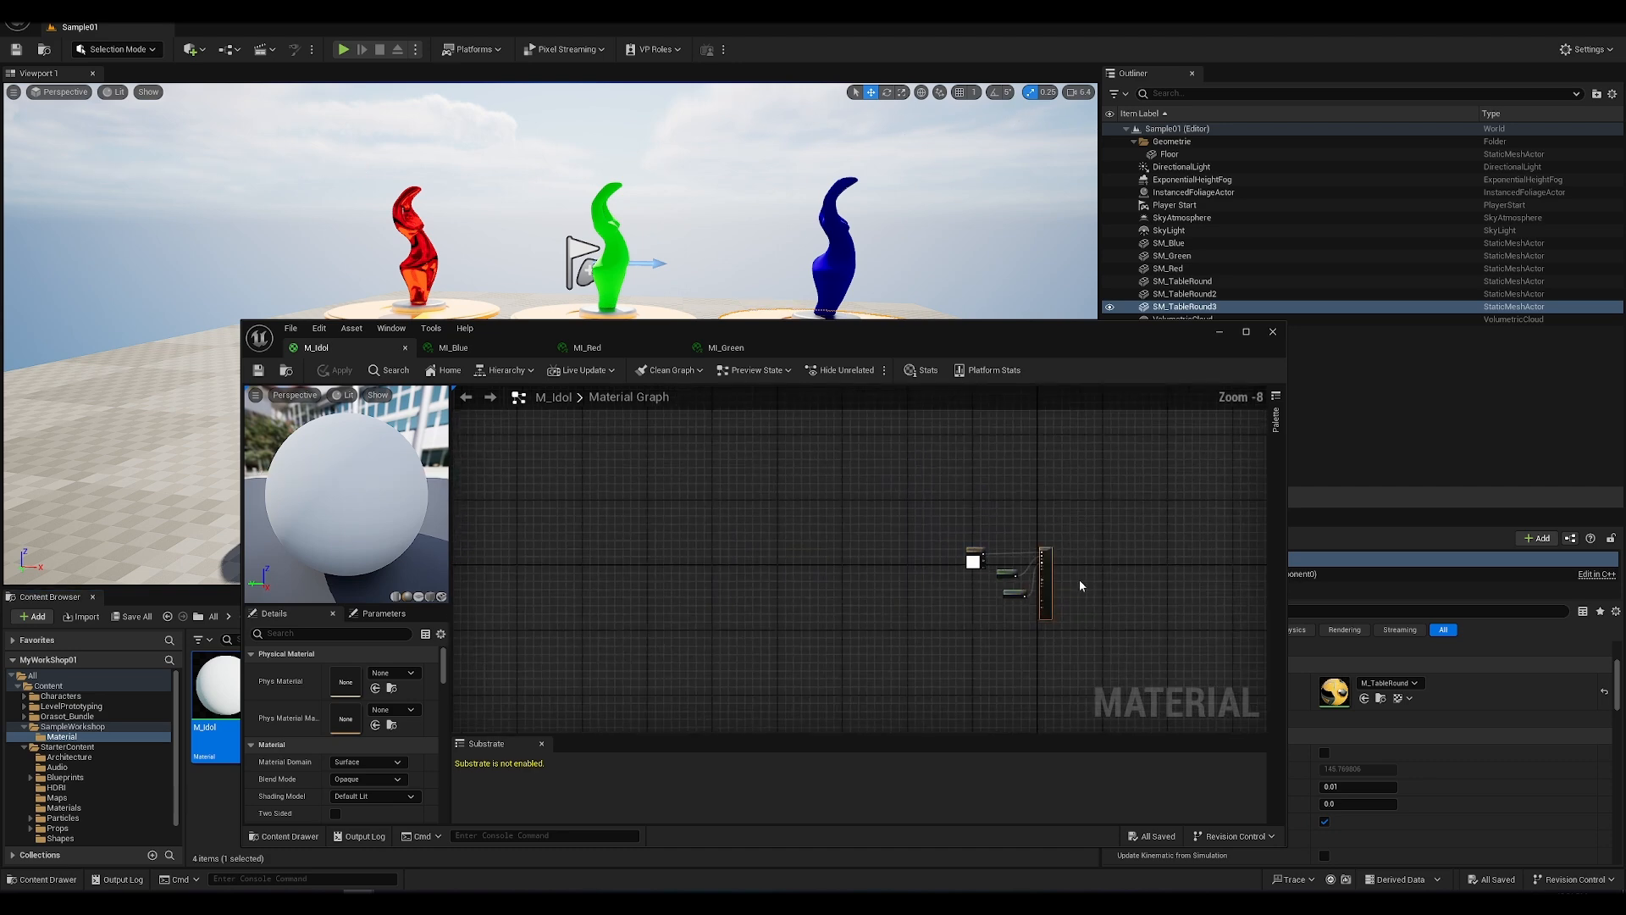
scroll(1079, 579, "up", 2)
right_click_drag(1089, 586, 984, 525)
left_click(919, 545)
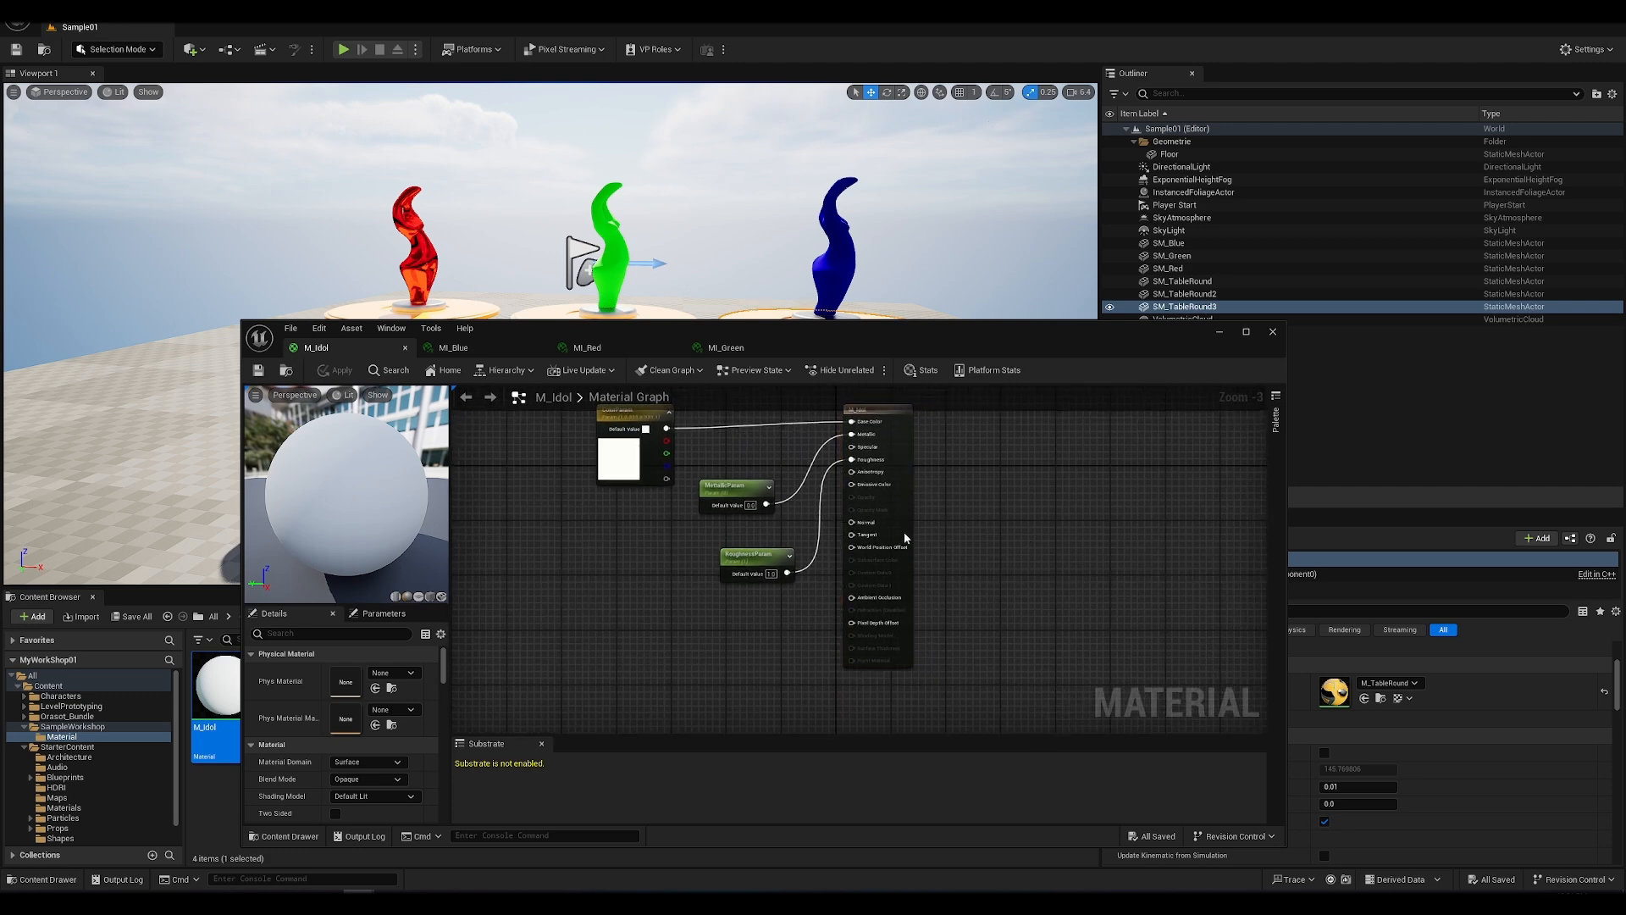
right_click(1045, 537)
left_click(1006, 523)
right_click(1005, 509)
left_click(957, 477)
left_click_drag(976, 335, 908, 331)
scroll(925, 468, "down", 2)
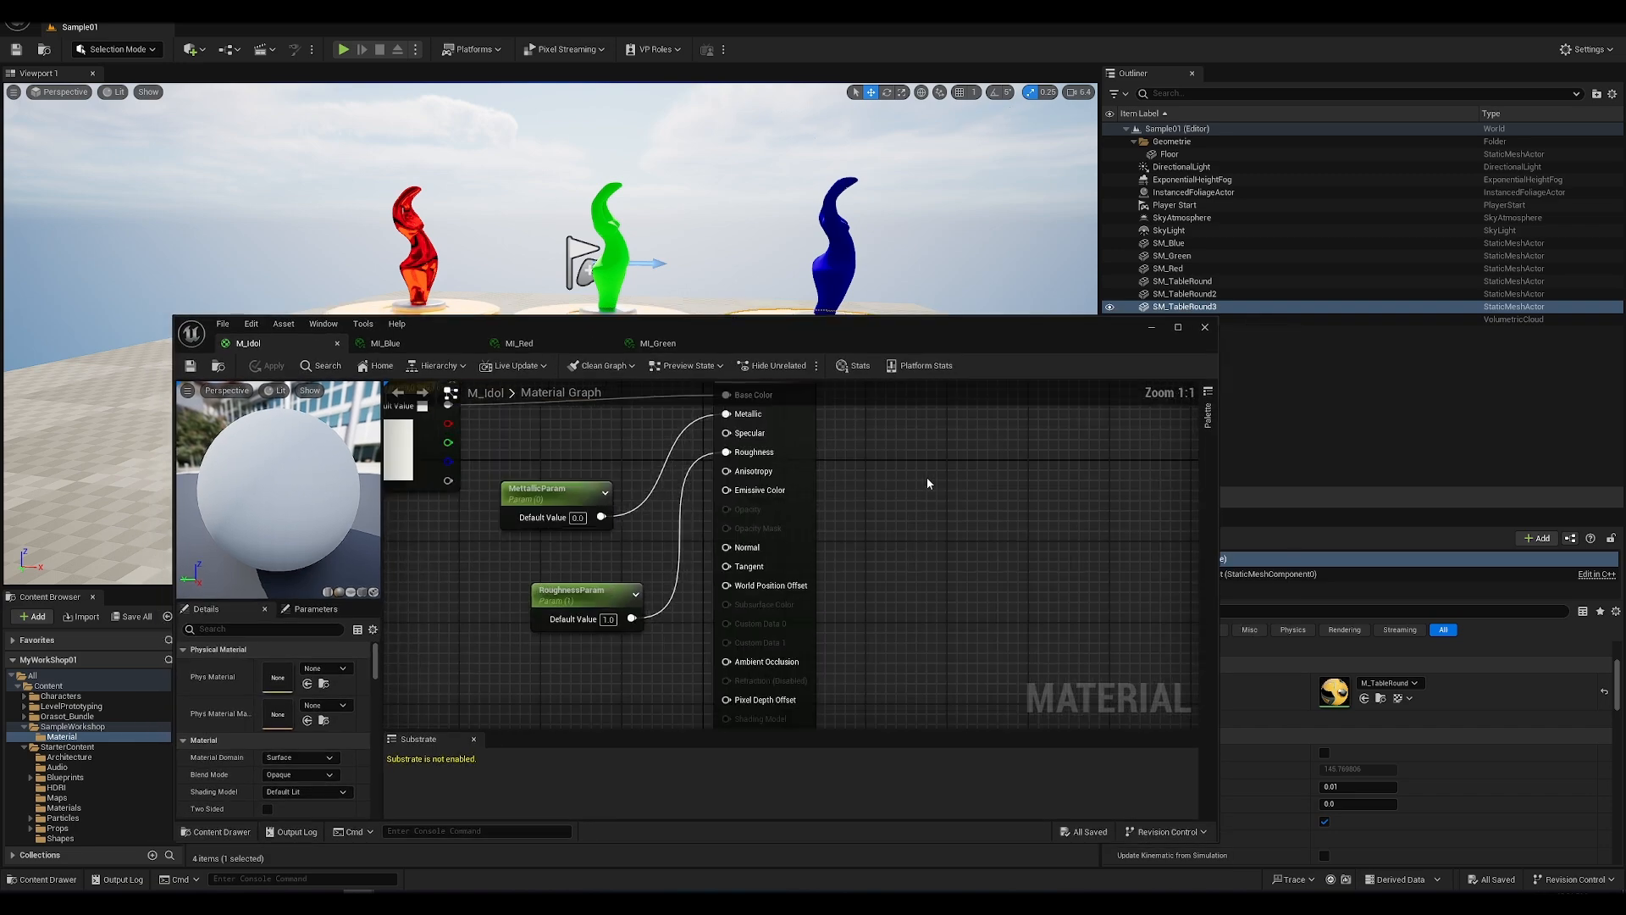
scroll(923, 466, "up", 3)
scroll(922, 464, "down", 3)
scroll(918, 460, "up", 2)
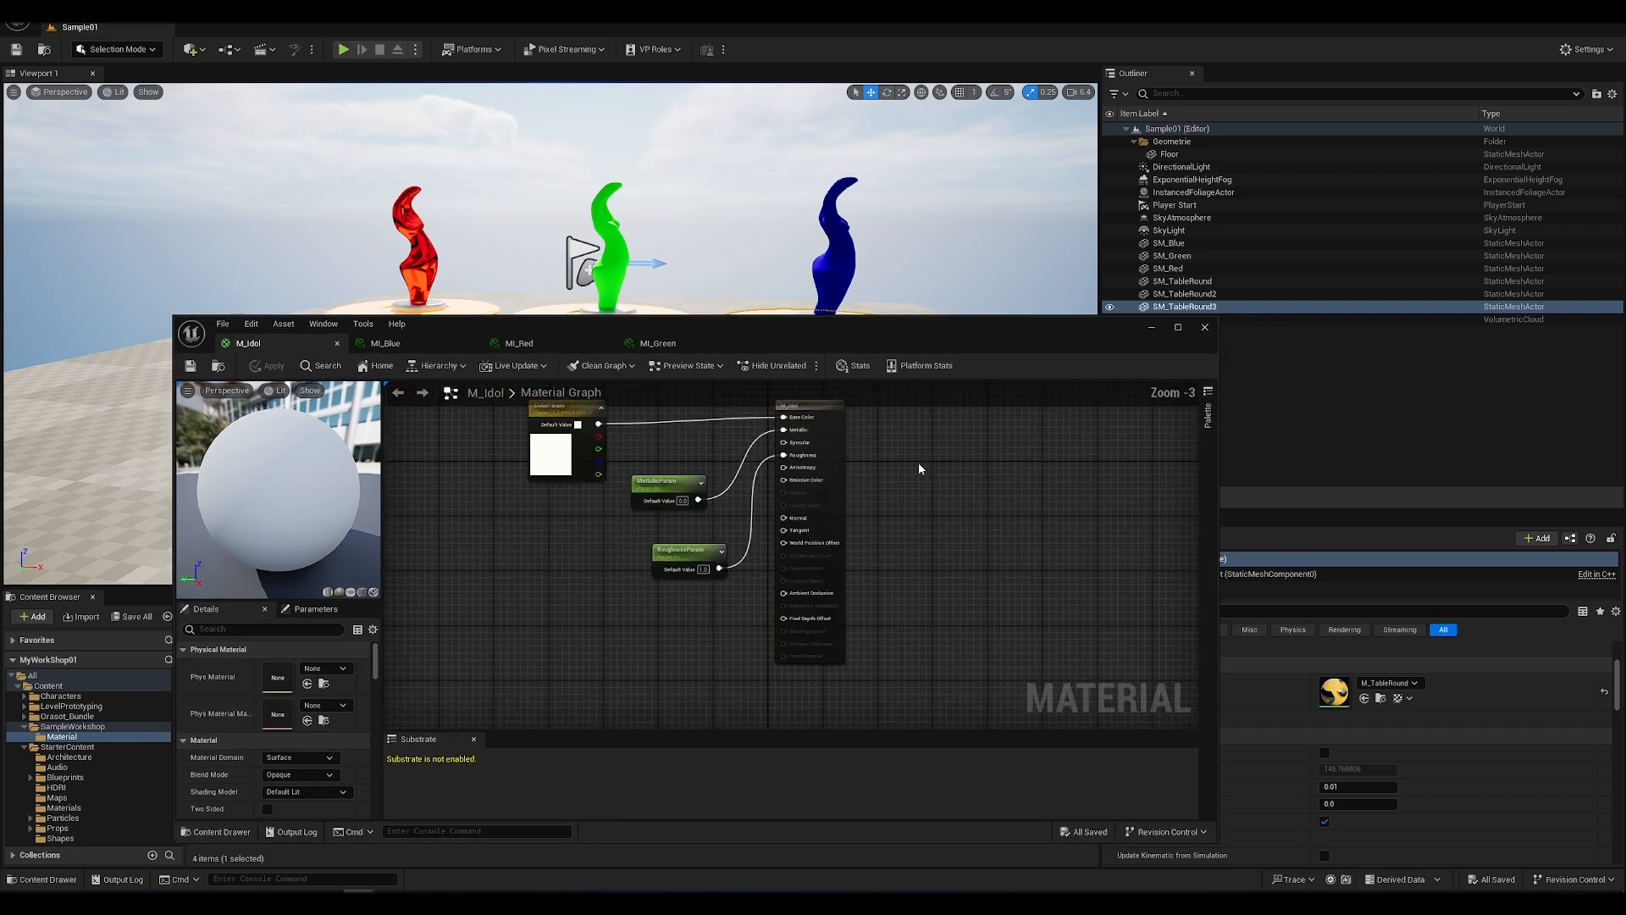
scroll(915, 466, "down", 1)
scroll(915, 466, "up", 2)
scroll(910, 464, "down", 3)
scroll(918, 466, "up", 2)
scroll(913, 465, "down", 2)
scroll(914, 468, "up", 1)
scroll(916, 467, "up", 1)
right_click_drag(962, 475, 955, 469)
right_click_drag(867, 500, 1009, 486)
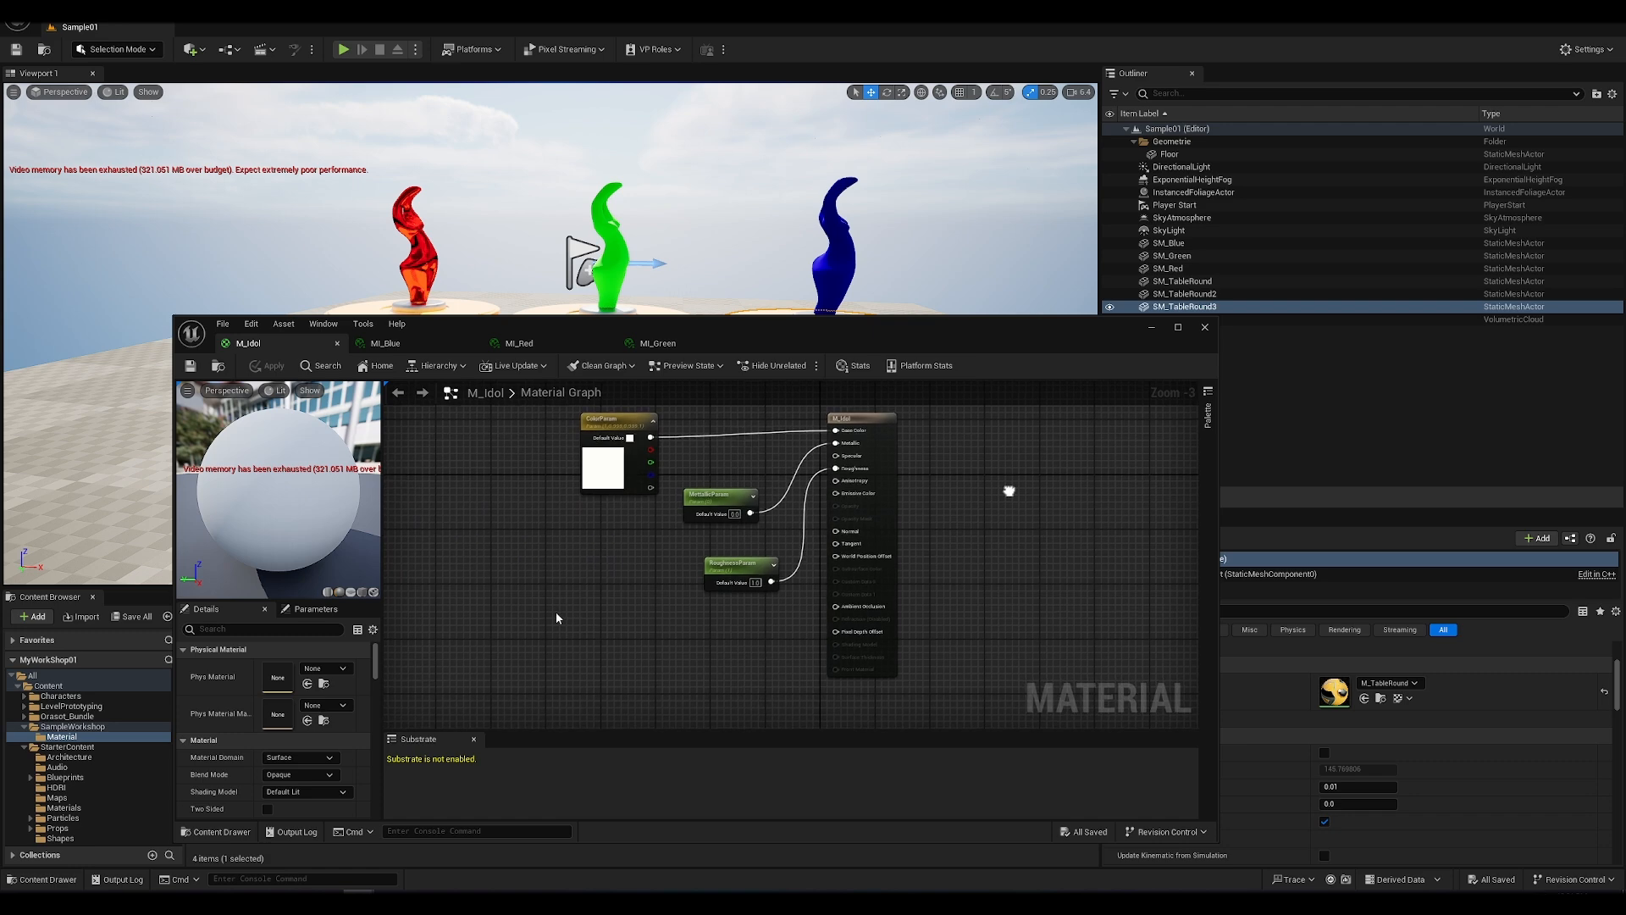
Step: Add a Constant node below RoughnessParam, connect it to Emissive Color, and place it farther from the M_Idol output node
left_click(669, 644)
scroll(719, 658, "up", 1)
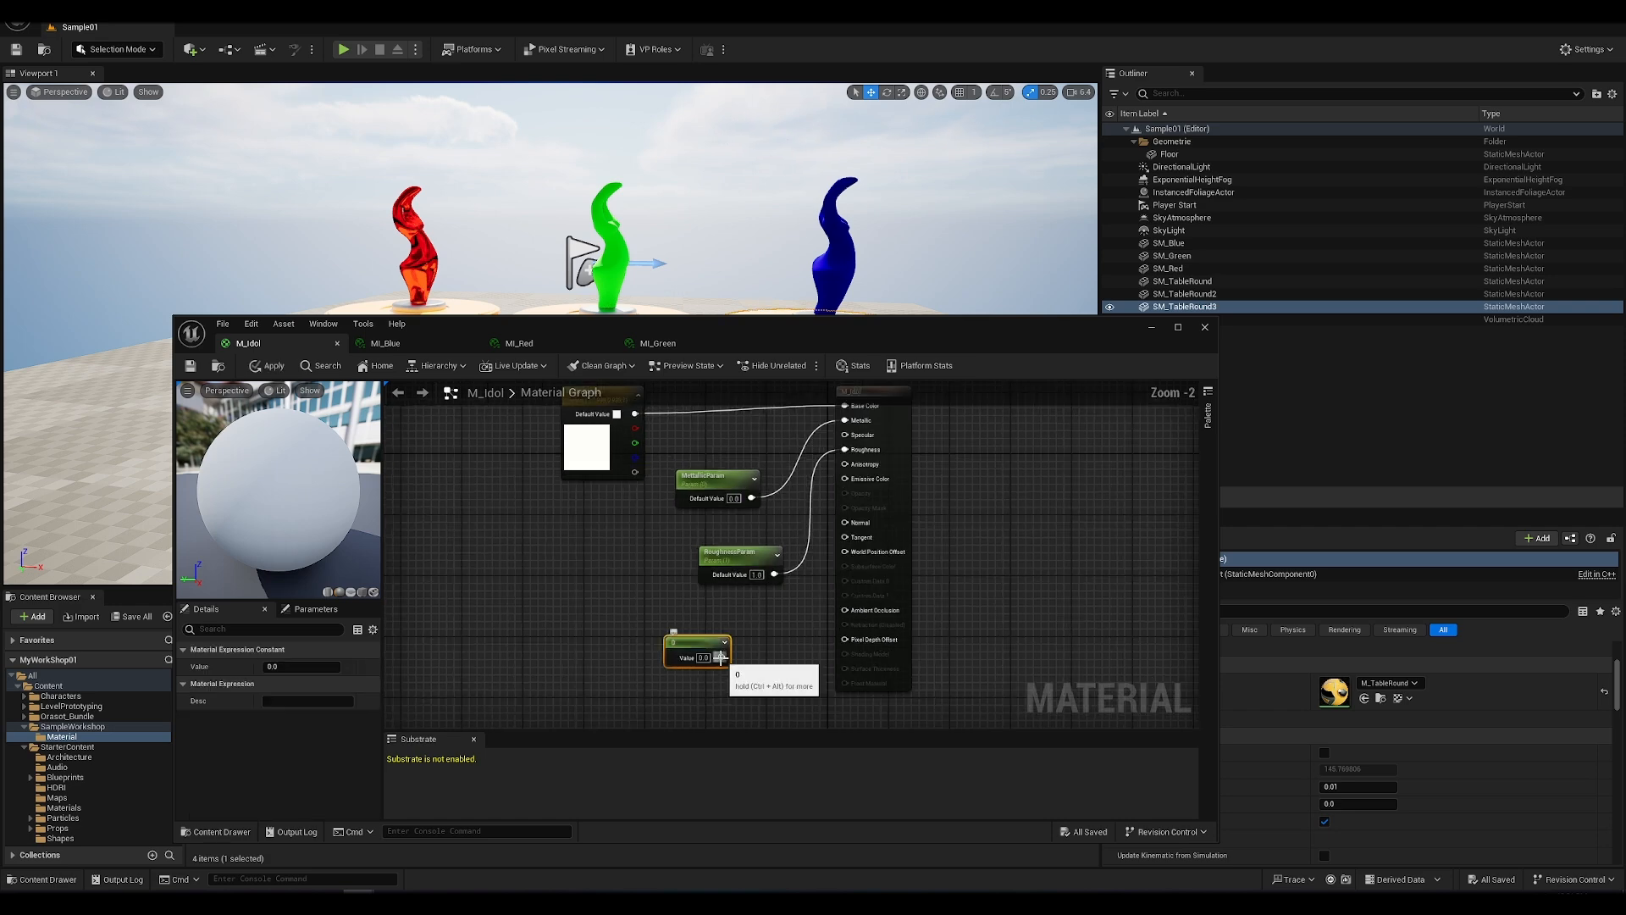
scroll(719, 657, "up", 2)
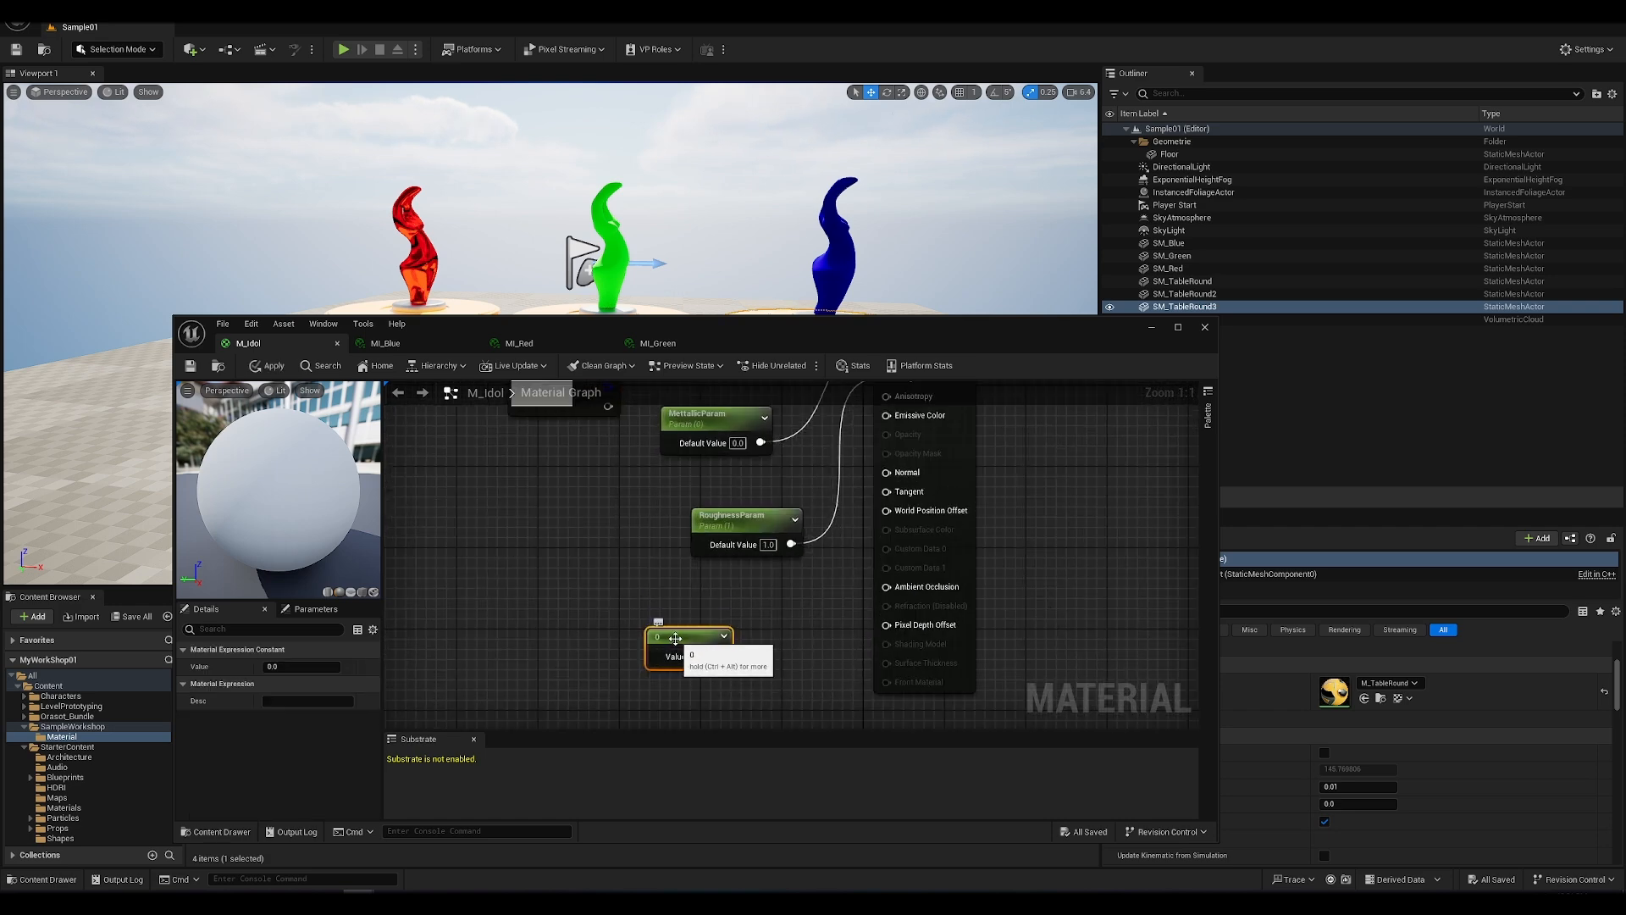
left_click_drag(719, 655, 885, 415)
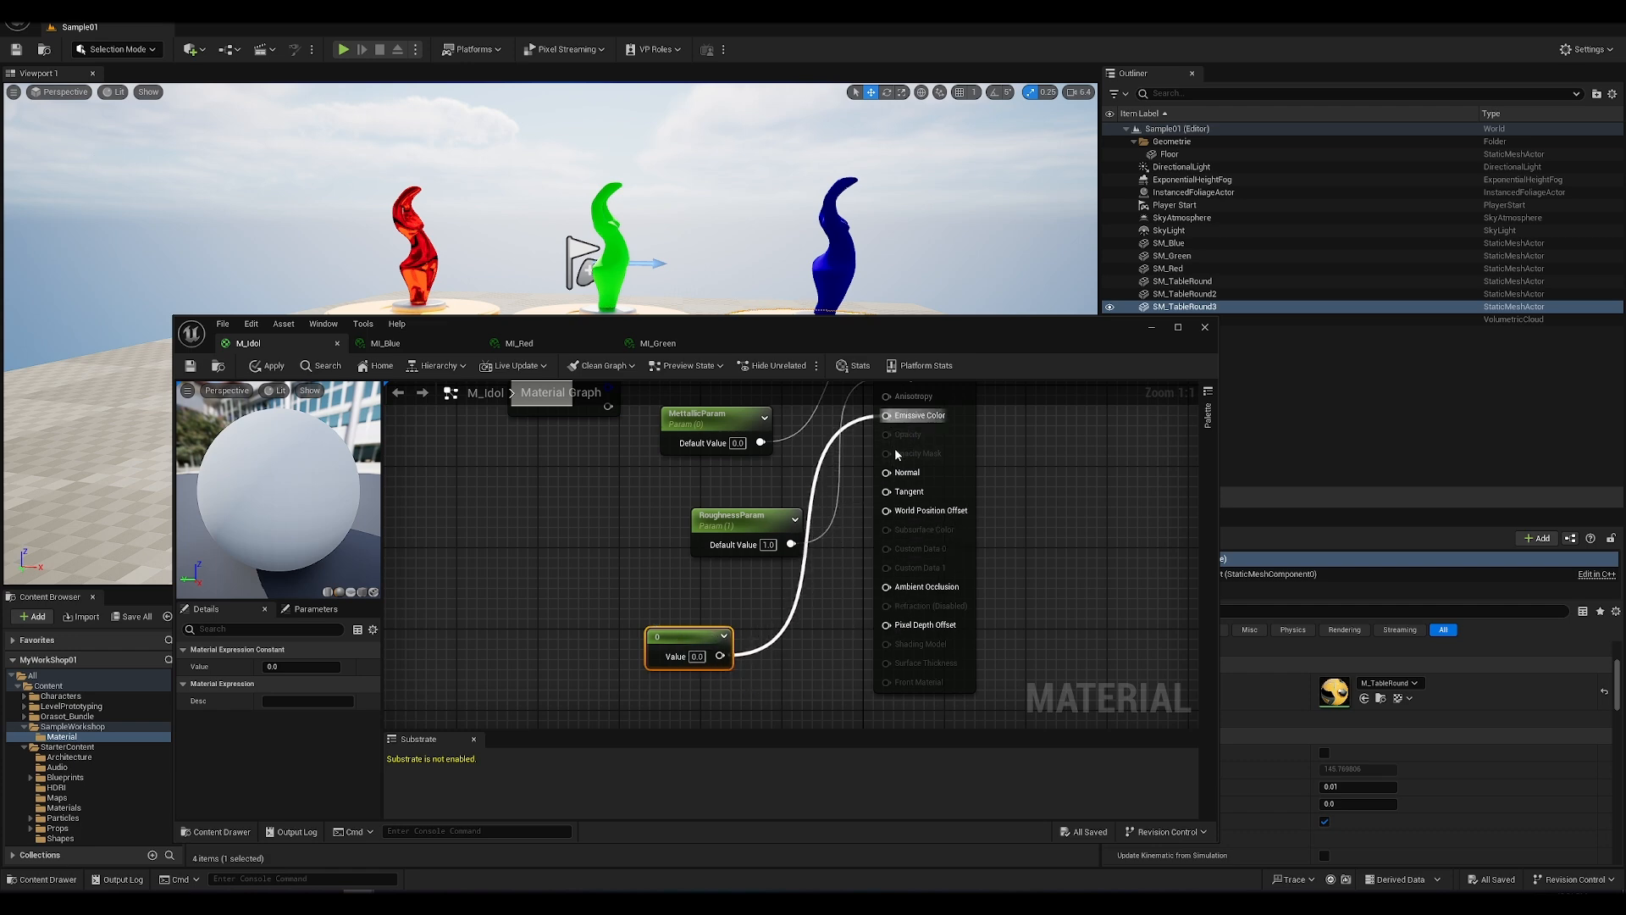
left_click_drag(671, 636, 552, 617)
Step: Try emissive constant values of 1 and 0.1 in turn, applying the M_Idol material after each
left_click(578, 637)
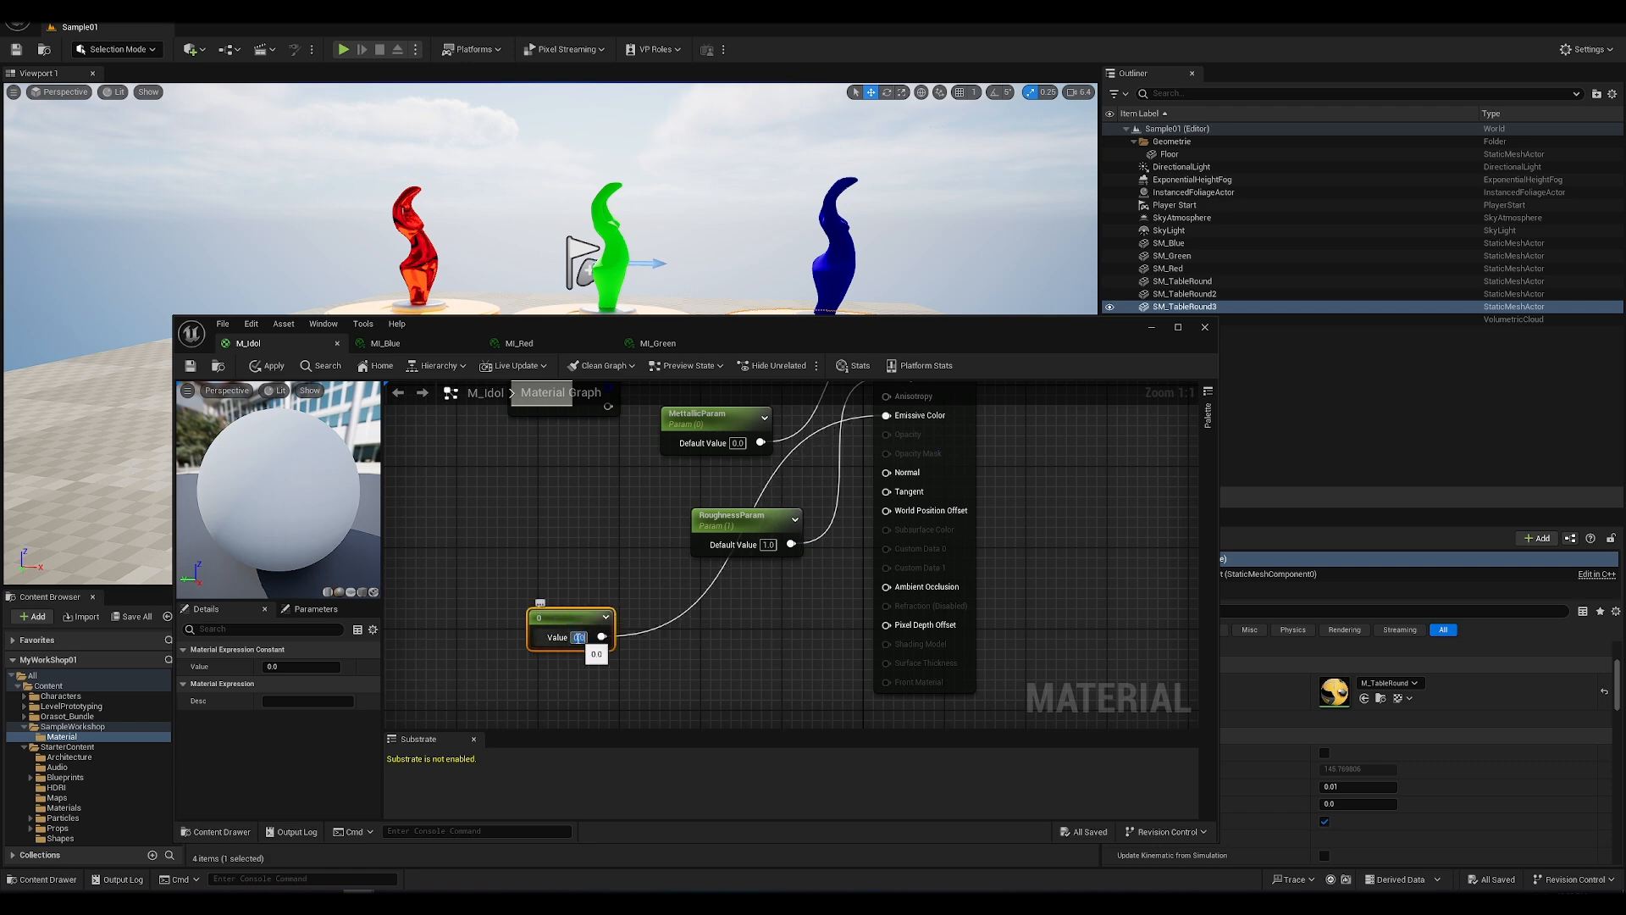
key("BackSpace")
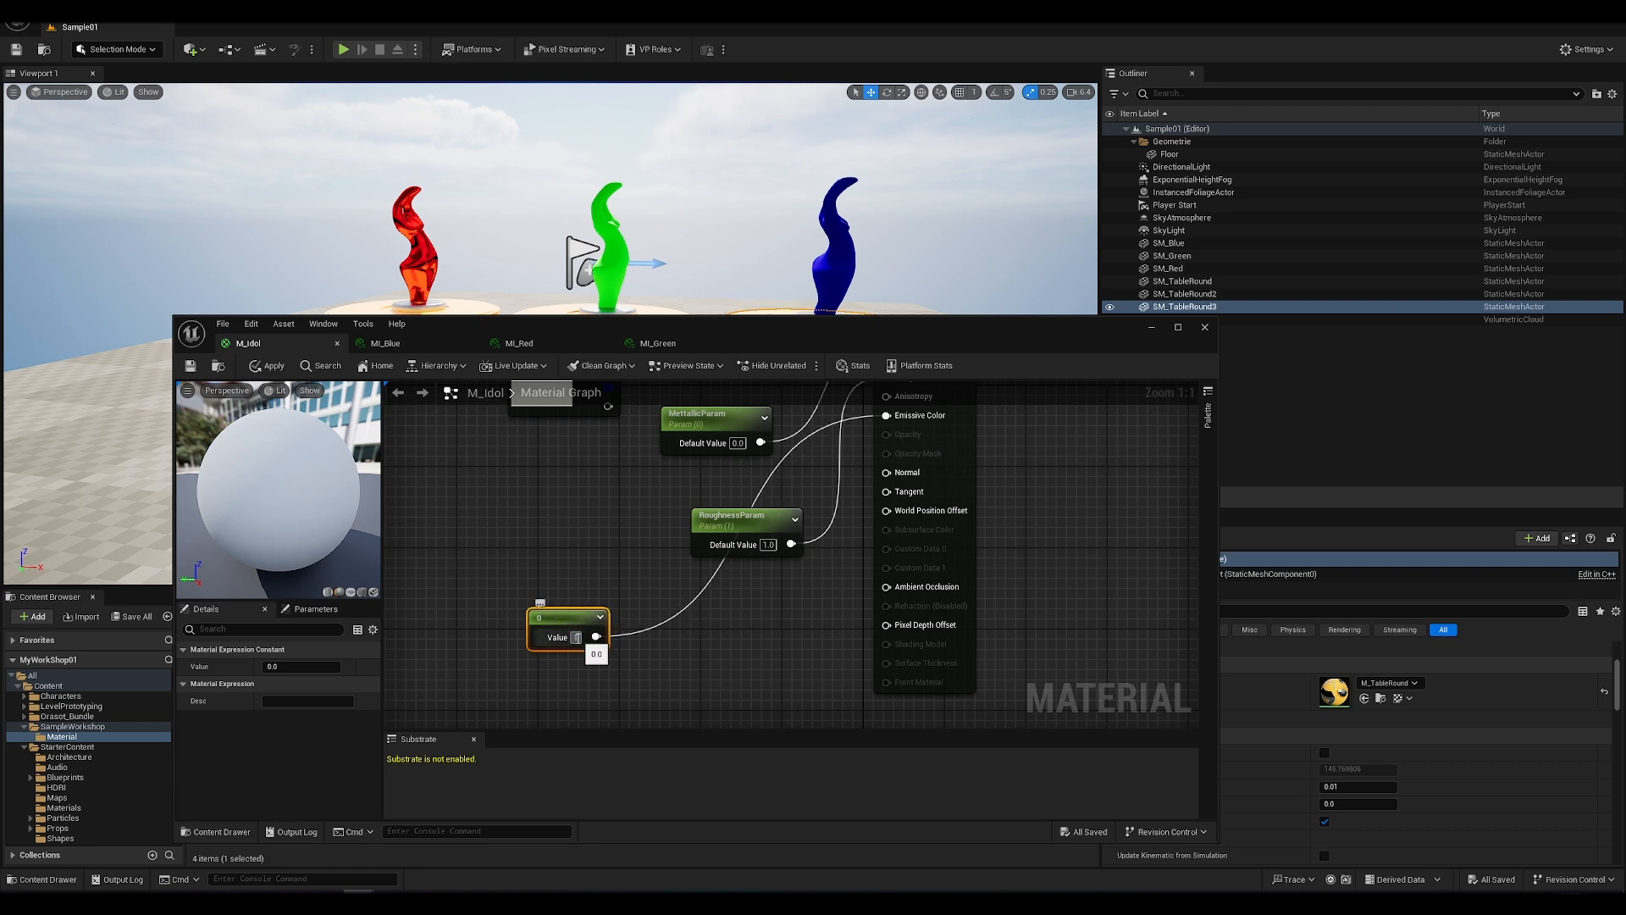
type("1")
key("Return")
left_click(278, 369)
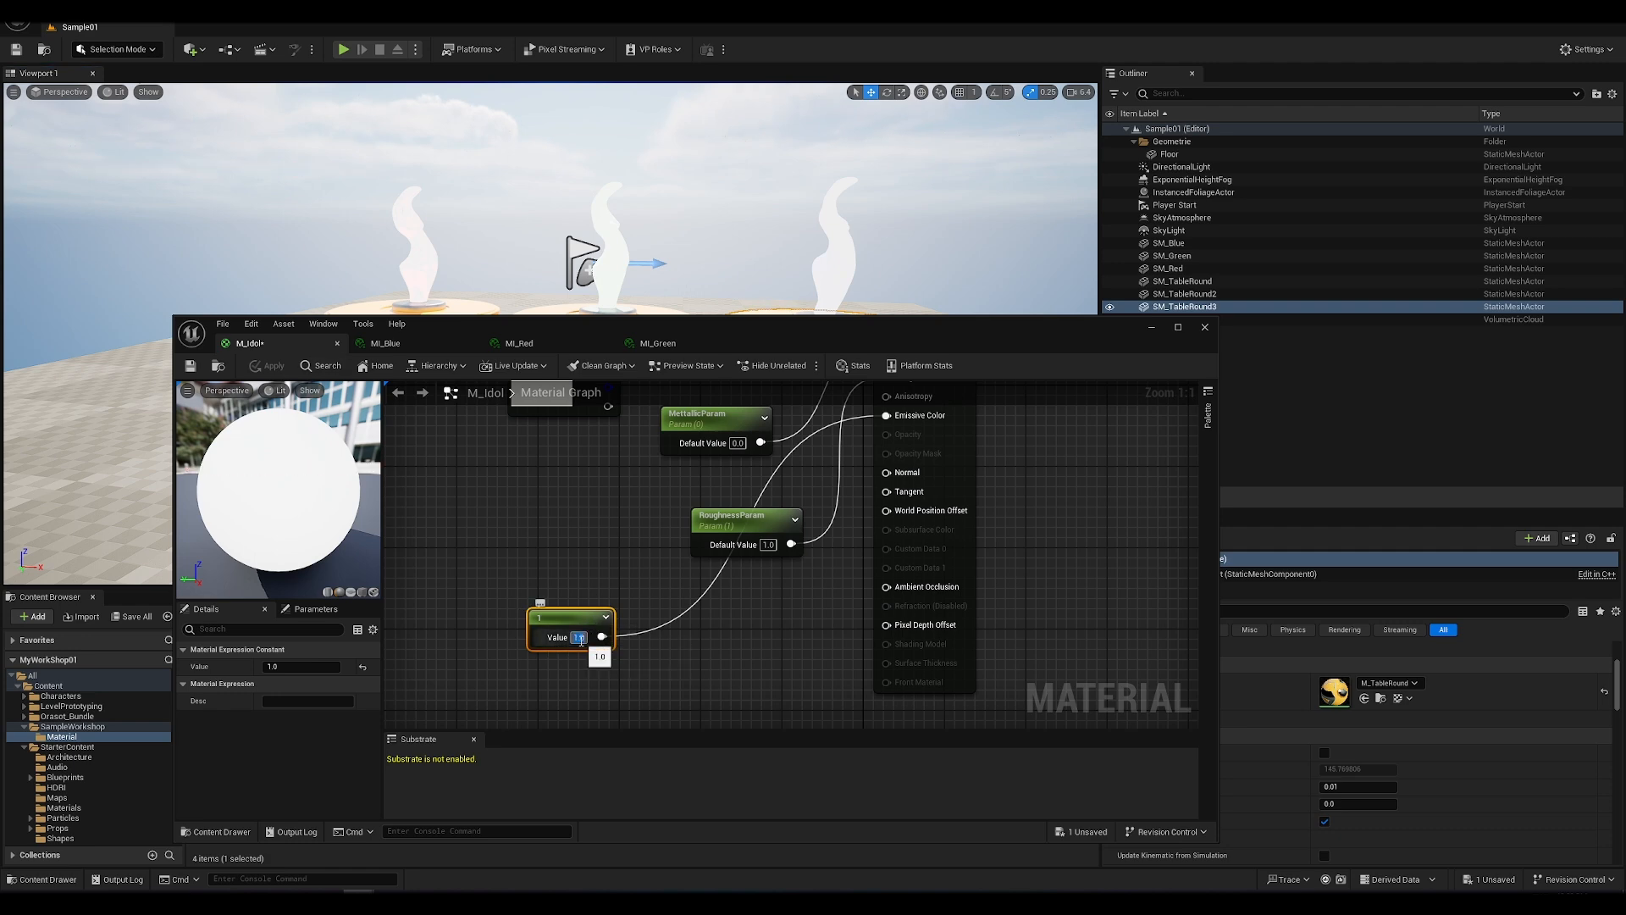
type("0.1")
key("Return")
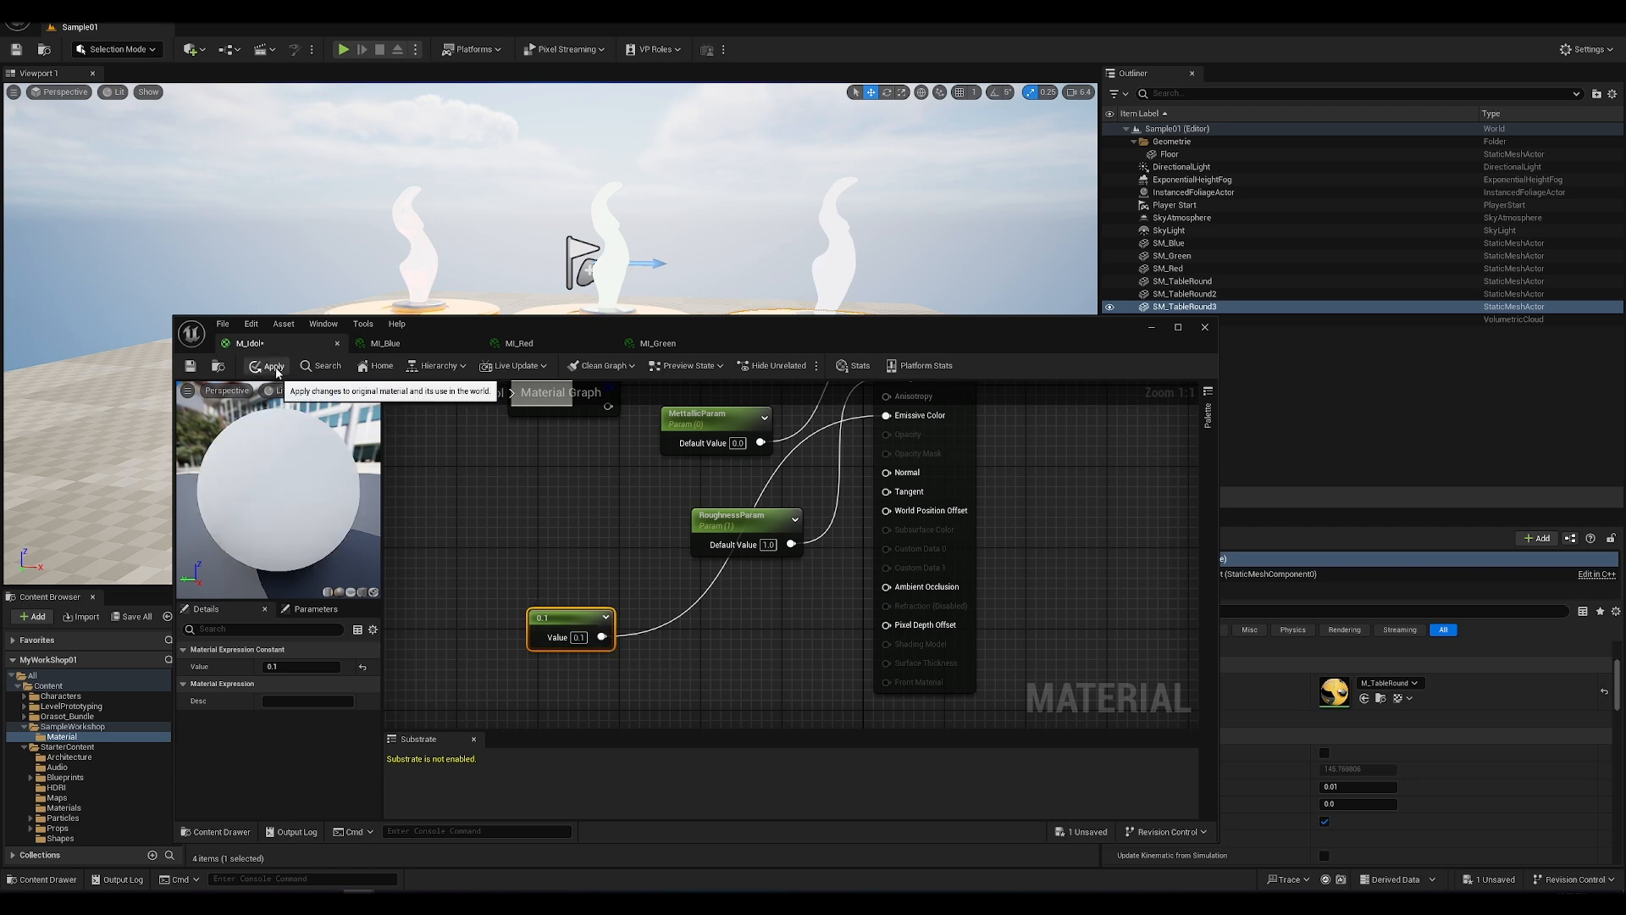
left_click(275, 370)
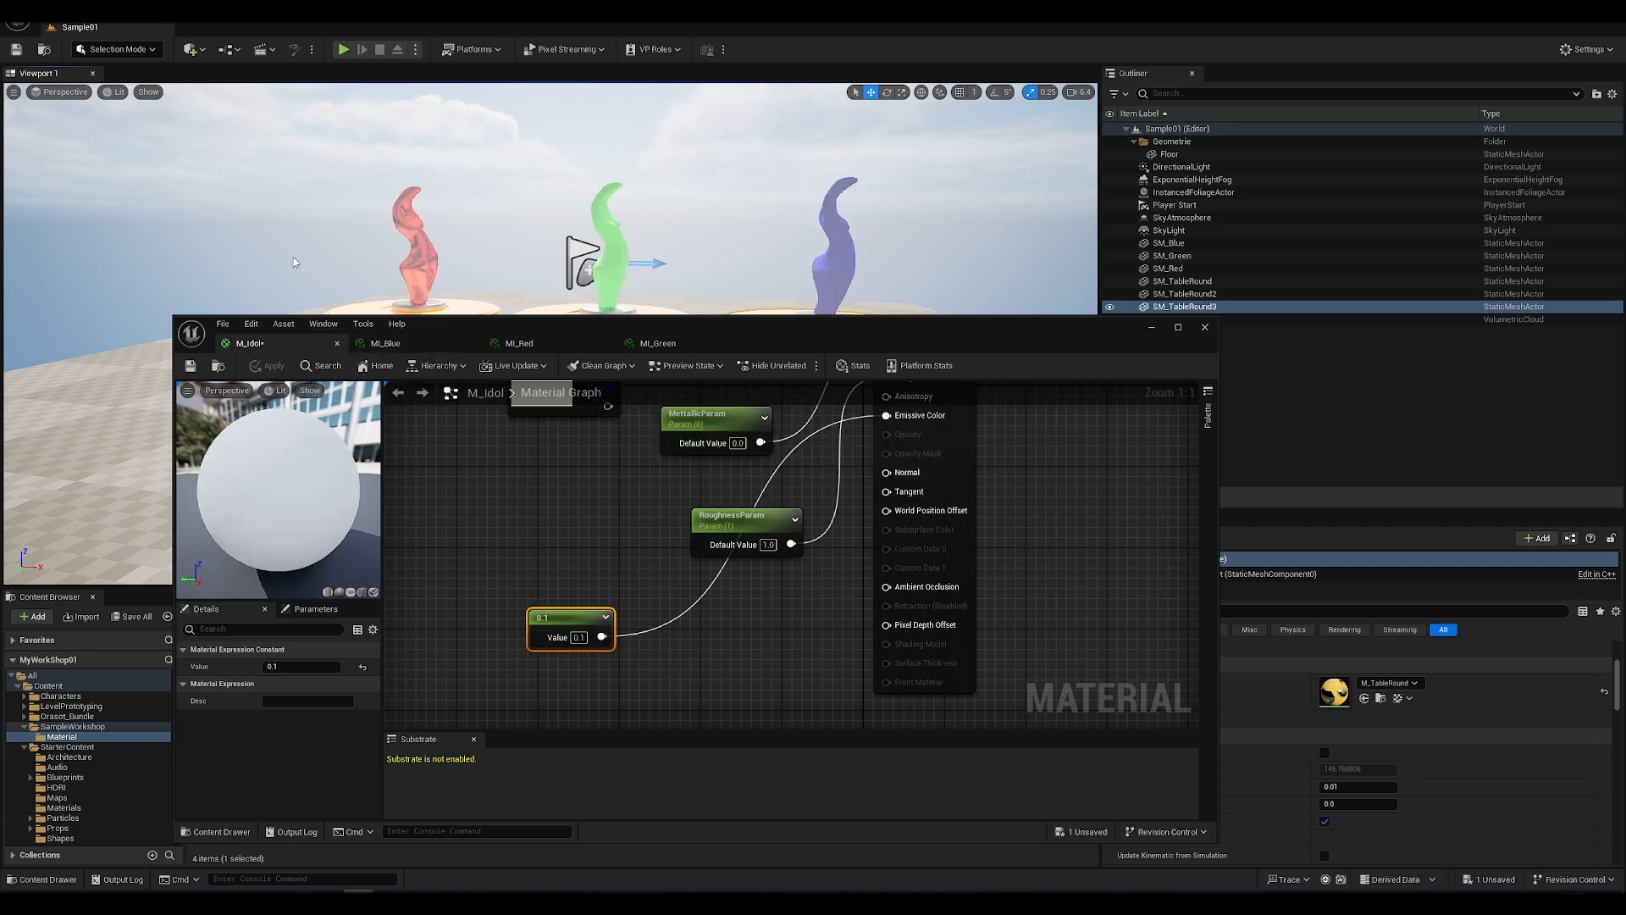
Step: Set the emissive constant to 0.05 and apply the M_Idol material
left_click(578, 637)
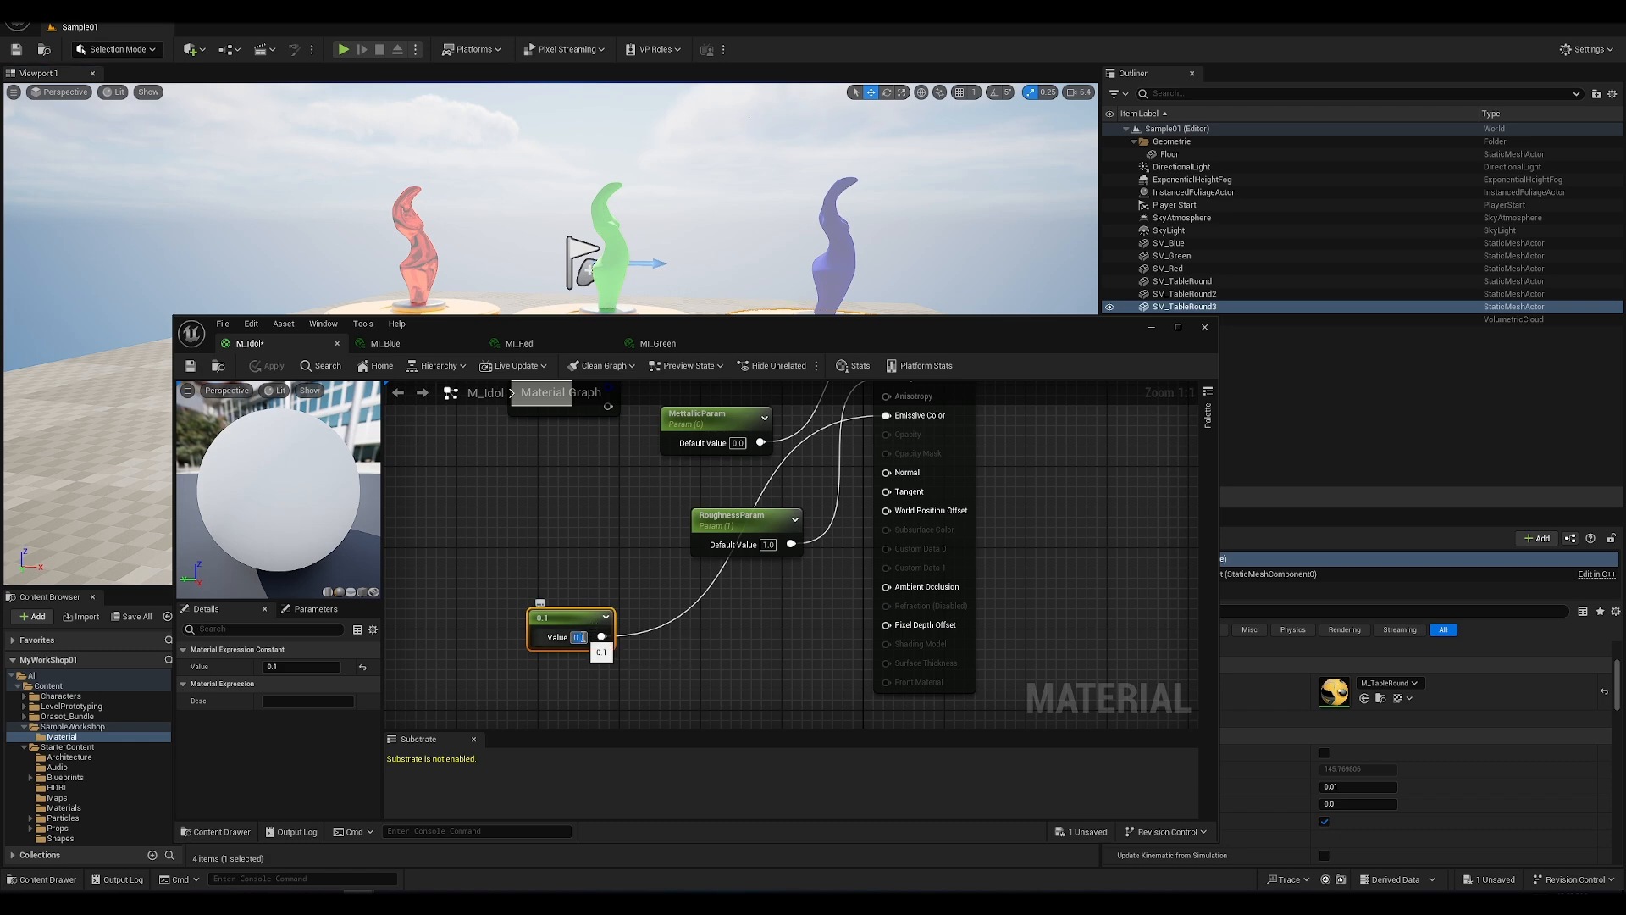
type("0.05")
key("Return")
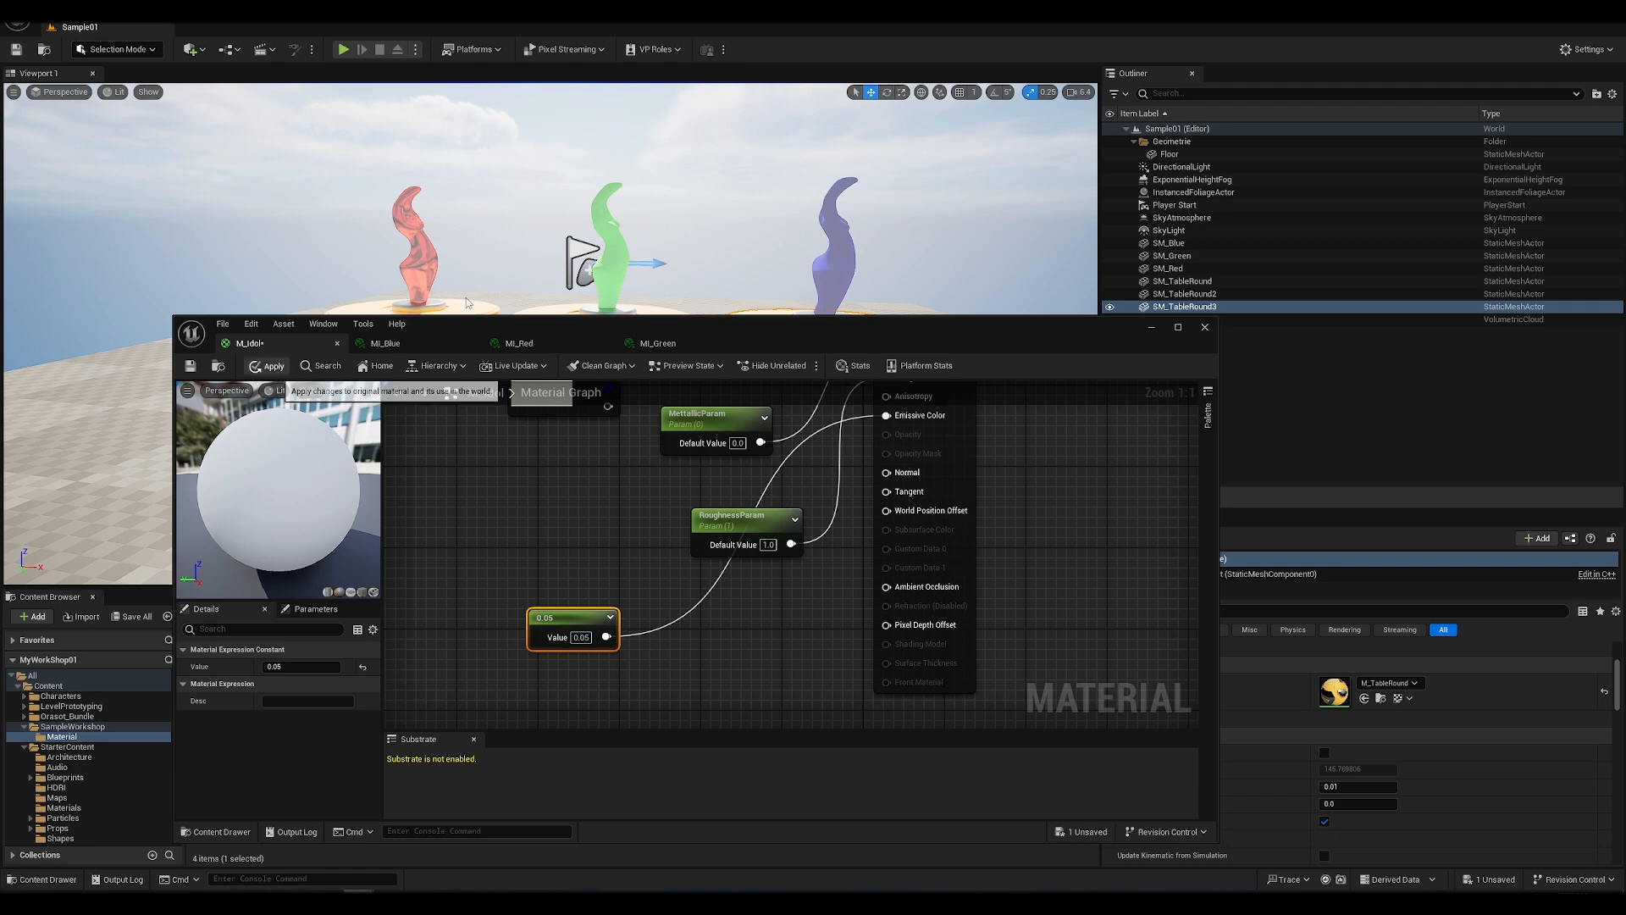
left_click(267, 366)
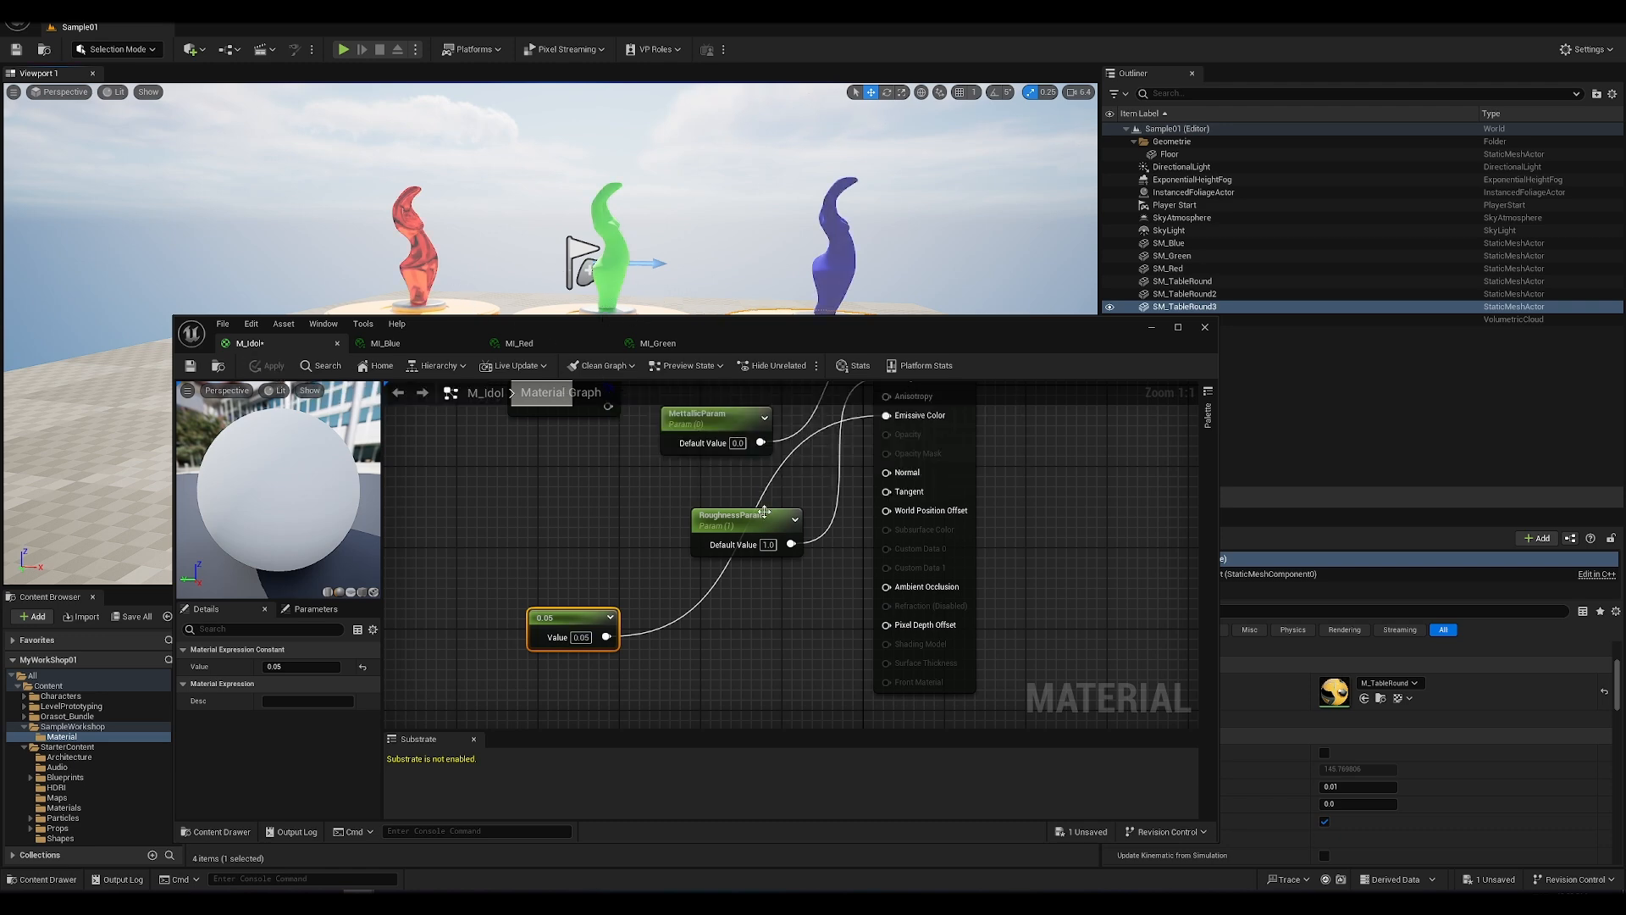
Step: Move the roughness and metallic parameter nodes away from the output node to make room in the graph
scroll(764, 511, "down", 2)
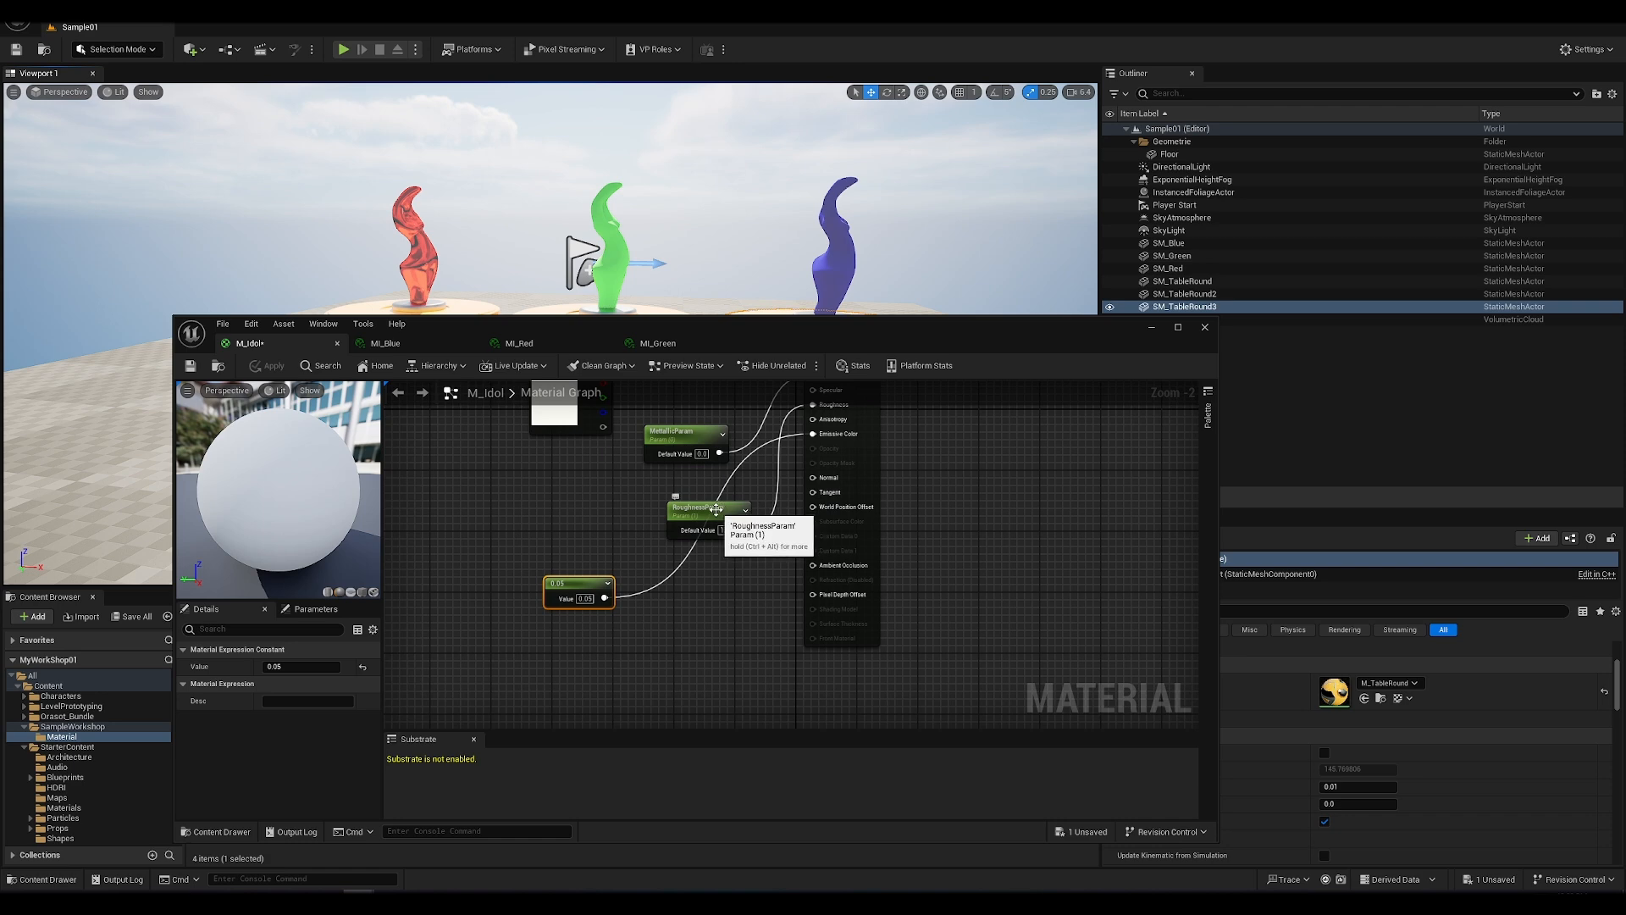
left_click_drag(716, 509, 569, 509)
left_click_drag(668, 437, 514, 451)
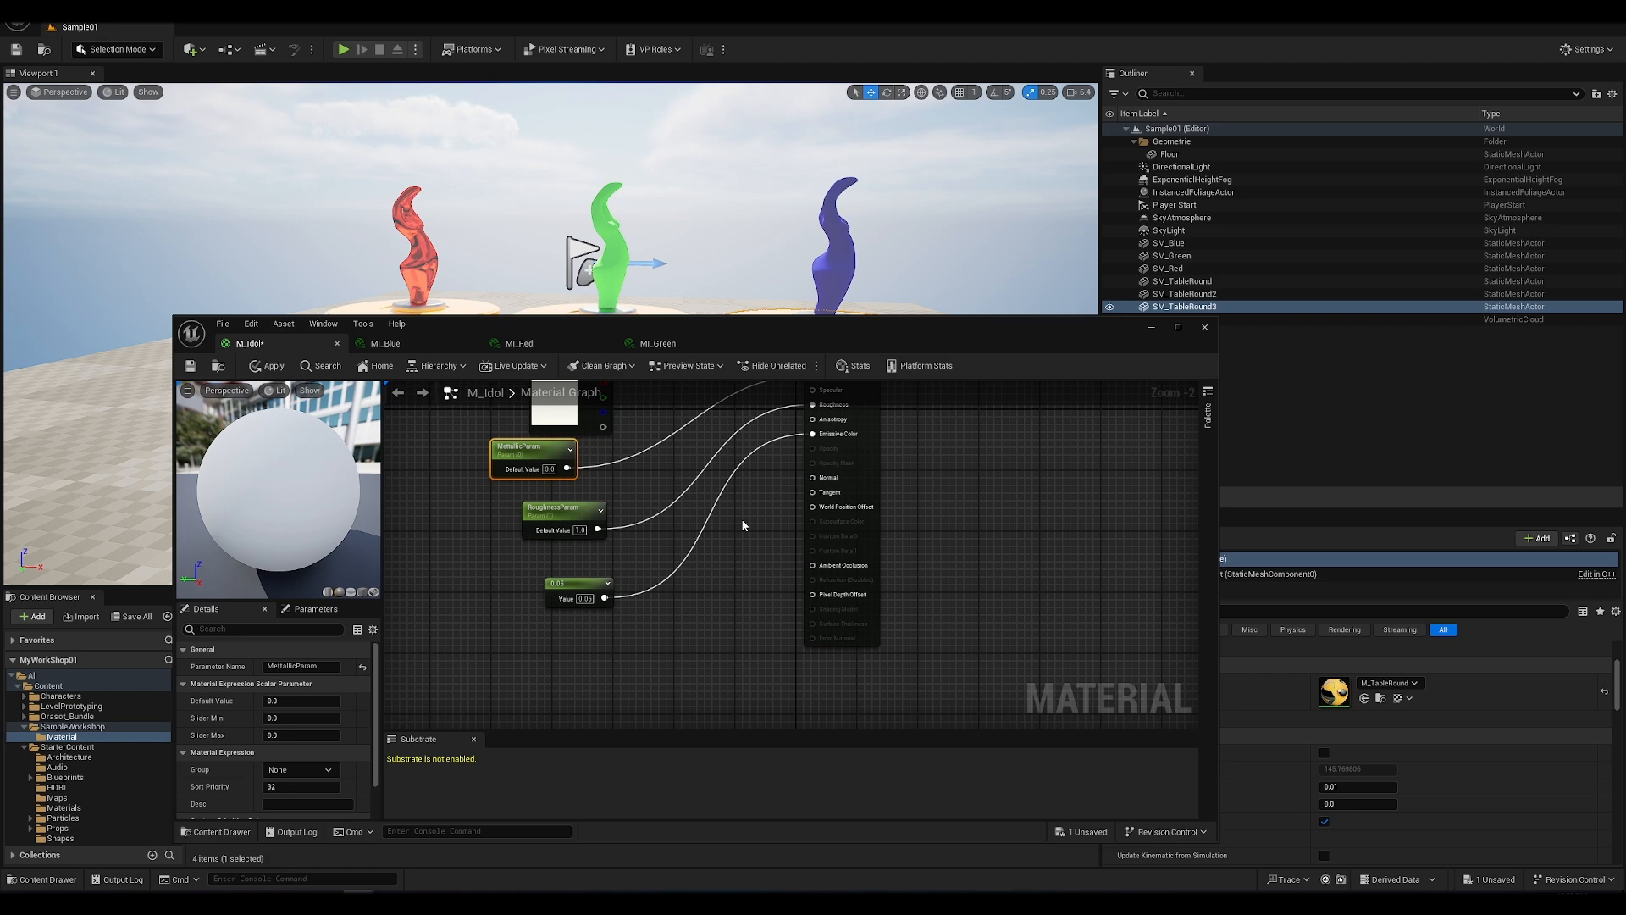
Step: Add a Multiply node with ColorParam in A and the 0.05 constant in B, feed it into Emissive Color, and apply the material
left_click(743, 526)
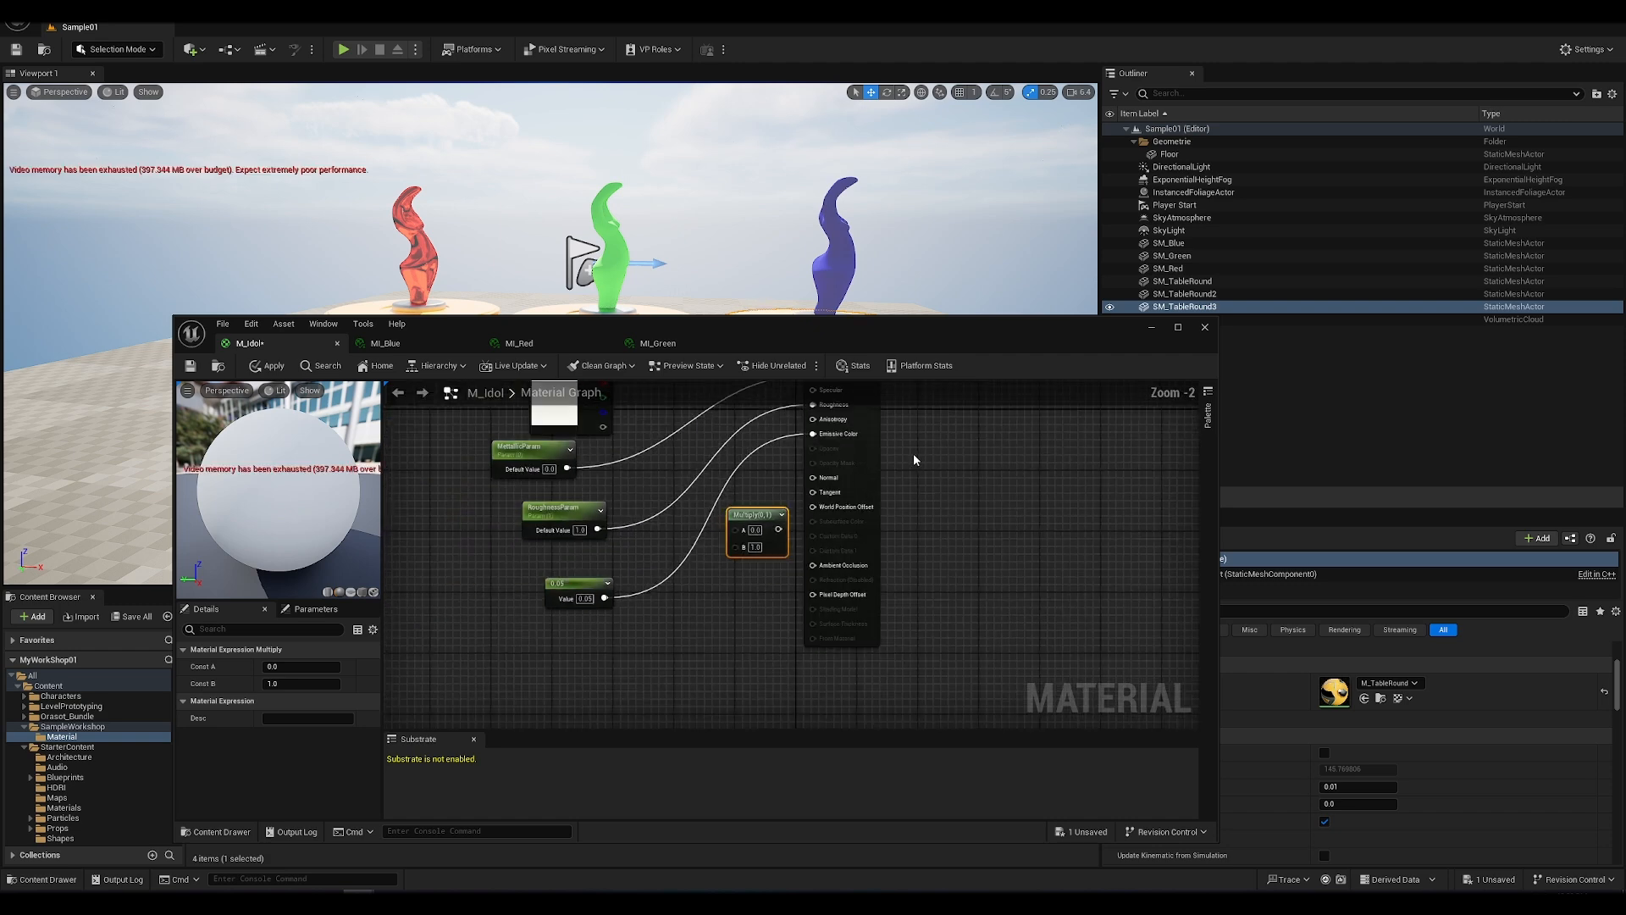
right_click_drag(923, 480, 965, 559)
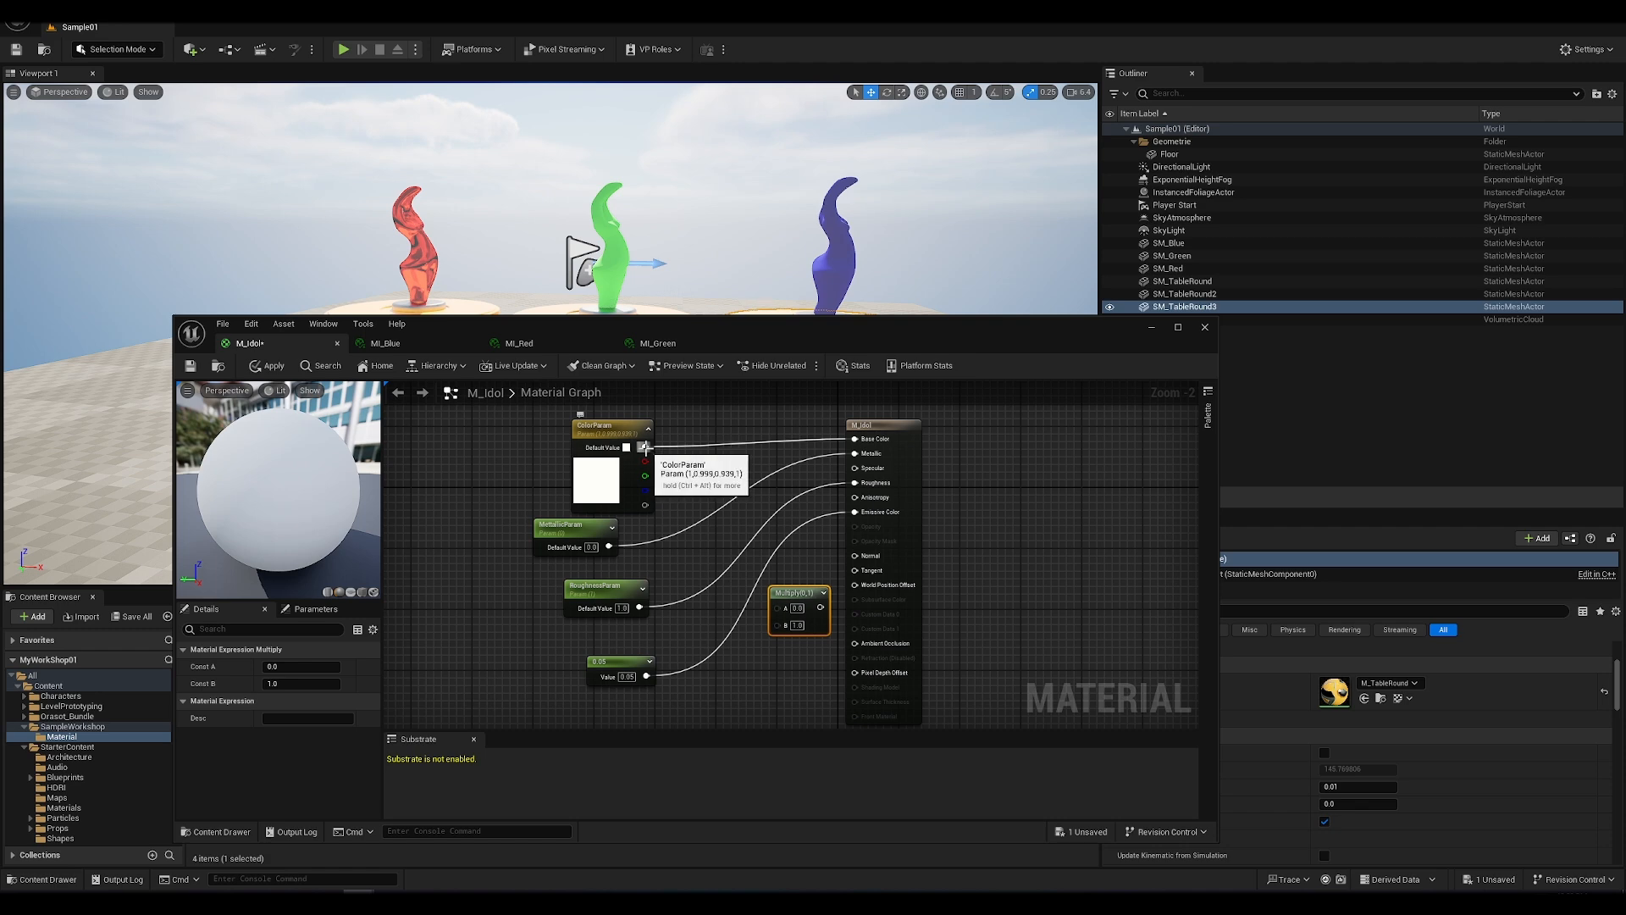
left_click_drag(645, 447, 777, 607)
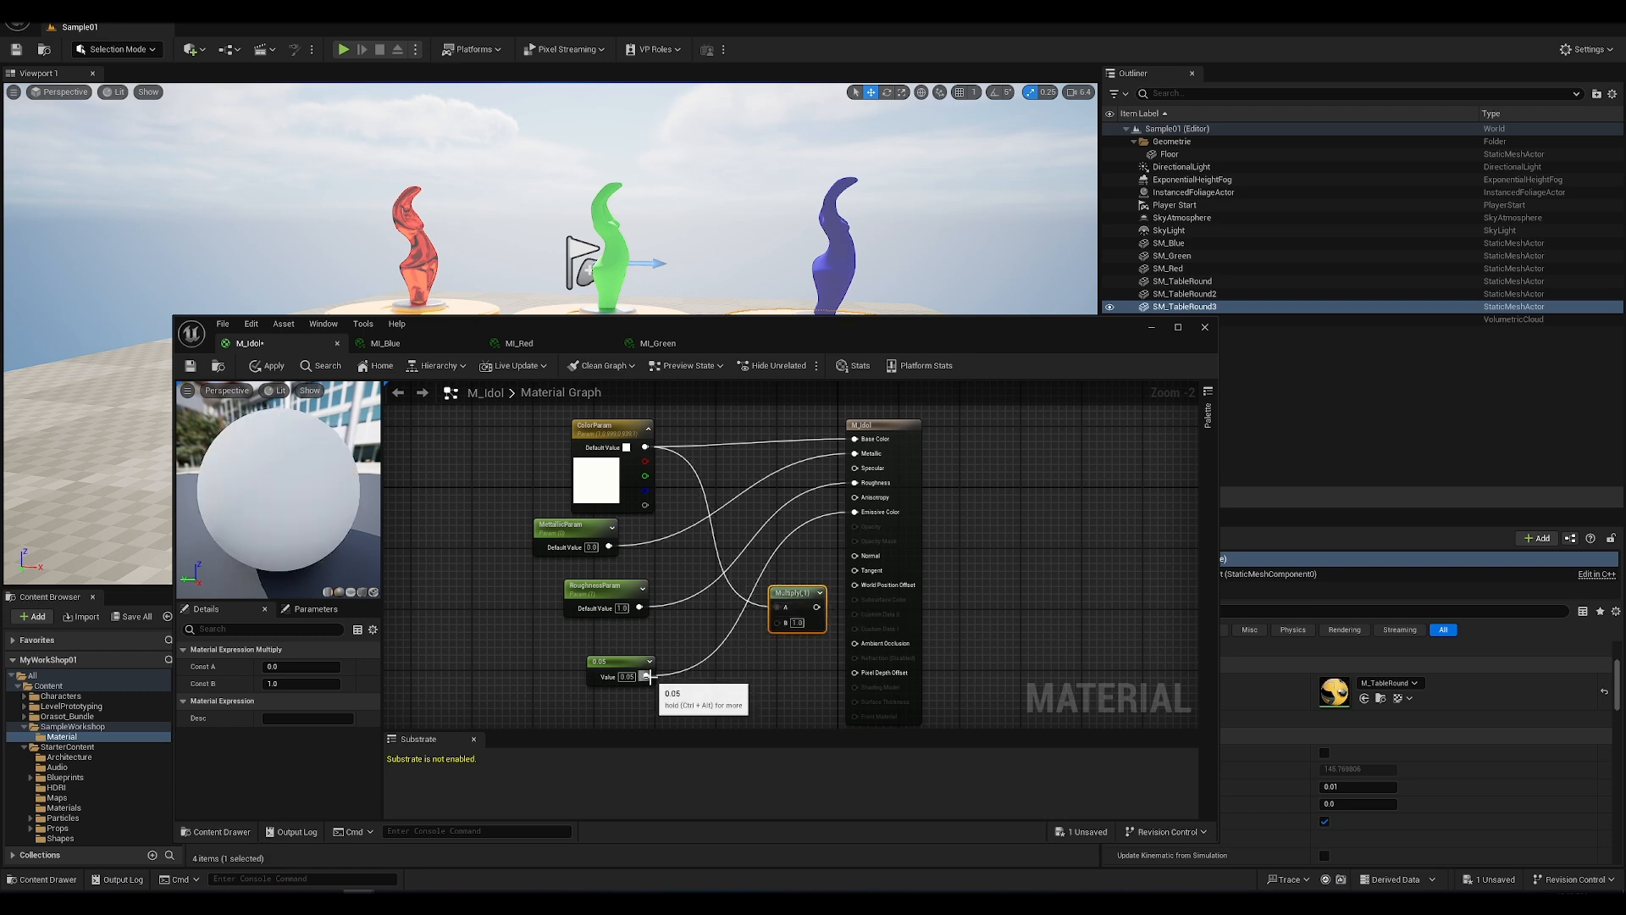
left_click_drag(648, 677, 779, 609)
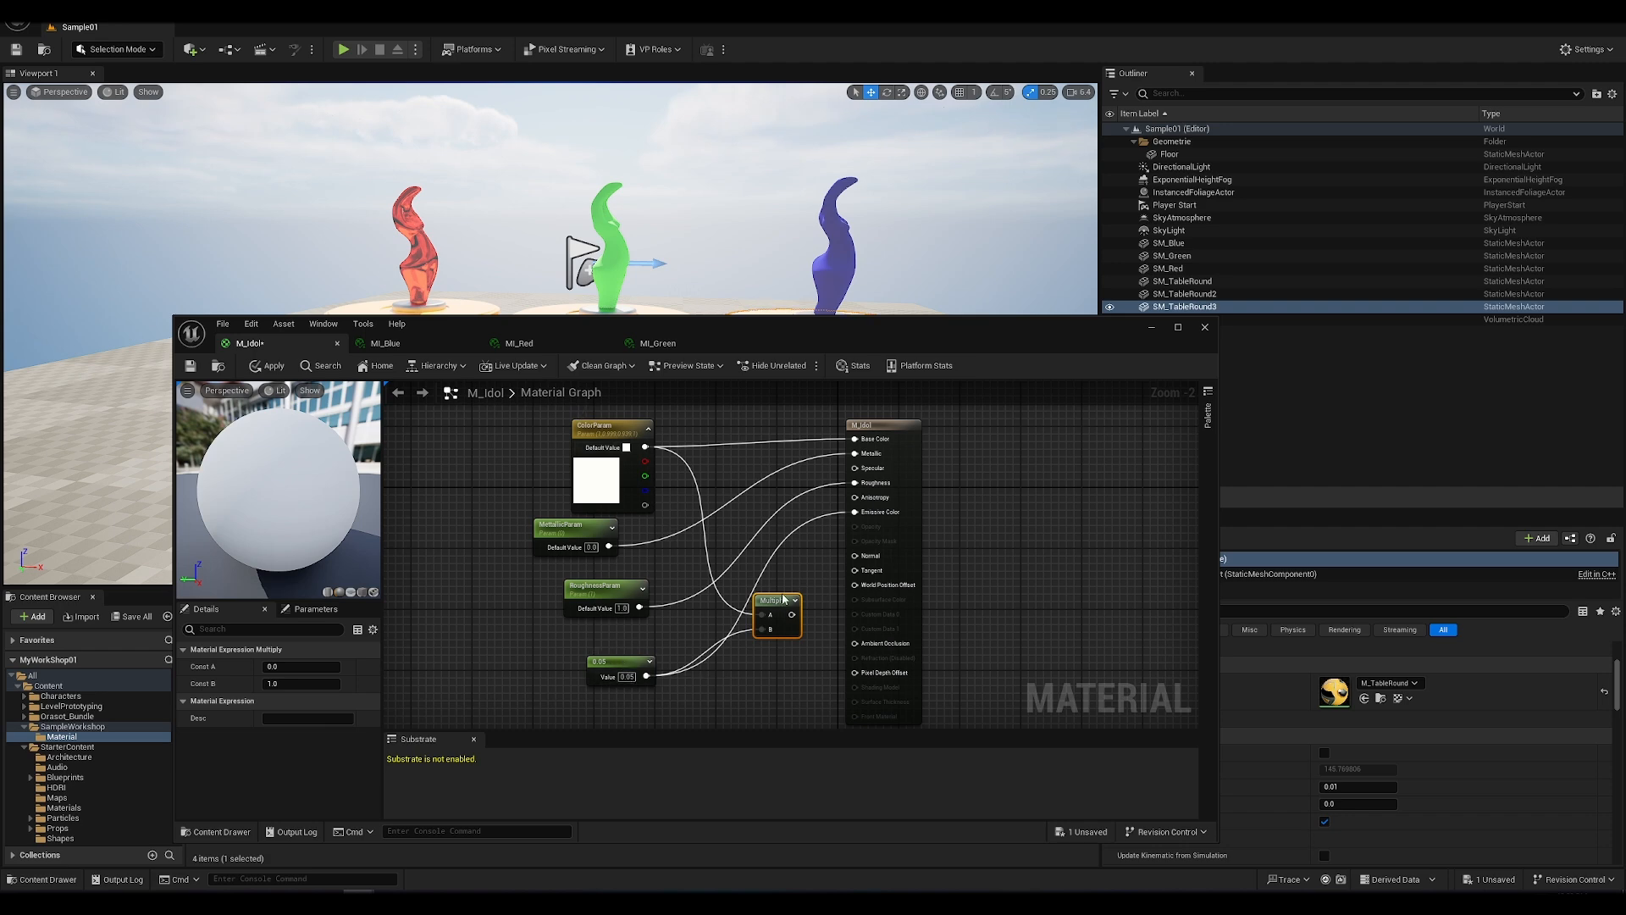
left_click_drag(792, 615, 855, 513)
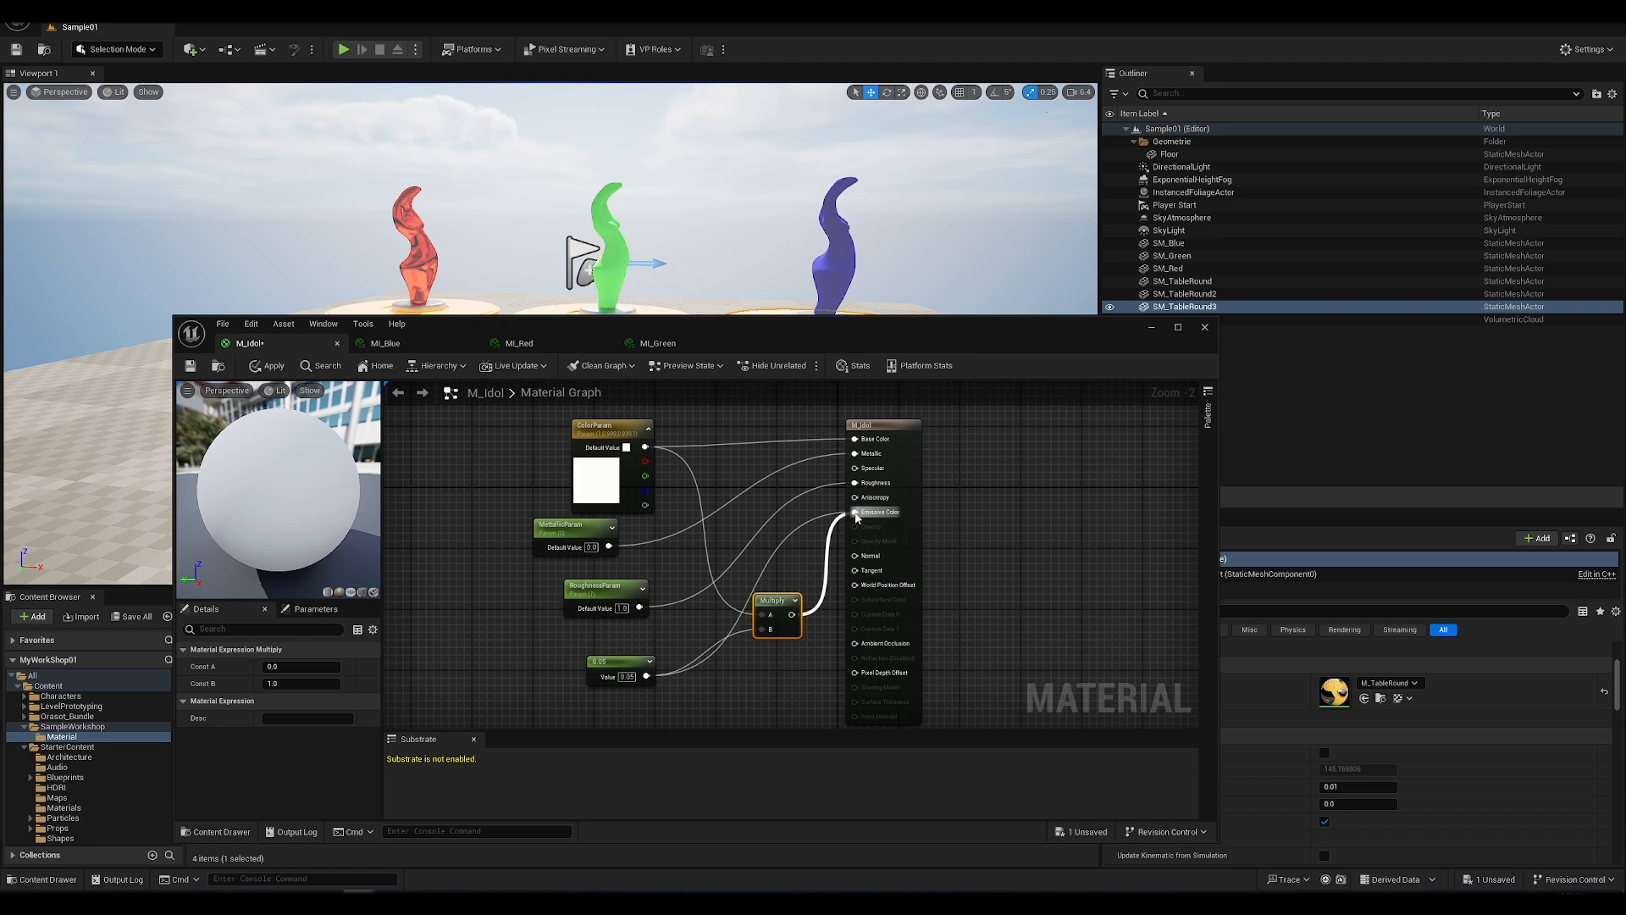
left_click(267, 366)
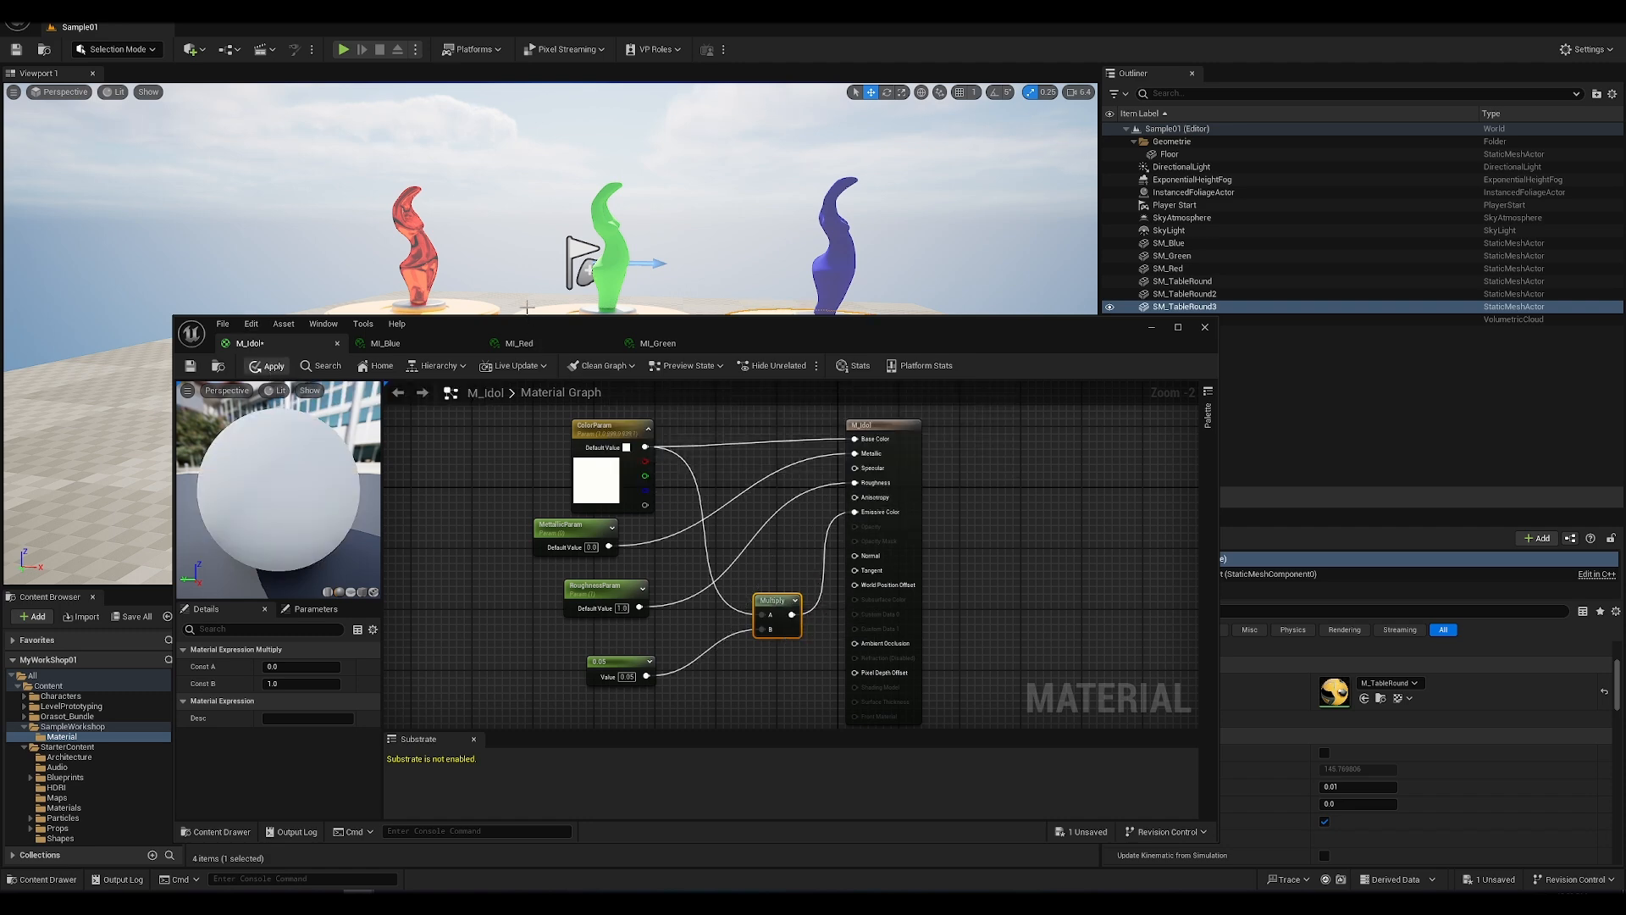
mouse_move(513, 206)
left_mouse_down("alt")
mouse_move(389, 271)
mouse_move(517, 224)
left_mouse_up("alt")
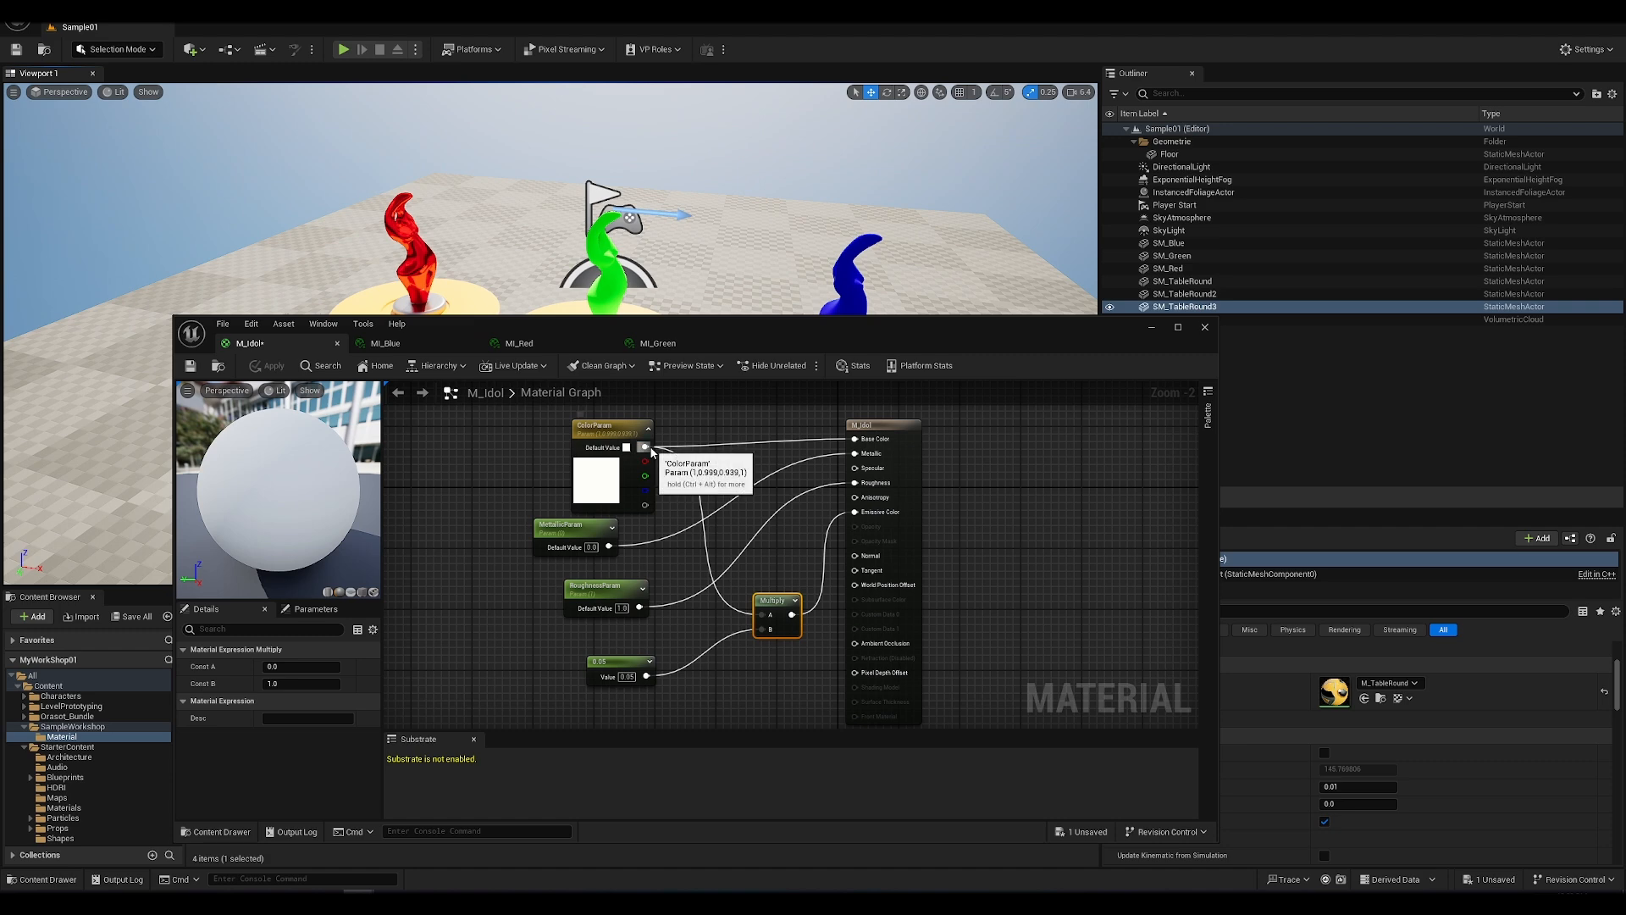
Step: Compare emission by applying the 0.05 constant directly to Emissive Color, and reconnect and apply the Multiply output
left_click_drag(646, 675, 854, 513)
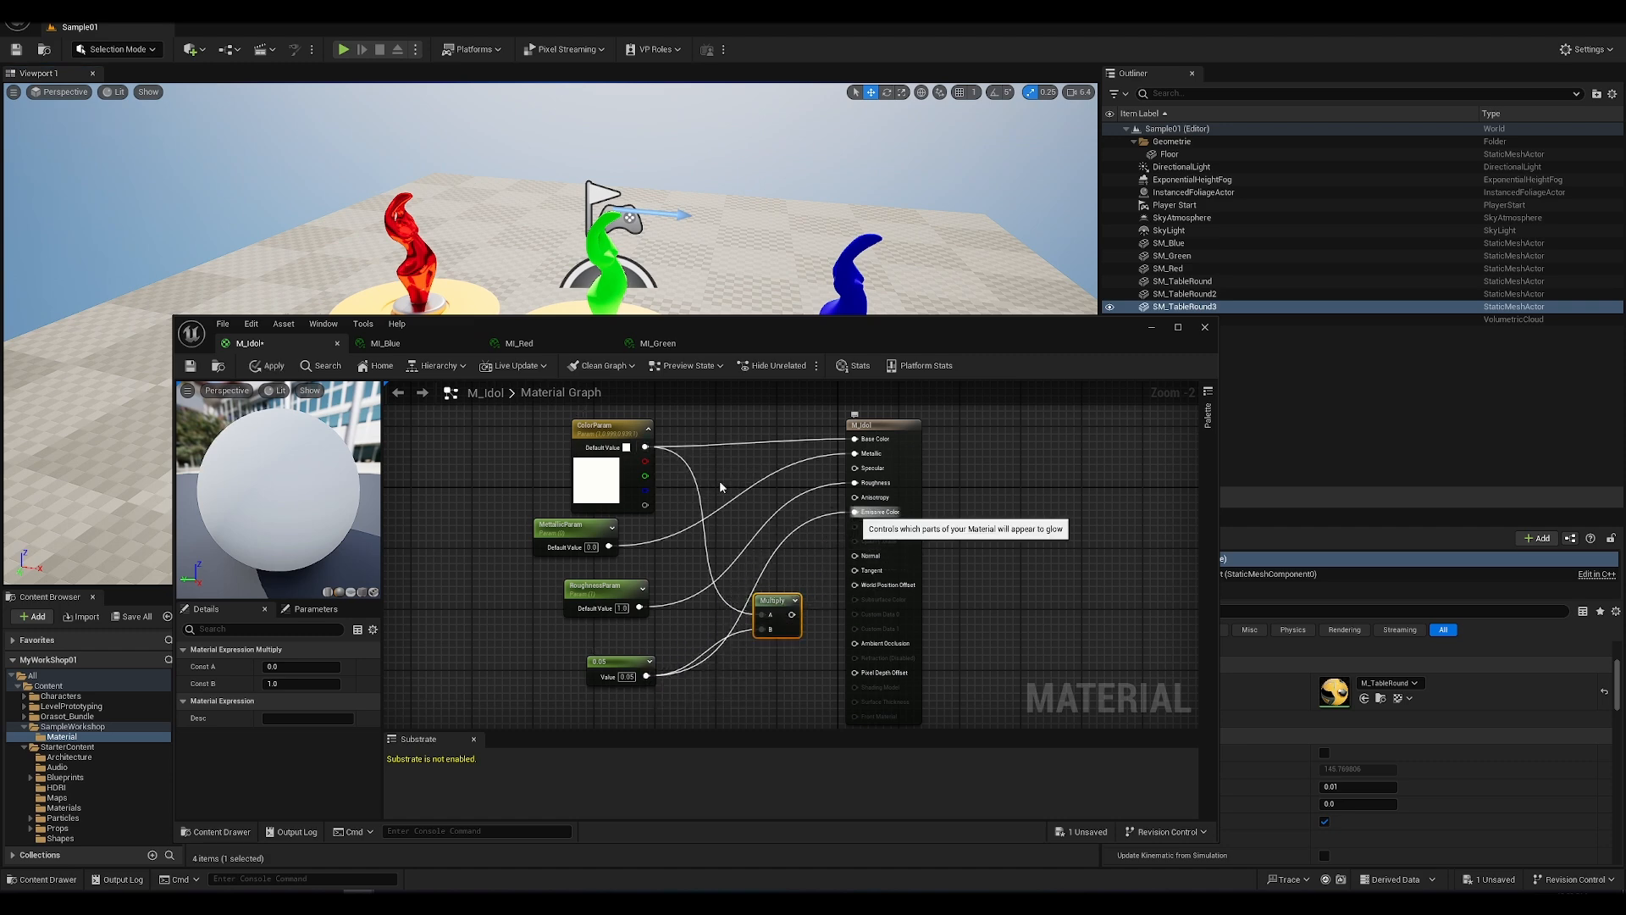
left_click(276, 366)
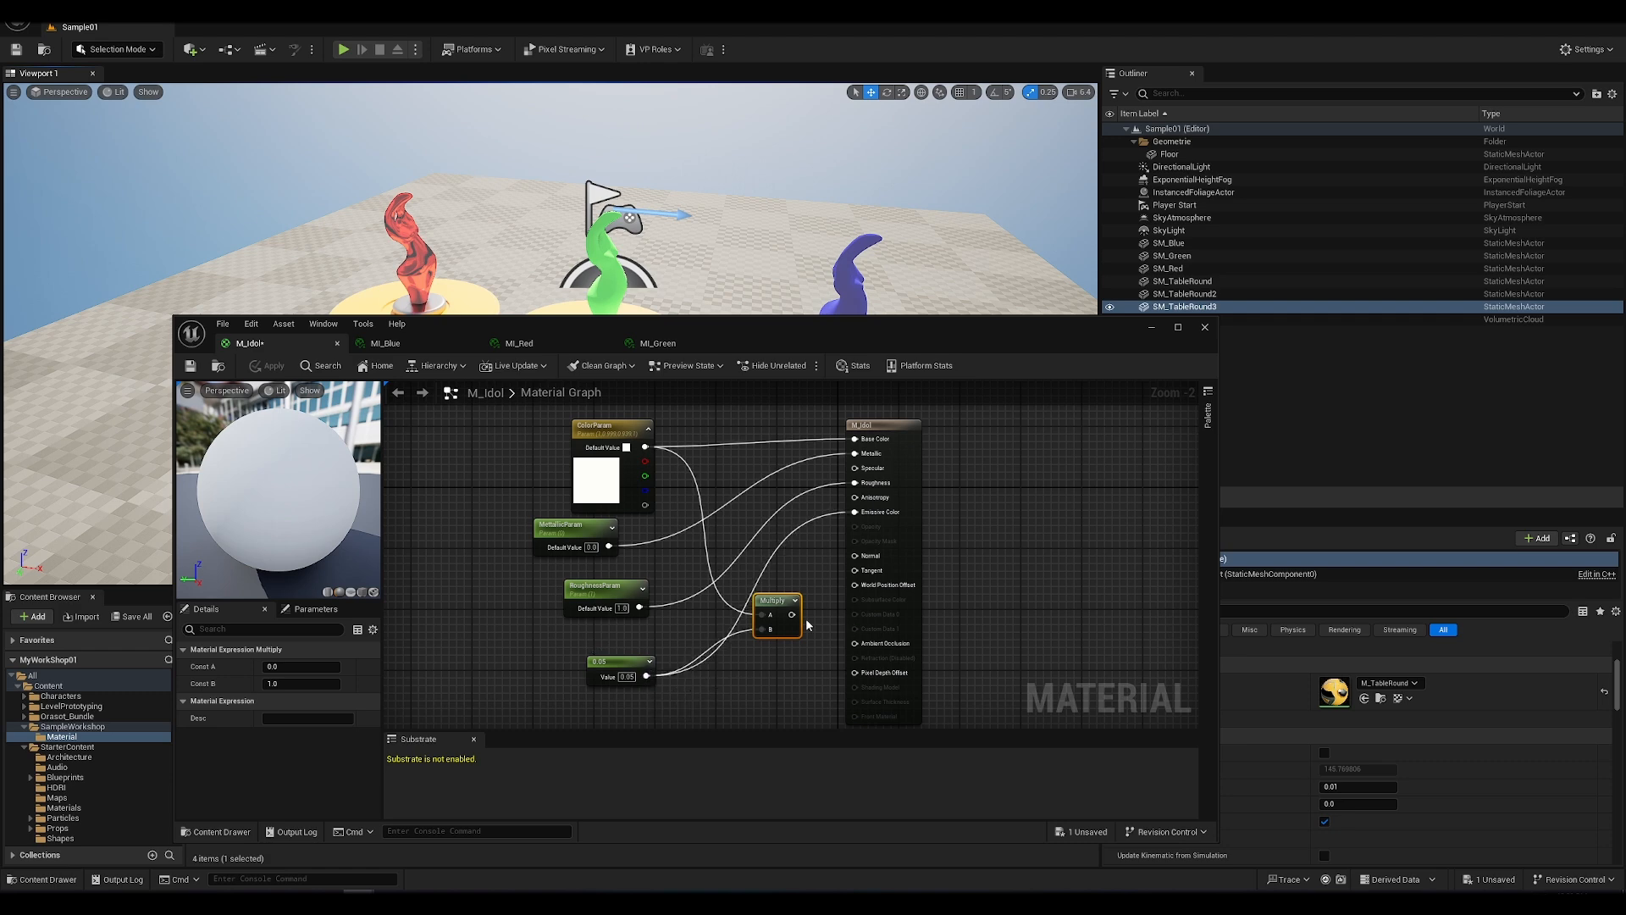
left_click_drag(791, 614, 855, 511)
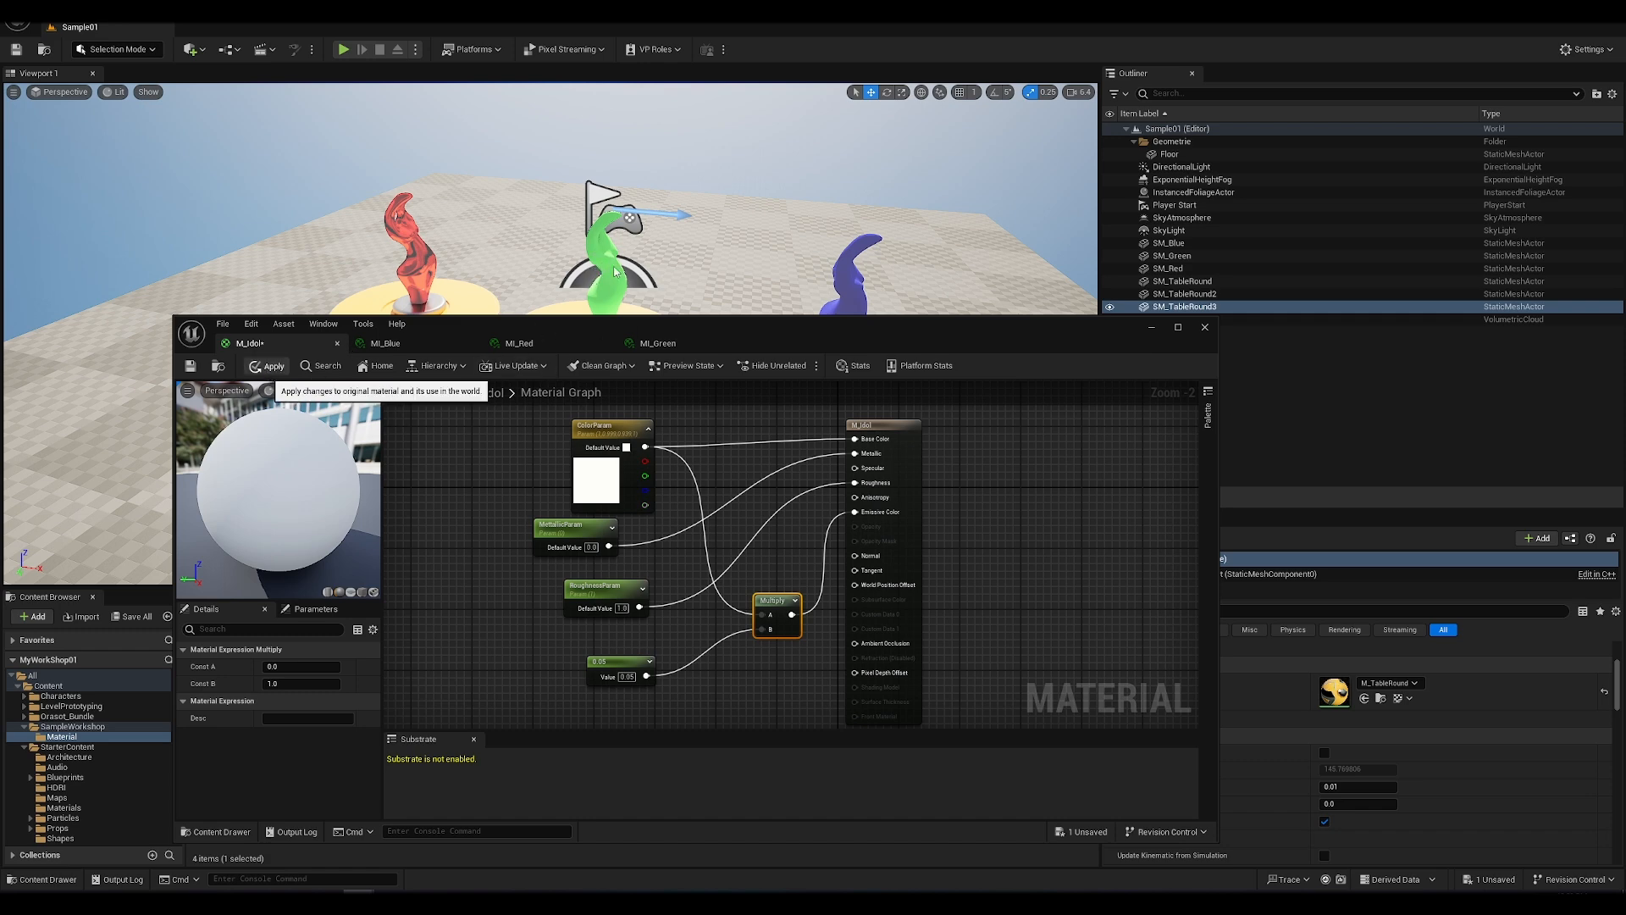
left_click(269, 366)
Step: Move the M_Idol material editor clear of the statues in the level and close it
left_click_drag(715, 321, 765, 416)
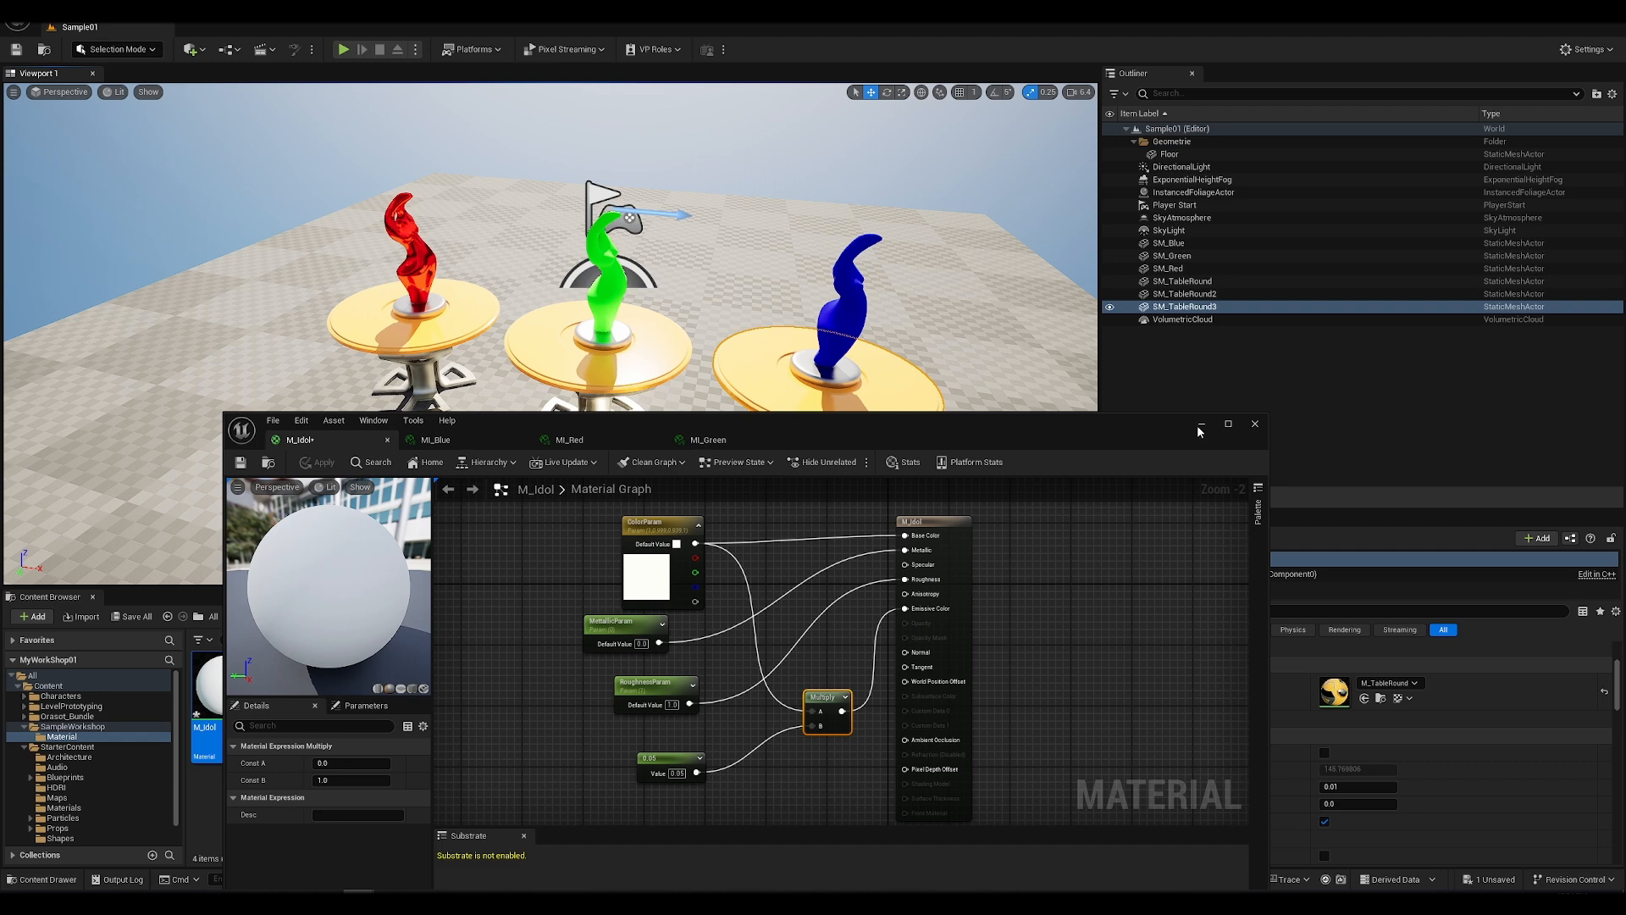
left_click(1255, 425)
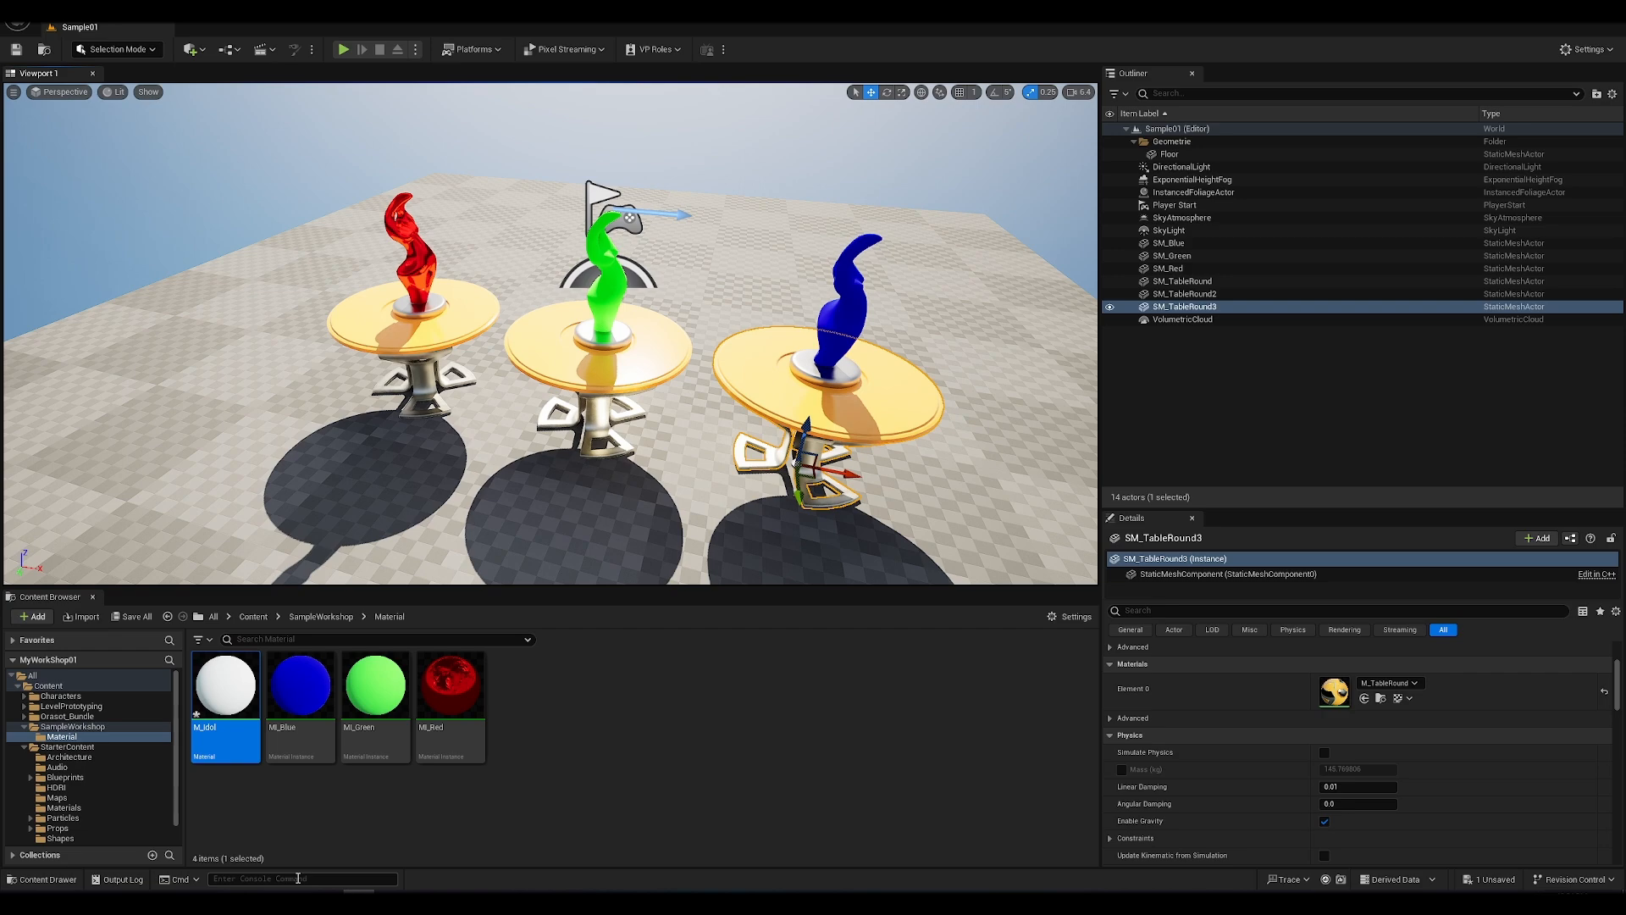
Step: Switch to the Epic Games Launcher and search the Unreal Engine Marketplace for "landscape"
key("super")
key("super")
key("super+d")
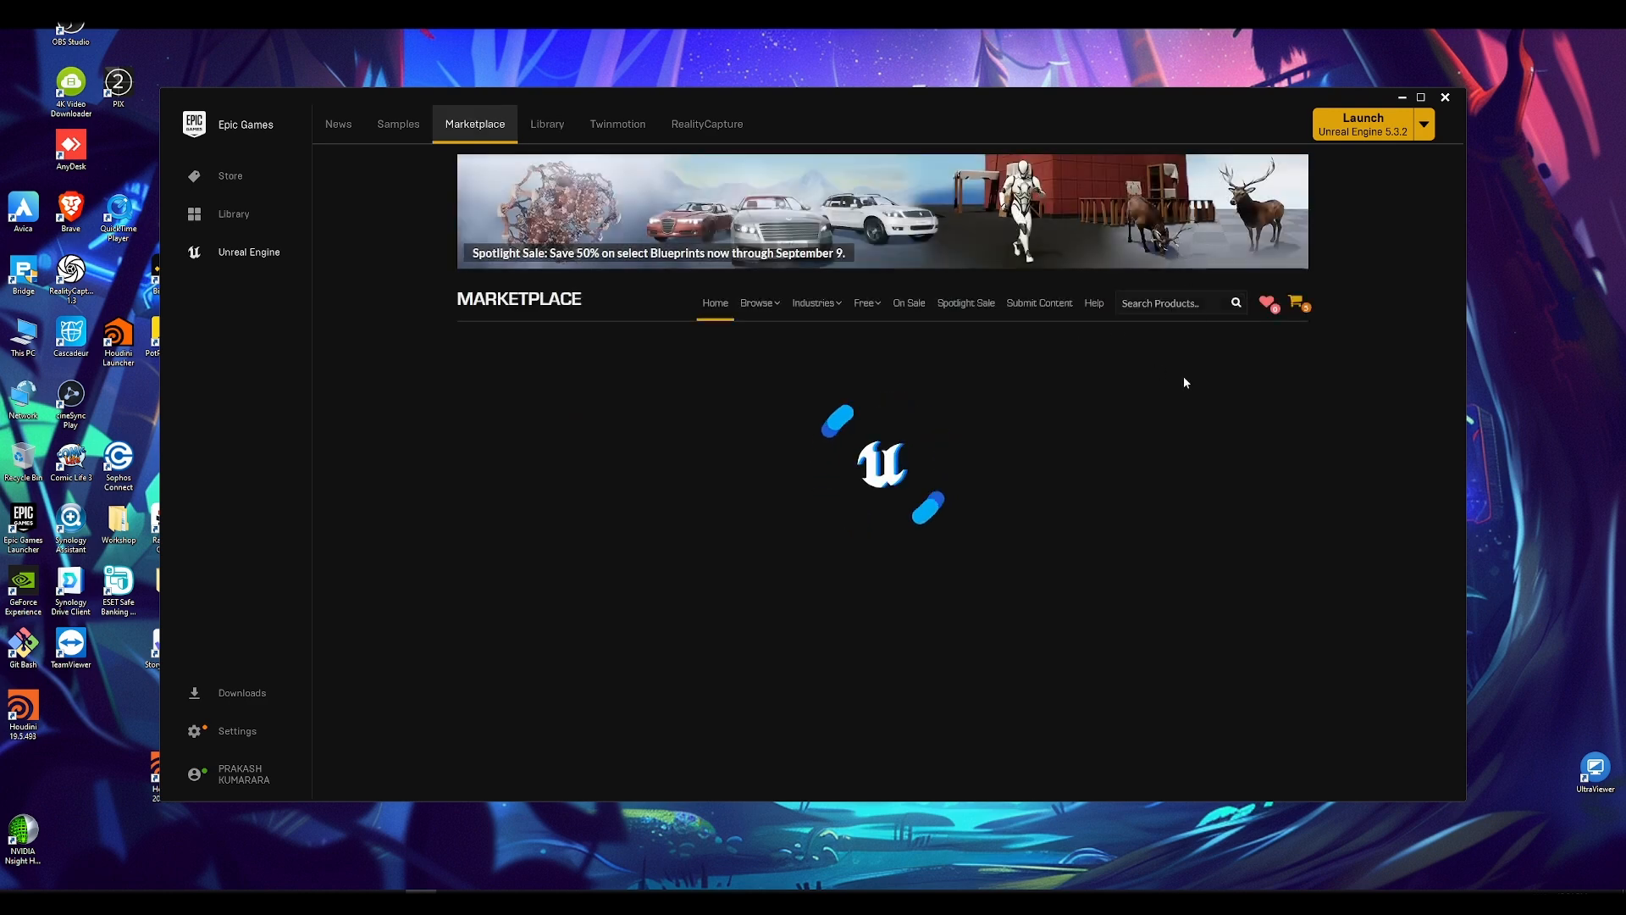
left_click(1165, 301)
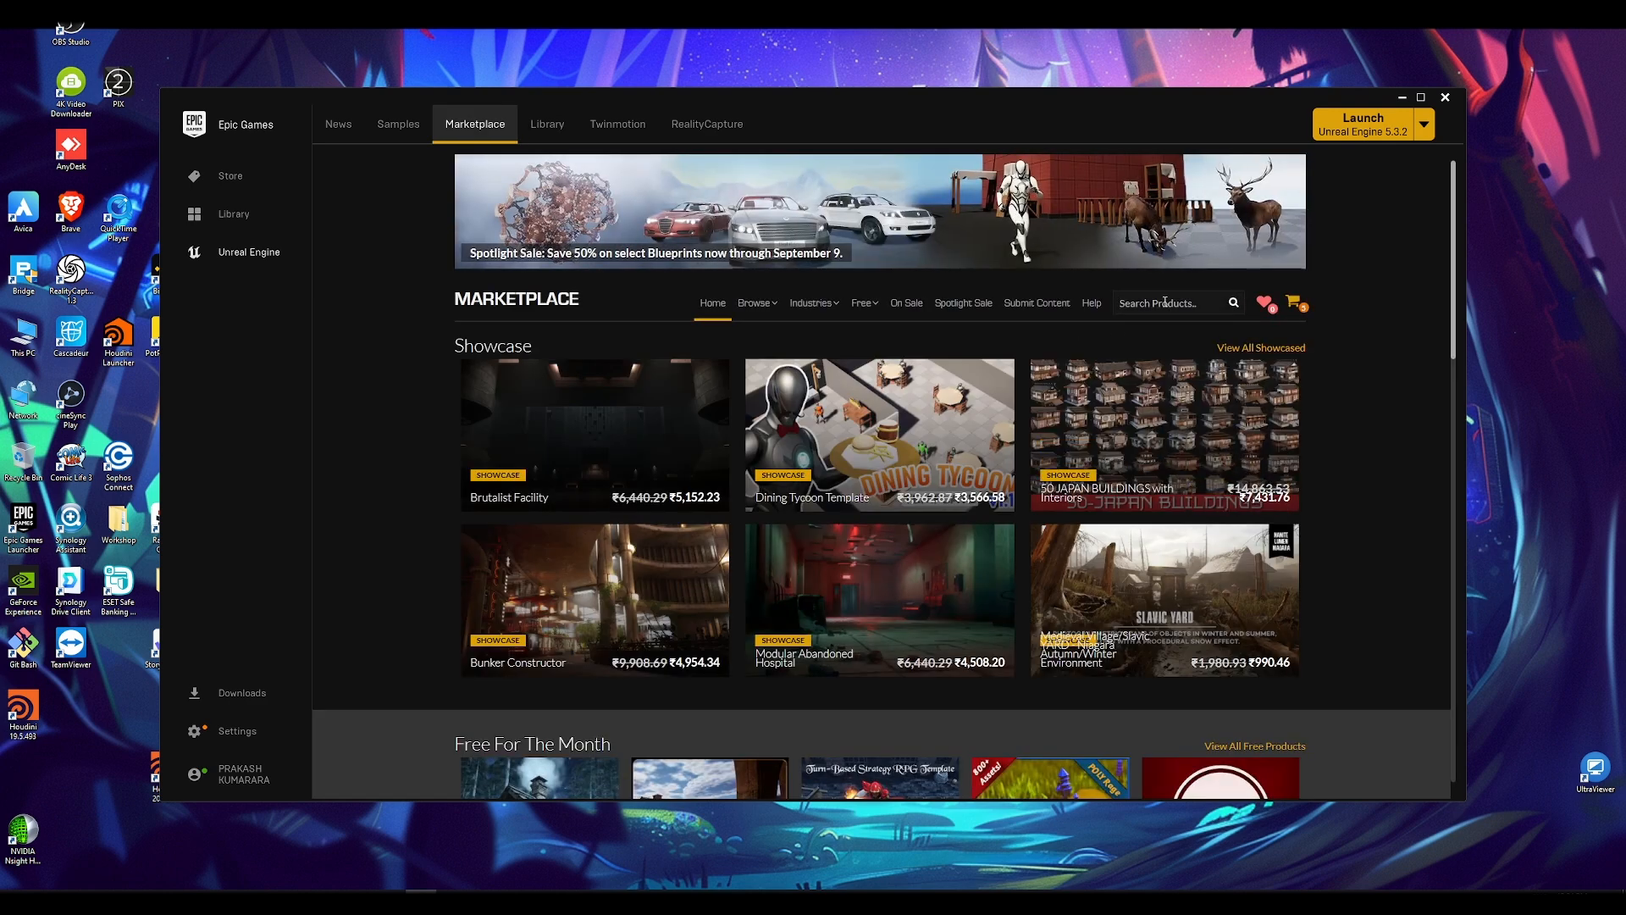
type("l")
type("andpe")
type("sca")
type("pe")
key("Return")
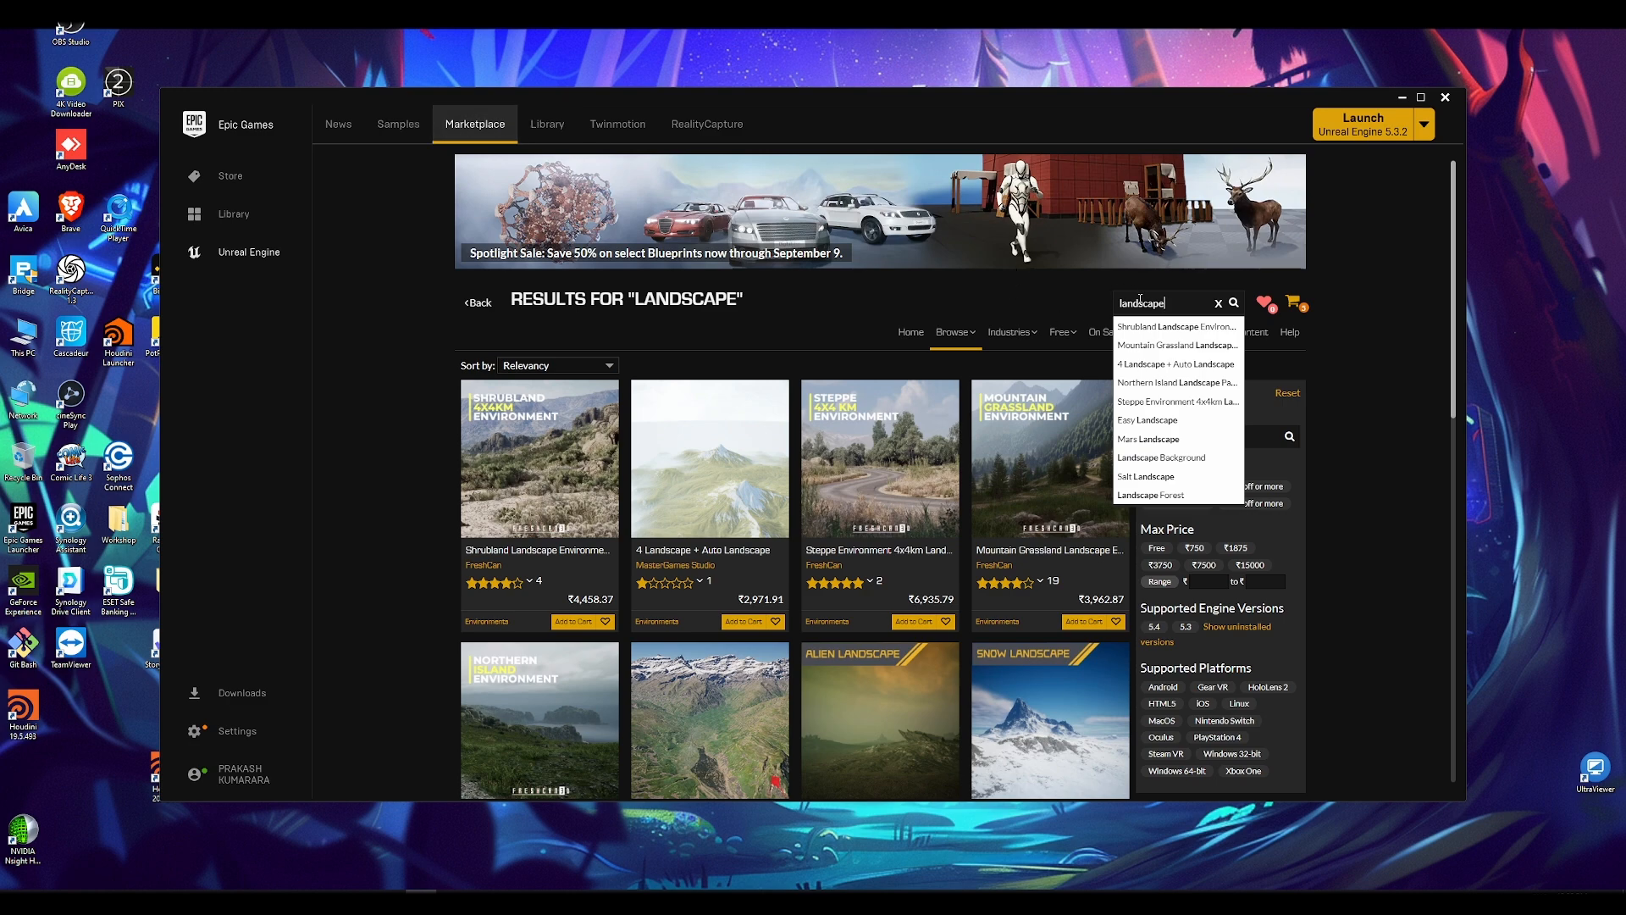
Step: Open the launcher's Library of Unreal Engine projects and filter the Vault assets by "landscap"
left_click(547, 123)
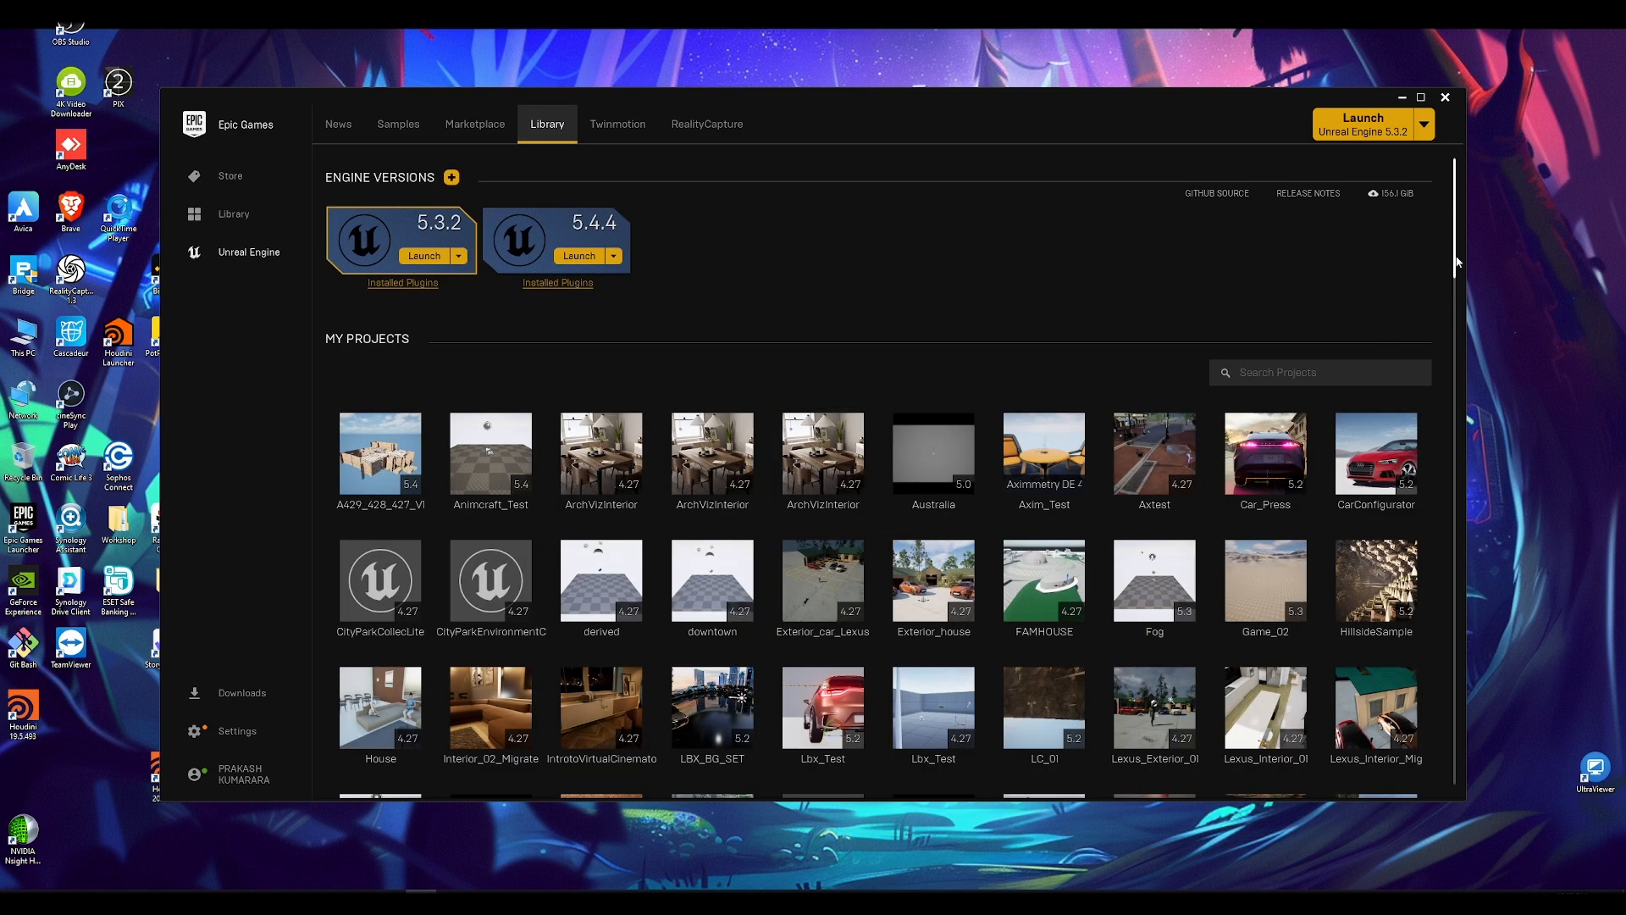
scroll(1459, 288, "down", 1)
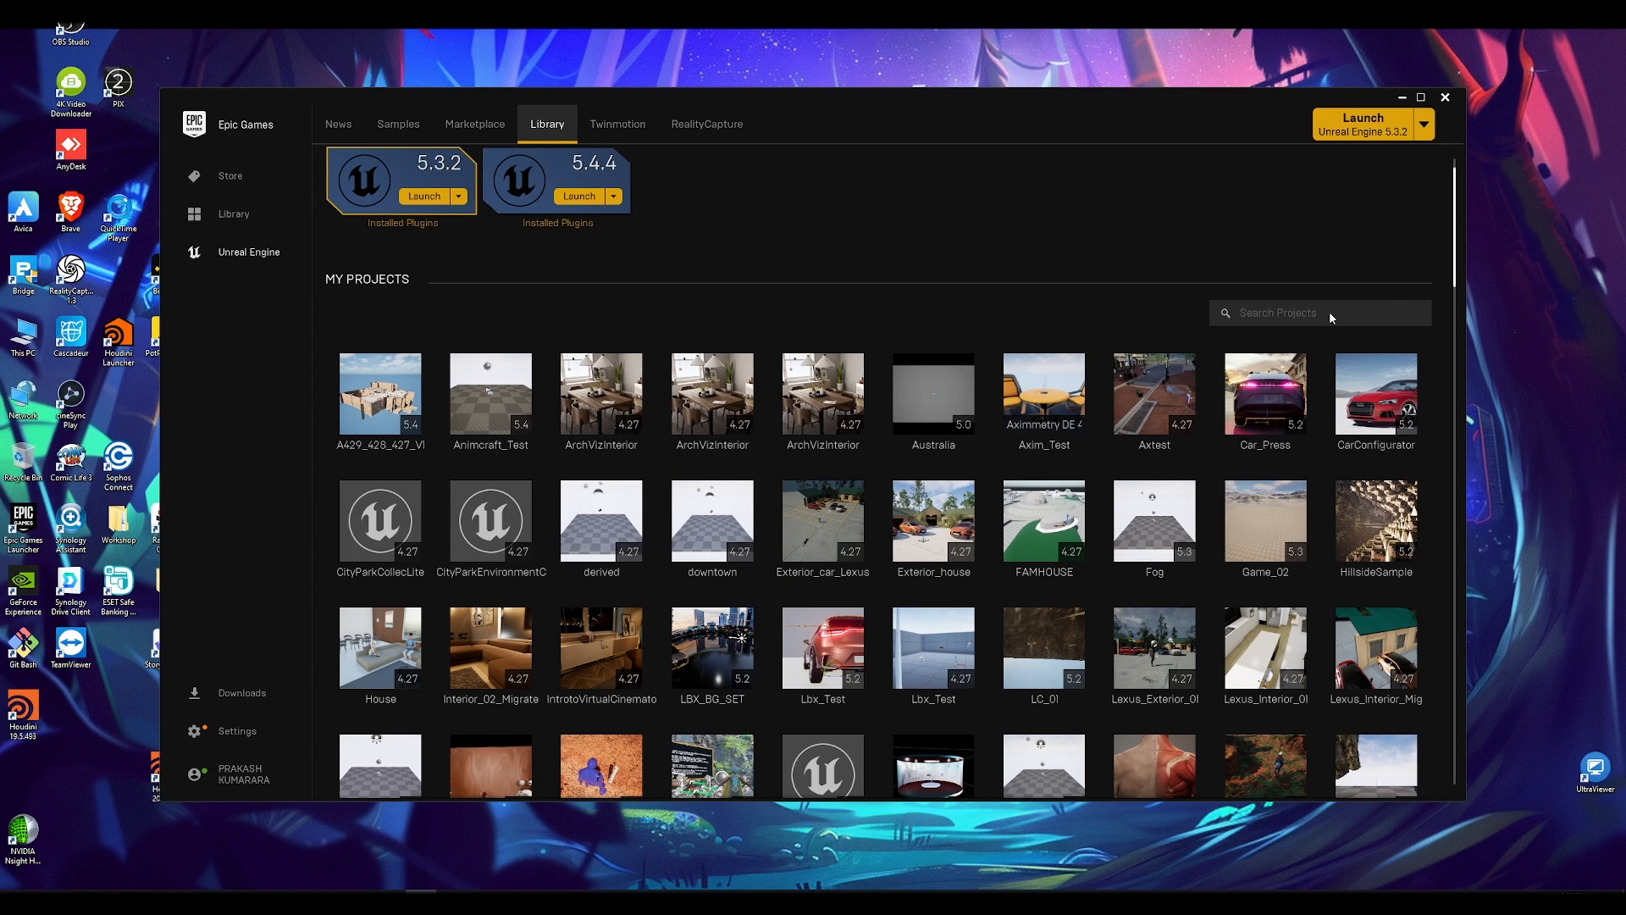
scroll(1329, 312, "down", 4)
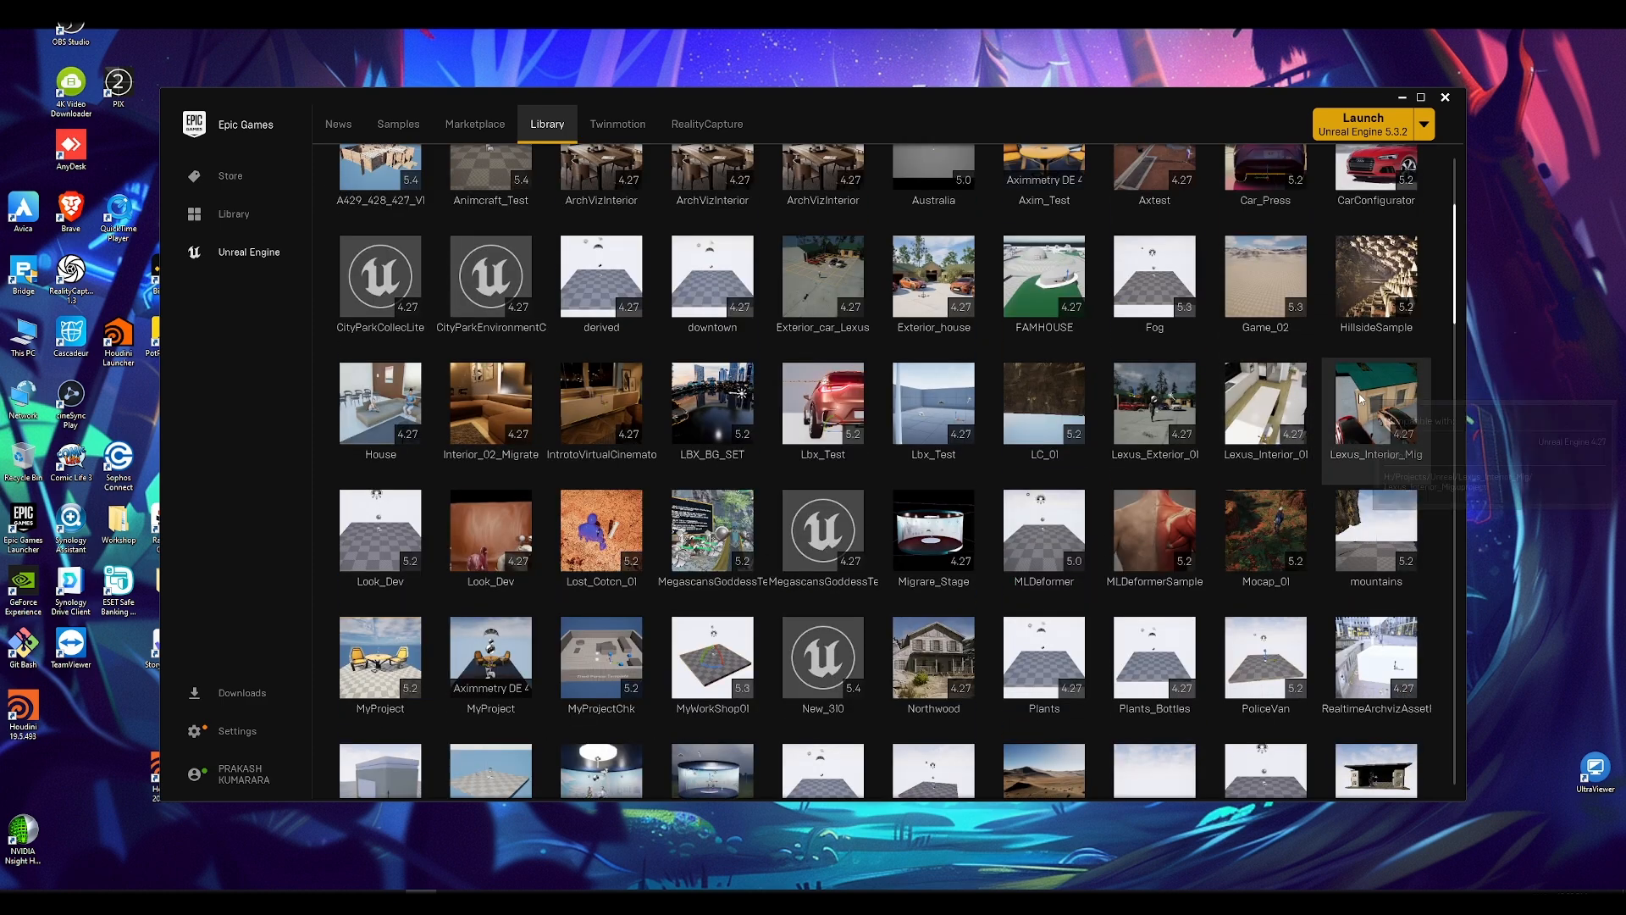
scroll(1359, 393, "up", 4)
scroll(1354, 378, "down", 2)
scroll(1355, 379, "down", 10)
left_click(1286, 607)
type("lan")
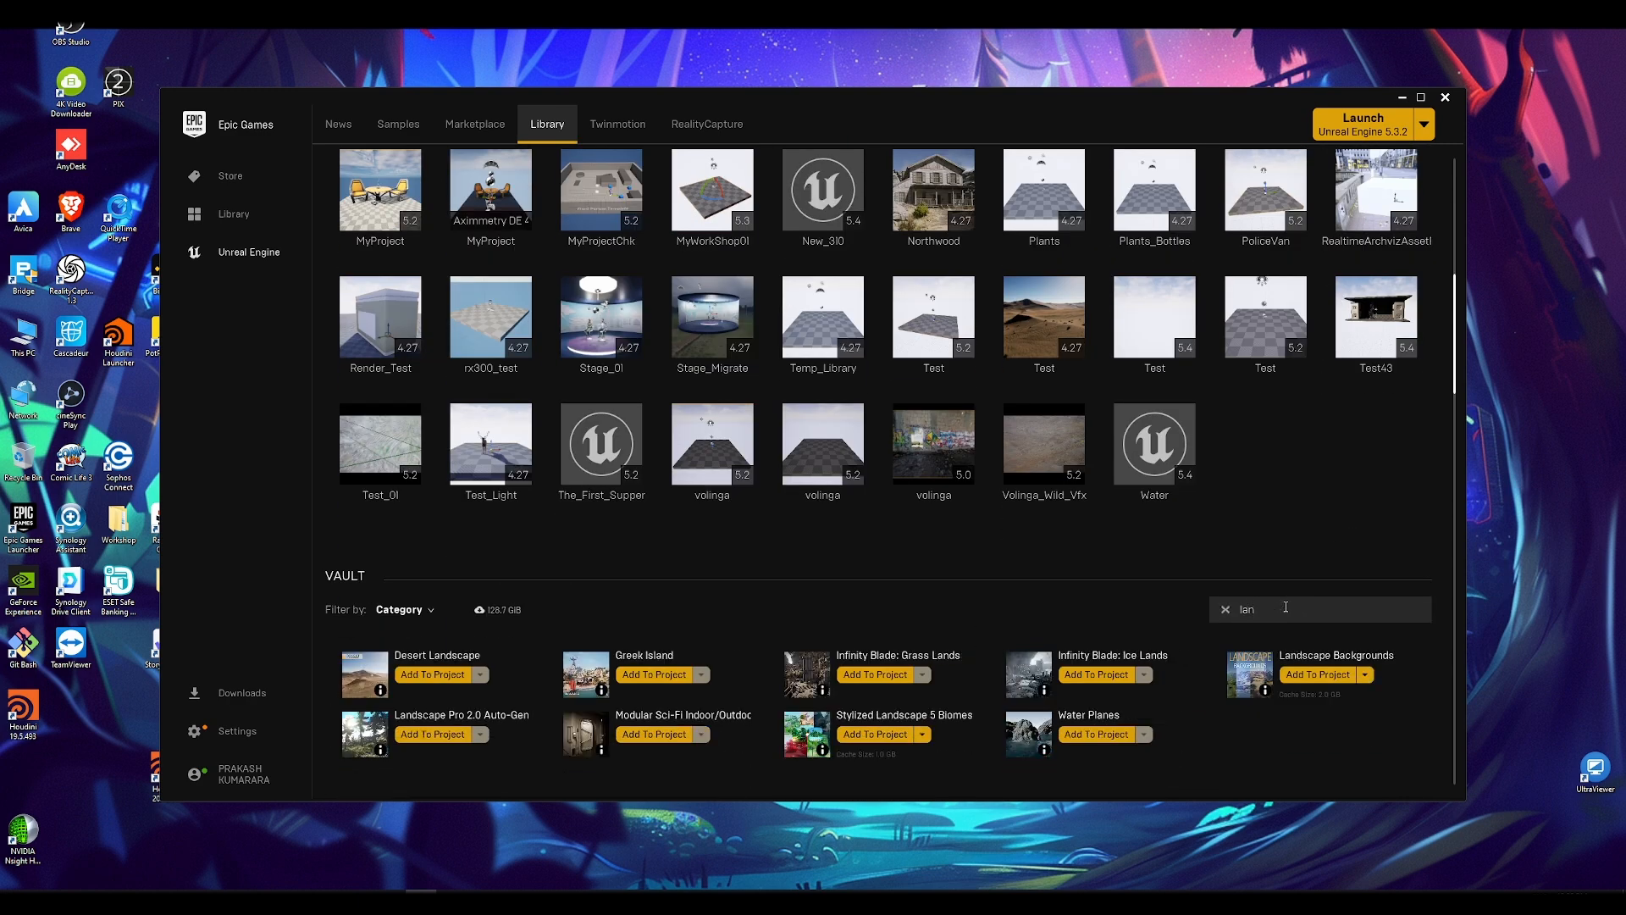
type("dscap")
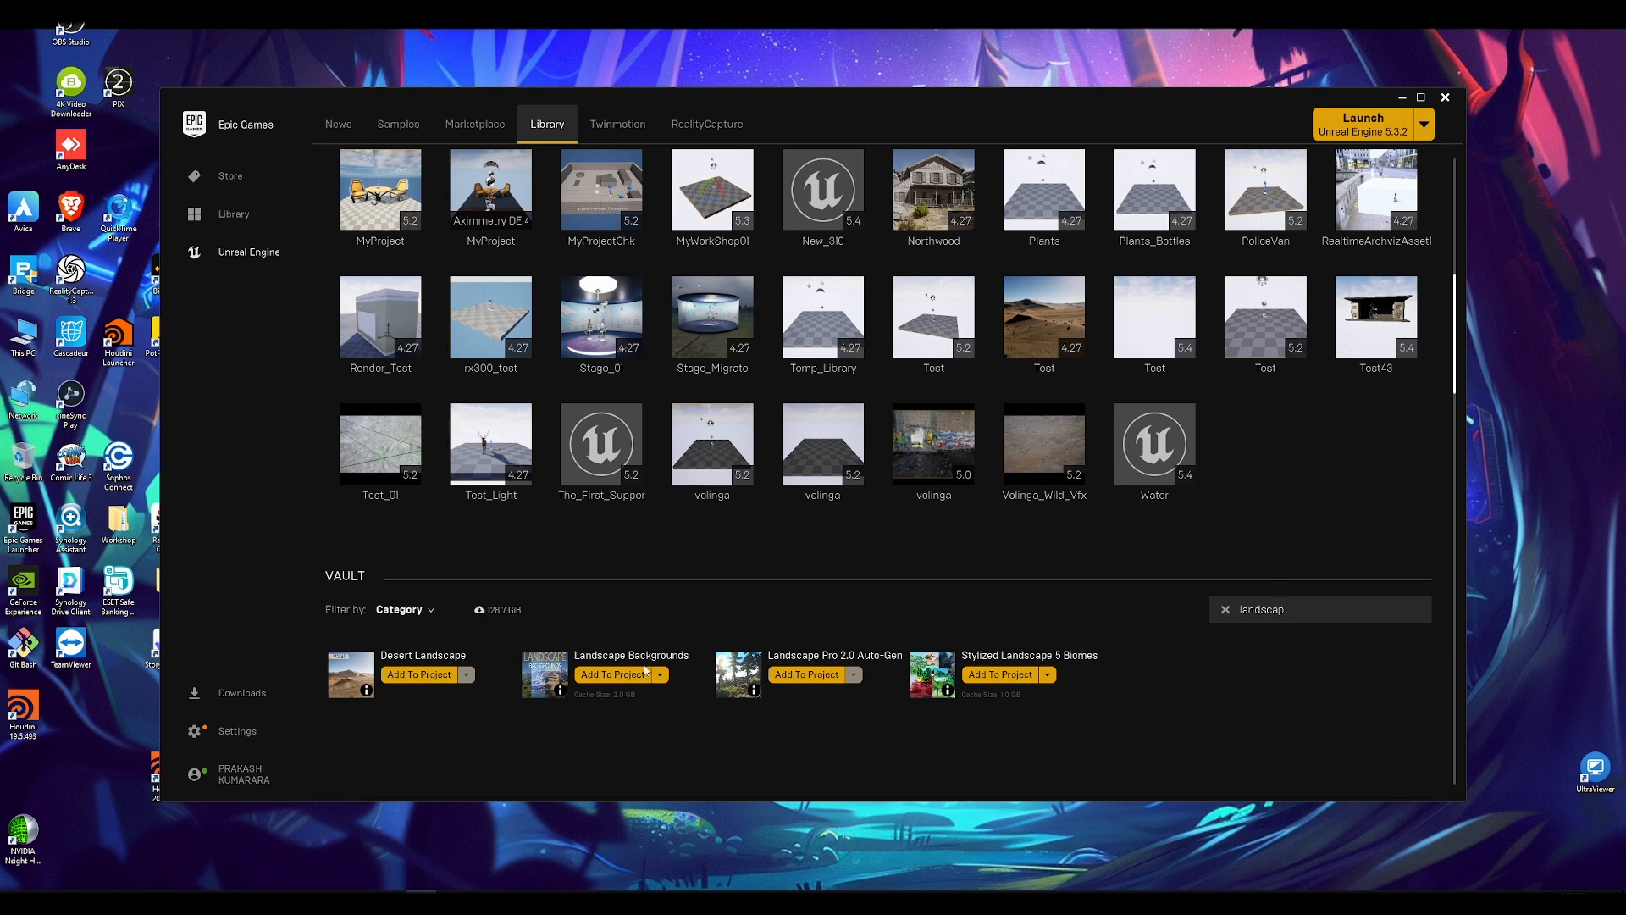
Step: Start adding the Stylized Landscape 5 Biomes asset to a project and choose MyWorkShop01 as the target
left_click(1049, 675)
left_click(1000, 674)
scroll(822, 460, "down", 2)
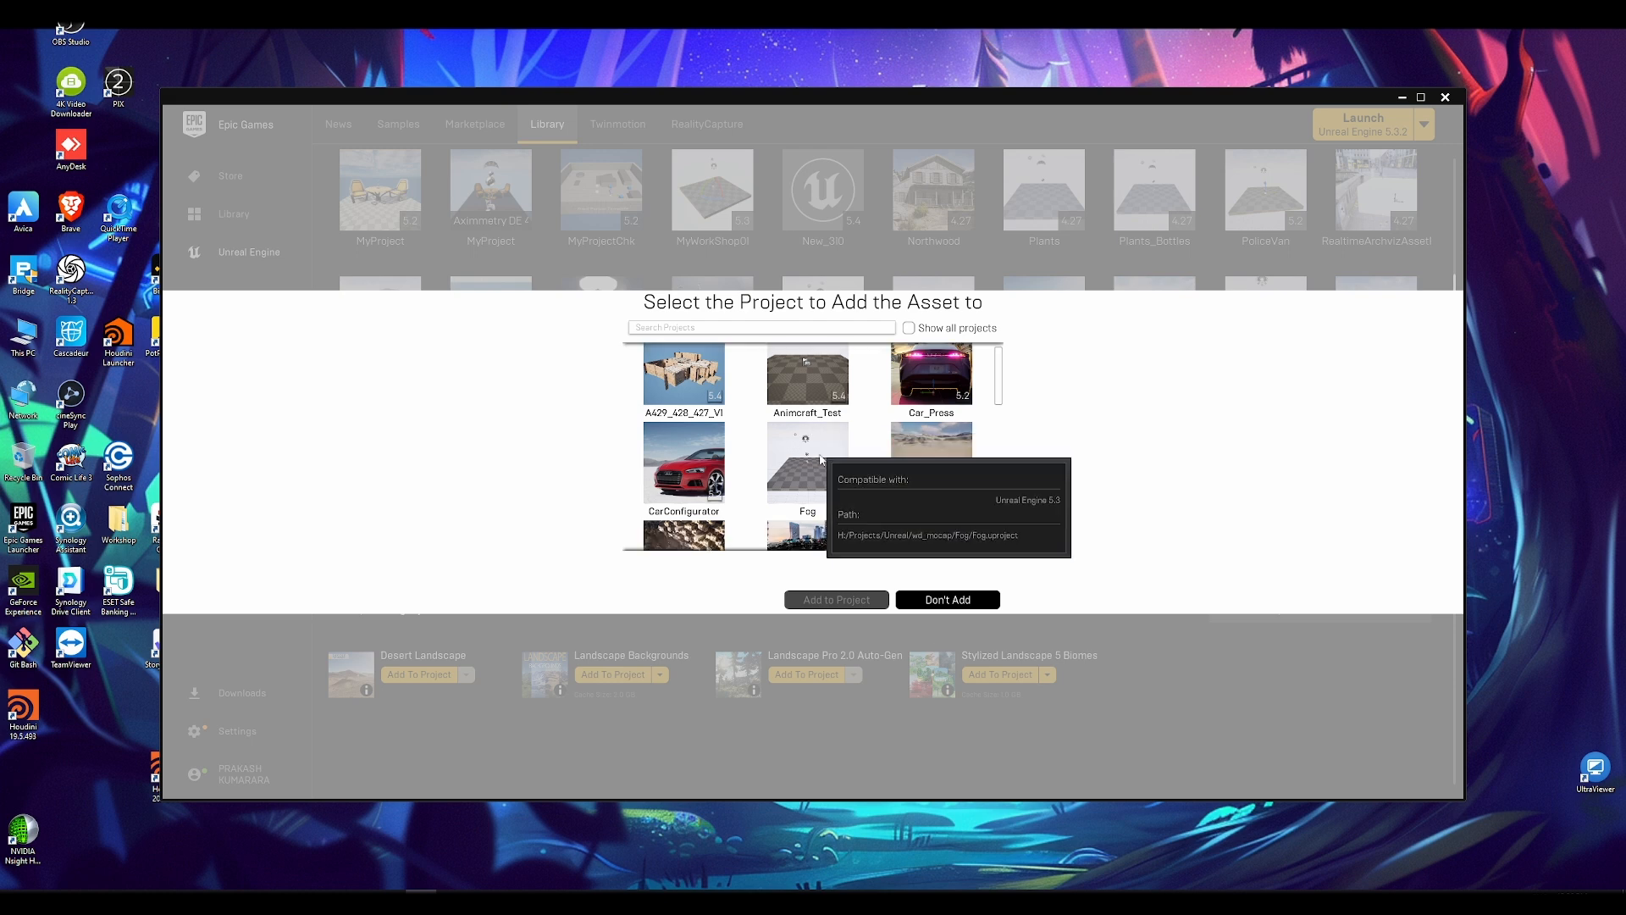
scroll(822, 460, "down", 2)
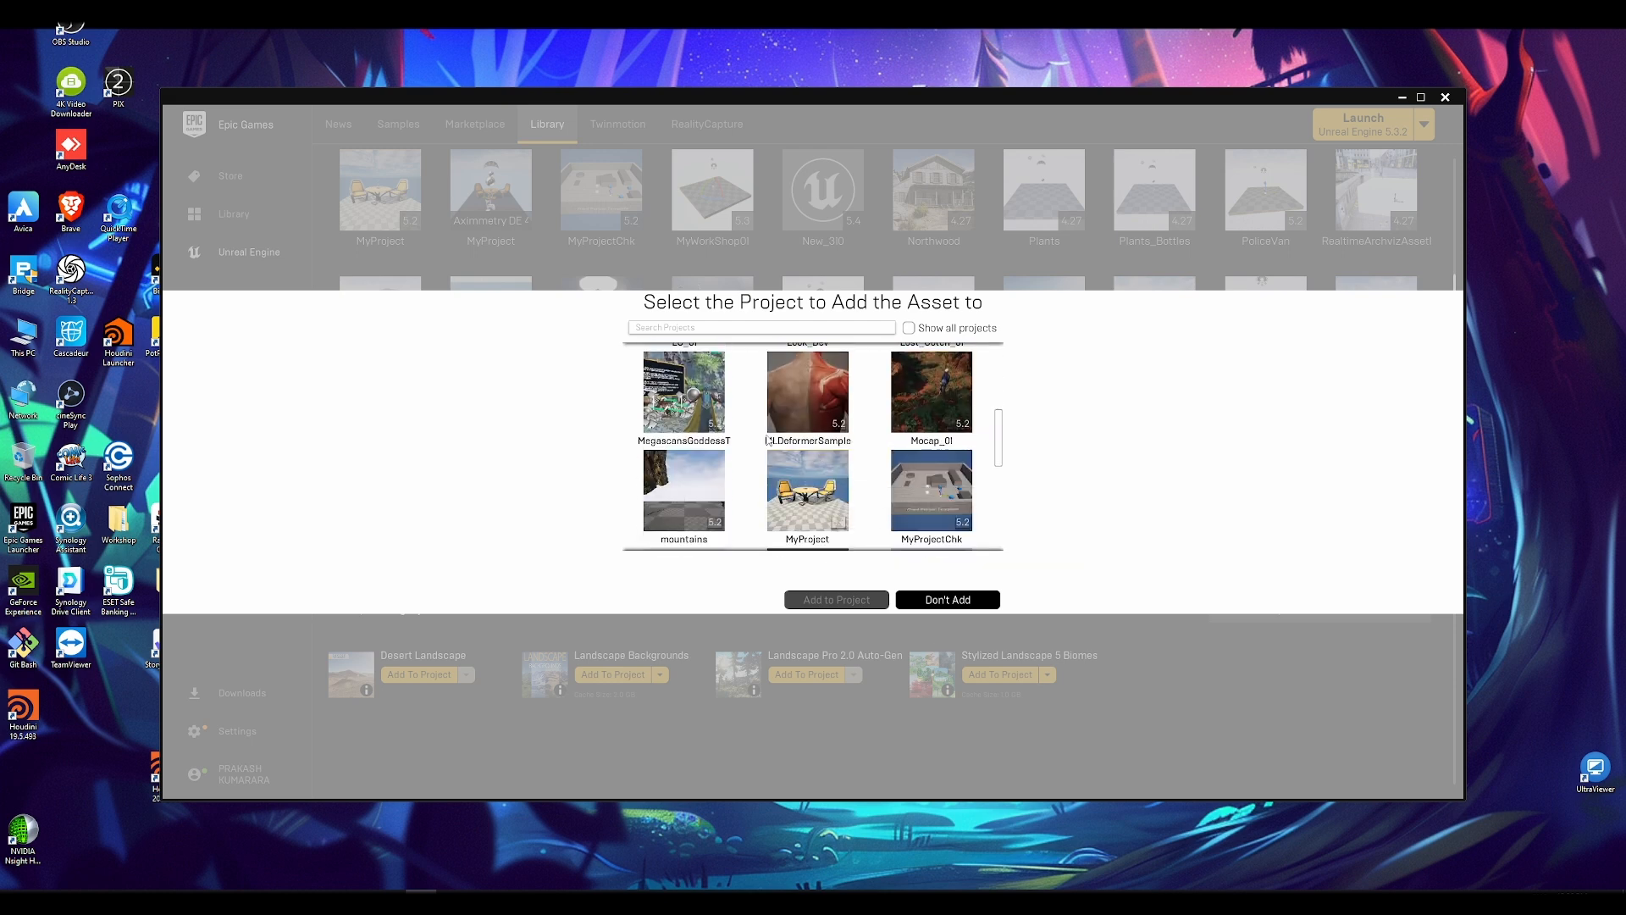
scroll(768, 440, "down", 2)
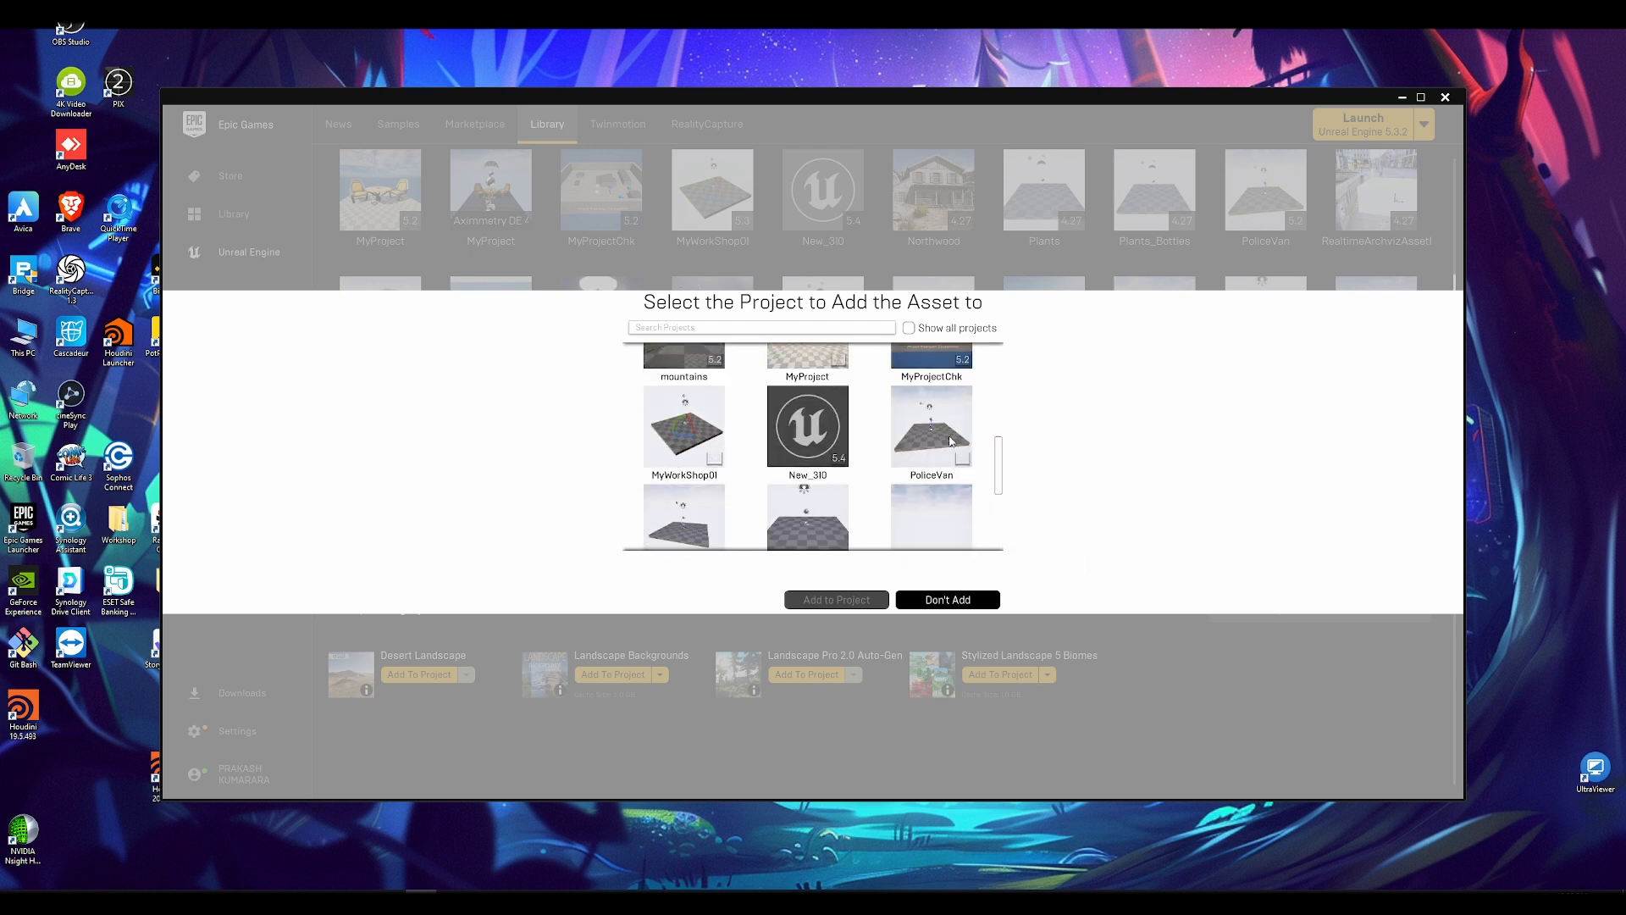
left_click(701, 433)
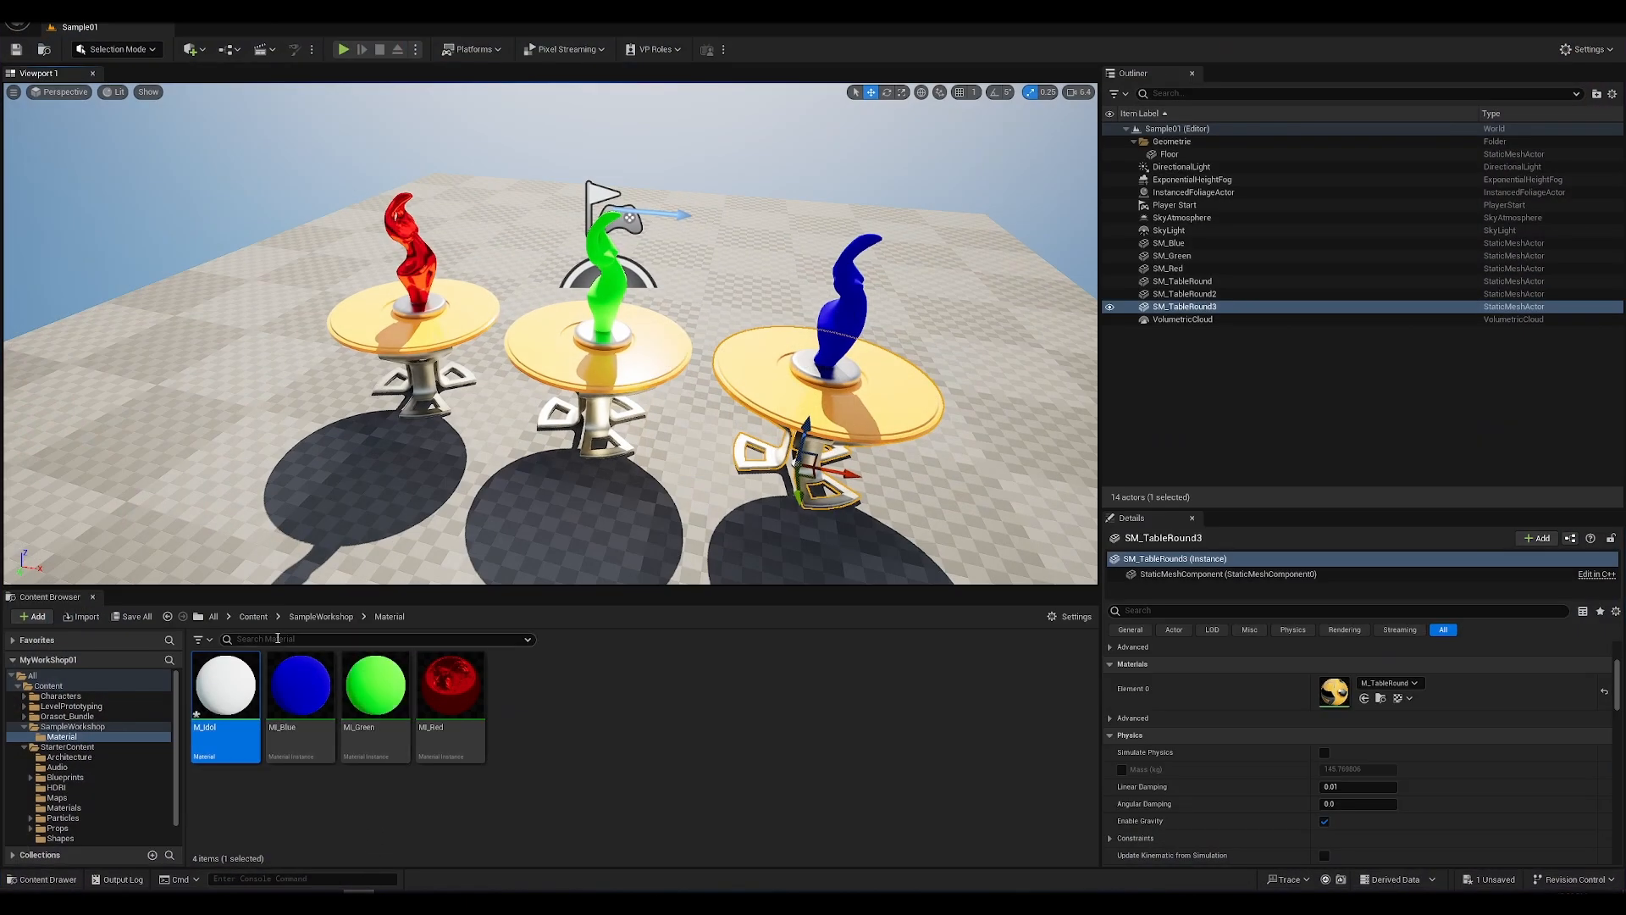
Step: Switch to the Unreal Editor and open the Orasot_Bundle folder inside Content
left_click(254, 617)
double_click(375, 690)
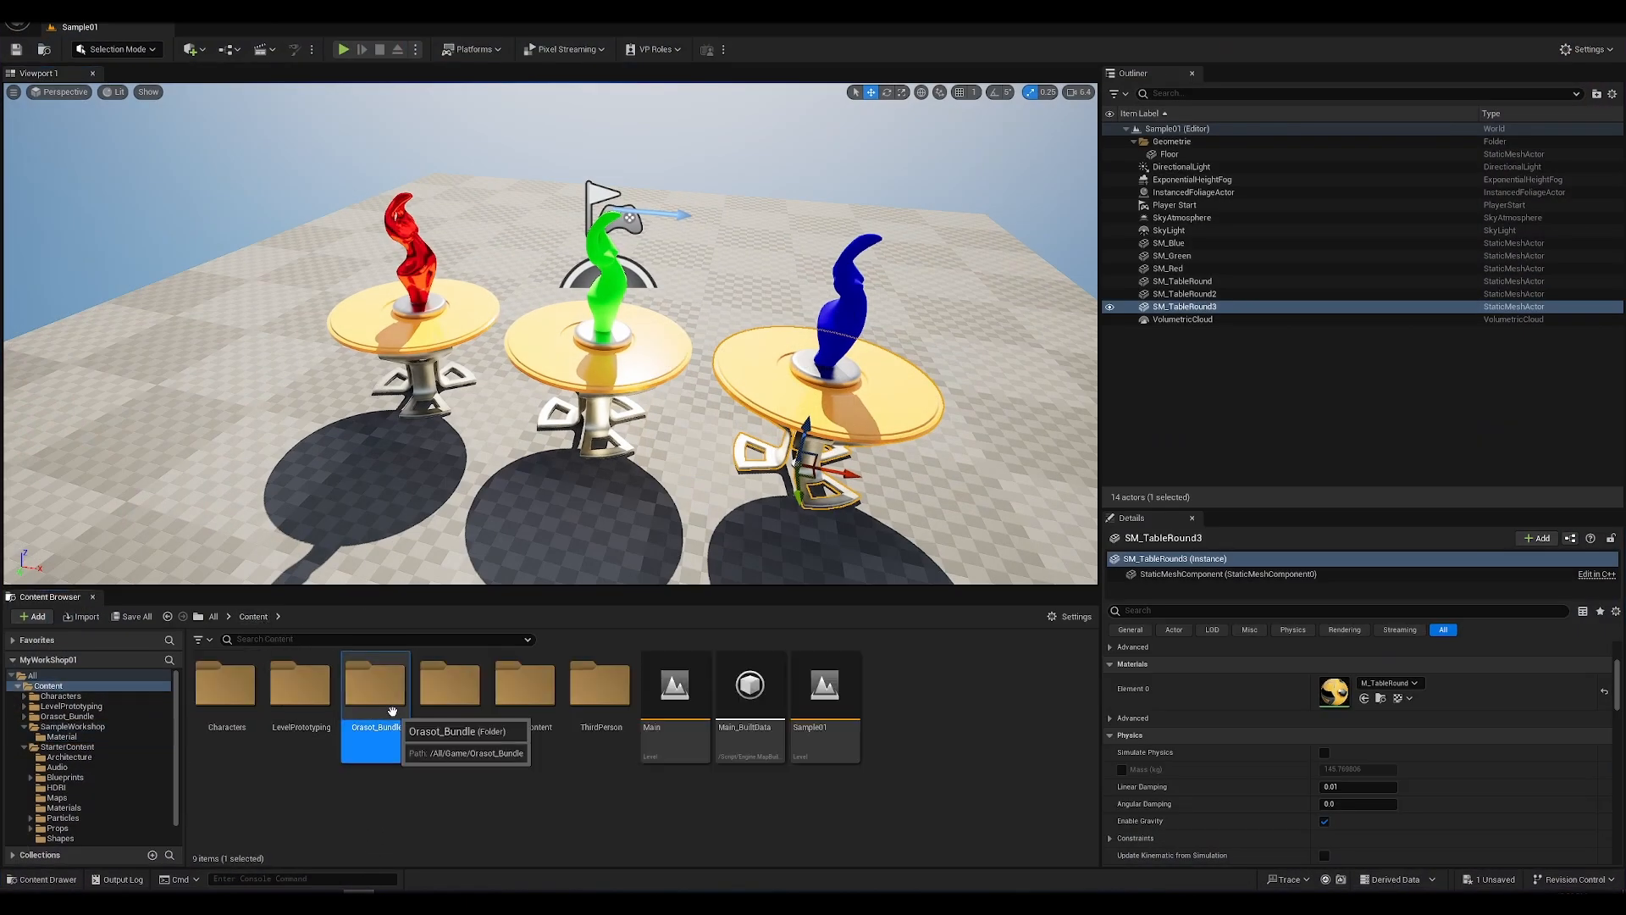